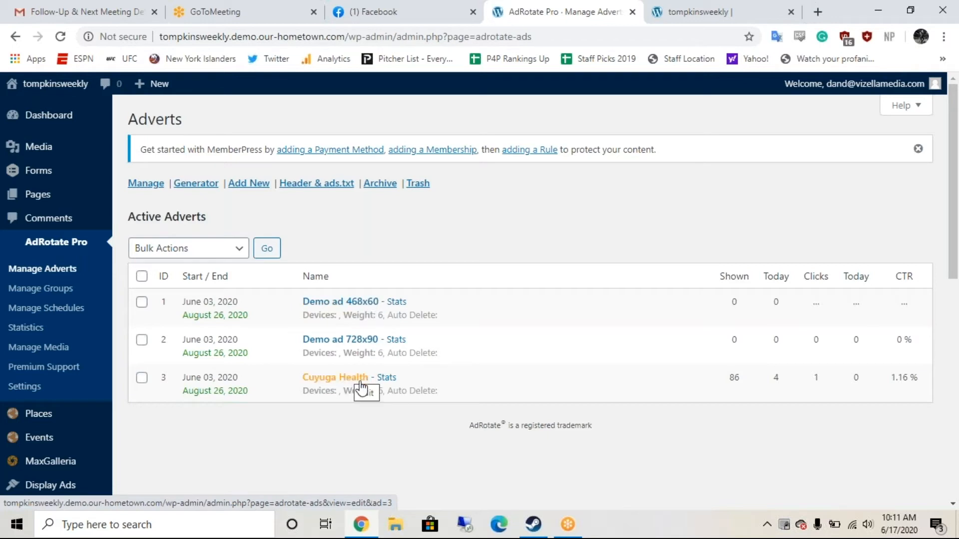
Step: Open the Cuyuga Health advert's statistics and scroll down to its export options
click(387, 382)
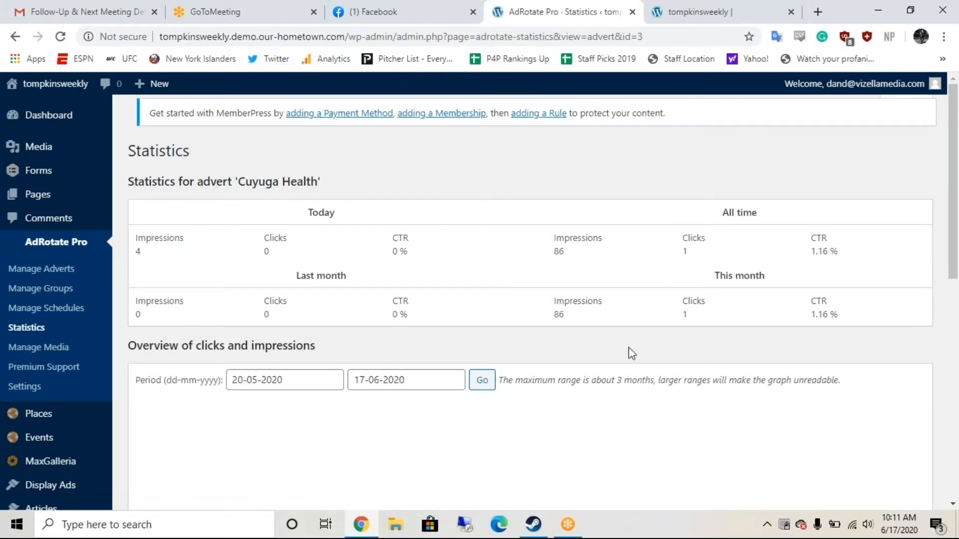
scroll(630, 353, down, 1)
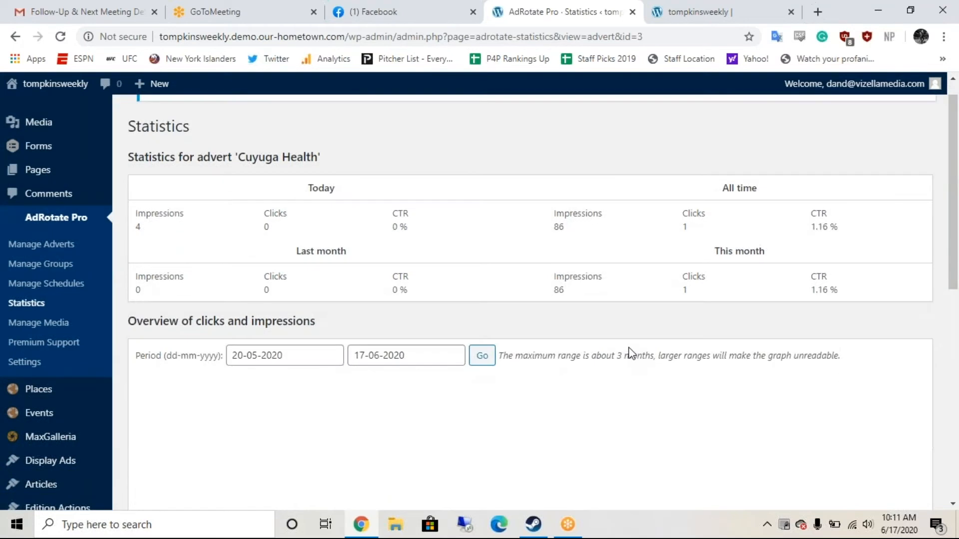
scroll(630, 353, down, 3)
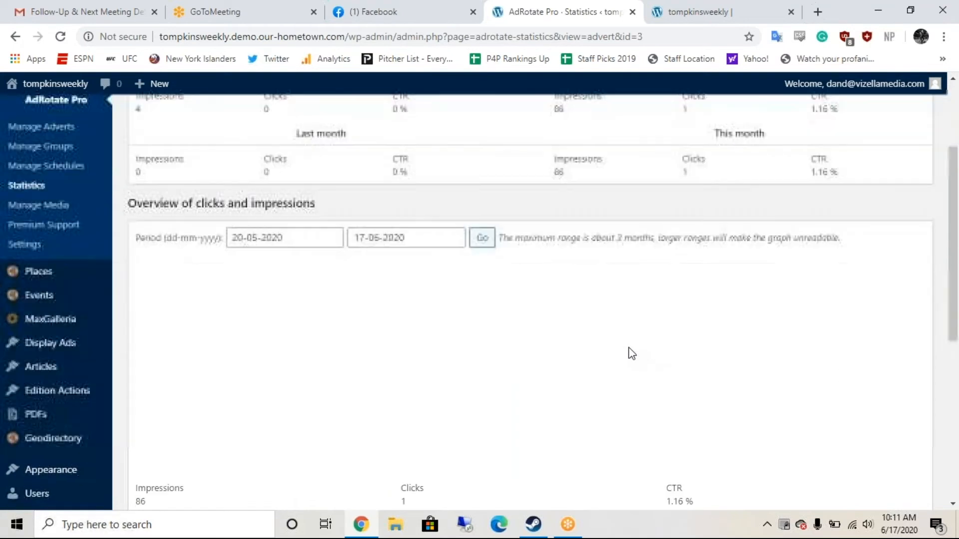
scroll(630, 352, down, 5)
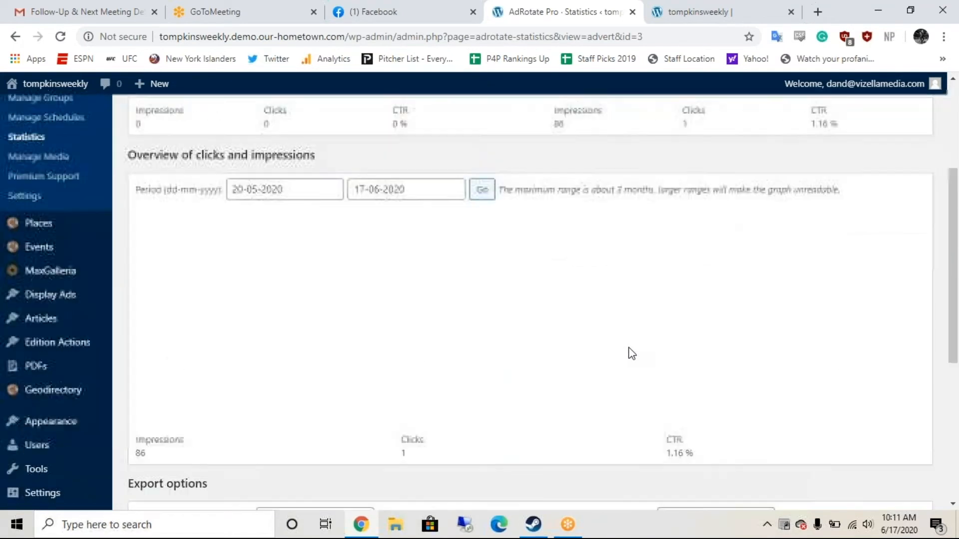
scroll(630, 352, up, 9)
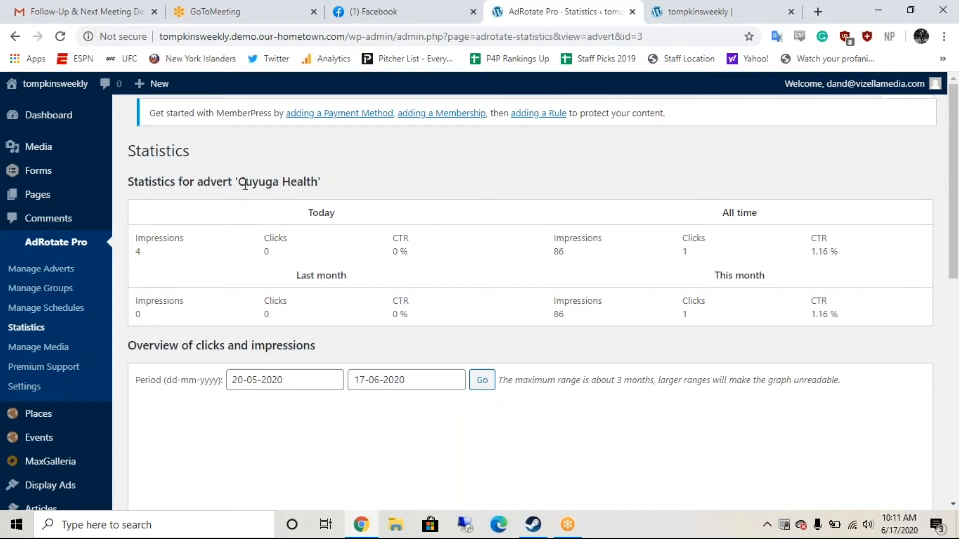
scroll(258, 229, down, 4)
scroll(259, 230, down, 5)
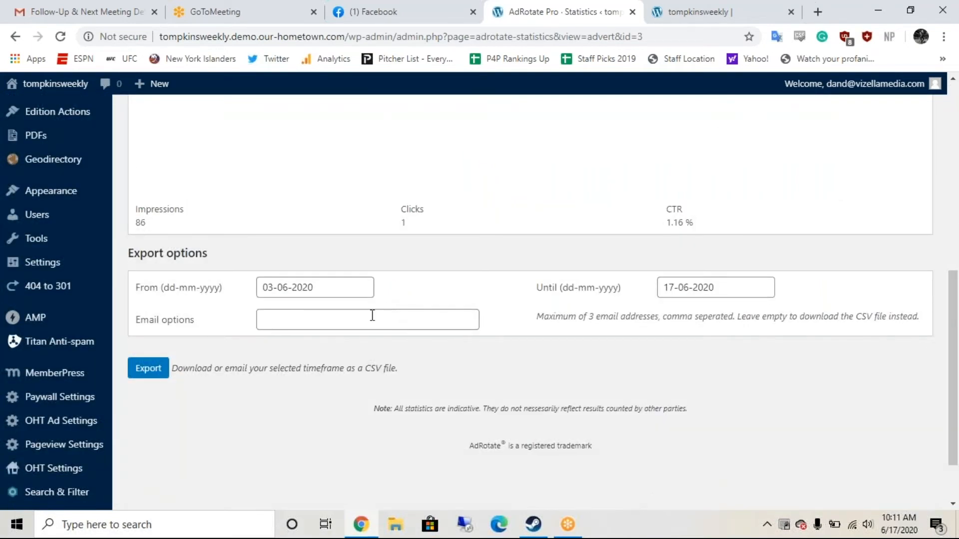
Step: Enter the recipient's e-mail address to send the Cuyuga Health report for 03-06-2020 to 17-06-2020
click(372, 316)
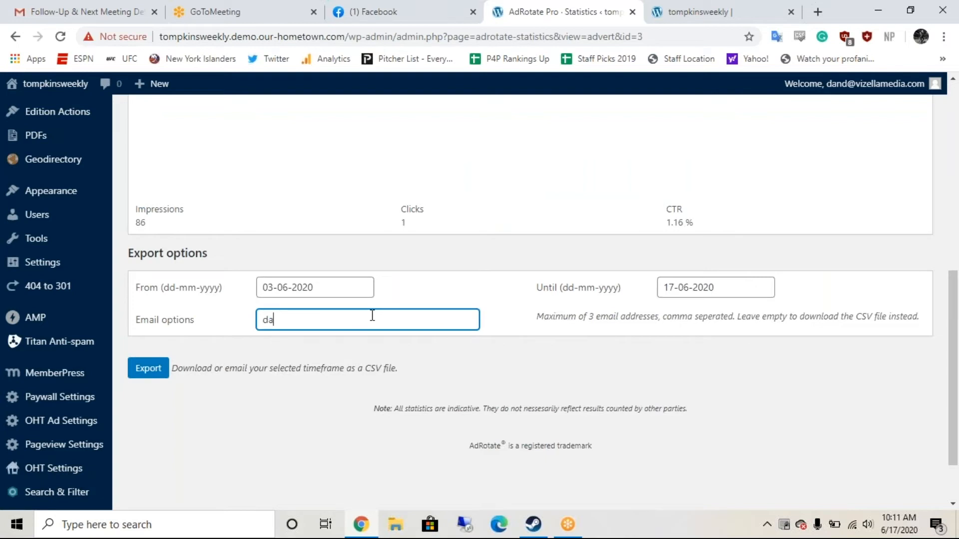
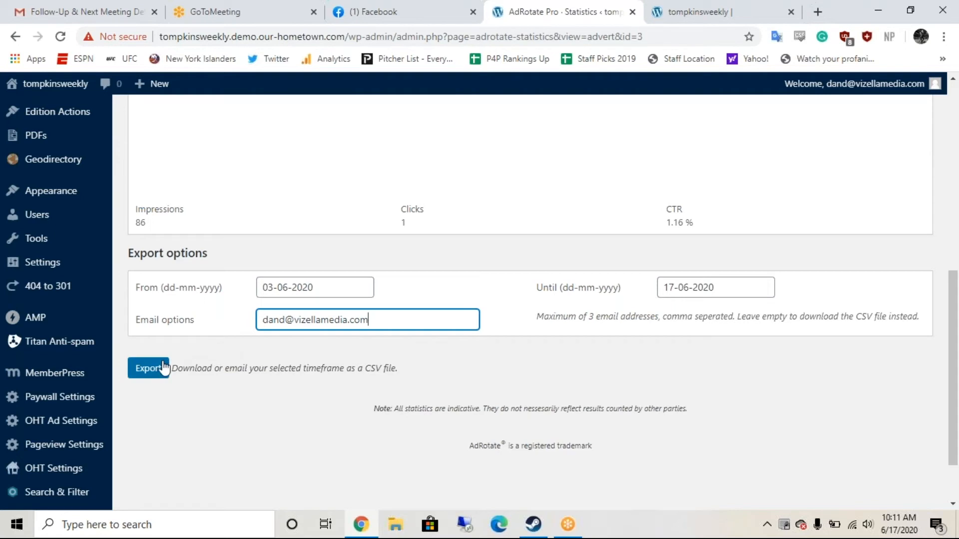
scroll(252, 265, up, 4)
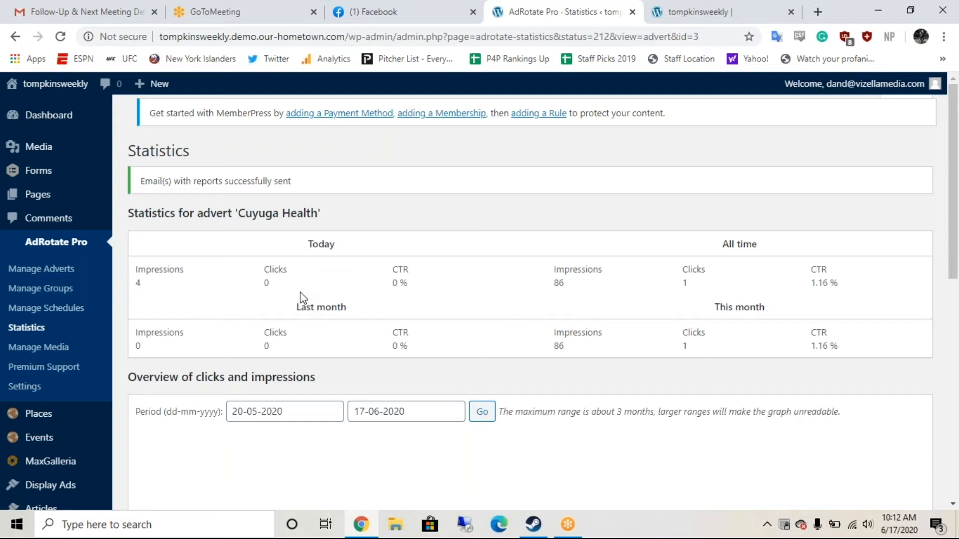
Step: Return to the Manage Adverts list showing the three active adverts
scroll(367, 290, down, 1)
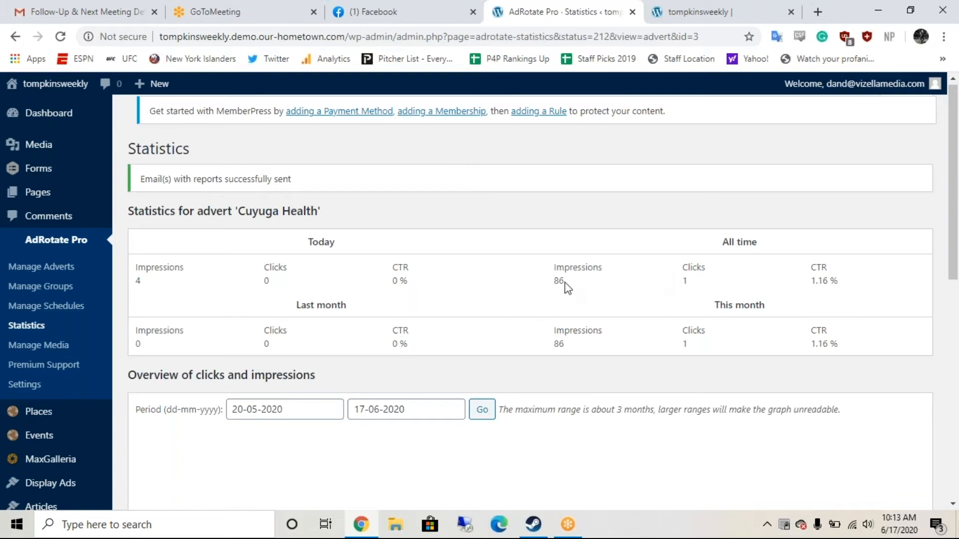
scroll(565, 288, down, 2)
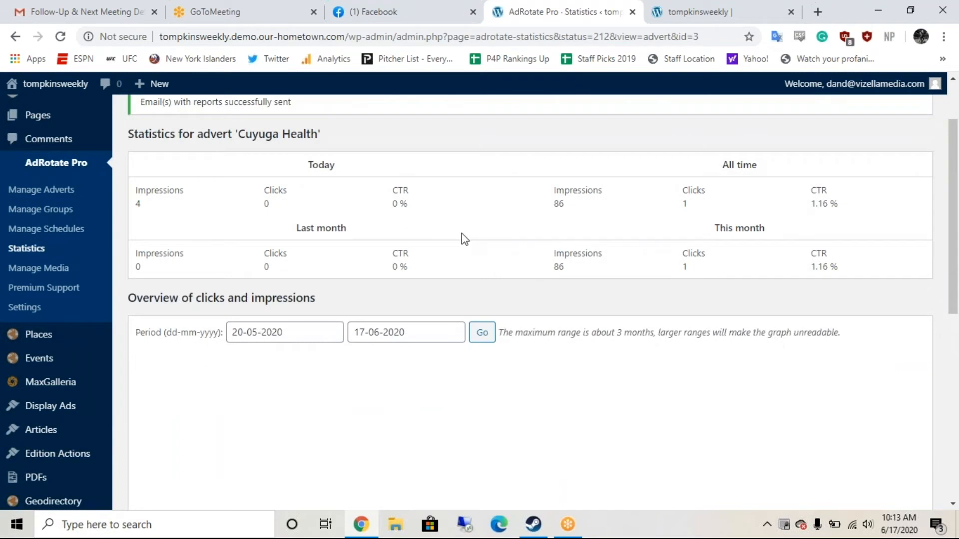
scroll(462, 232, up, 2)
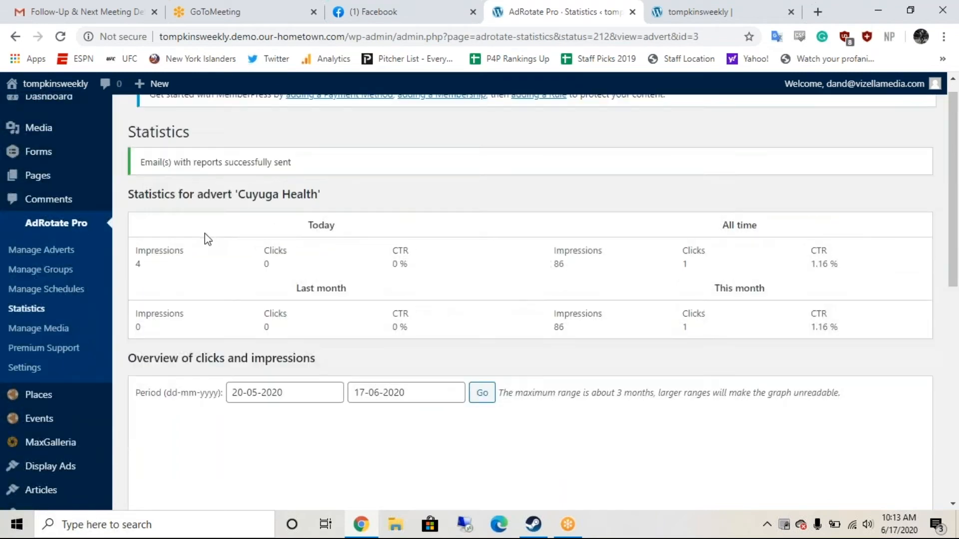
click(36, 251)
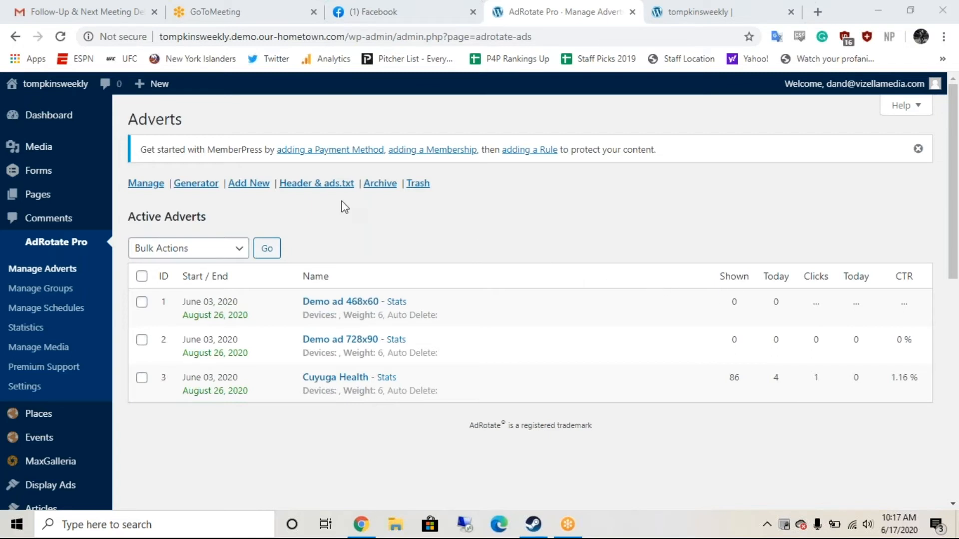
click(247, 184)
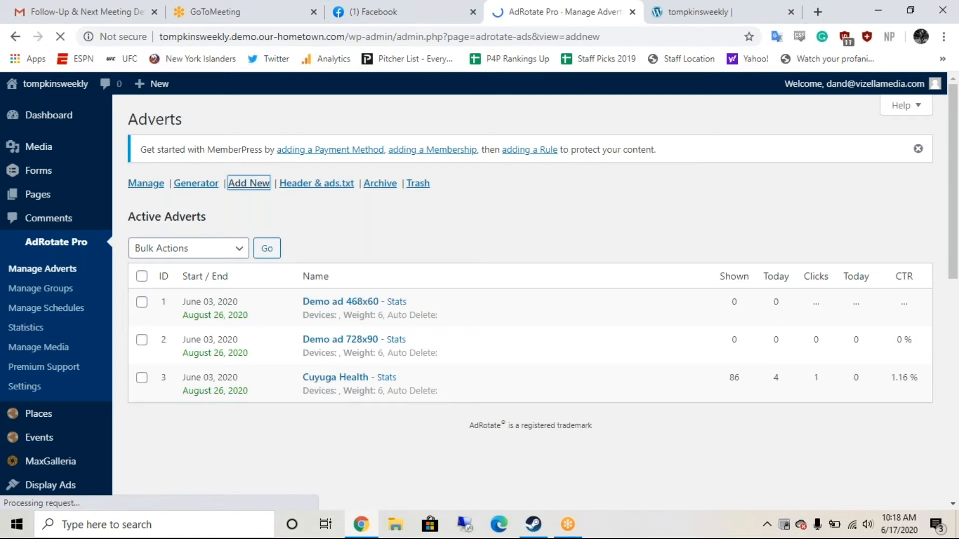
Step: Name the new advert 'Lesser for Assembly - 300x250 - 6/17/20', correcting the 'Assemble' typo
scroll(532, 221, down, 1)
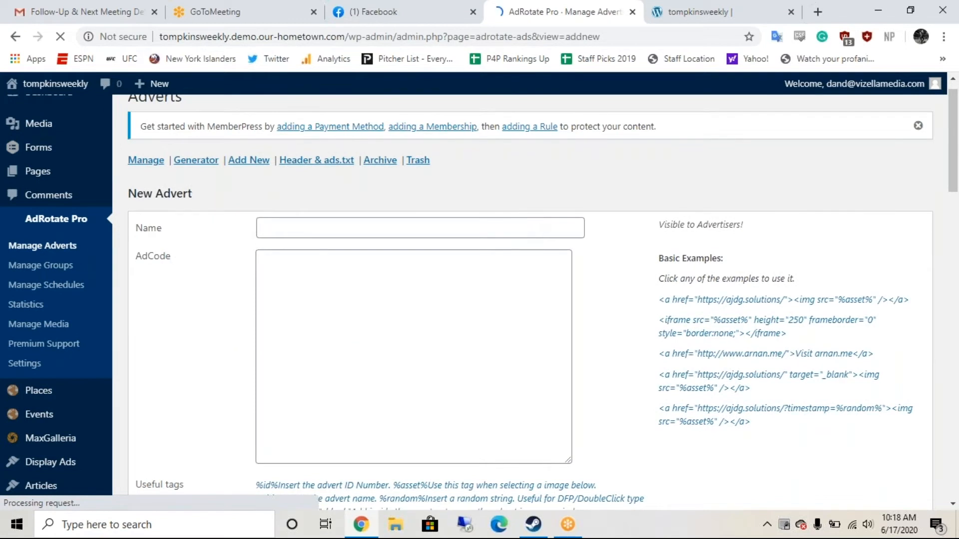
click(469, 212)
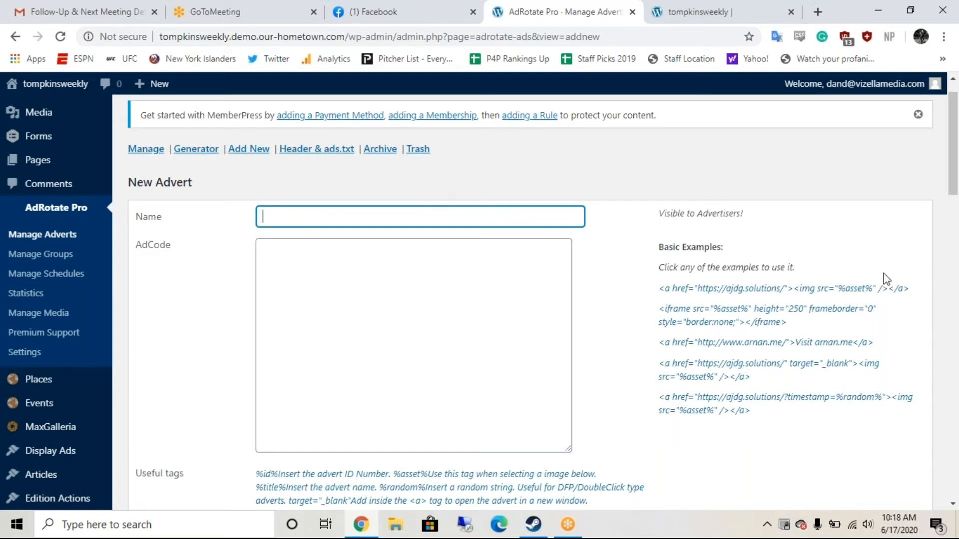
click(945, 328)
text(L)
text(esser for Assemble)
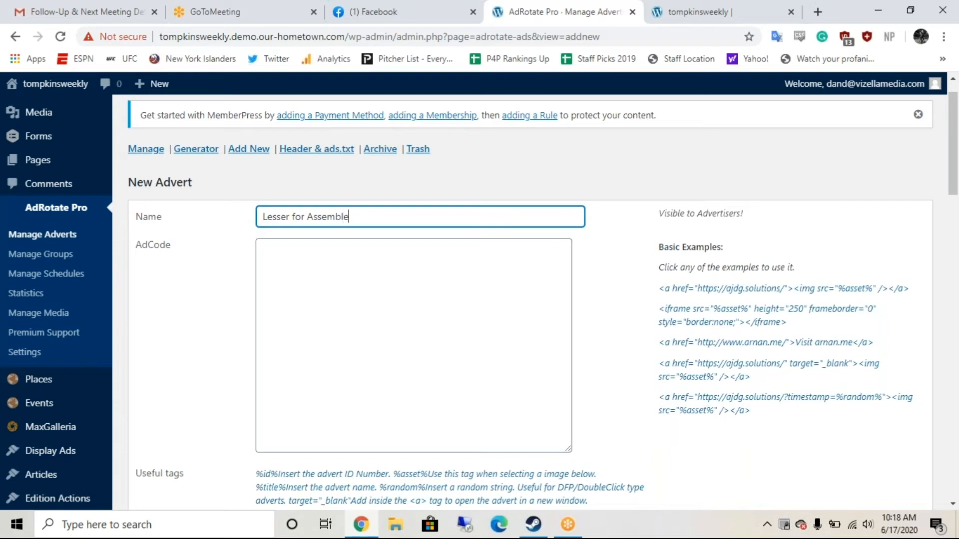
key(BackSpace)
text(y - 300x250 - 6/17/20)
Step: Try inserting the new-window image example into AdCode, removing a wrongly inserted page address
scroll(427, 247, down, 4)
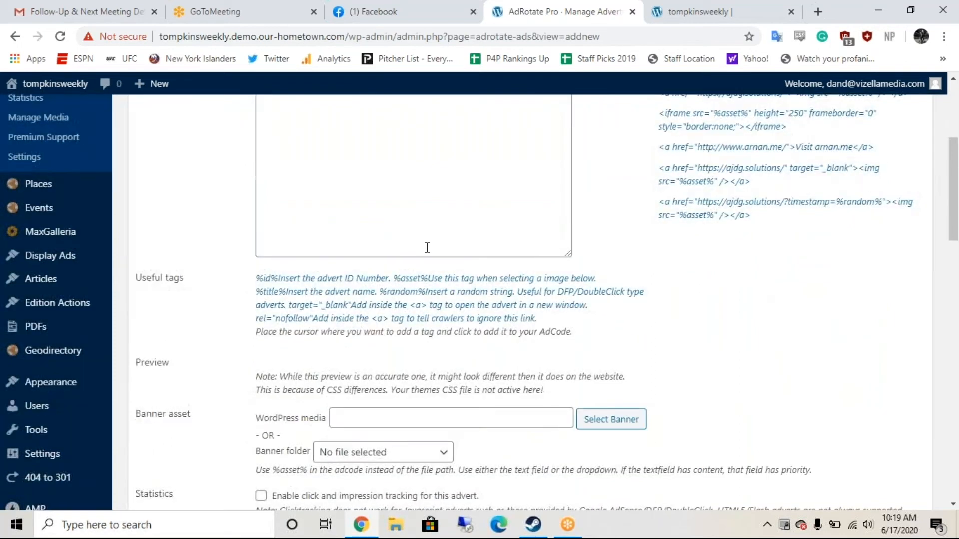
scroll(426, 247, up, 1)
scroll(258, 151, up, 4)
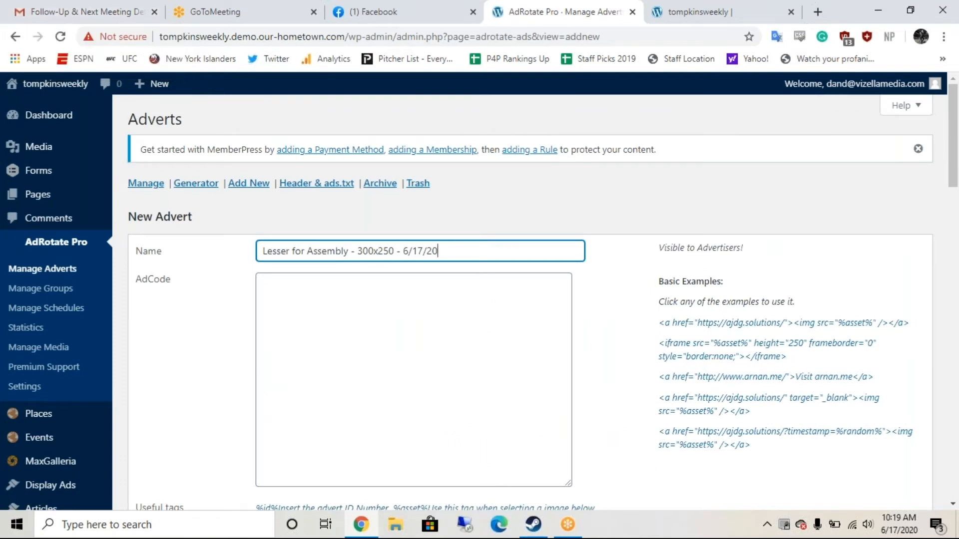
scroll(349, 274, down, 2)
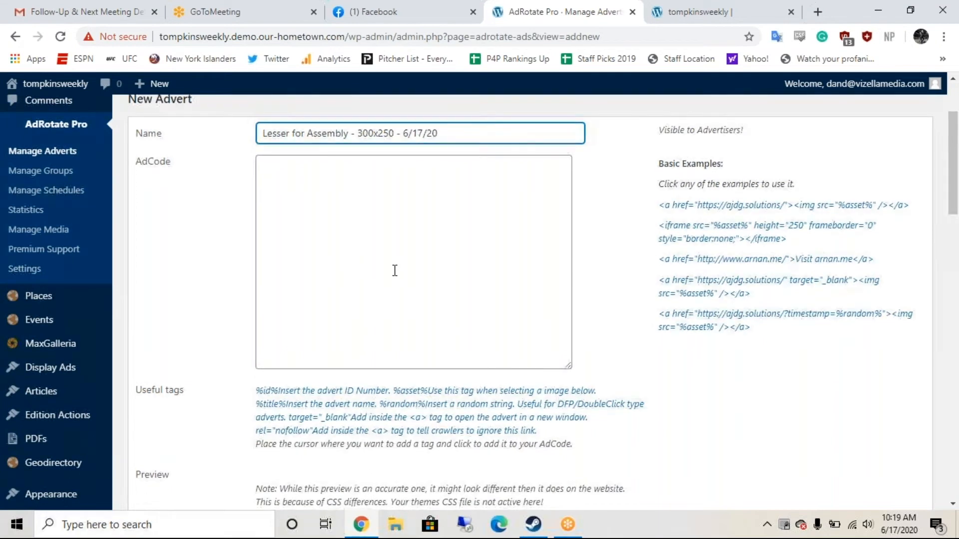
scroll(395, 271, down, 1)
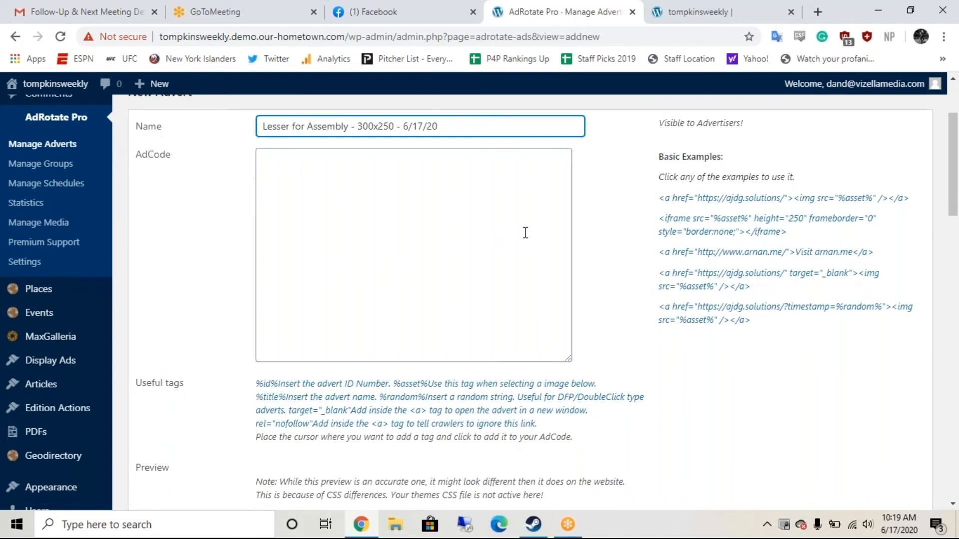
scroll(539, 227, down, 1)
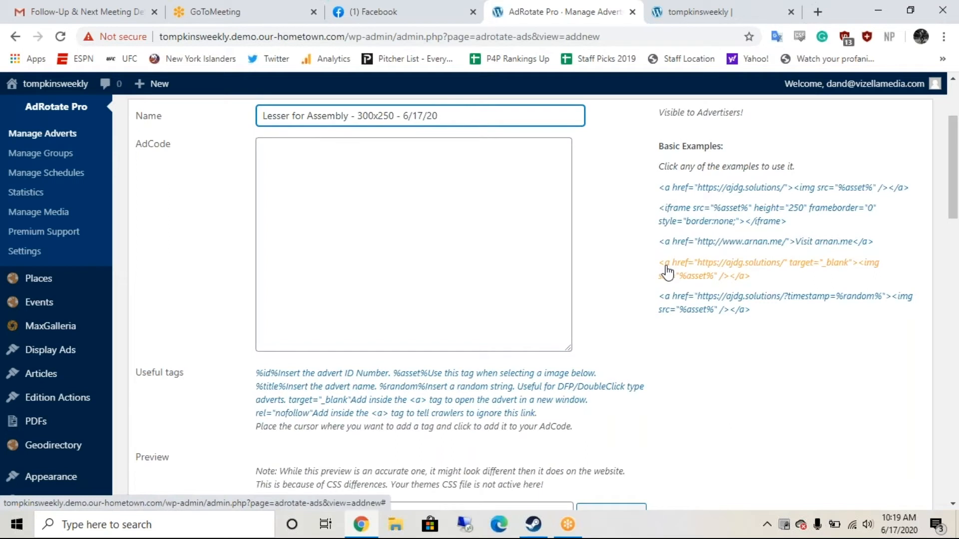
drag(667, 272, 381, 170)
key(BackSpace)
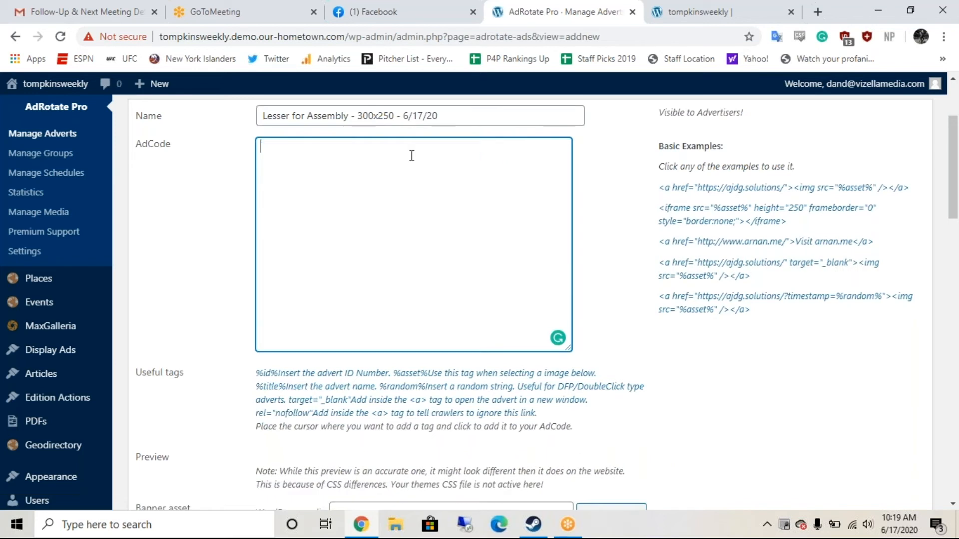
click(707, 281)
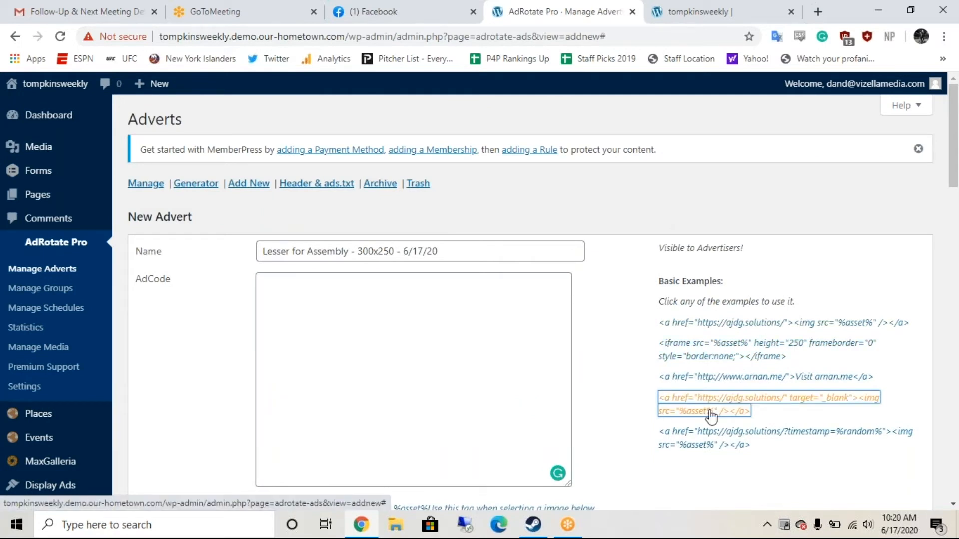
Step: Copy the target="_blank" image-link example code and paste it into the AdCode box
scroll(637, 398, down, 1)
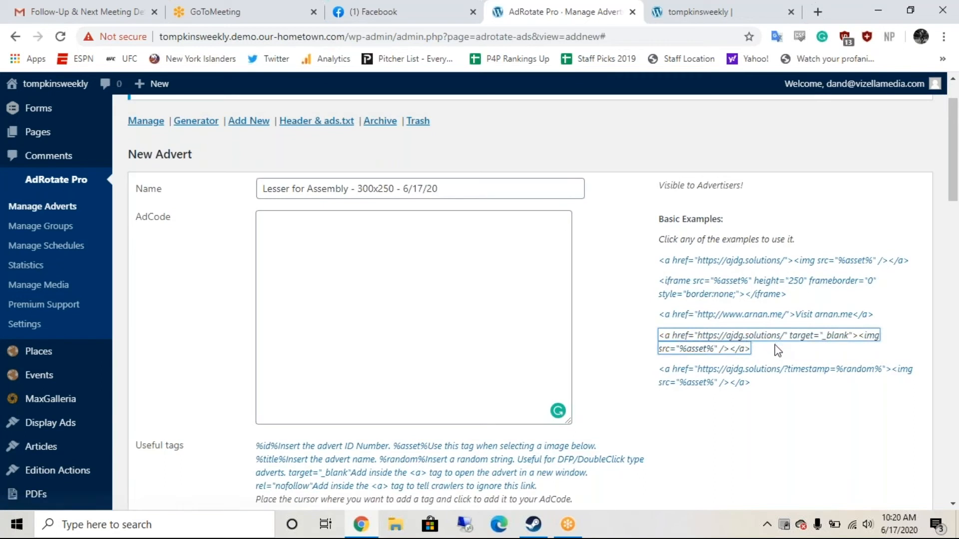
drag(754, 349, 655, 340)
key(ctrl+c)
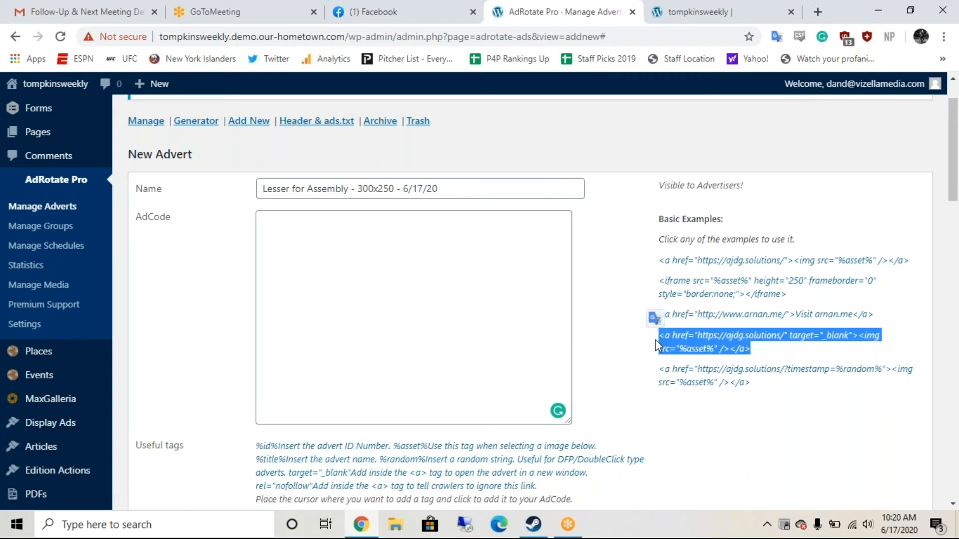
click(462, 278)
key(ctrl+v)
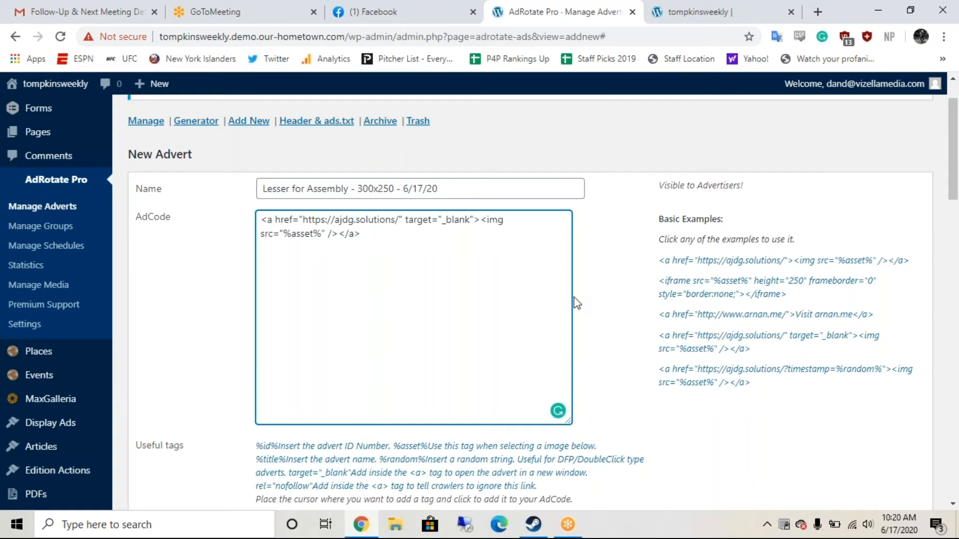
scroll(576, 303, down, 1)
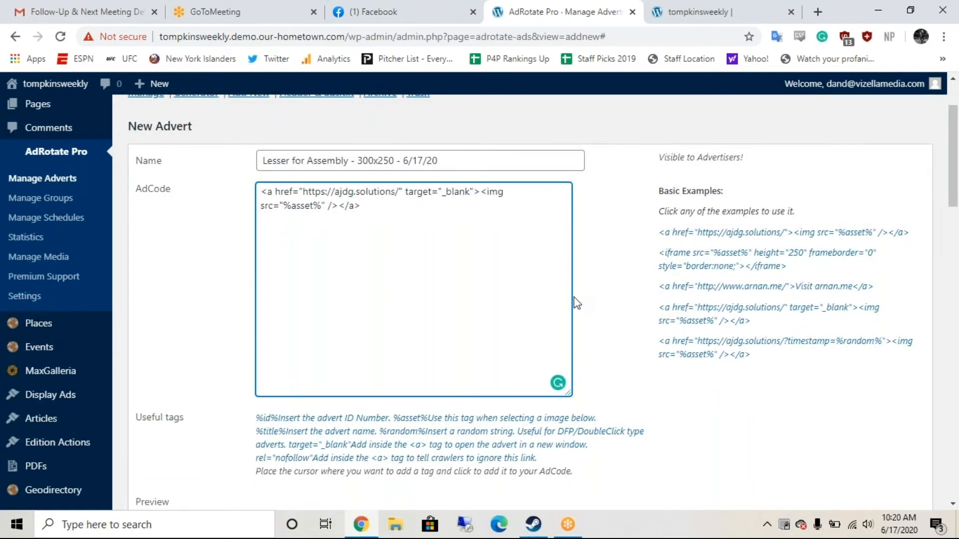
click(82, 11)
Step: Search Gmail for 'lesser' to find the Lesser new digital email thread
click(309, 85)
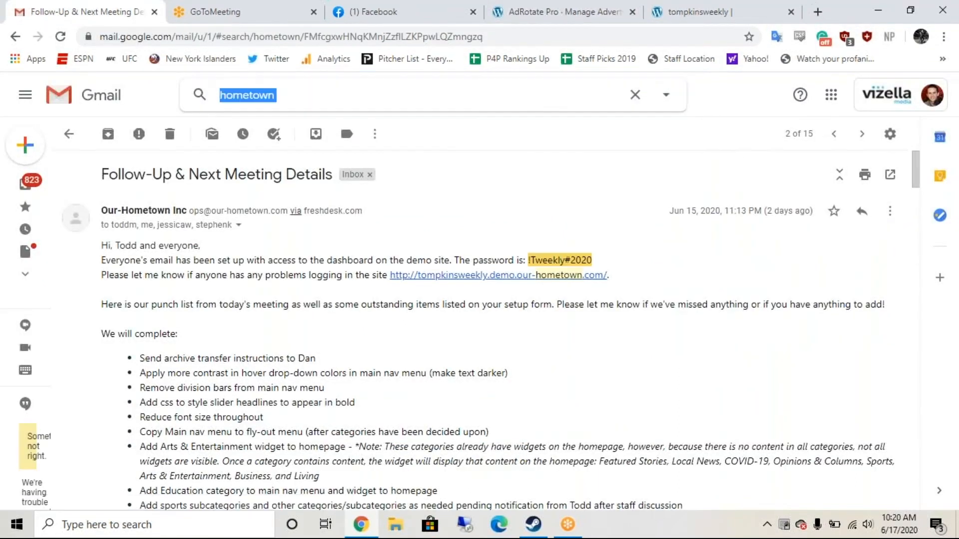
text(lesser)
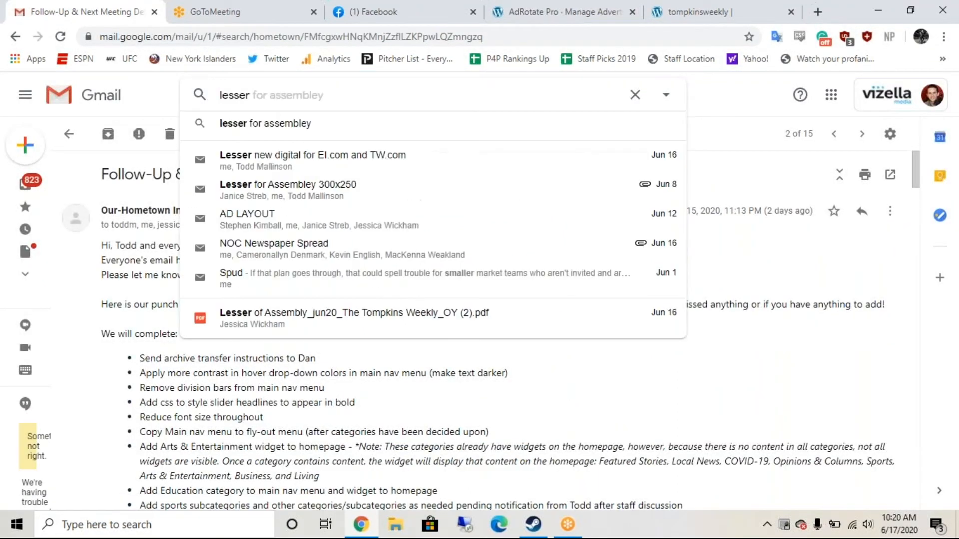
key(Return)
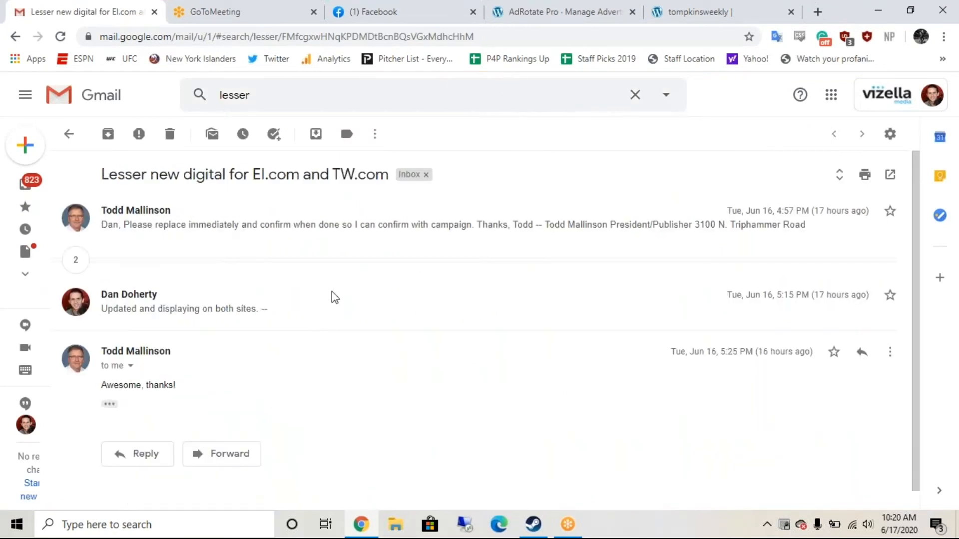
Step: Expand the thread's earlier messages and download the 'Endorsement Digital 300x250.png' attachment
drag(331, 291, 323, 321)
click(247, 273)
click(247, 272)
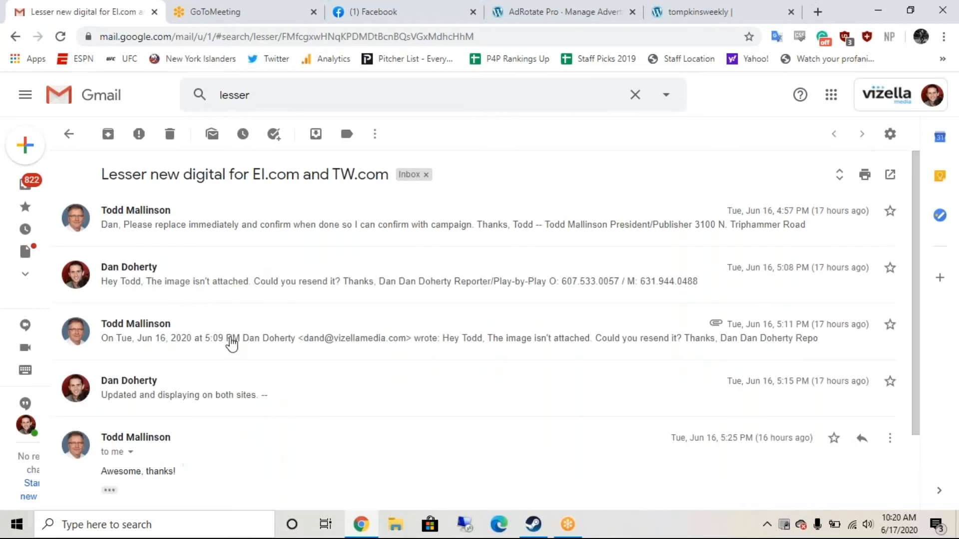
click(272, 345)
scroll(272, 345, down, 3)
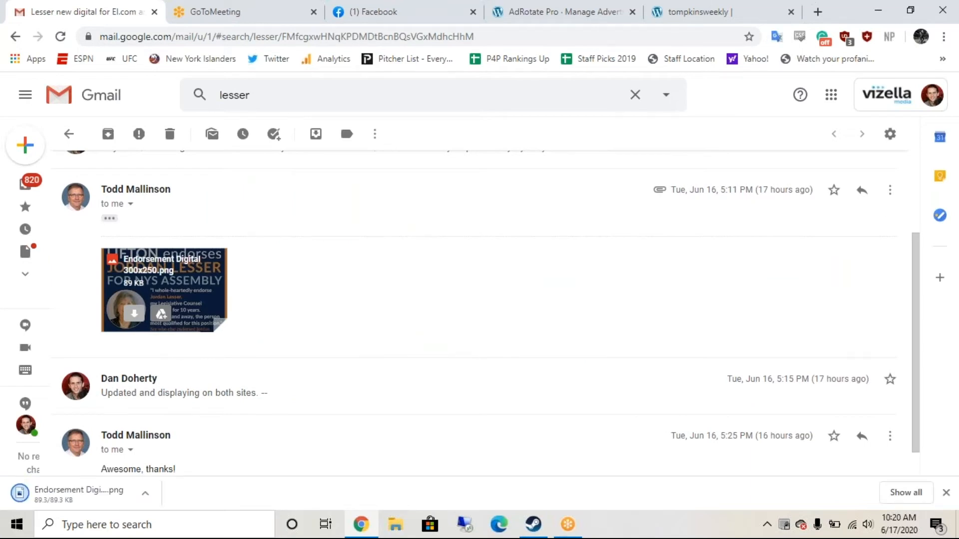
click(691, 14)
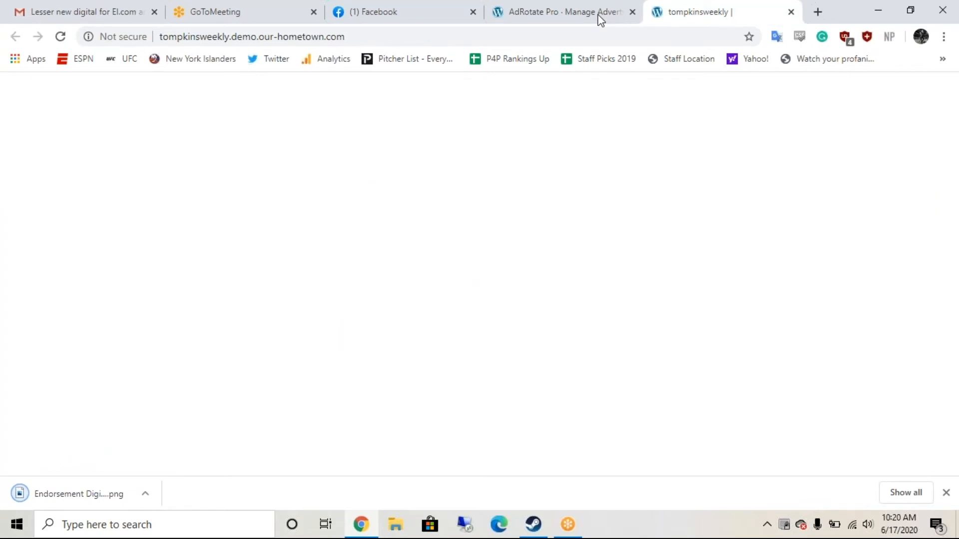
click(601, 13)
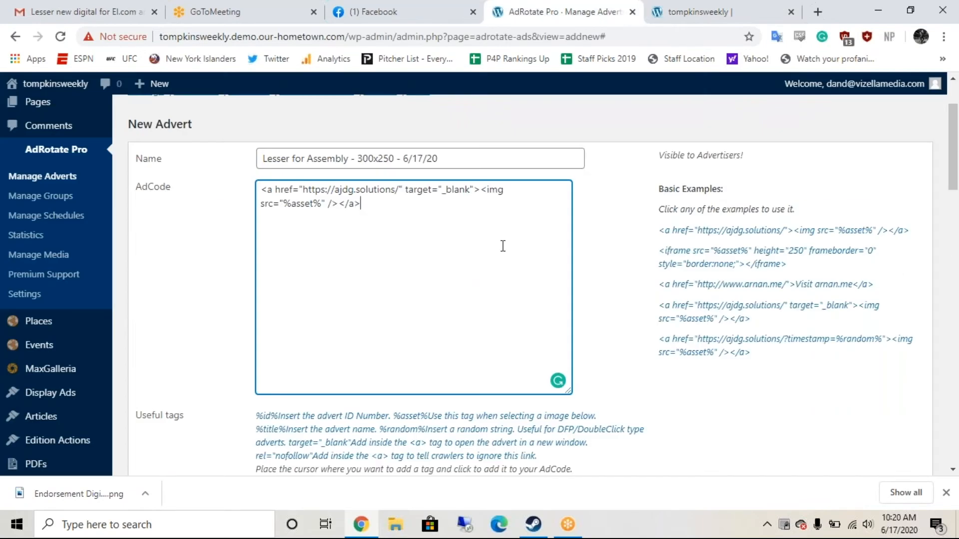
scroll(503, 246, down, 2)
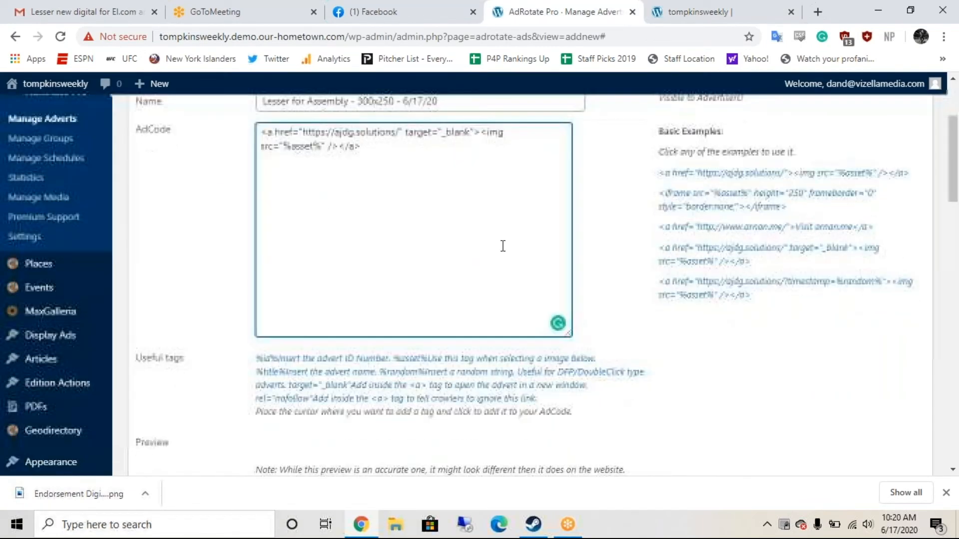
scroll(503, 245, down, 1)
scroll(502, 245, up, 1)
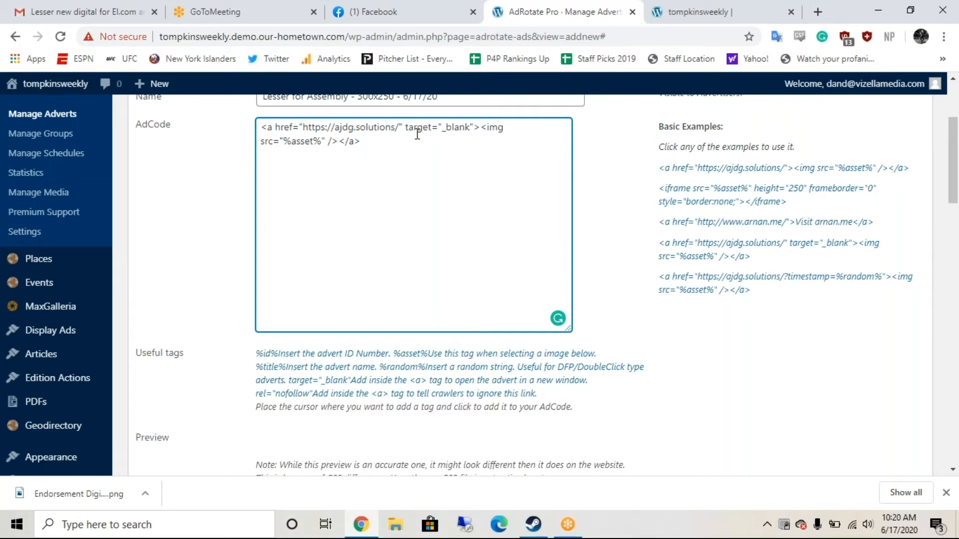
drag(396, 129, 303, 129)
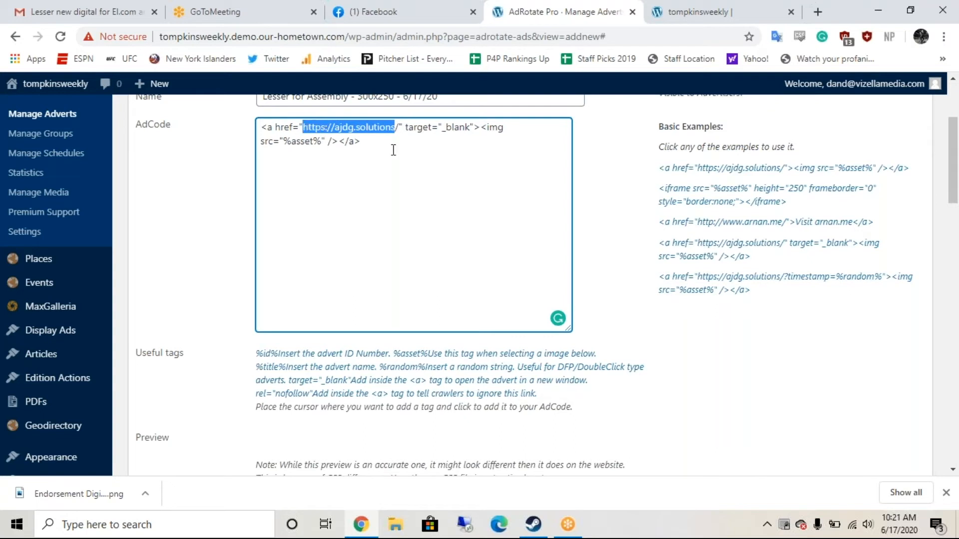
key(Delete)
key(Delete)
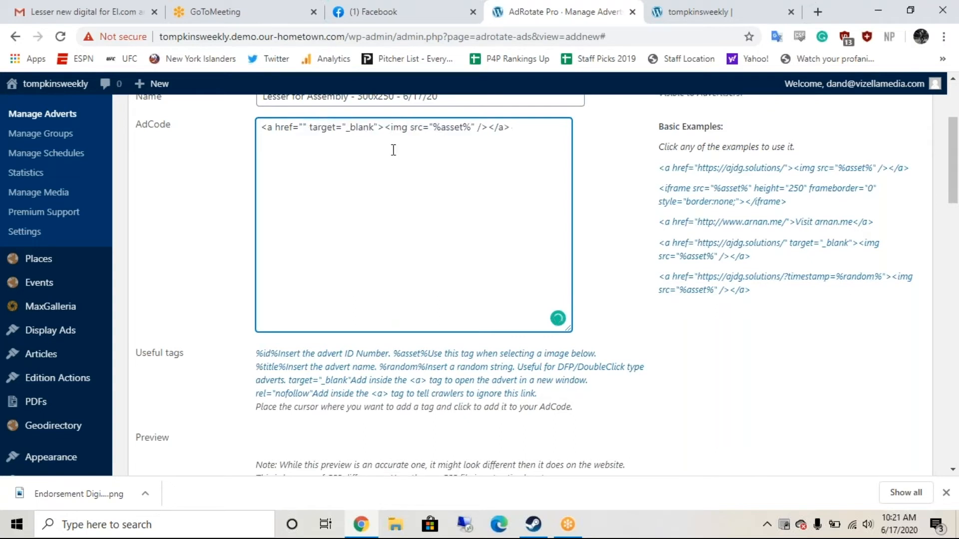
Step: Search Google for 'jordan lesser for assembly' and copy the jordanlesserforassembly.com result's link
click(818, 11)
text(jor)
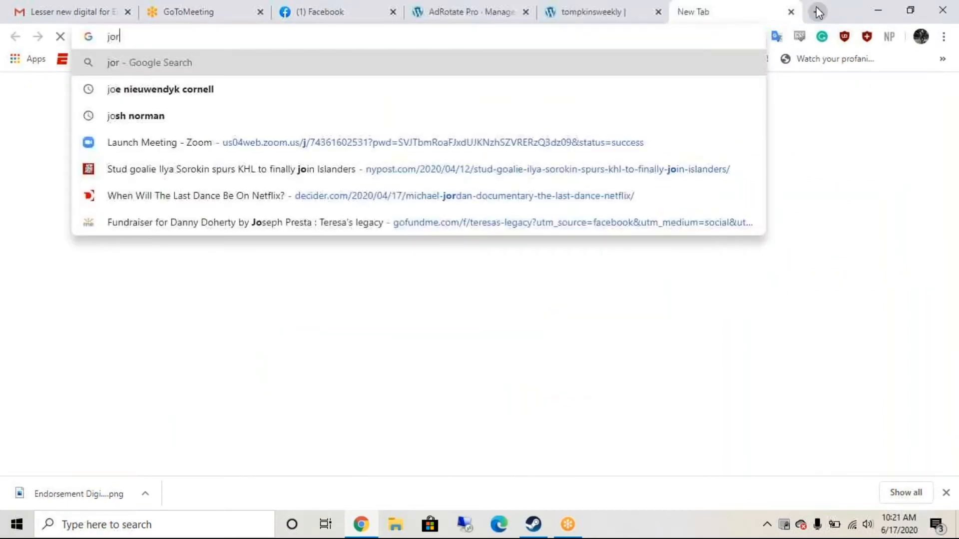
text(dan less)
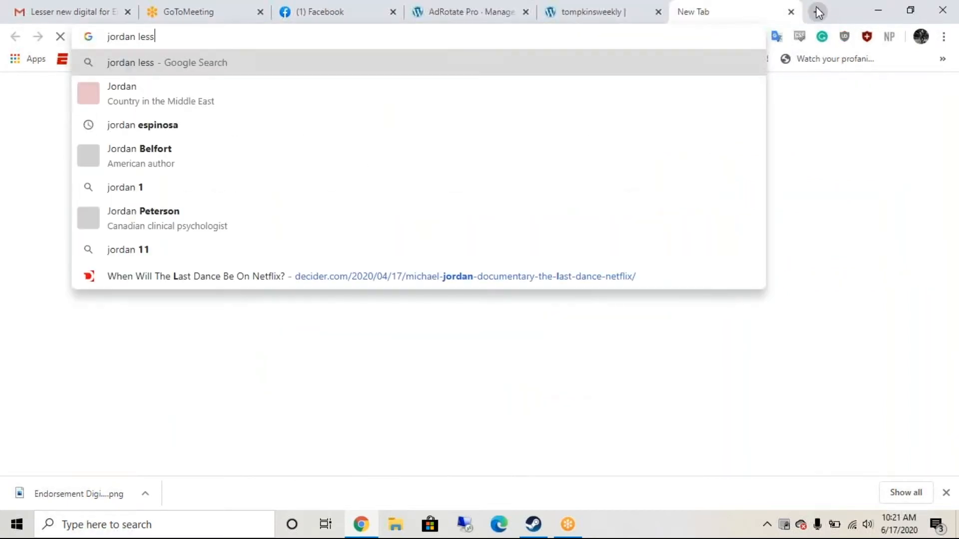
text(er for assembly)
key(Return)
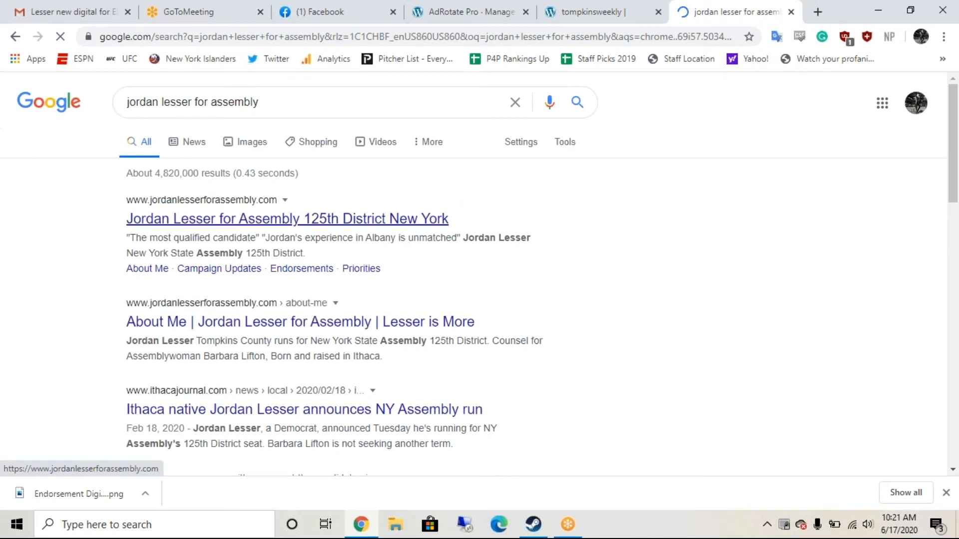
right_click(354, 219)
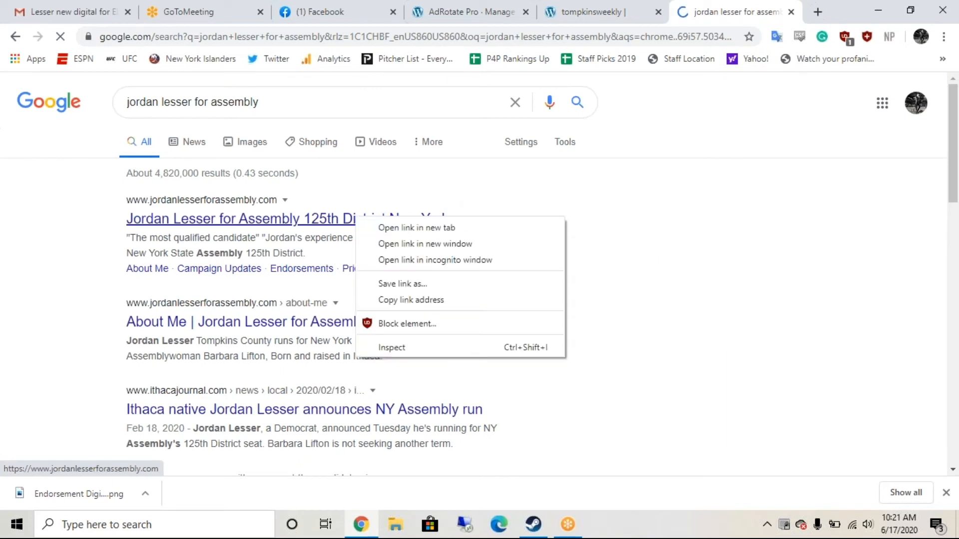
click(392, 302)
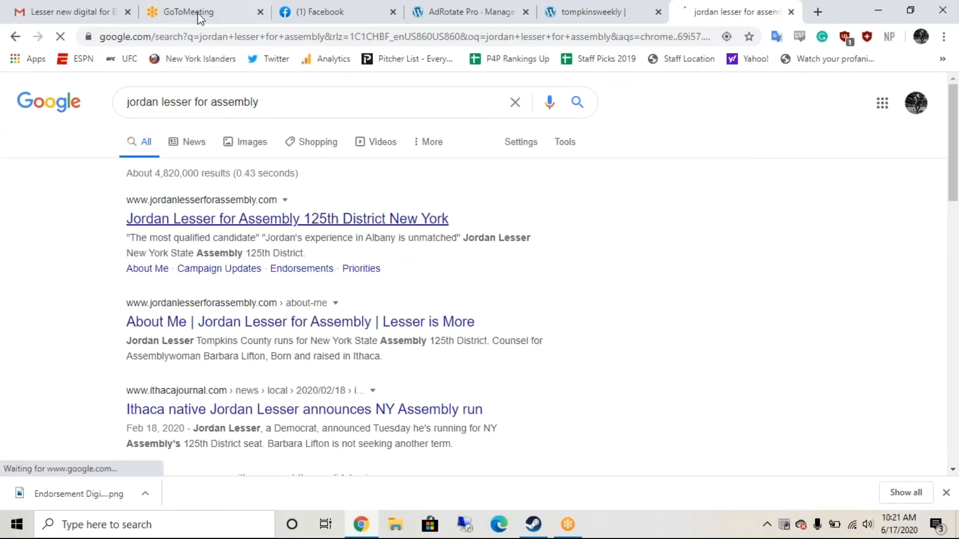
click(494, 20)
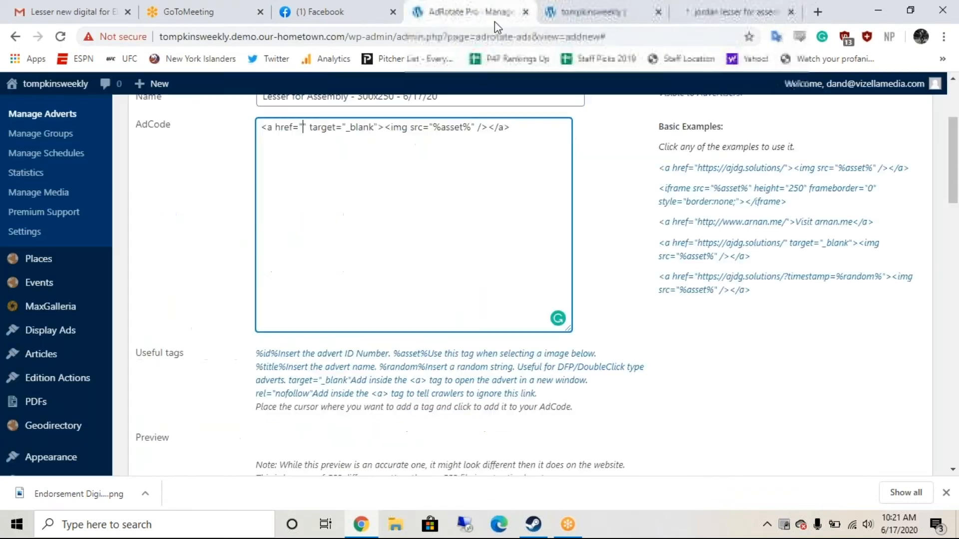
key(ctrl+v)
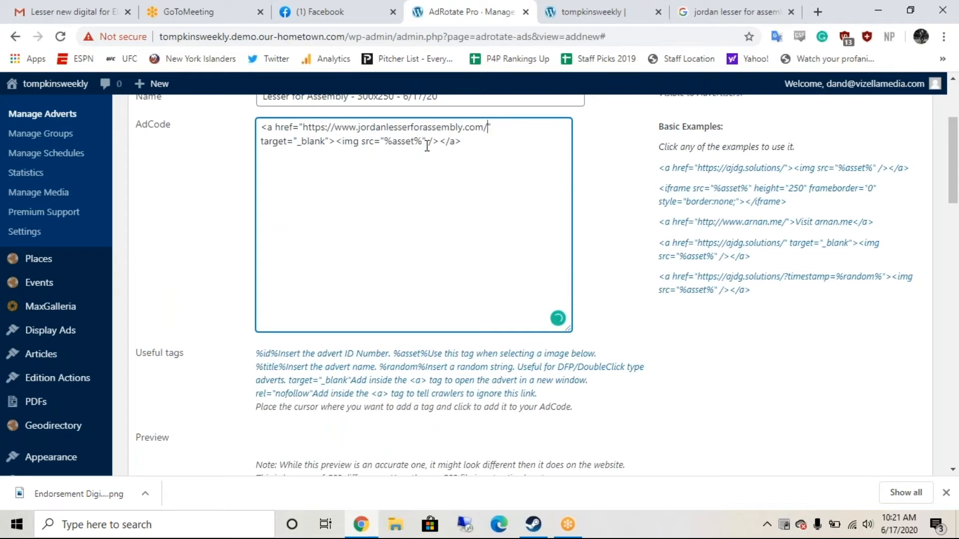
scroll(427, 146, down, 1)
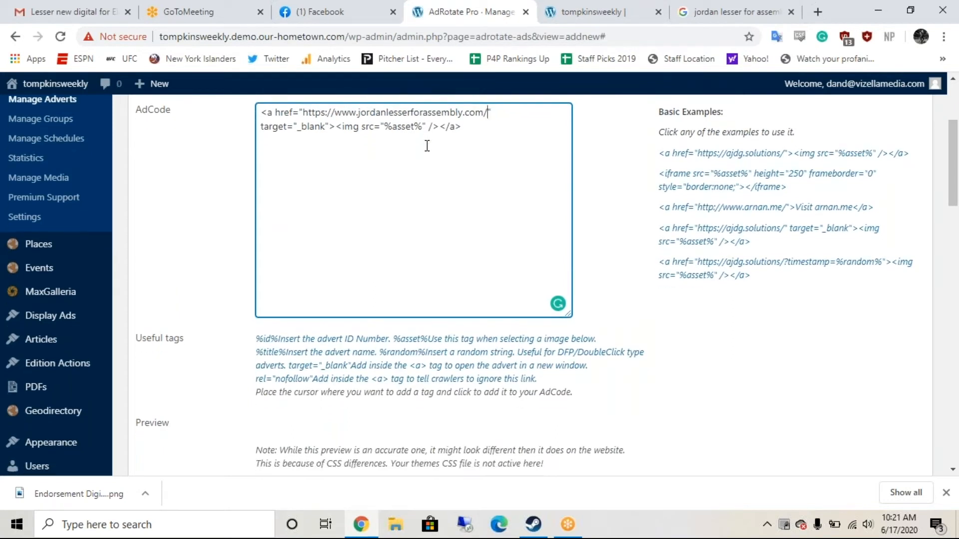
scroll(427, 146, down, 3)
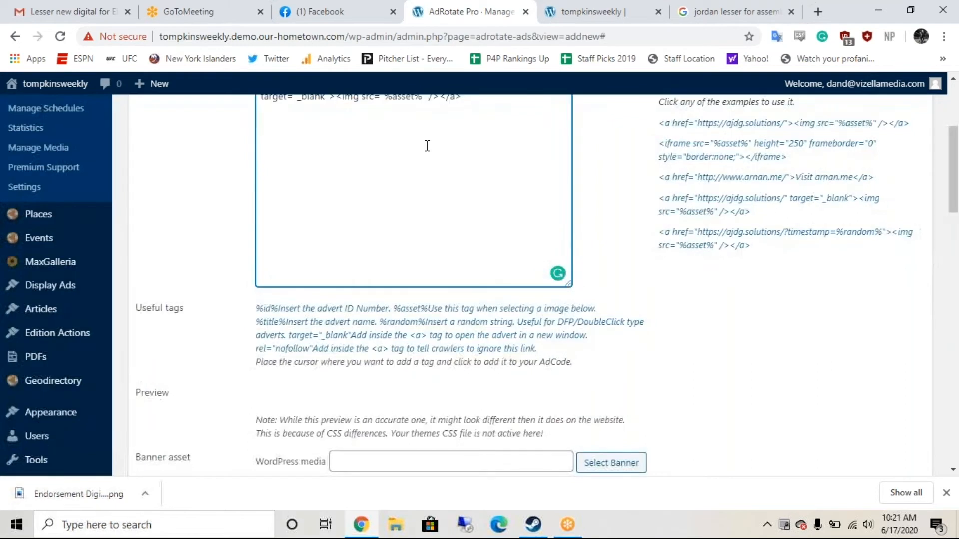
scroll(427, 146, down, 1)
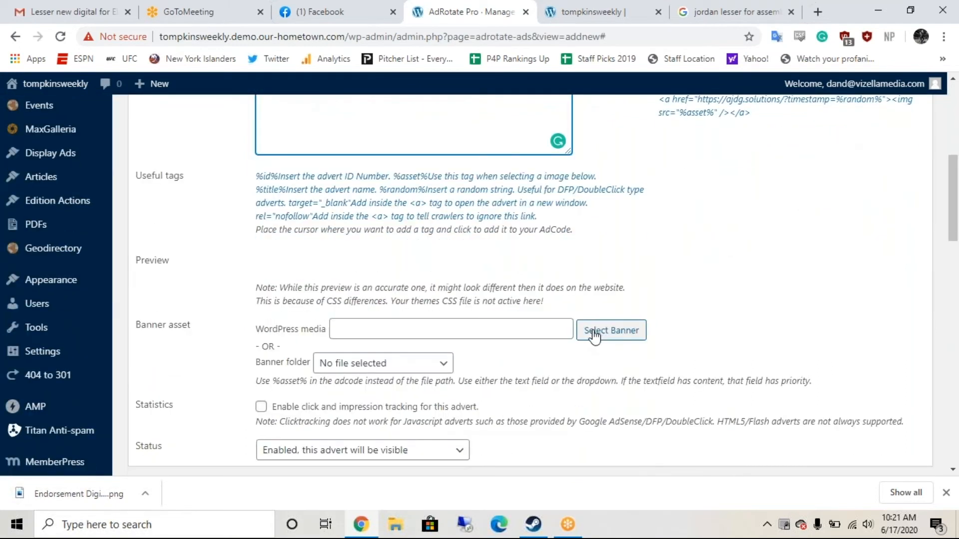
scroll(576, 351, down, 1)
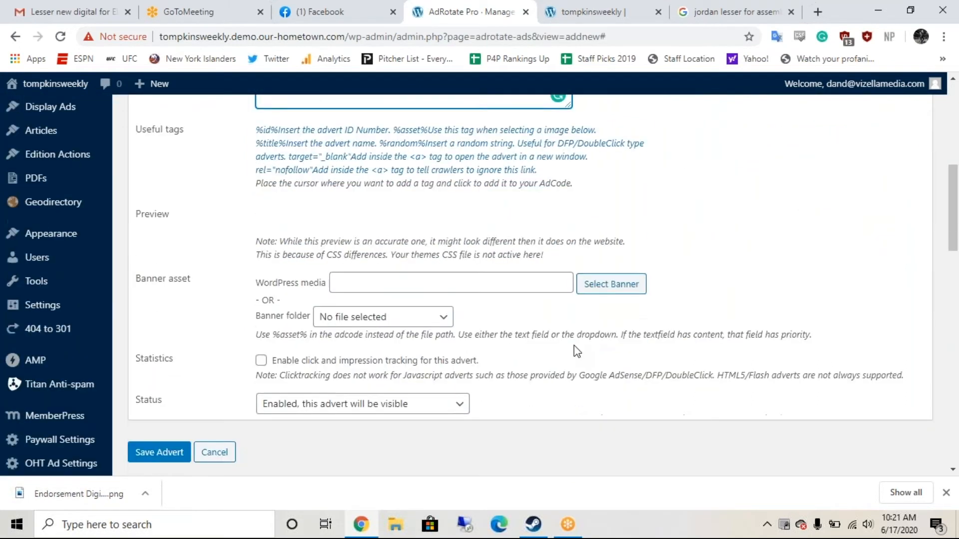
click(608, 285)
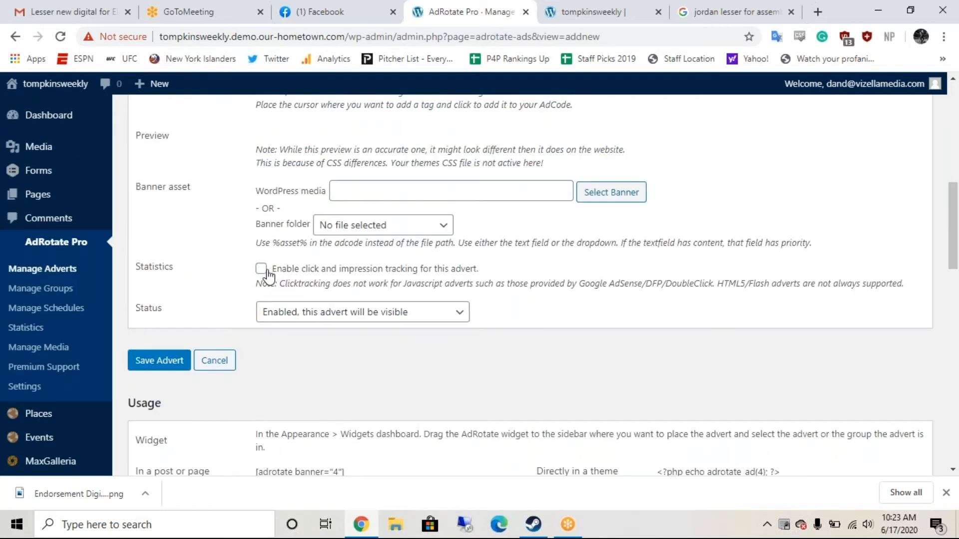
click(261, 269)
scroll(464, 247, up, 1)
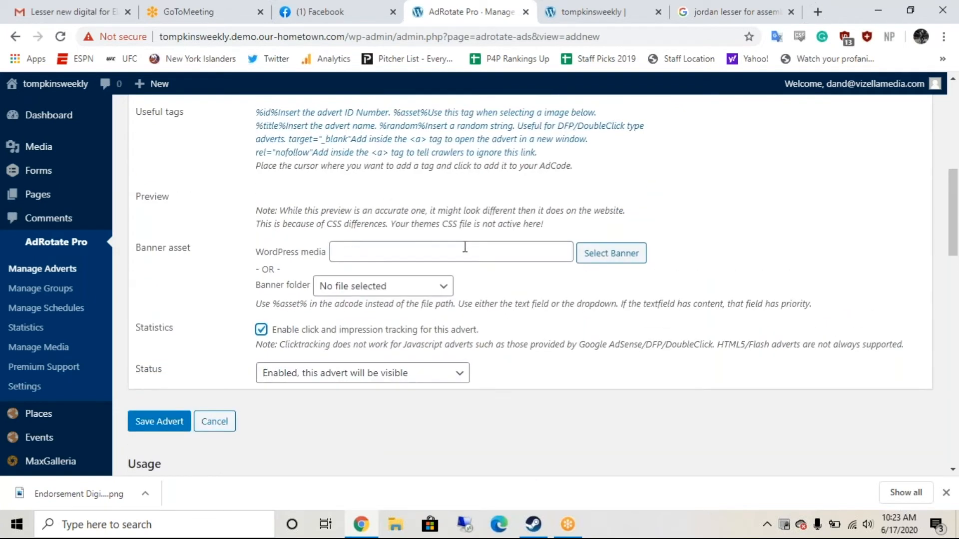
click(464, 247)
scroll(464, 247, up, 1)
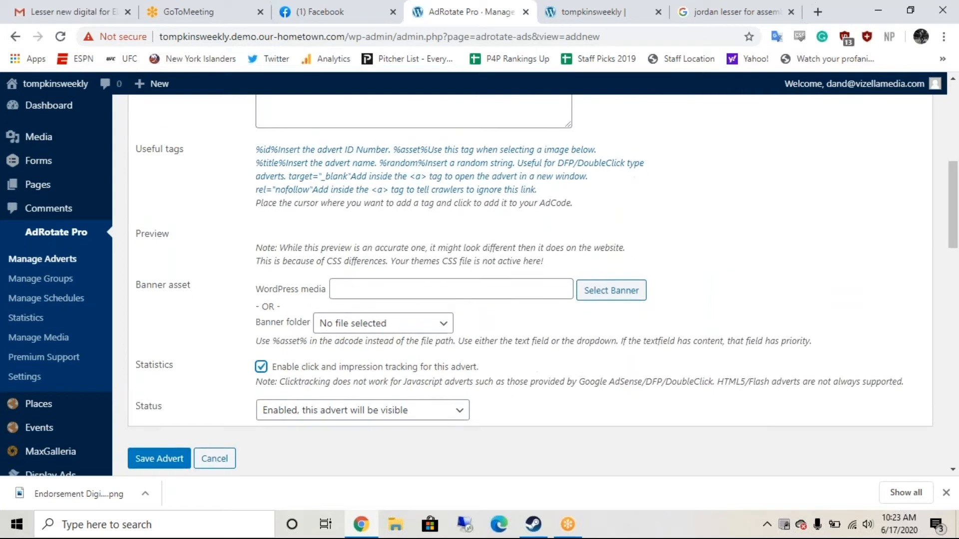
click(597, 289)
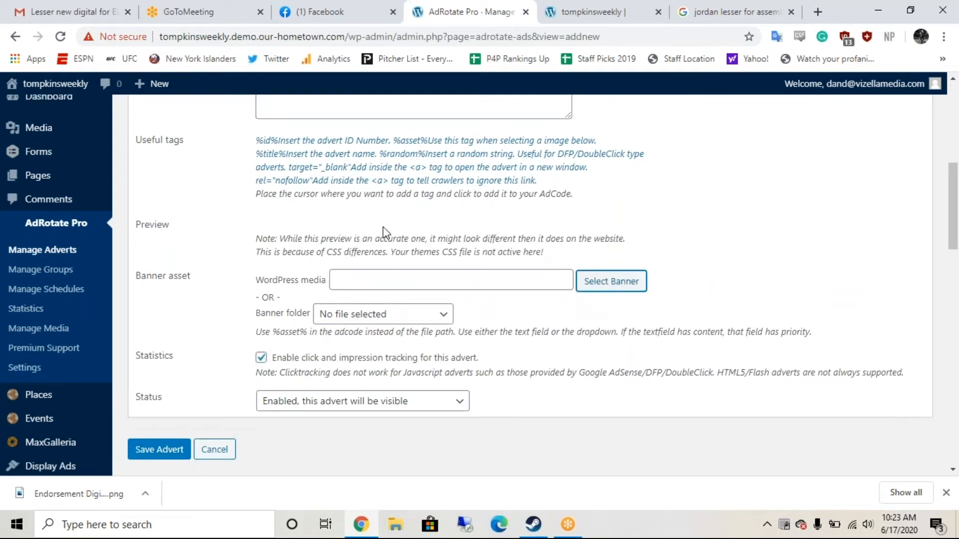
scroll(372, 228, up, 4)
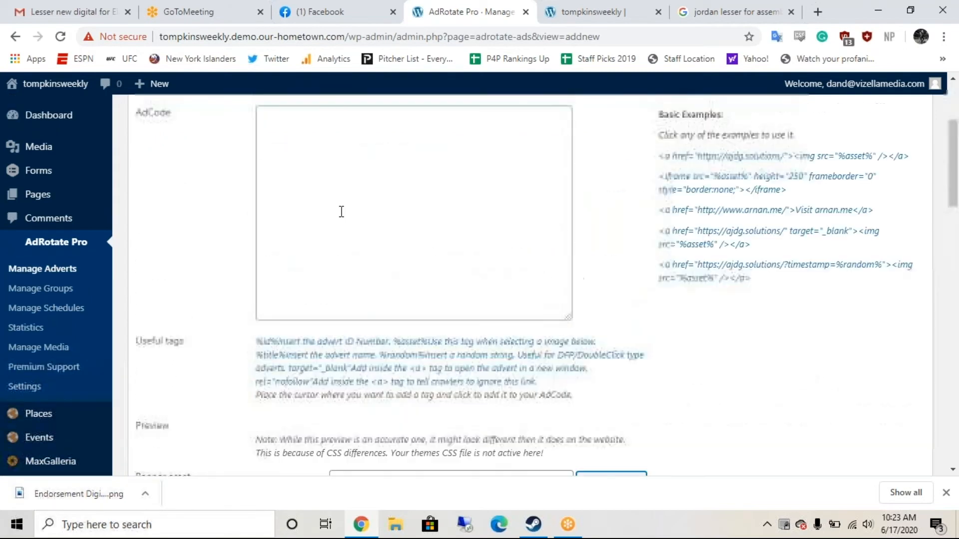
scroll(339, 212, up, 2)
click(340, 211)
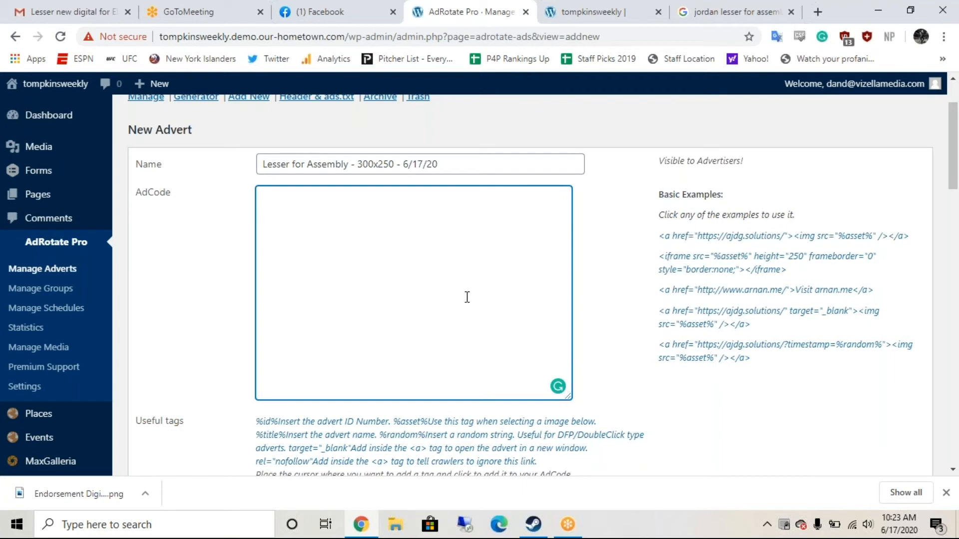
scroll(467, 297, down, 4)
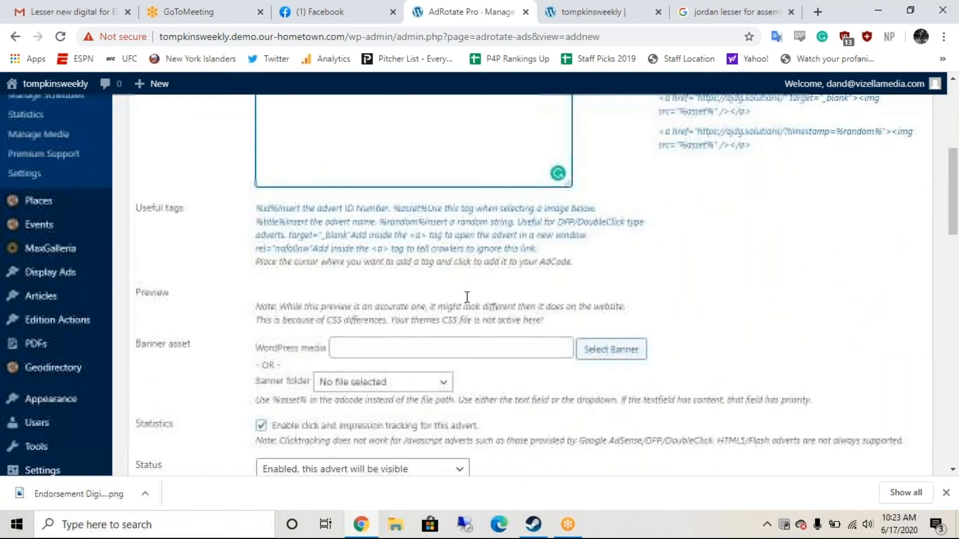
scroll(466, 297, down, 2)
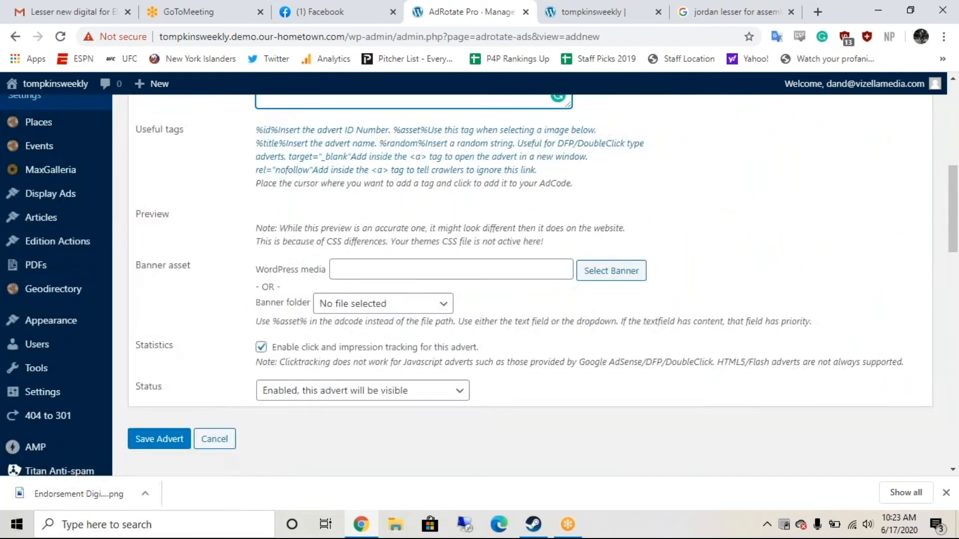
scroll(480, 284, down, 1)
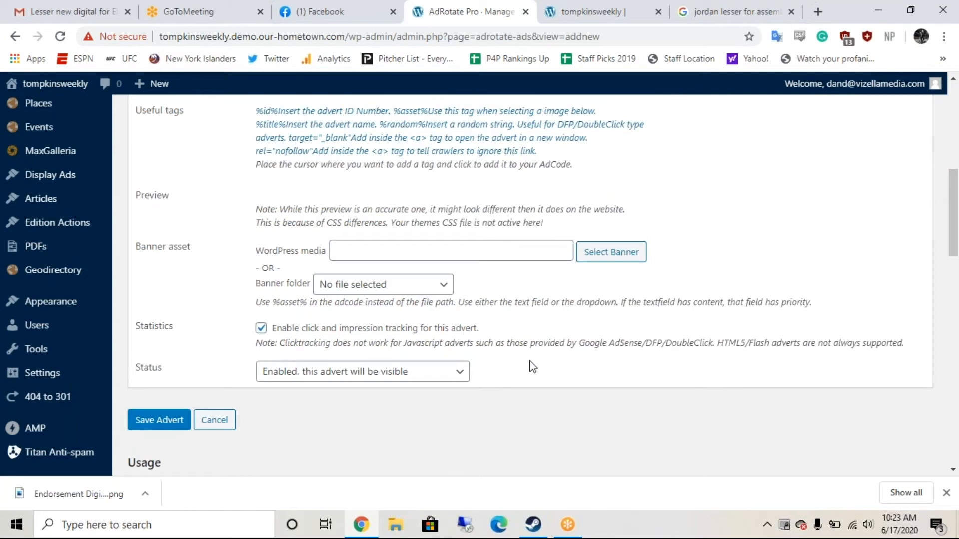
scroll(532, 367, down, 1)
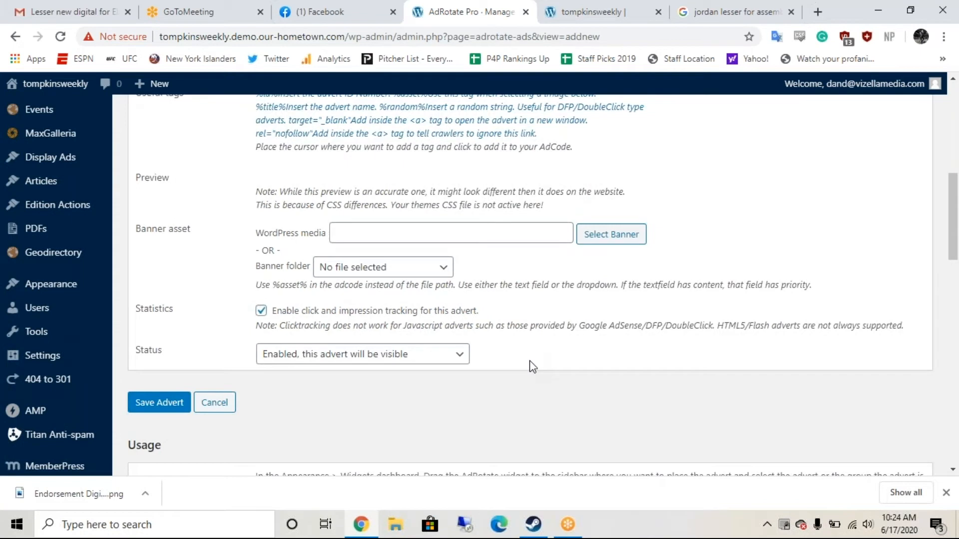
scroll(532, 367, down, 1)
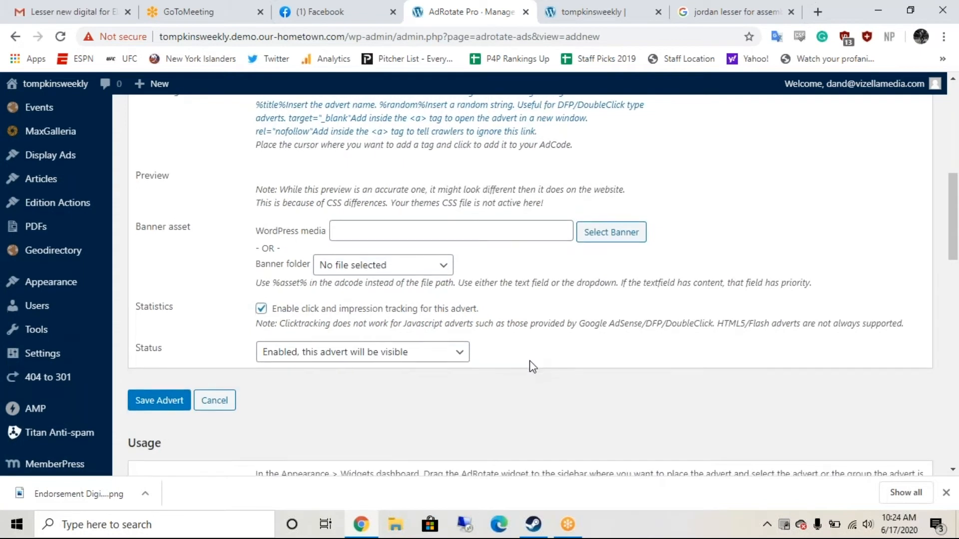
scroll(532, 367, down, 2)
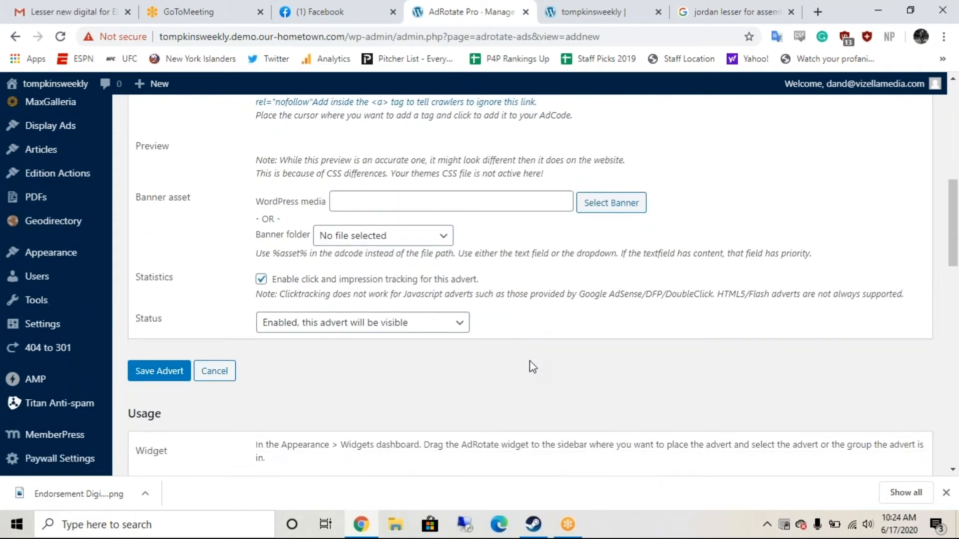
scroll(532, 367, down, 5)
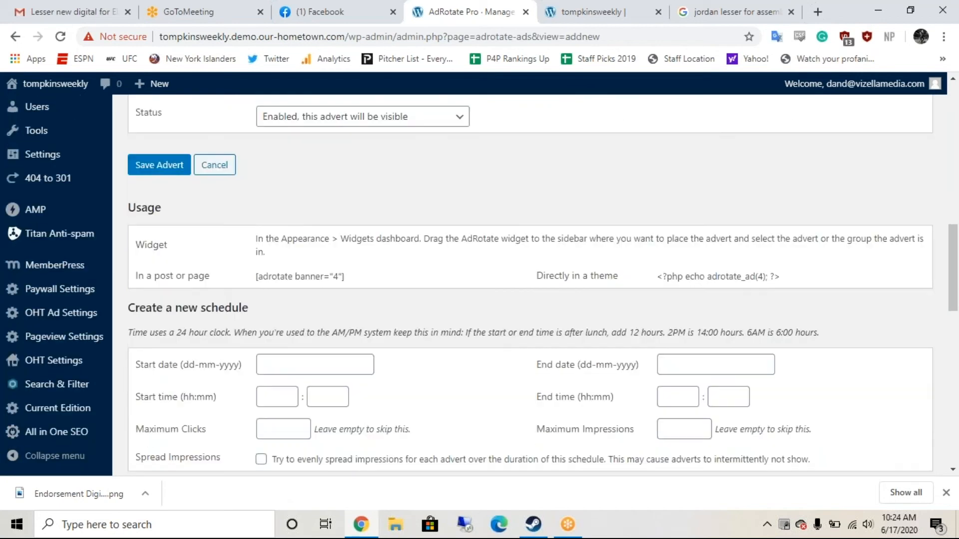
scroll(424, 298, down, 1)
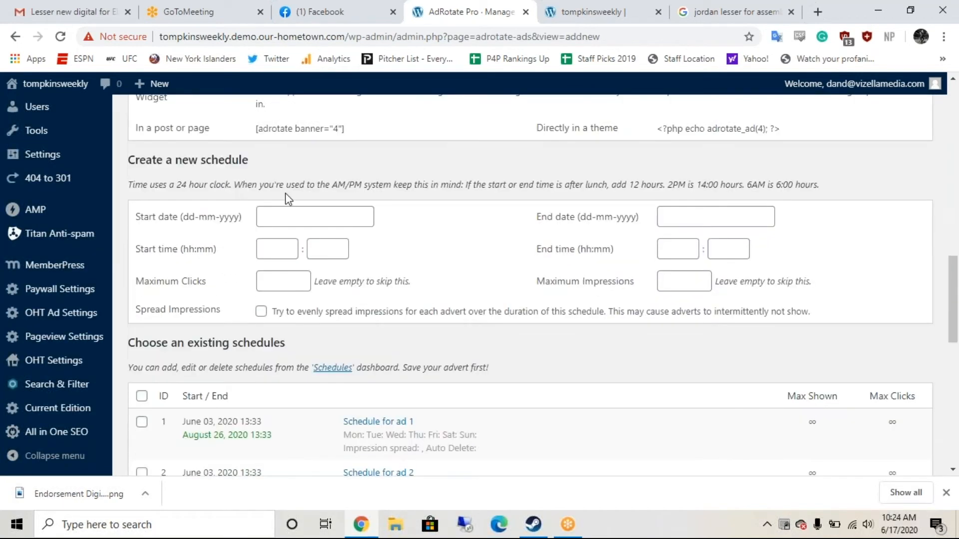
click(306, 214)
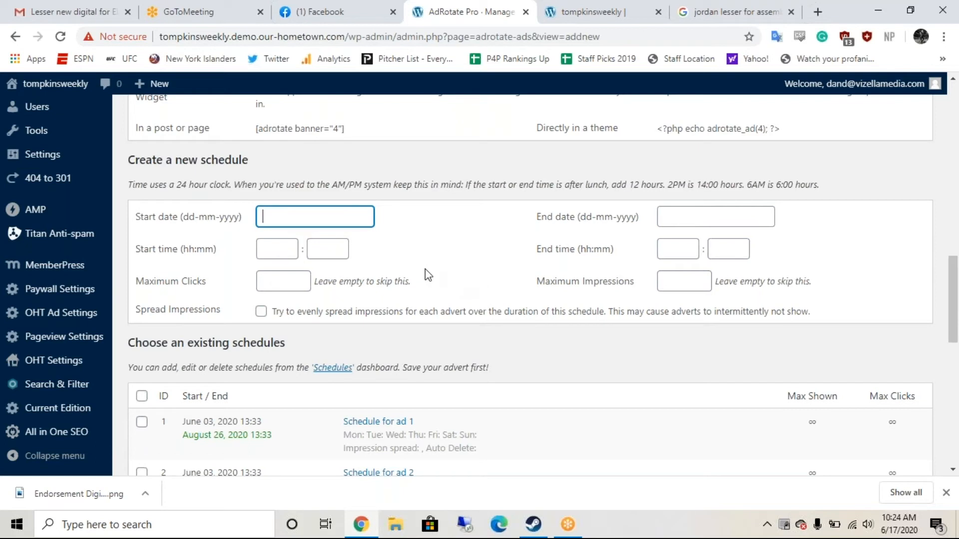
click(294, 247)
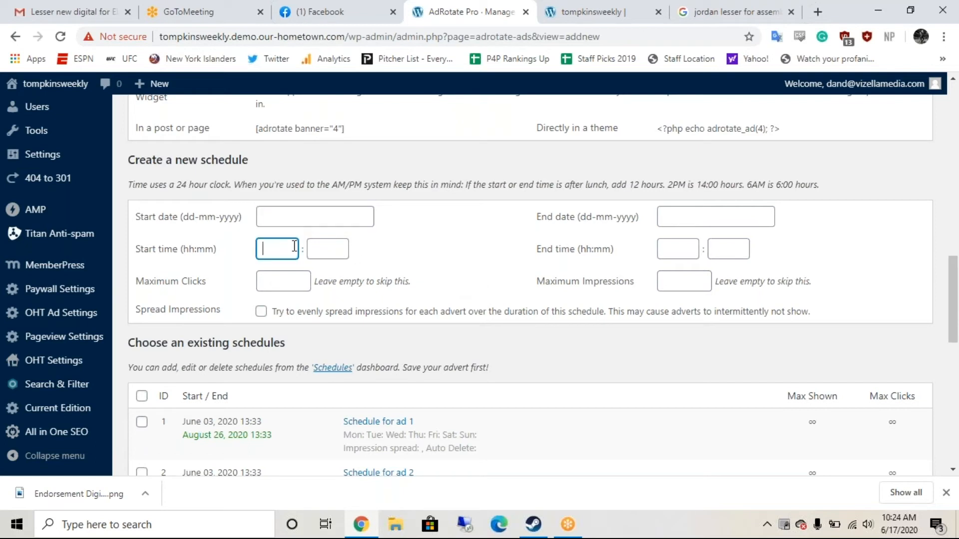
click(297, 216)
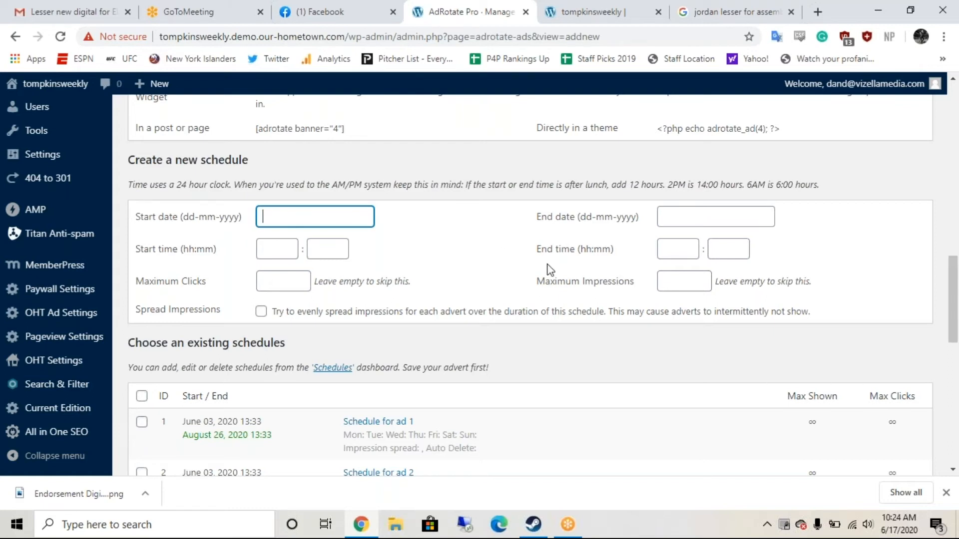
scroll(550, 269, down, 1)
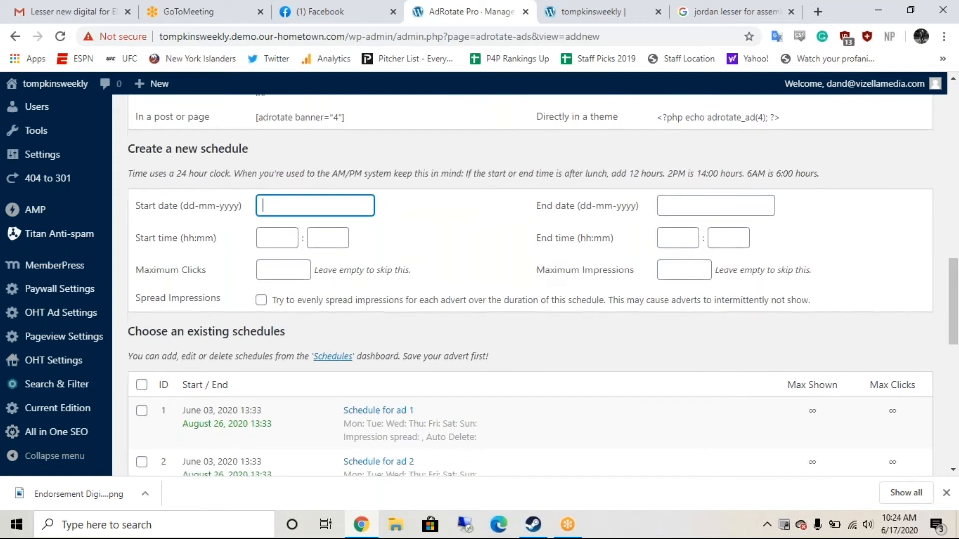
scroll(452, 266, down, 1)
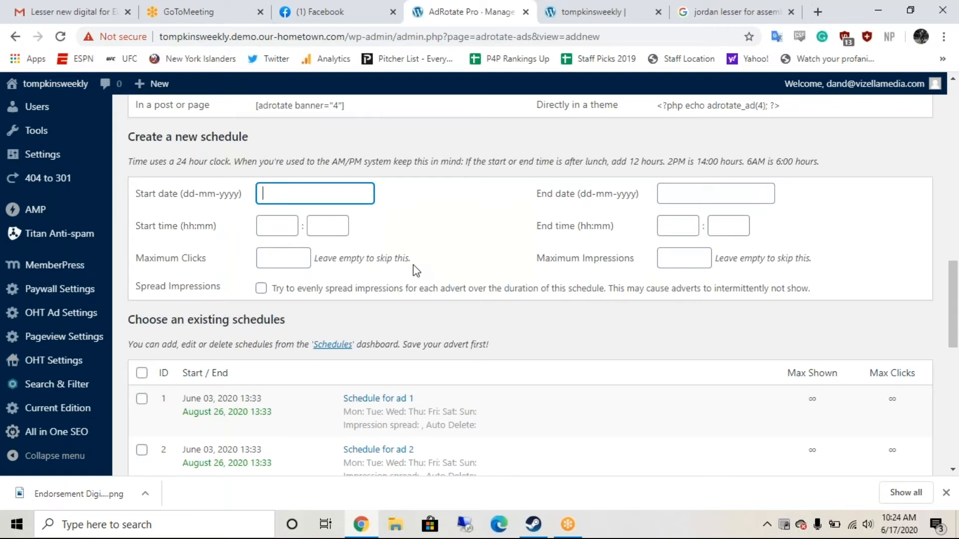
scroll(513, 272, down, 3)
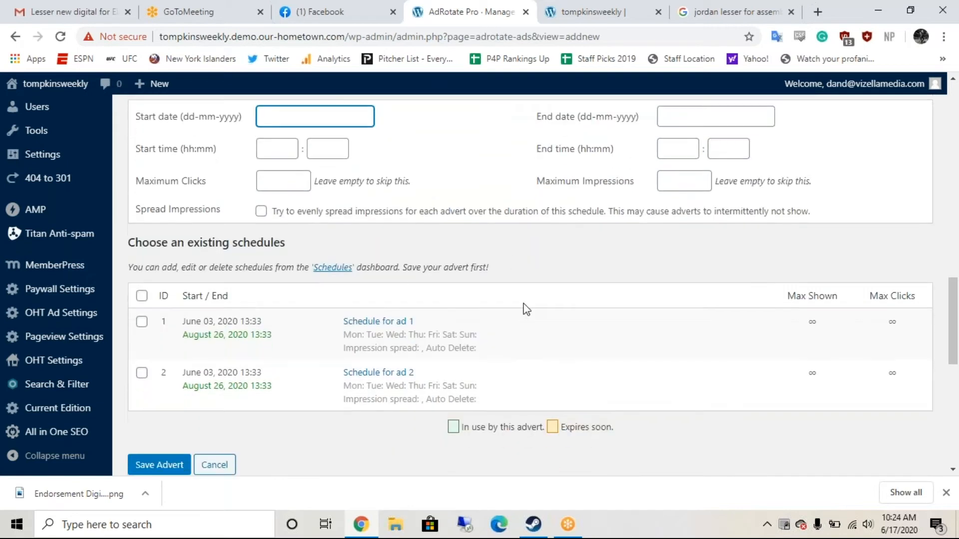
scroll(525, 309, down, 2)
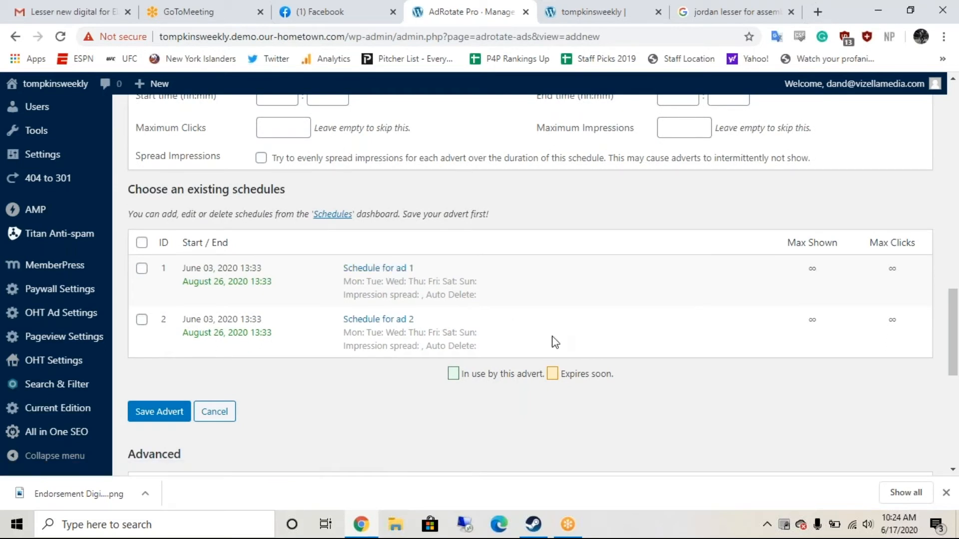
Step: Scroll through the Advanced and Usage sections, then go to AdRotate Pro > Manage Adverts
scroll(555, 343, down, 1)
scroll(554, 342, down, 2)
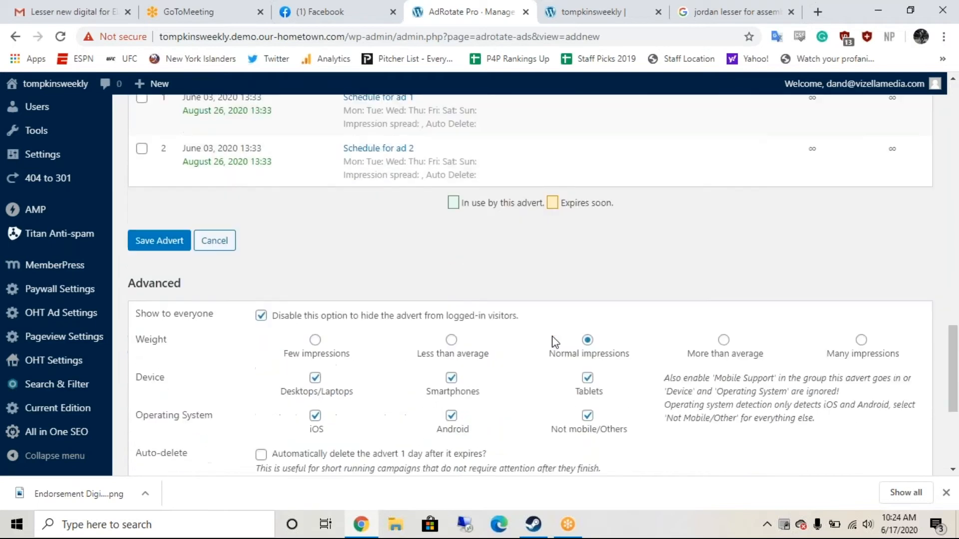
scroll(531, 285, up, 1)
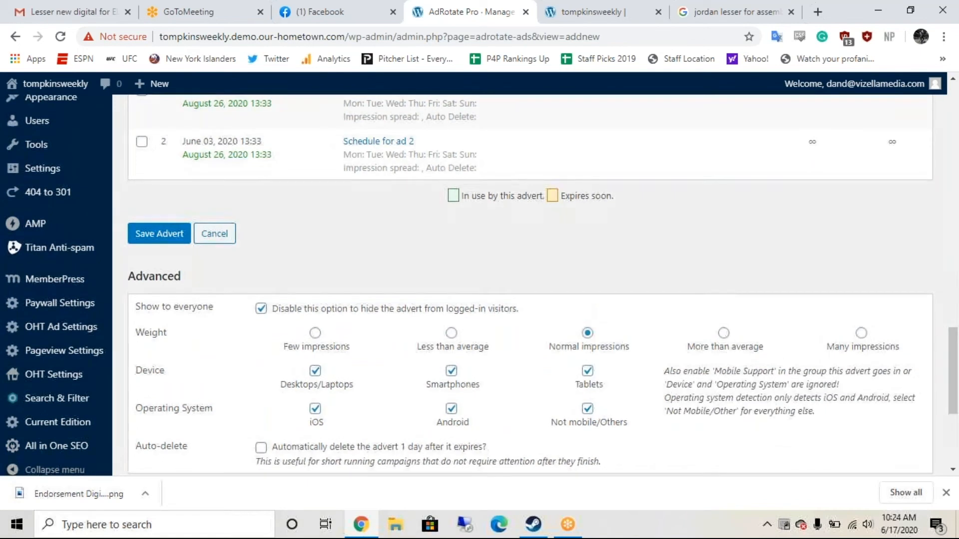
scroll(579, 420, down, 1)
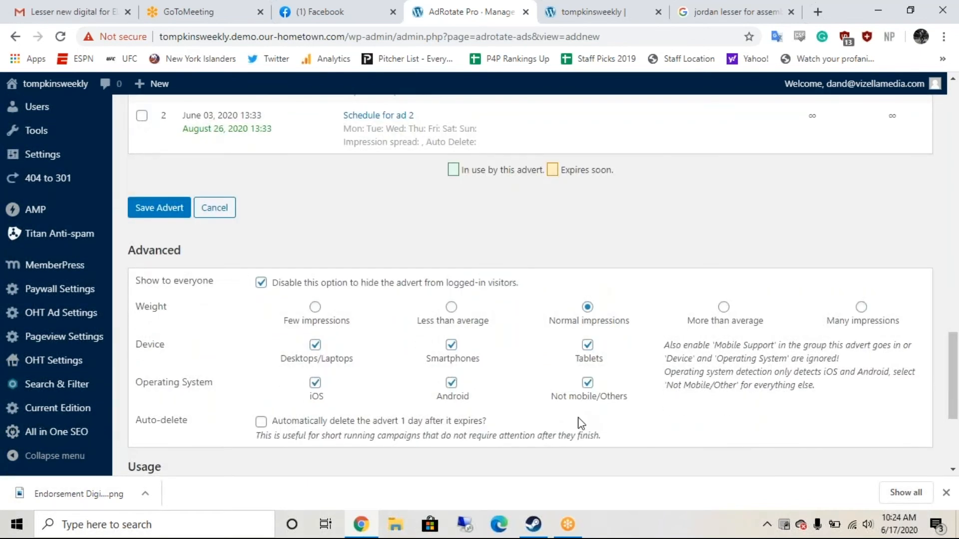
scroll(580, 424, down, 1)
scroll(581, 423, down, 2)
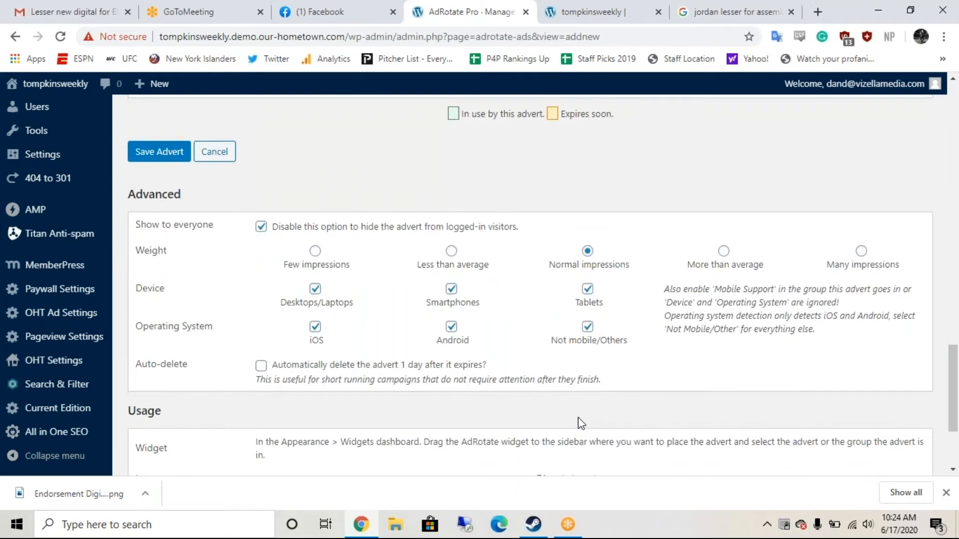
scroll(578, 419, down, 4)
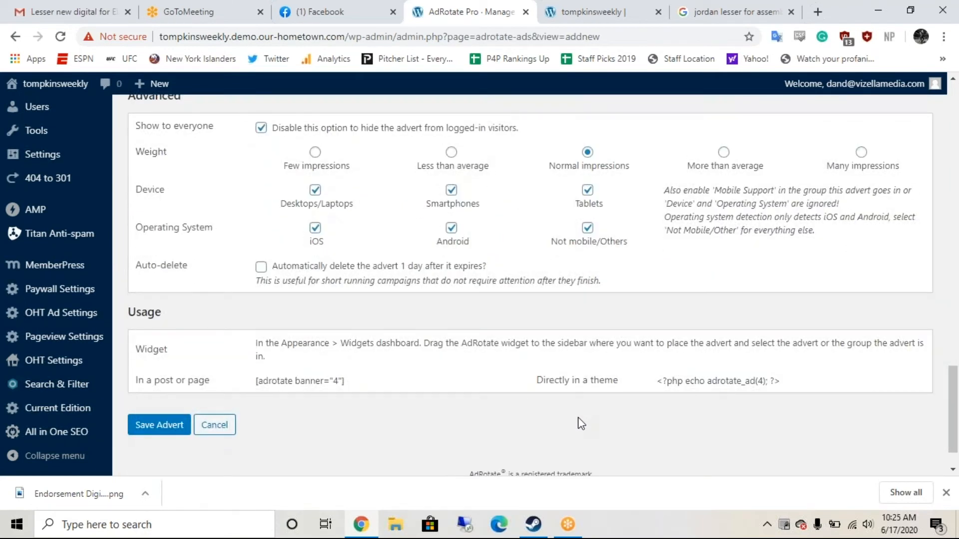
scroll(577, 422, up, 1)
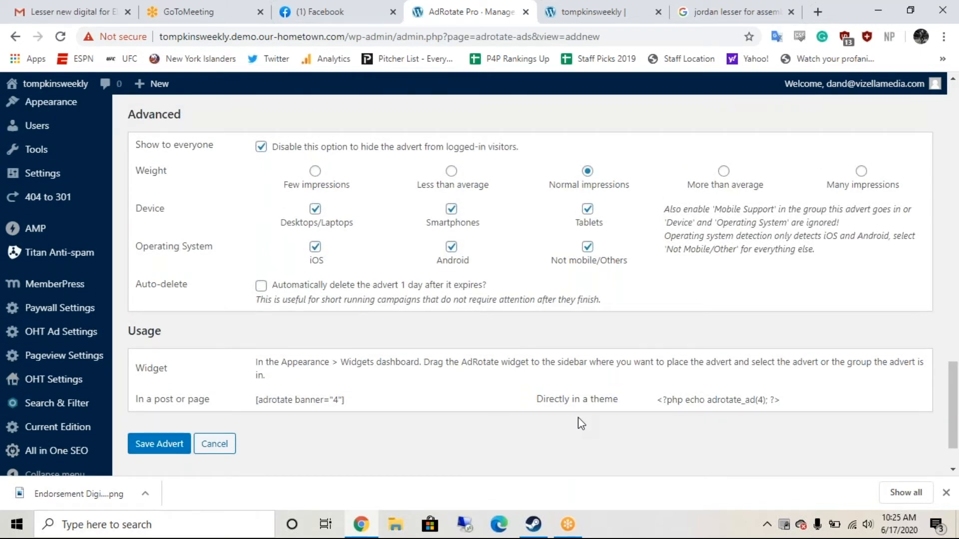
scroll(577, 418, up, 1)
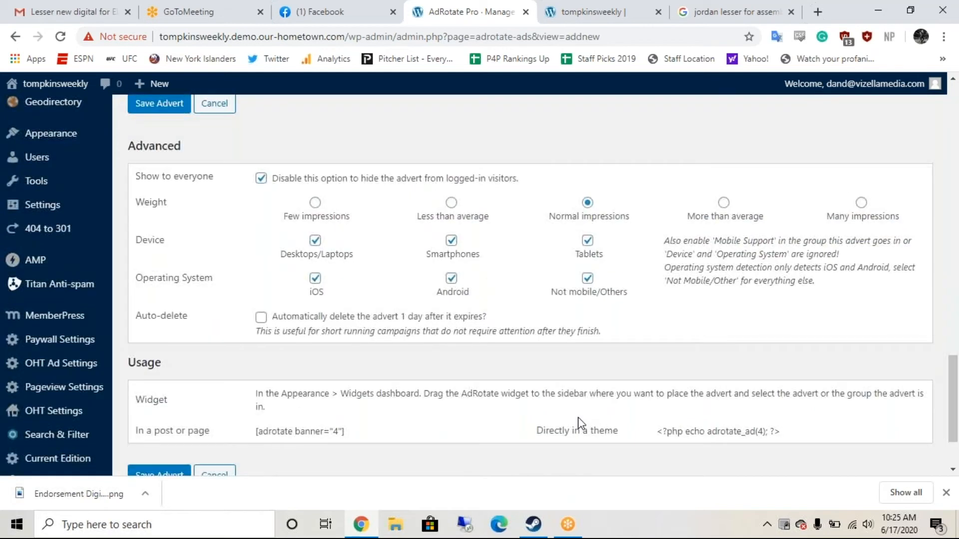
scroll(578, 420, up, 1)
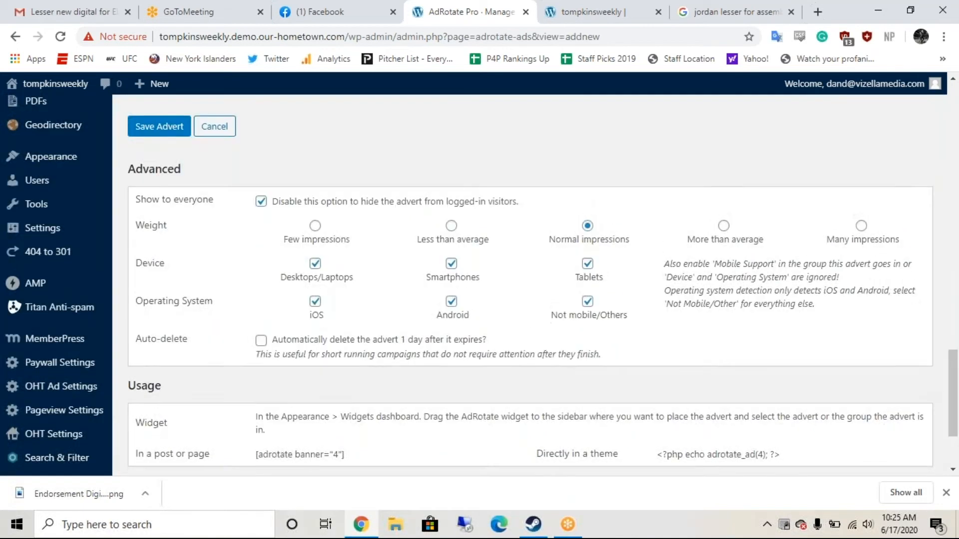
scroll(580, 422, up, 1)
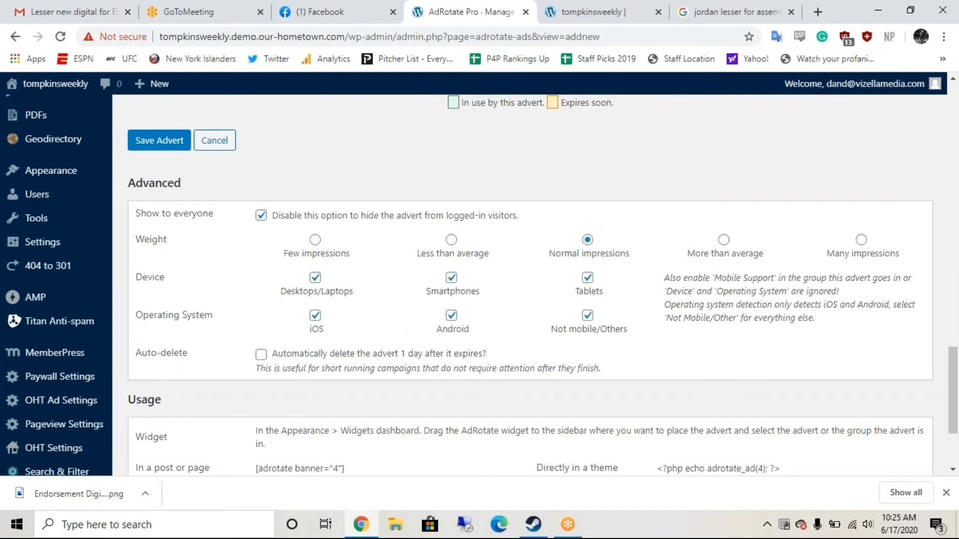
scroll(579, 421, down, 3)
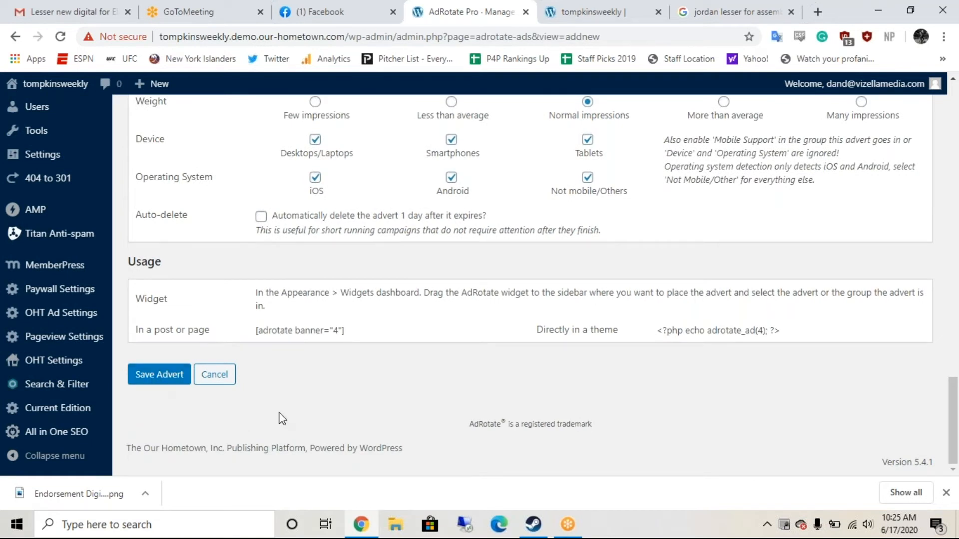
scroll(281, 418, up, 1)
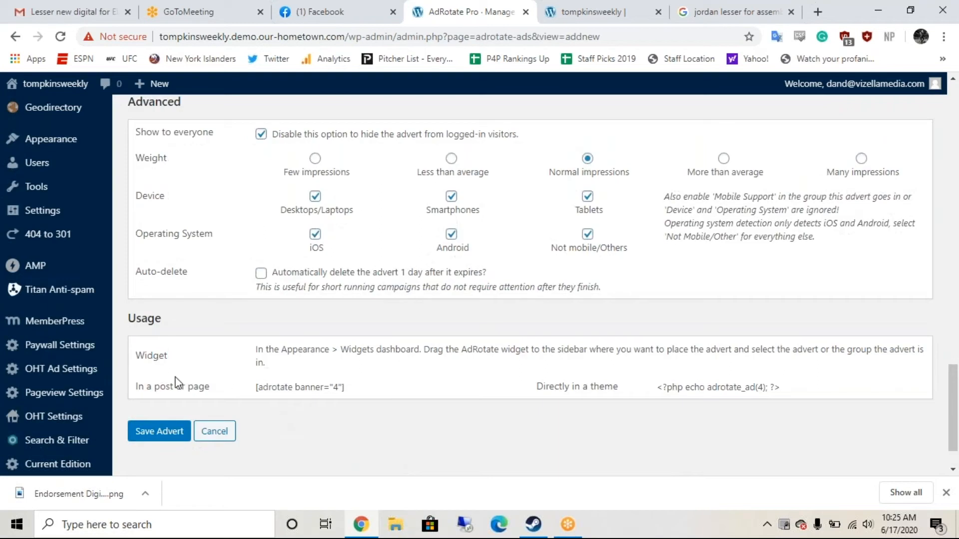
scroll(149, 428, down, 1)
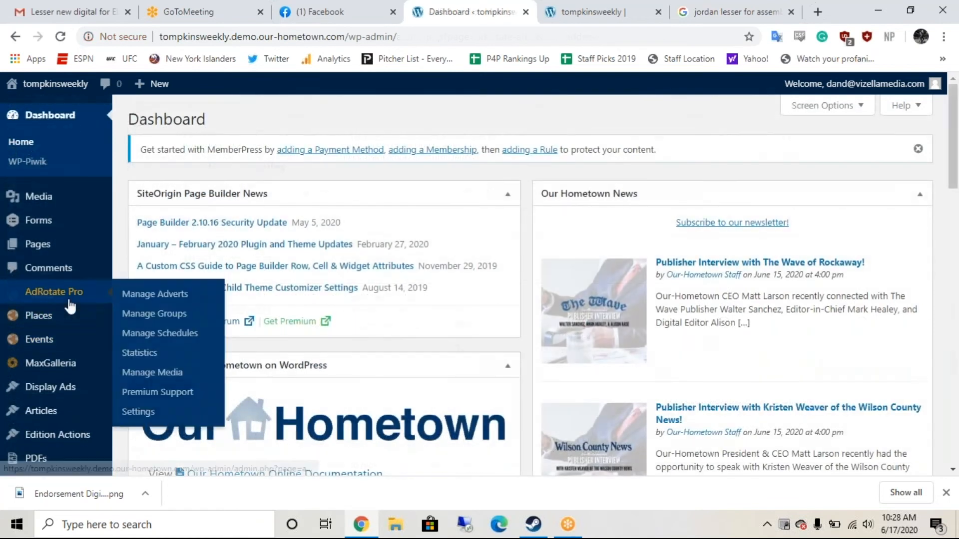
mouse_move(67, 299)
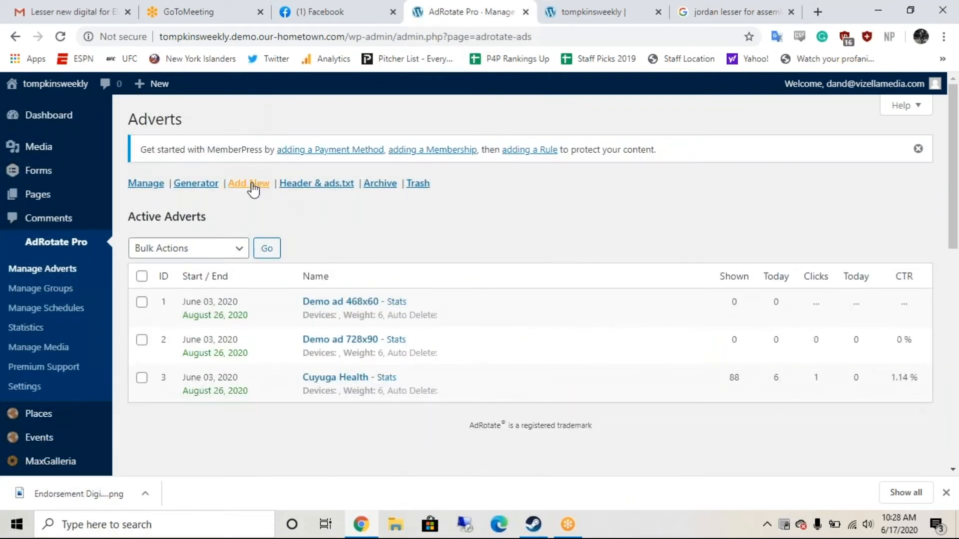
Step: Add a new advert named 'Lesser for Assembly - 300x250 - 6/17/20'
click(253, 185)
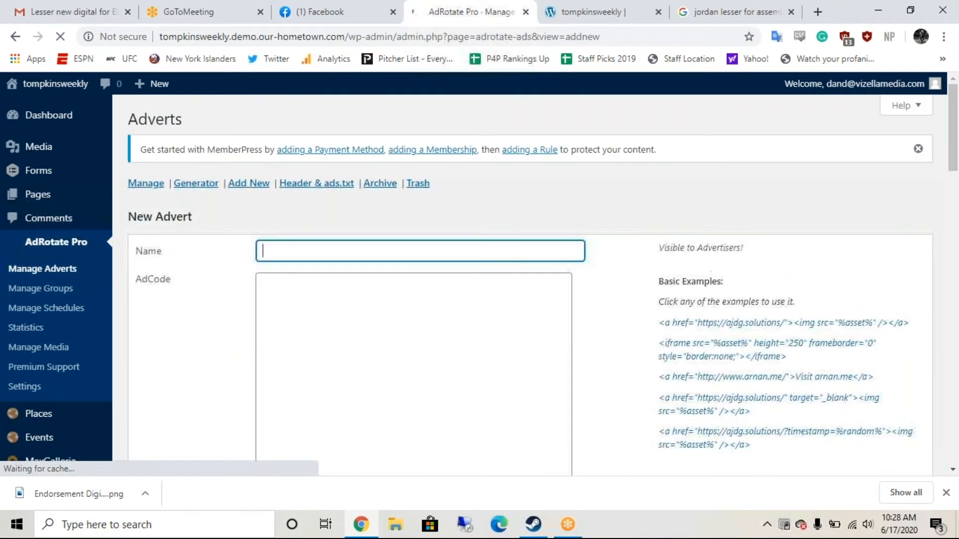
text(Les)
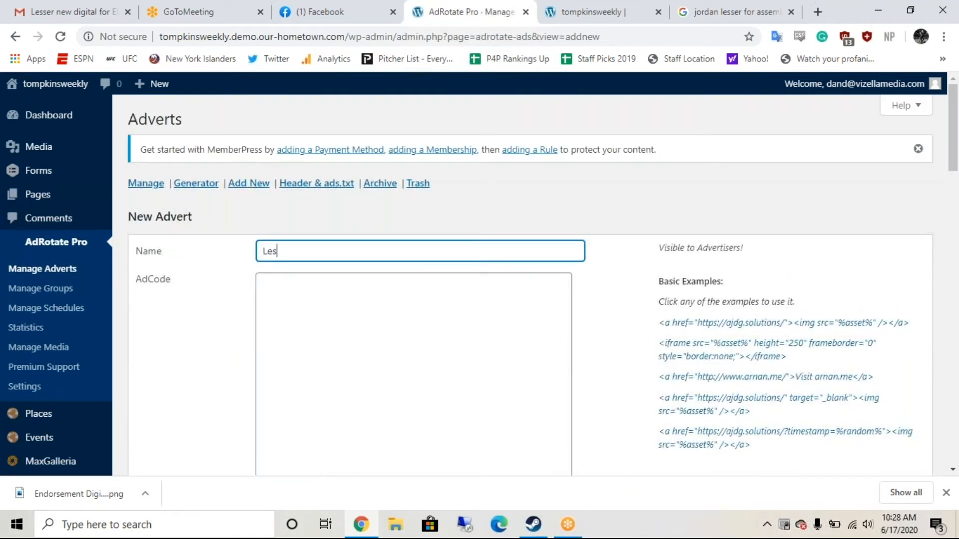
text(ser for Assembly - 300x250 -)
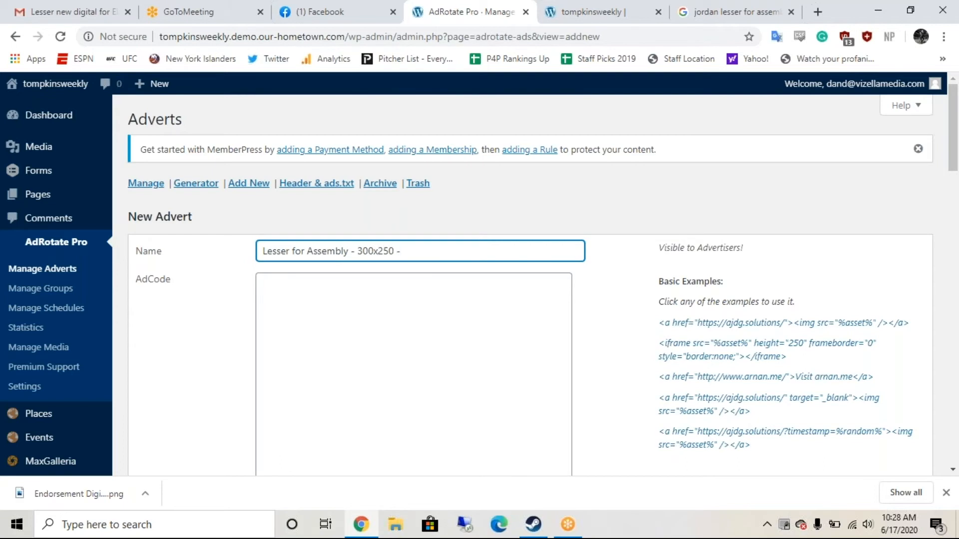
text( 6/17/20)
scroll(527, 342, down, 1)
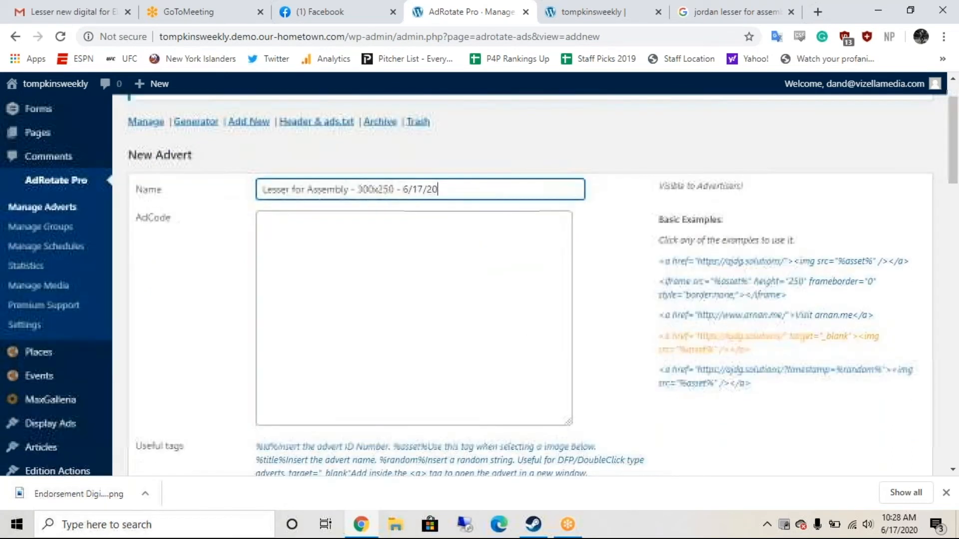
Step: Put the new-window linked-image example code into the AdCode box
click(711, 349)
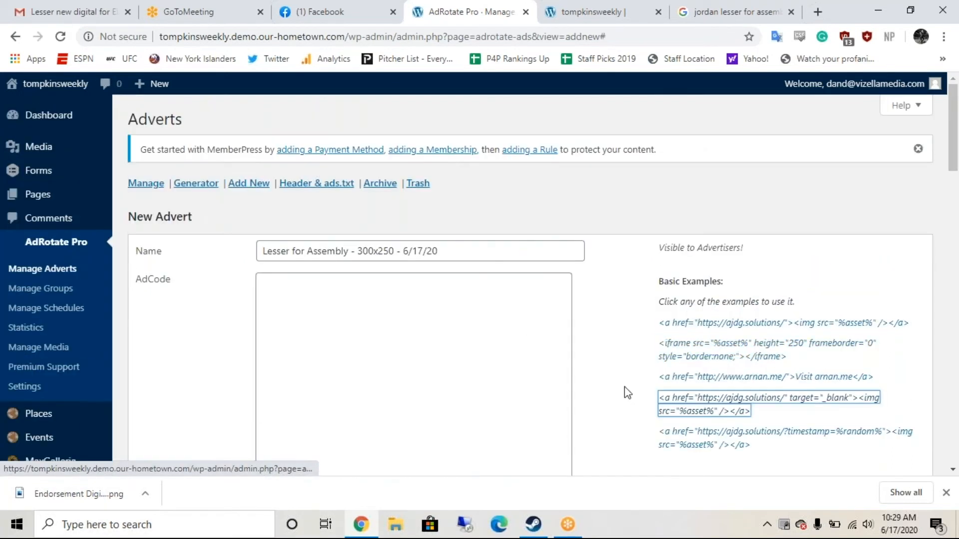
drag(774, 417, 658, 400)
key(ctrl+c)
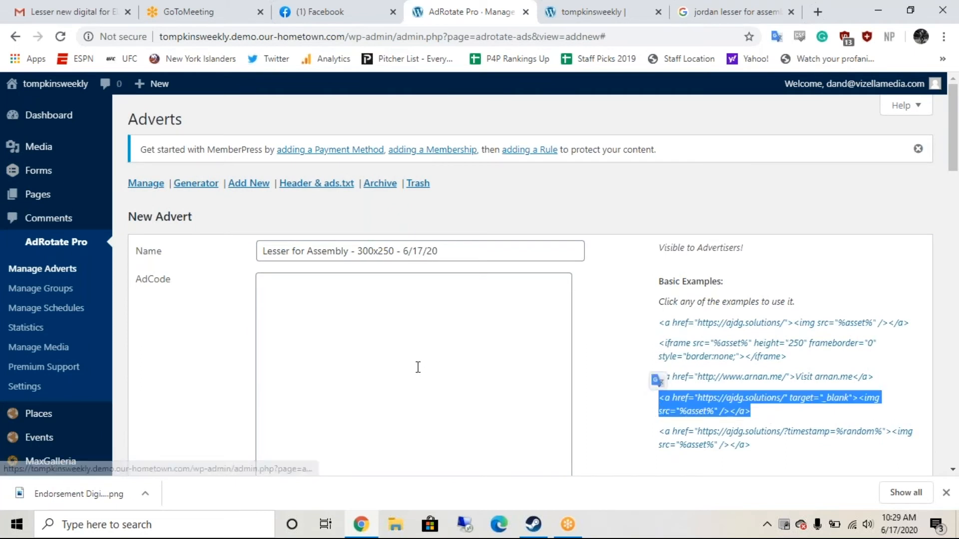
click(396, 353)
key(ctrl+v)
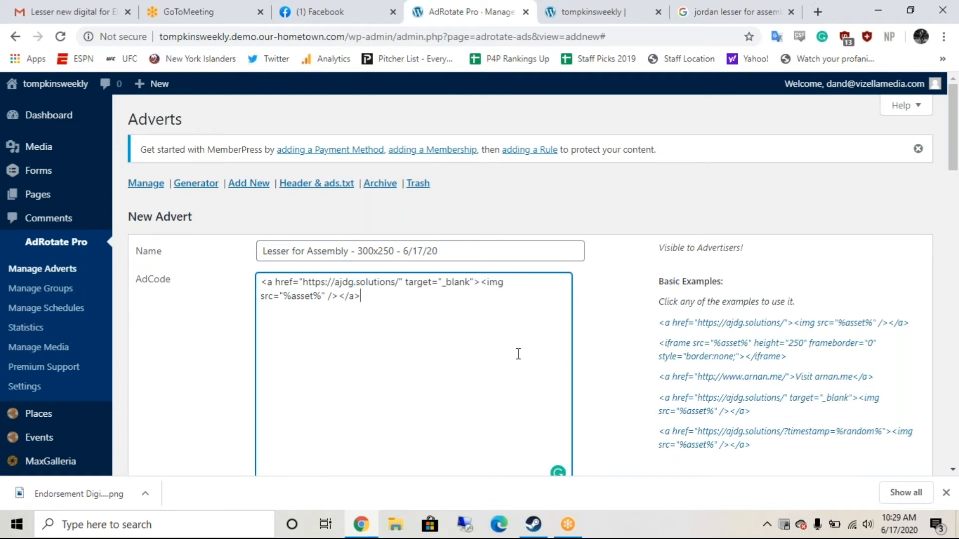
scroll(518, 354, down, 2)
drag(400, 161, 302, 161)
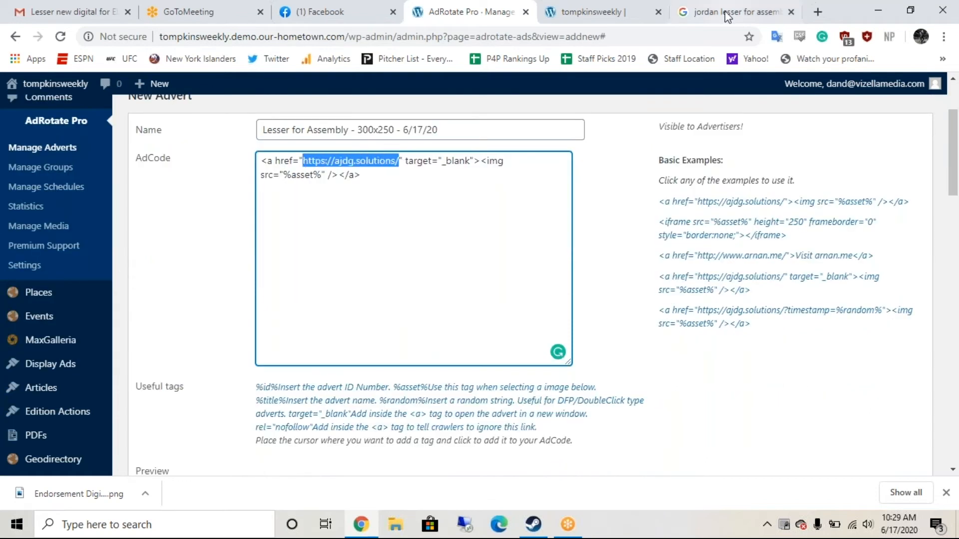
click(728, 15)
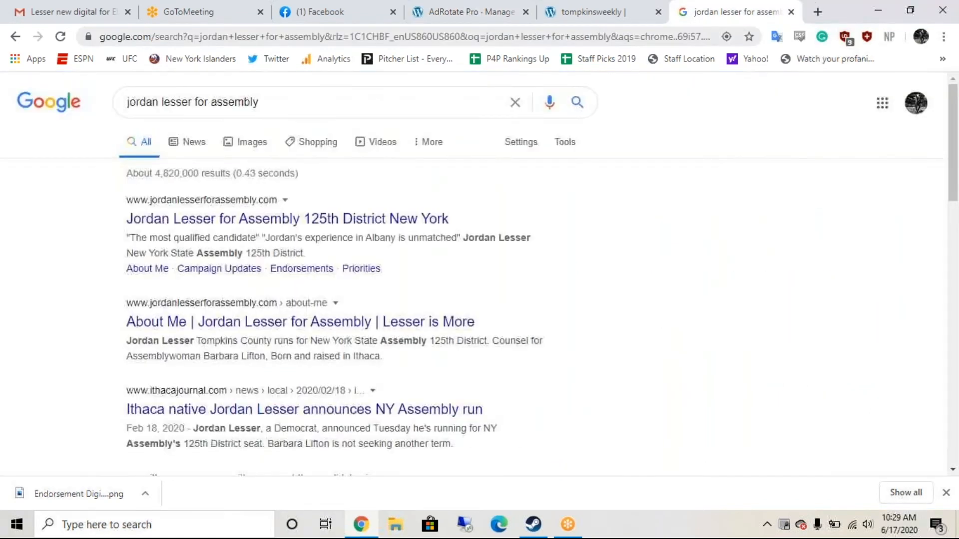
click(481, 15)
text(https://www.jordanlesserforassembly.com/)
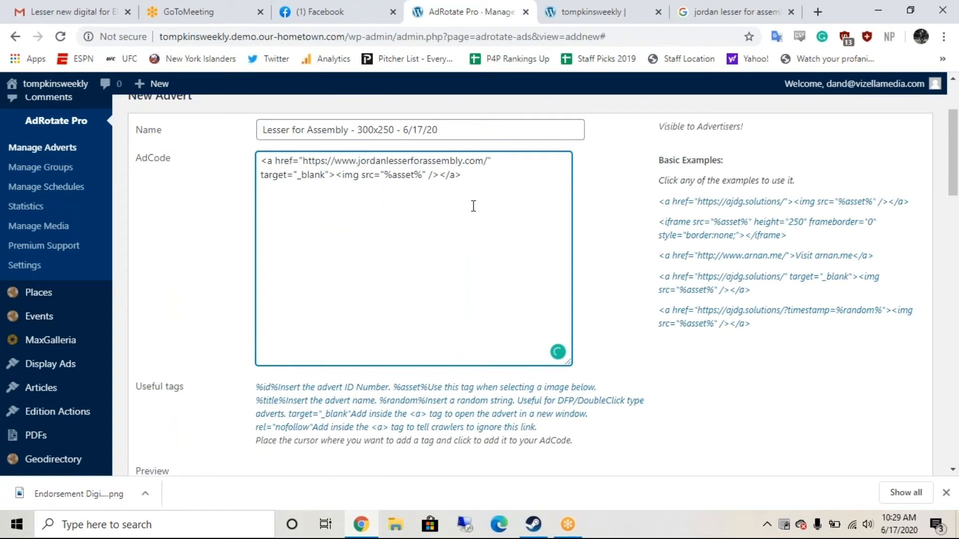
scroll(473, 205, down, 1)
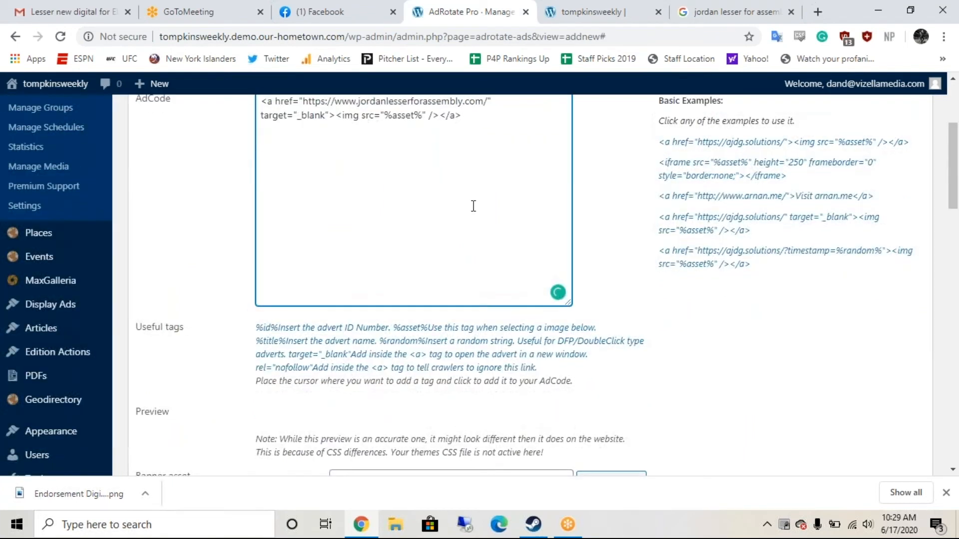
scroll(474, 205, down, 5)
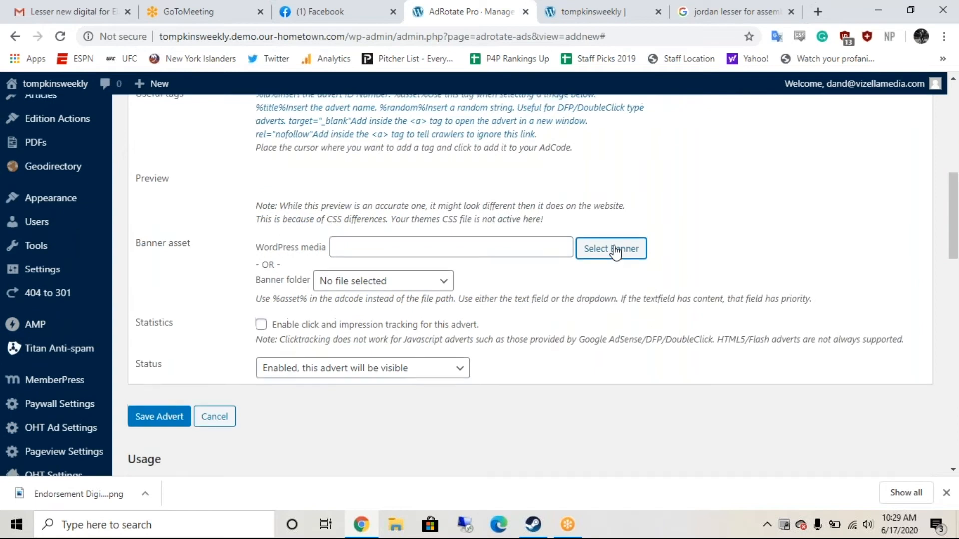
scroll(615, 252, up, 10)
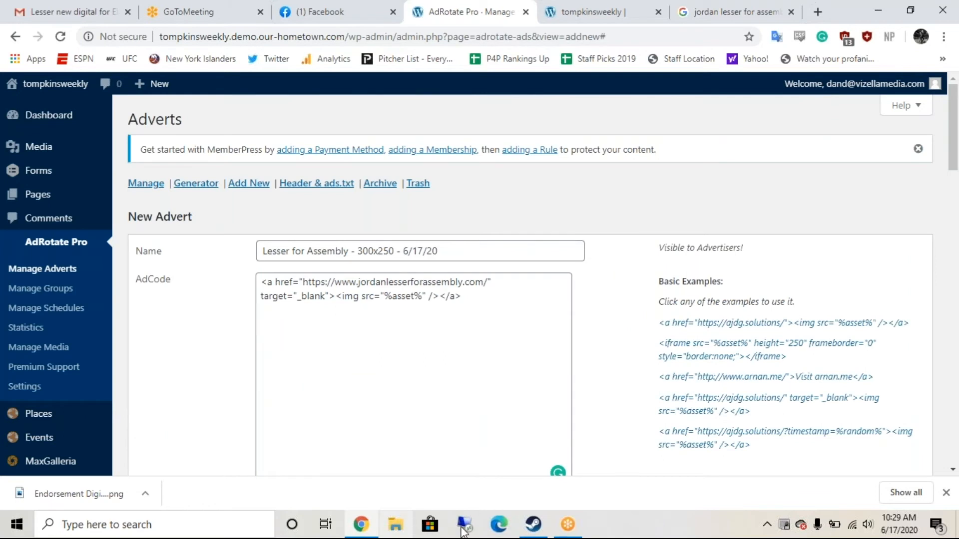
Step: Switch off uBlock Origin for tompkinsweekly.demo.our-hometown.com in the advert form's window
click(496, 532)
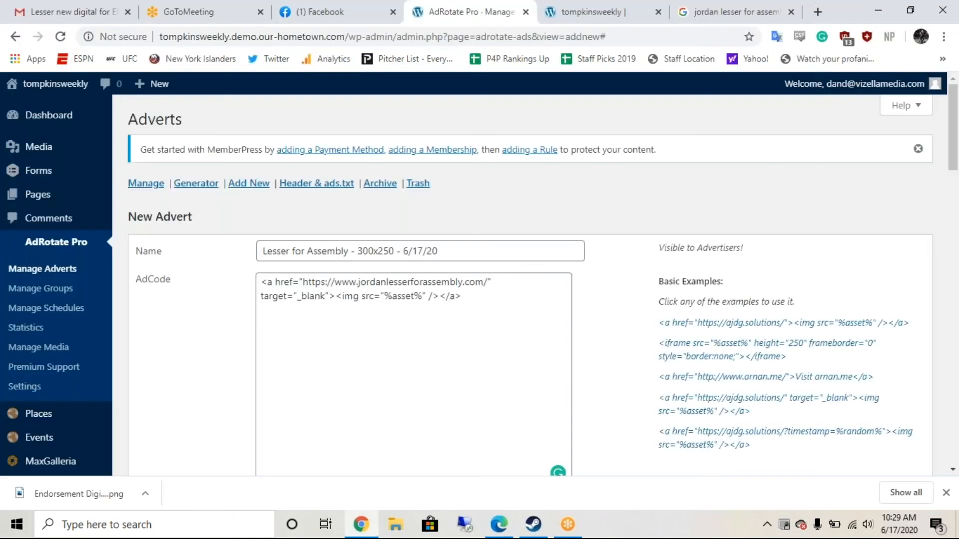
click(359, 529)
click(845, 38)
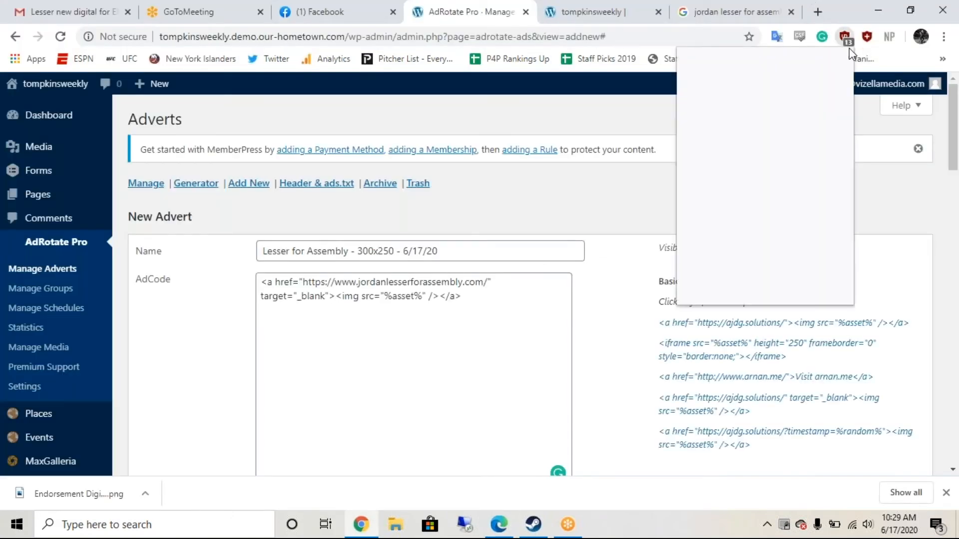
click(769, 100)
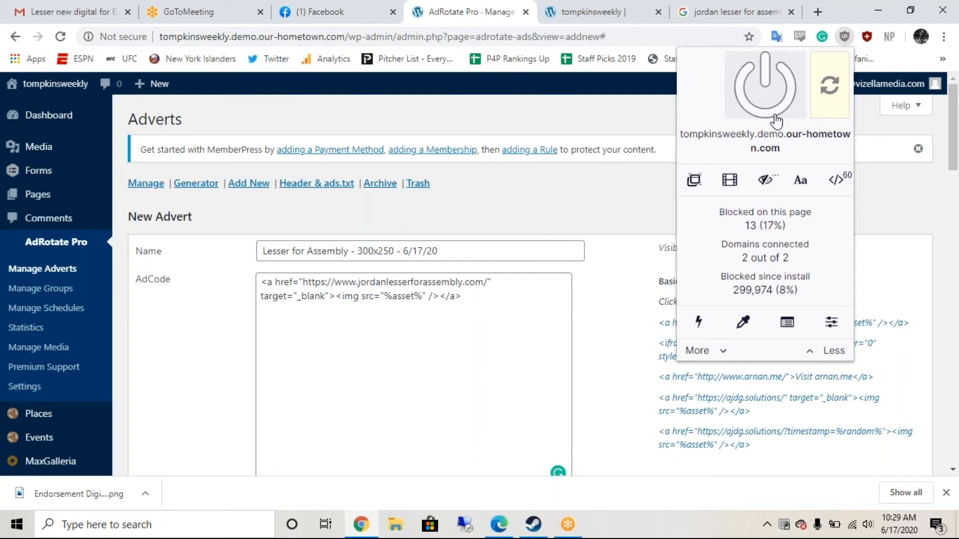
click(880, 180)
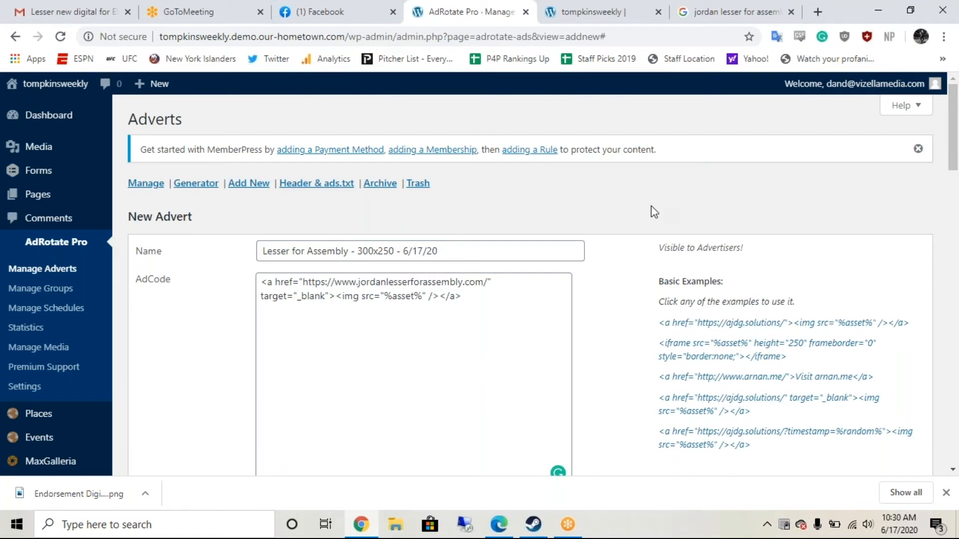
Step: Upload Endorsement Digital 300x250.png and choose it as the advert's banner
scroll(655, 212, down, 1)
scroll(372, 118, up, 1)
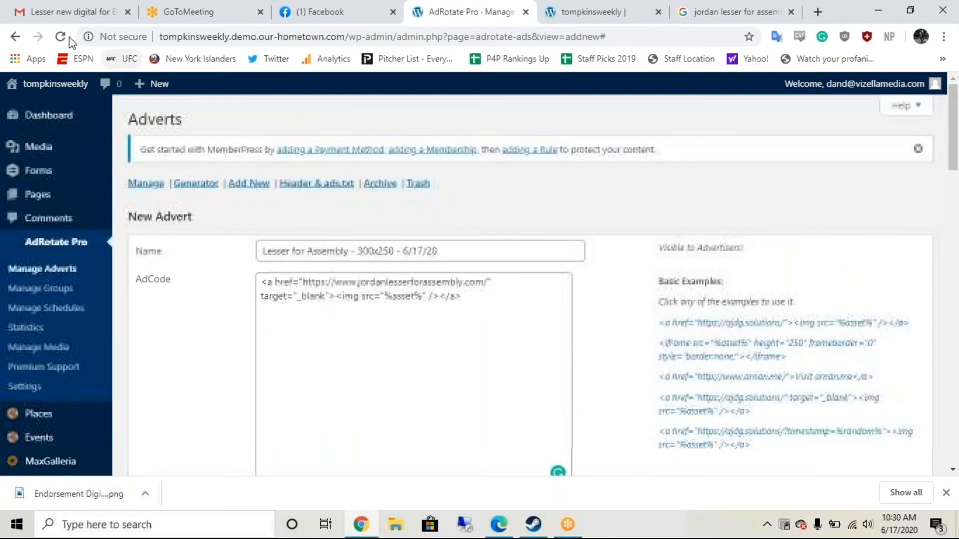
scroll(605, 366, down, 7)
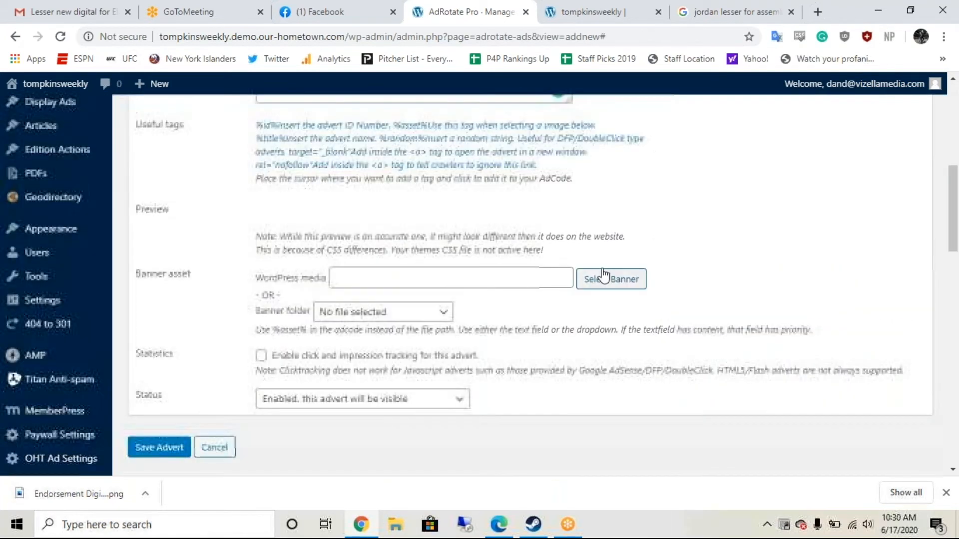
click(603, 276)
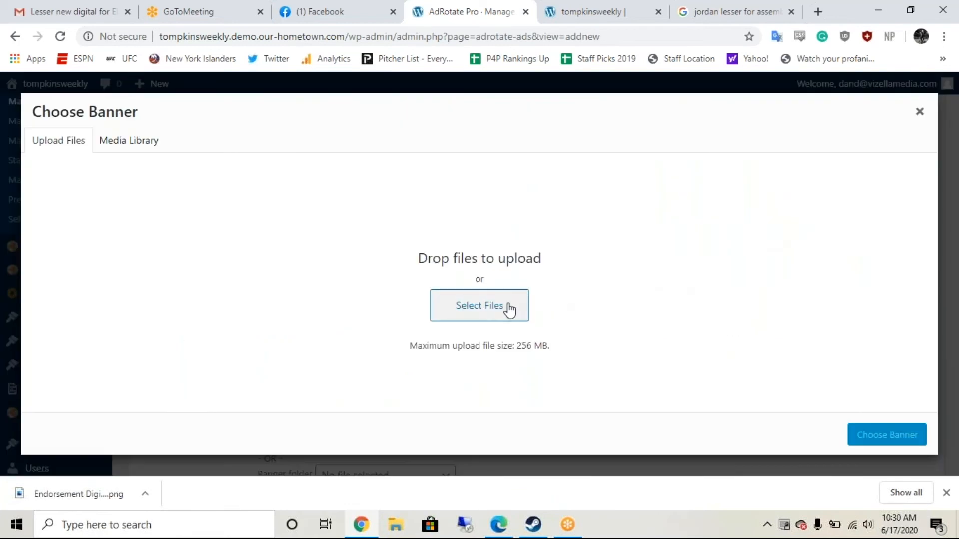
drag(68, 498, 619, 366)
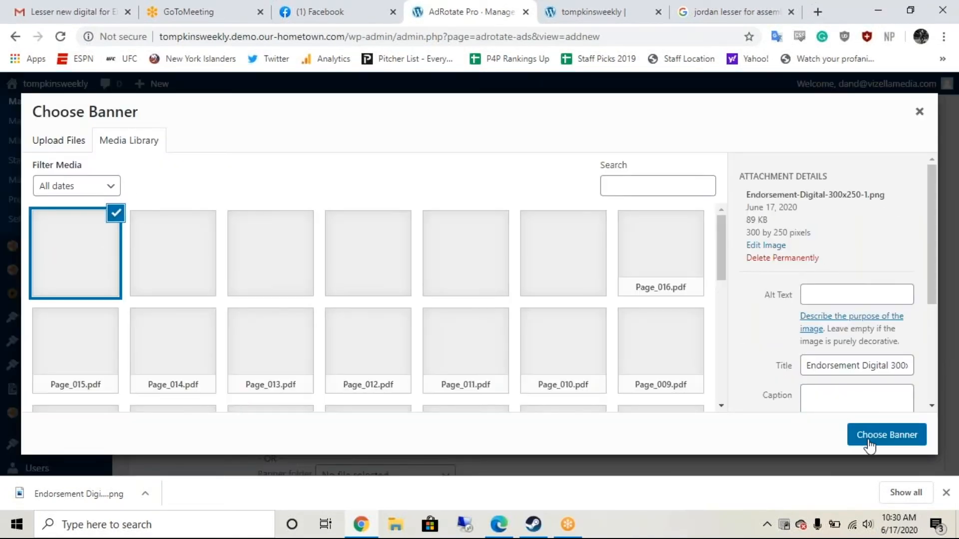
click(869, 444)
scroll(728, 357, up, 3)
Step: Retype the advert name as 'Lesser for Assembly - 300x250 -'
click(346, 249)
text(Lesser for Assembly - 300)
key(BackSpace)
text(x250 -)
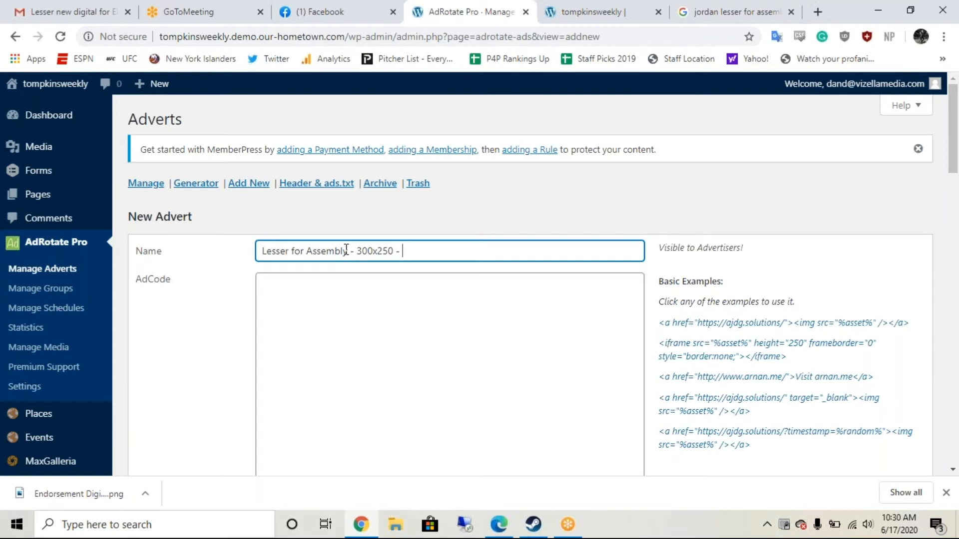
Step: Finish the advert name with '6/17/20'
text(6/17/20)
key(Tab)
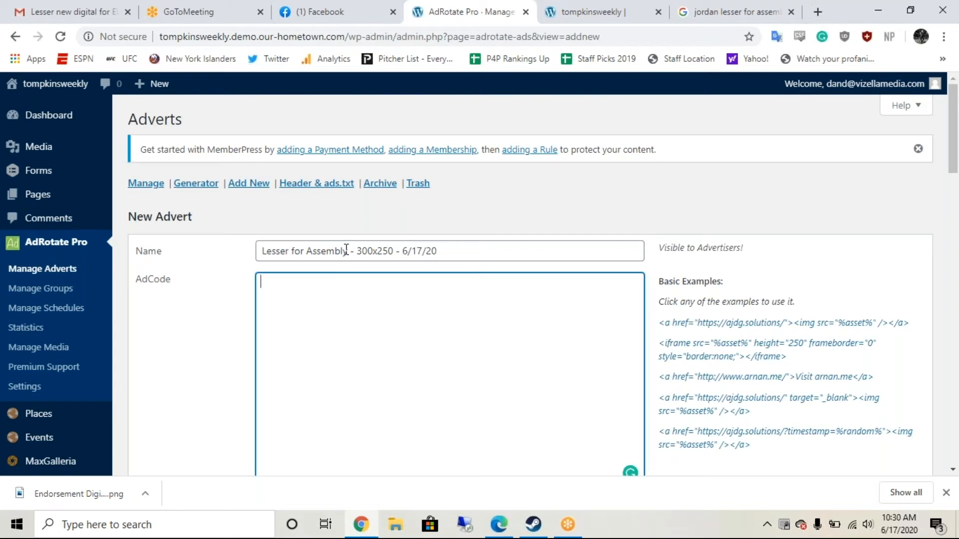
Step: Insert the new-window link code pointing to jordanlesserforassembly.com and enable click and impression tracking
click(728, 412)
scroll(416, 253, down, 1)
click(399, 233)
drag(386, 235, 303, 234)
text(https://www.jordanlesserforassembly.com/)
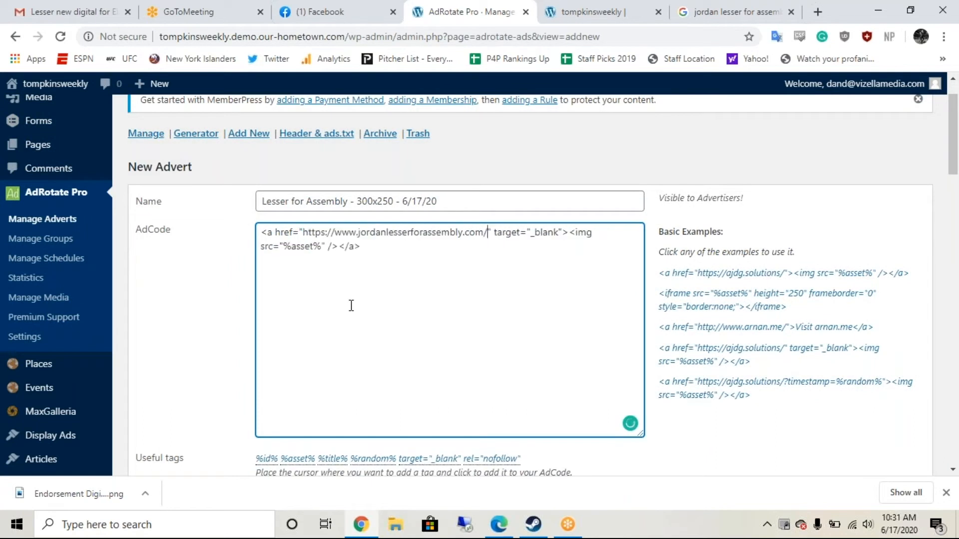
scroll(351, 305, down, 8)
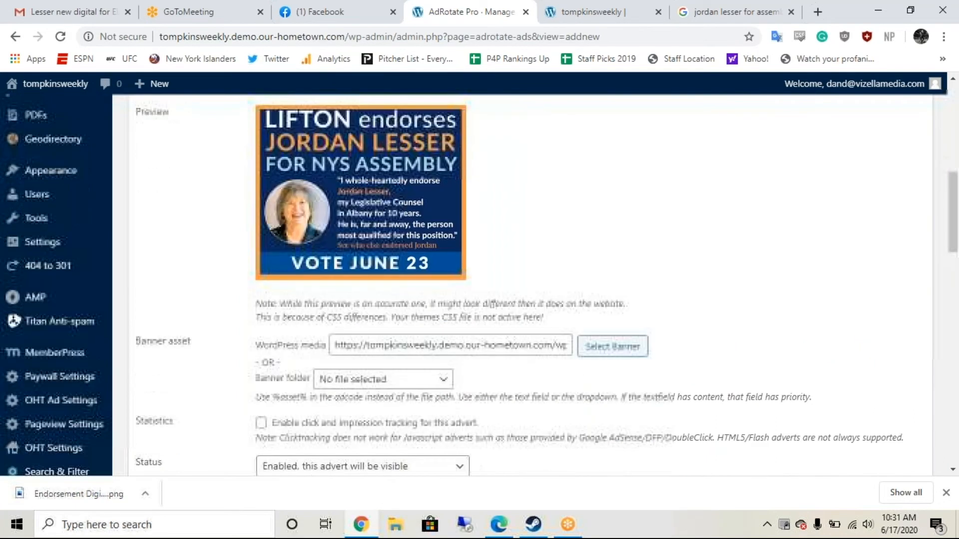
scroll(542, 285, down, 3)
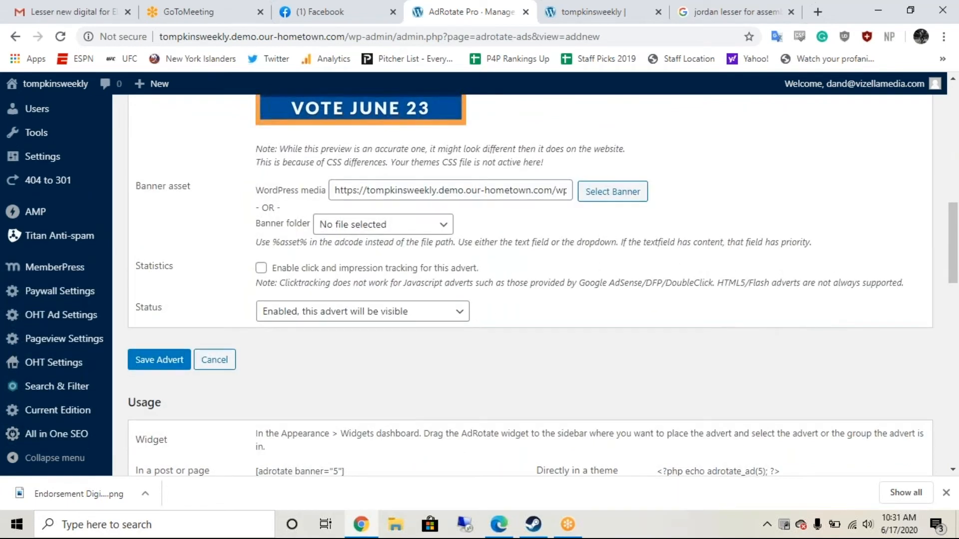
scroll(529, 285, down, 3)
scroll(389, 244, up, 1)
click(261, 156)
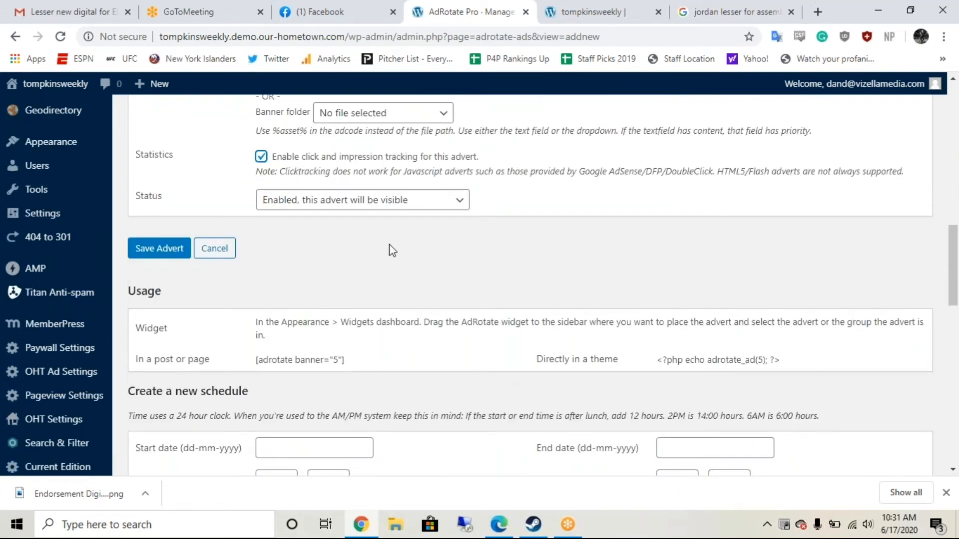
scroll(388, 244, down, 3)
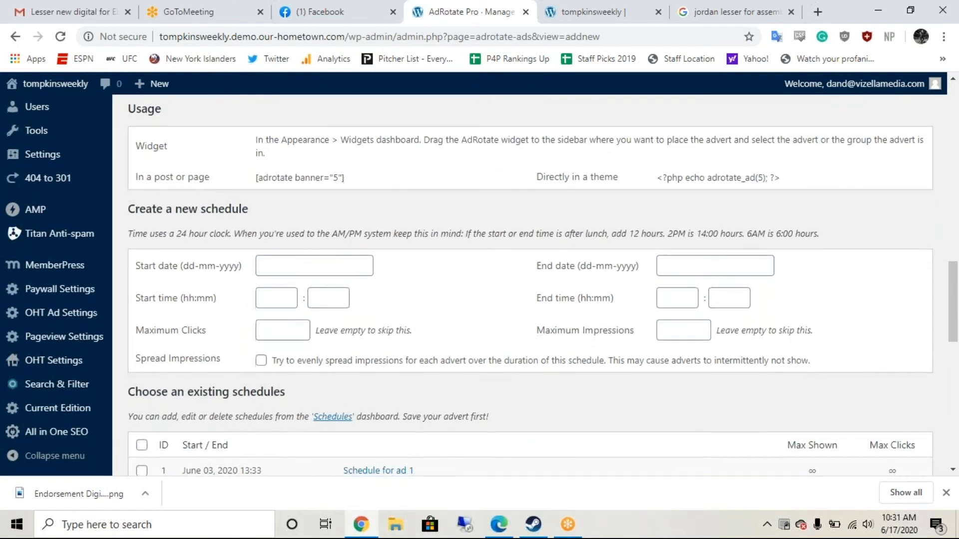
Step: Set the schedule start to 17-06-2020 at 0:00
click(356, 266)
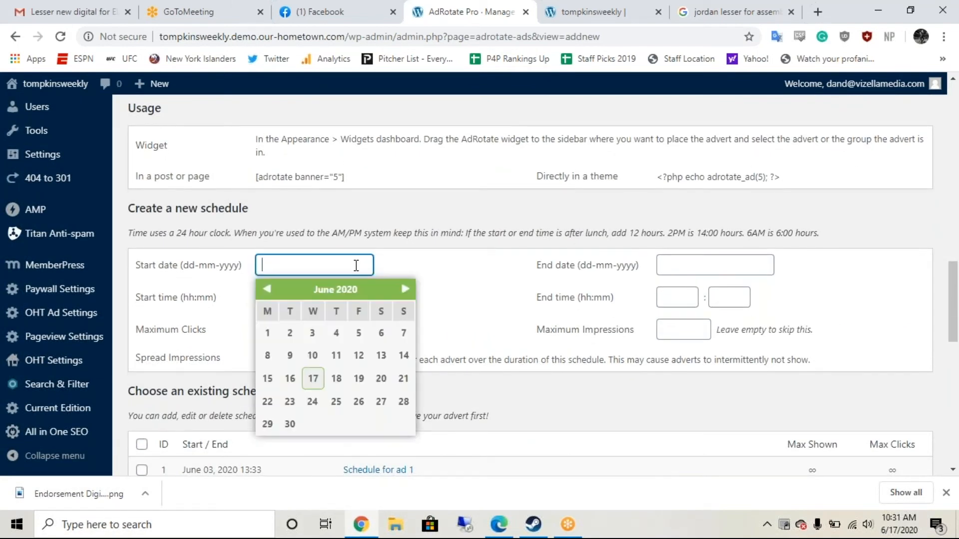
click(313, 379)
click(288, 304)
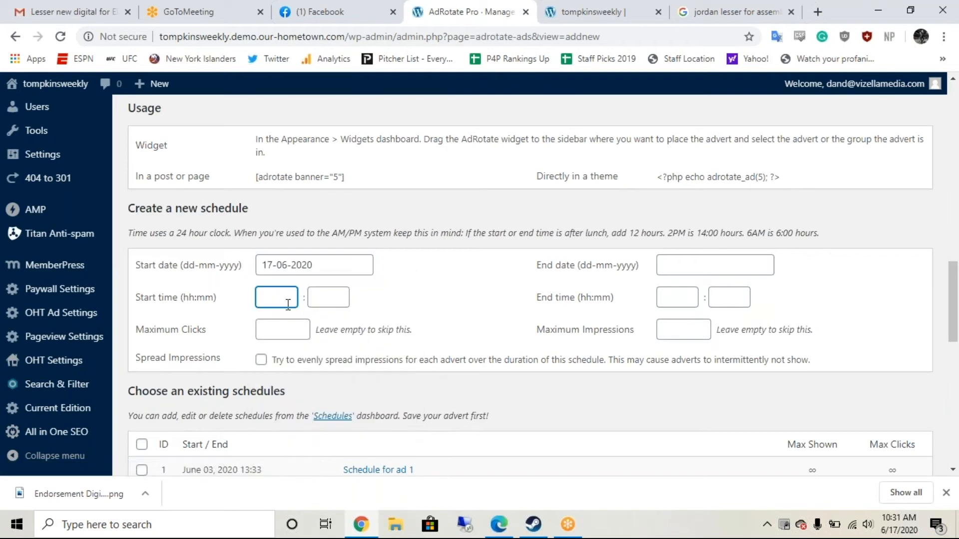
text(0)
key(Tab)
text(00)
key(Tab)
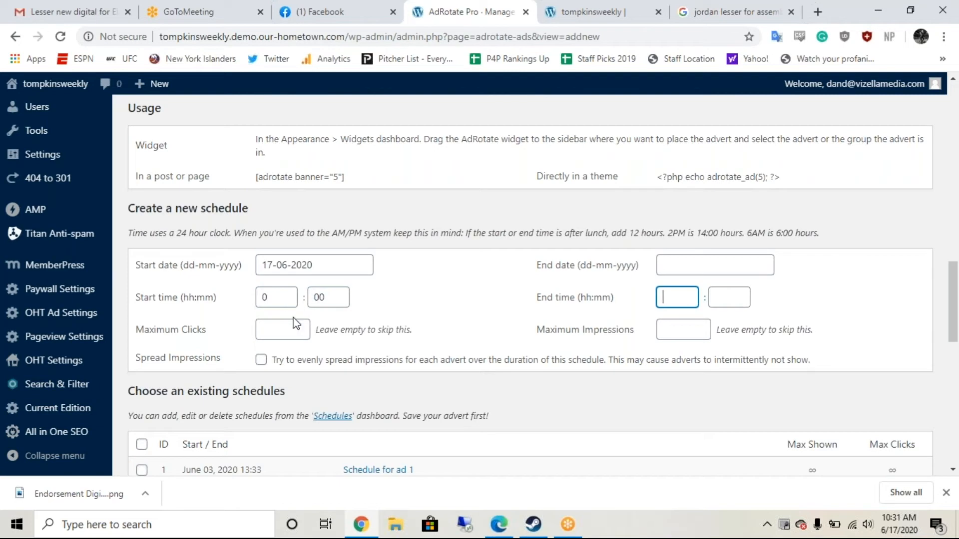
Step: Set the schedule end to 22-06-2020 at 00:00
click(666, 266)
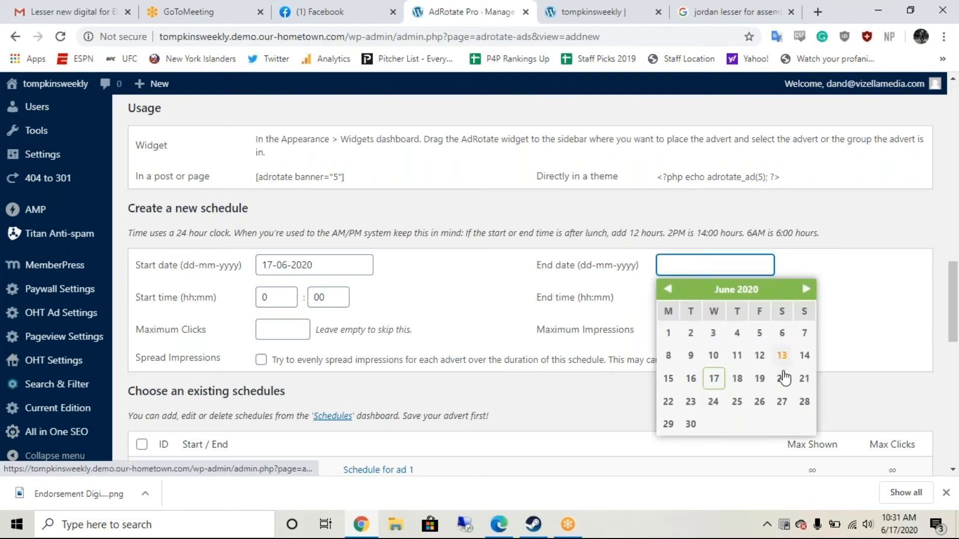
click(668, 402)
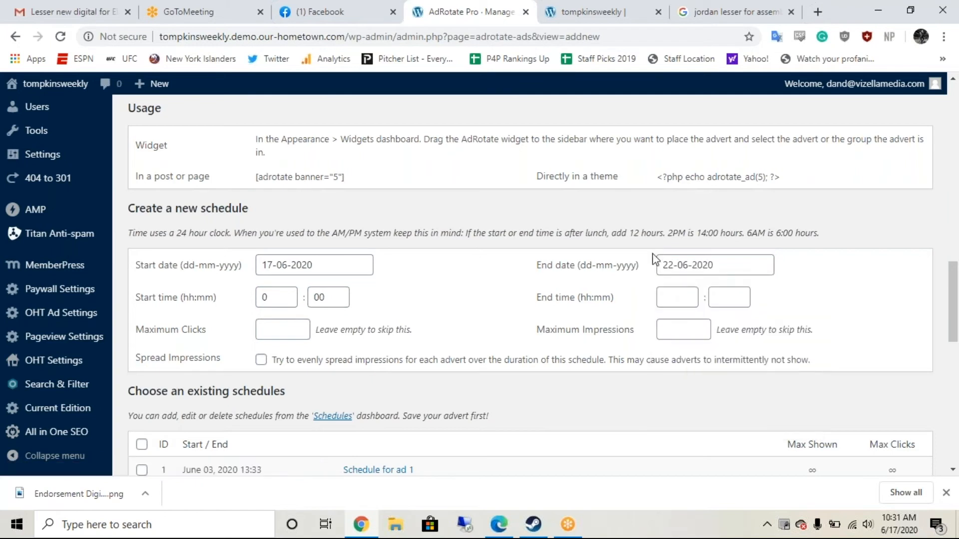
click(676, 298)
text(00)
key(Tab)
text(00)
click(586, 350)
scroll(587, 348, down, 3)
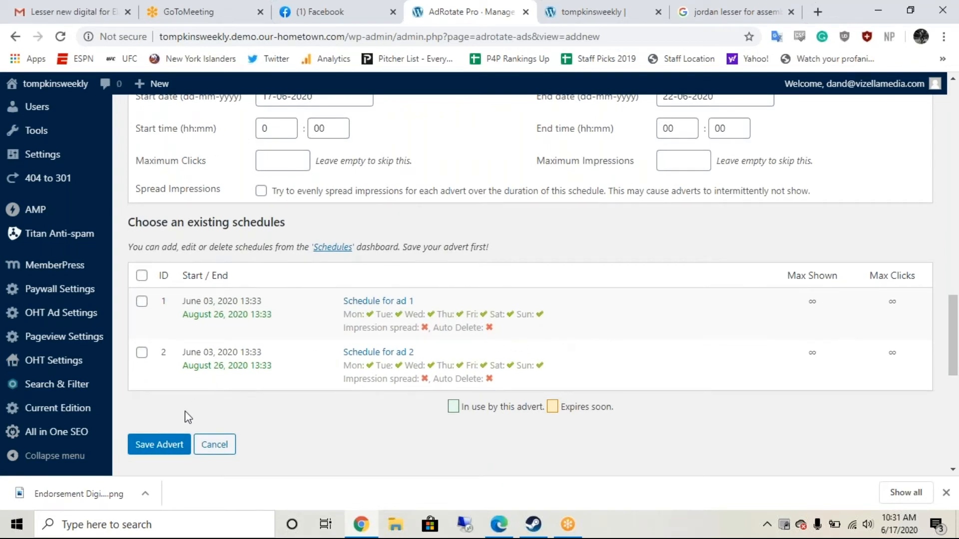
Step: Save the advert and find 'Lesser for Assembly - 300x250 - 6/17/20' under Active Adverts
click(171, 447)
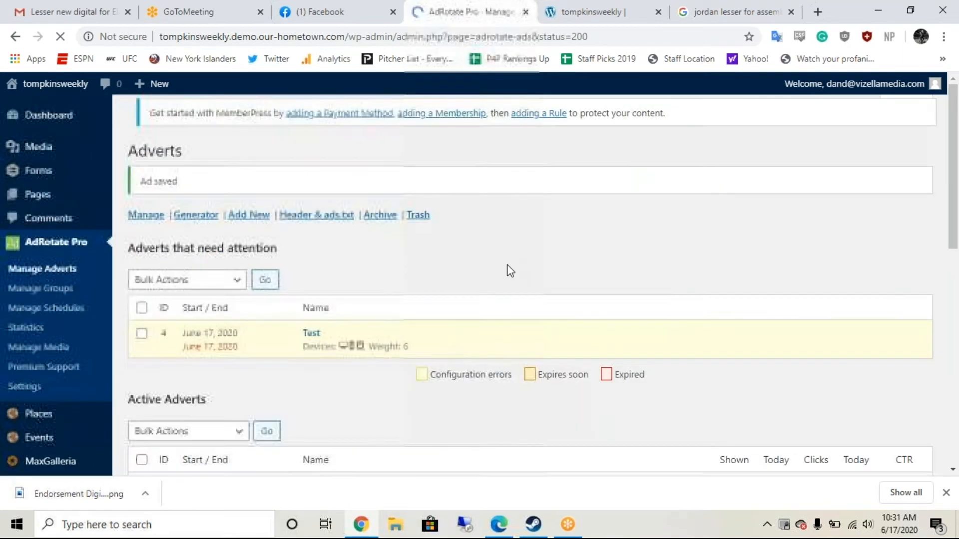
scroll(528, 261, down, 1)
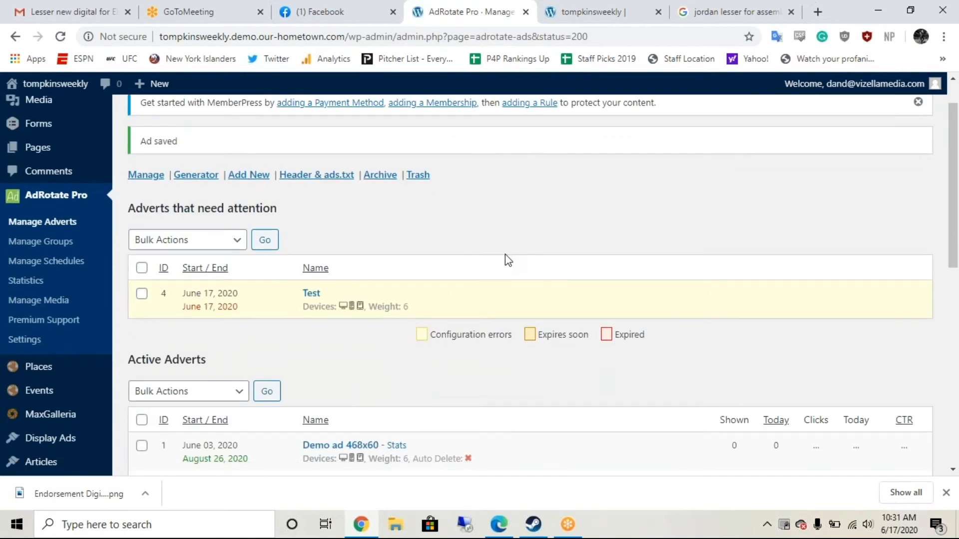
scroll(507, 259, down, 2)
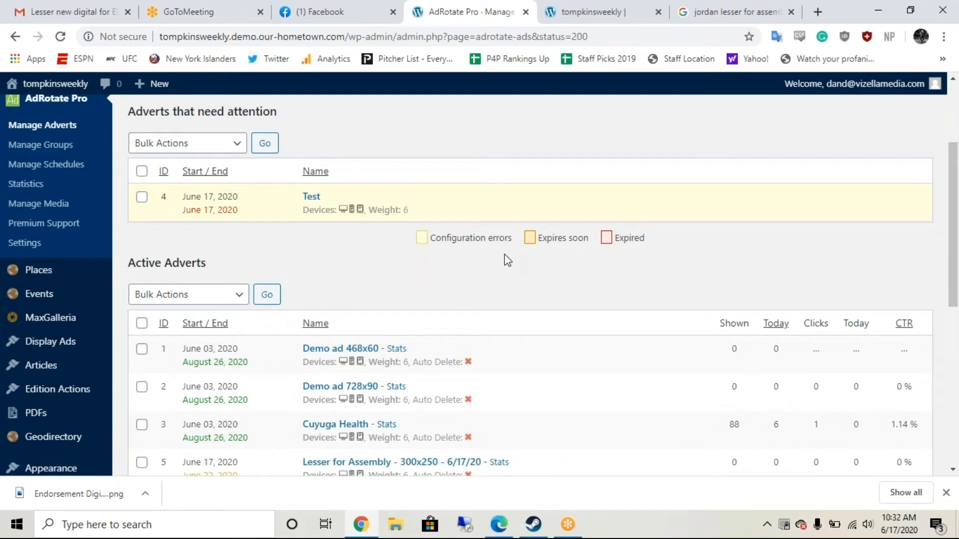
scroll(506, 260, down, 1)
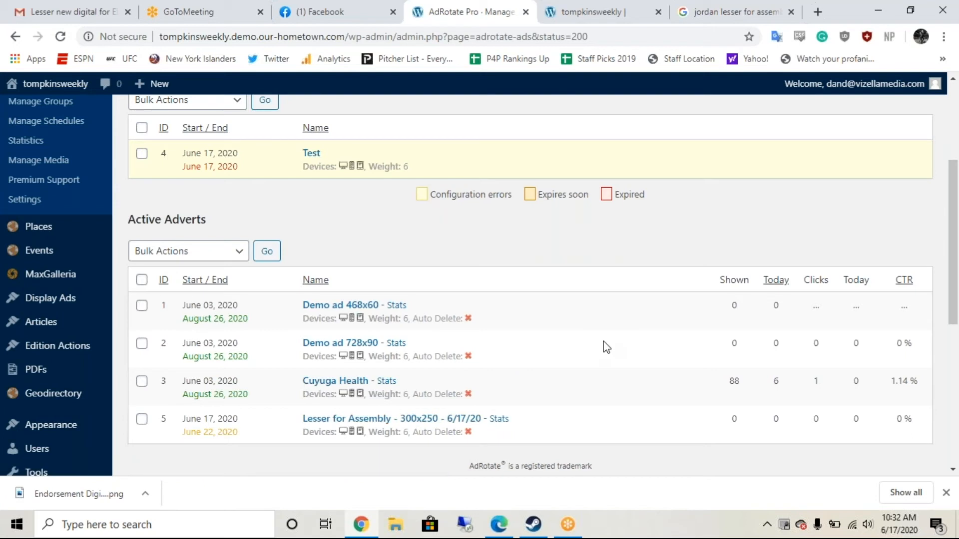
scroll(604, 341, down, 1)
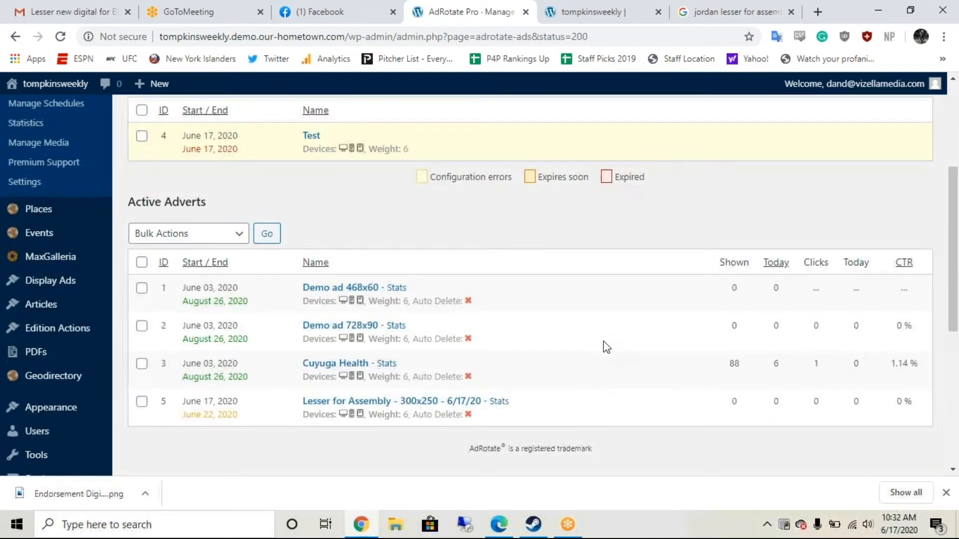
scroll(603, 342, down, 1)
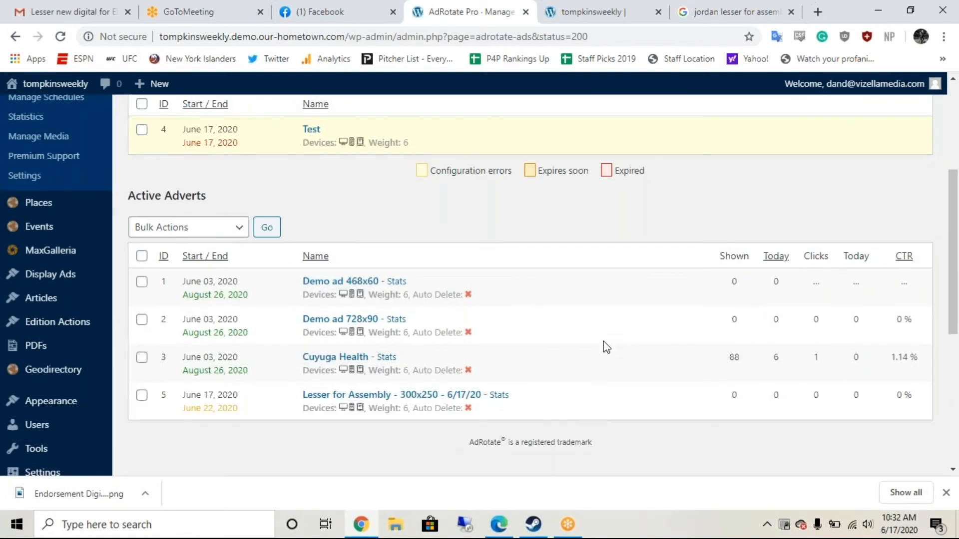
scroll(603, 342, down, 1)
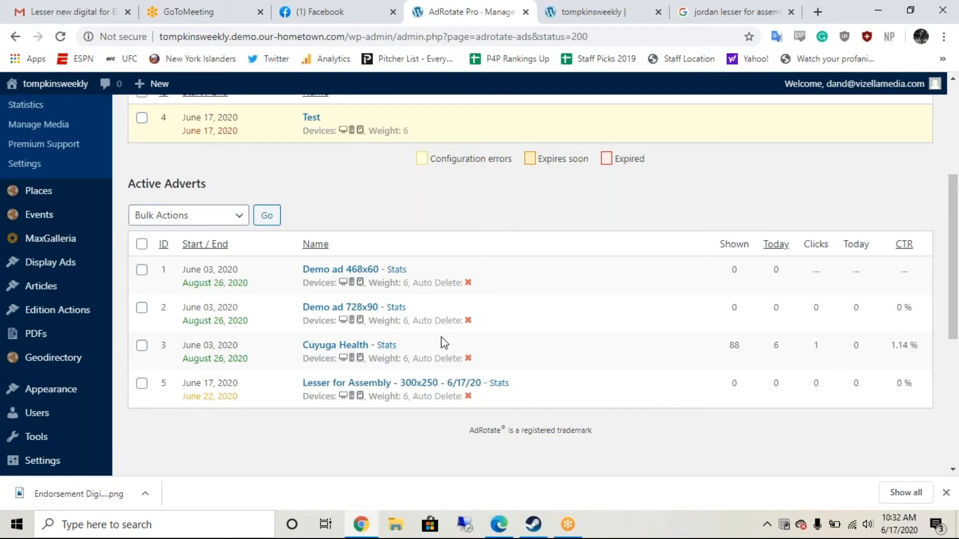
scroll(442, 343, up, 5)
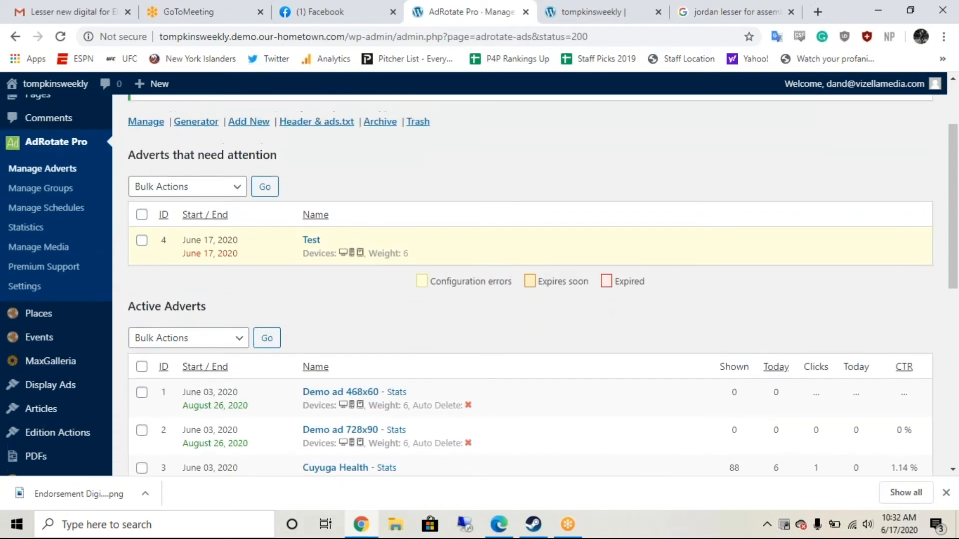
scroll(451, 366, down, 3)
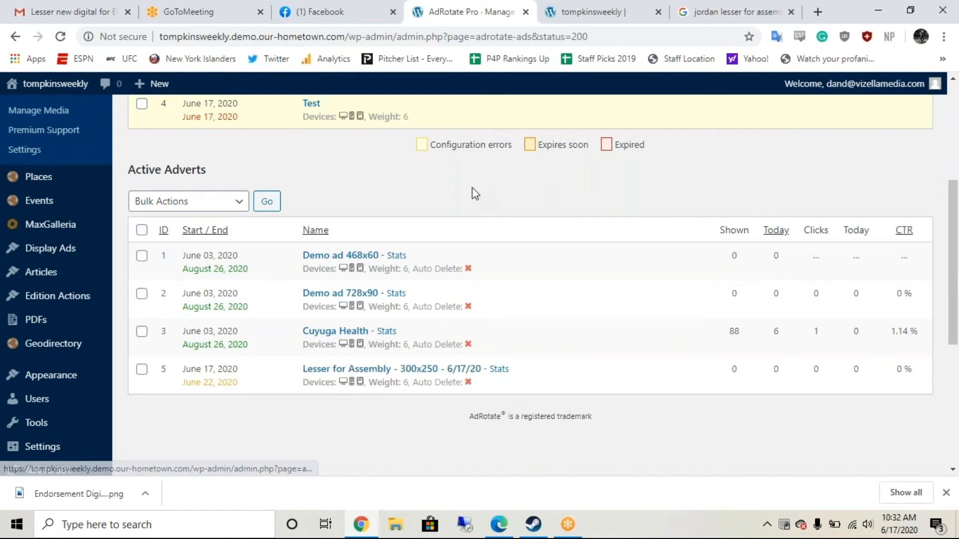
scroll(472, 187, up, 4)
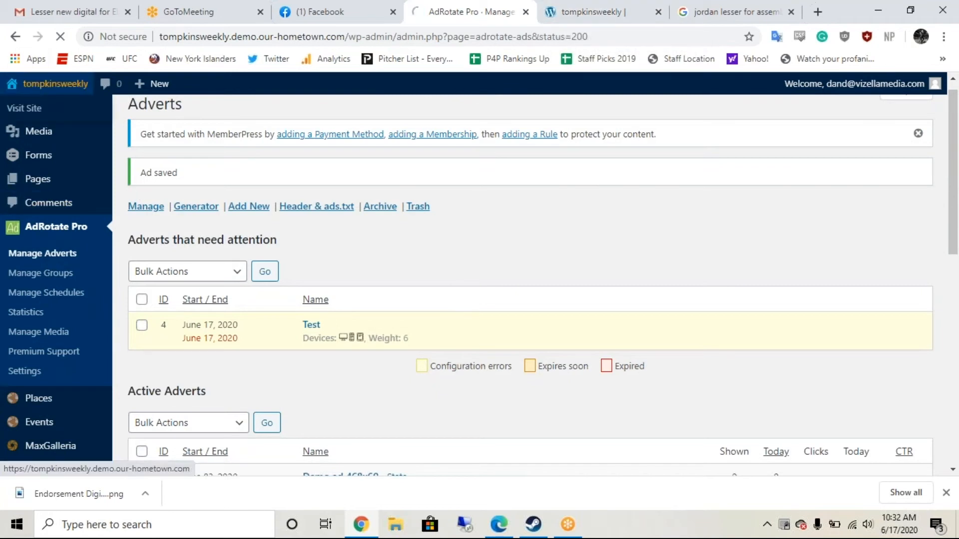
Step: Visit the Tompkins Weekly home page and look through its current sidebar ads
click(55, 83)
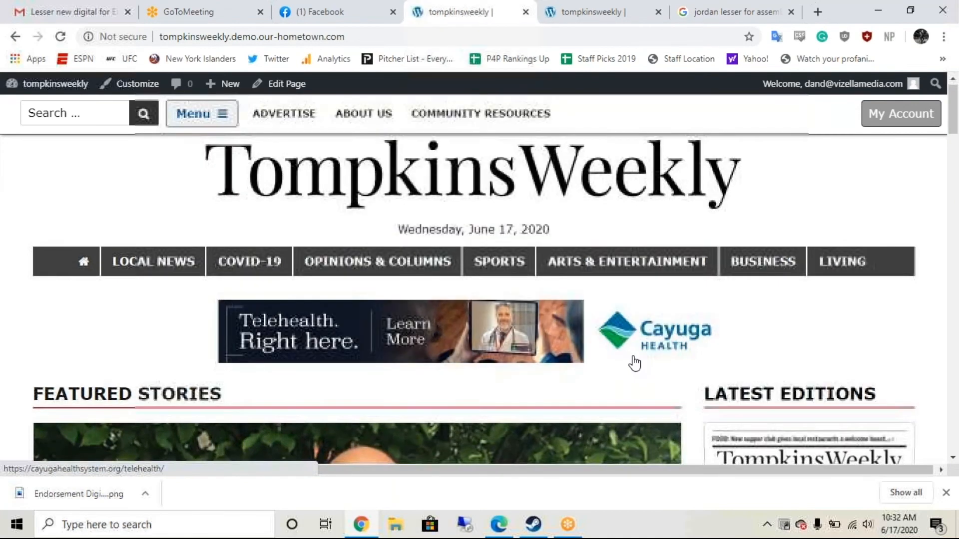
scroll(634, 363, down, 4)
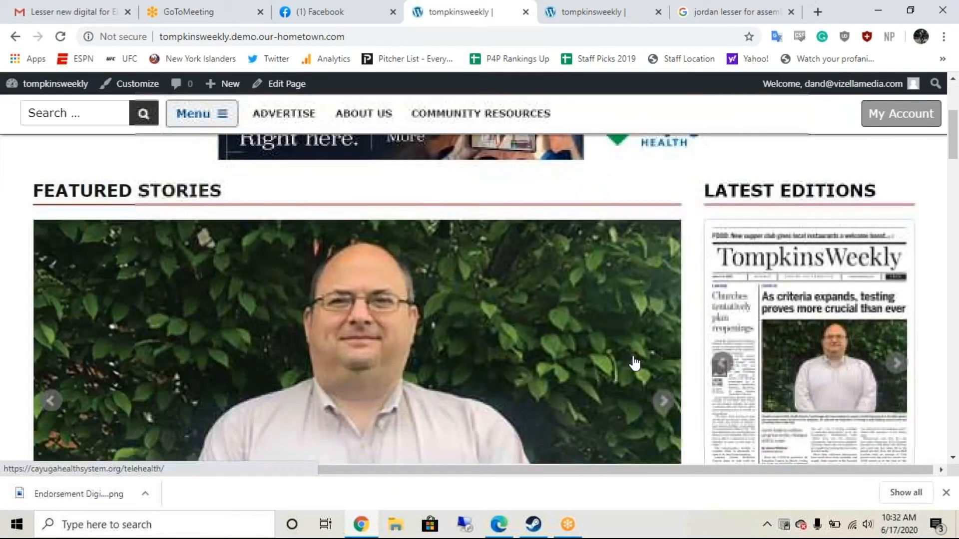
scroll(634, 364, down, 8)
scroll(634, 363, down, 6)
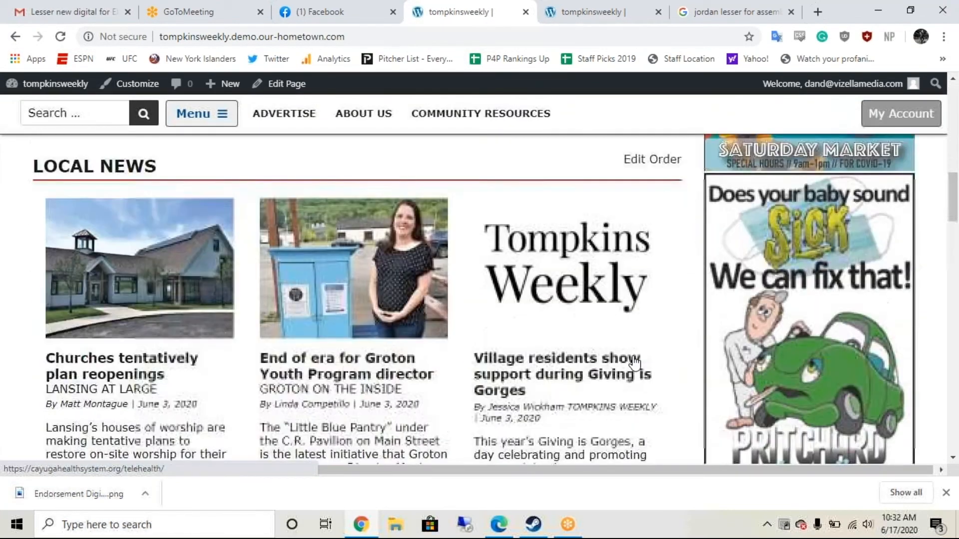
scroll(634, 363, down, 1)
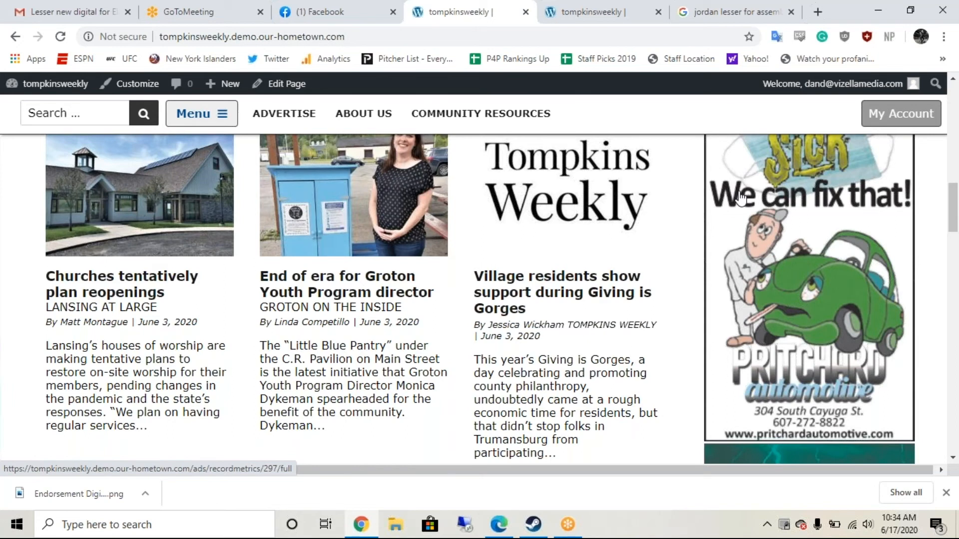
scroll(741, 199, up, 15)
scroll(740, 199, down, 3)
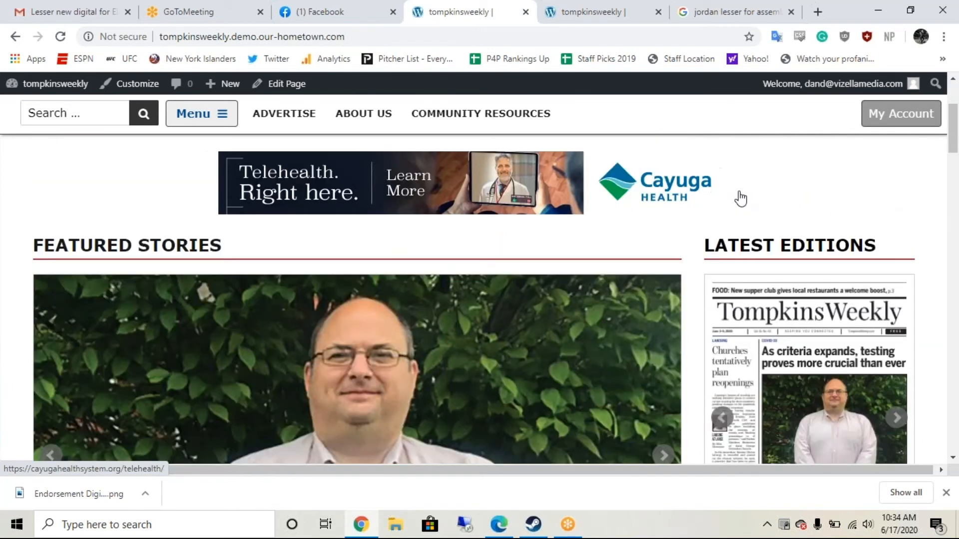
scroll(741, 199, down, 1)
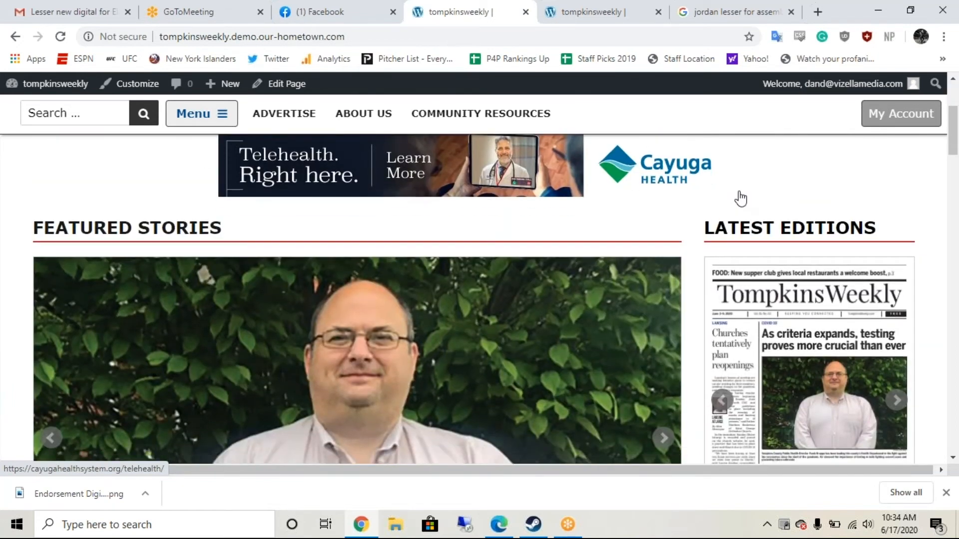
scroll(740, 199, down, 10)
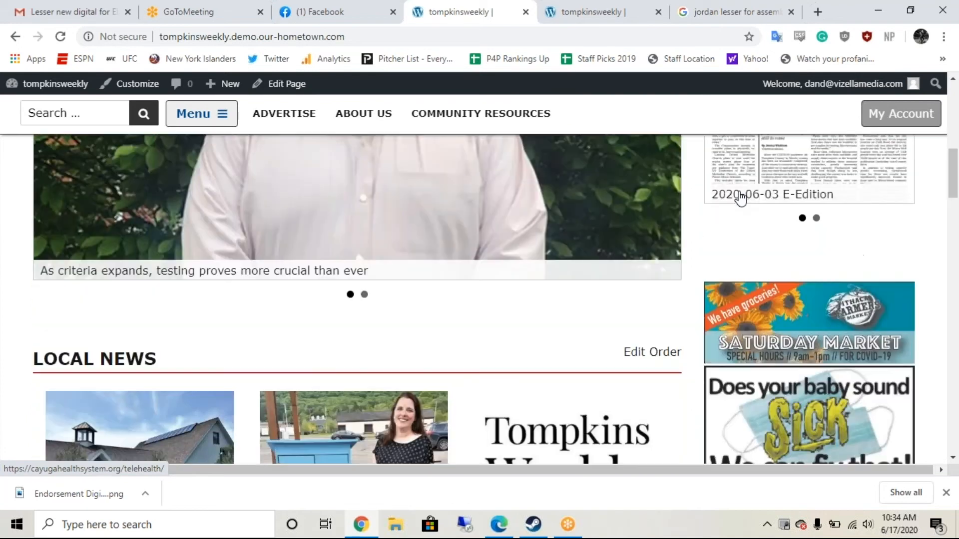
scroll(740, 199, up, 12)
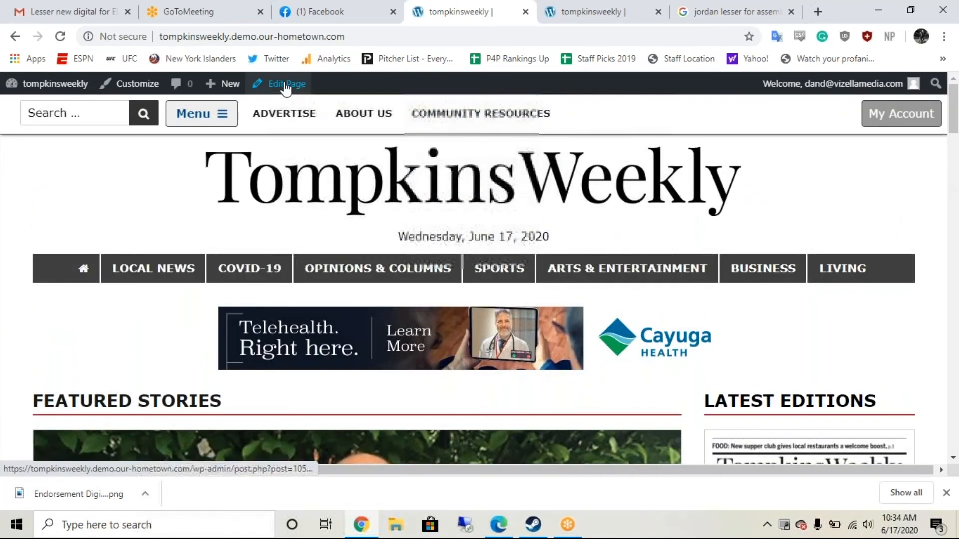
Step: Open the site Customizer and its Widgets panel listing the ad and sidebar areas
click(116, 90)
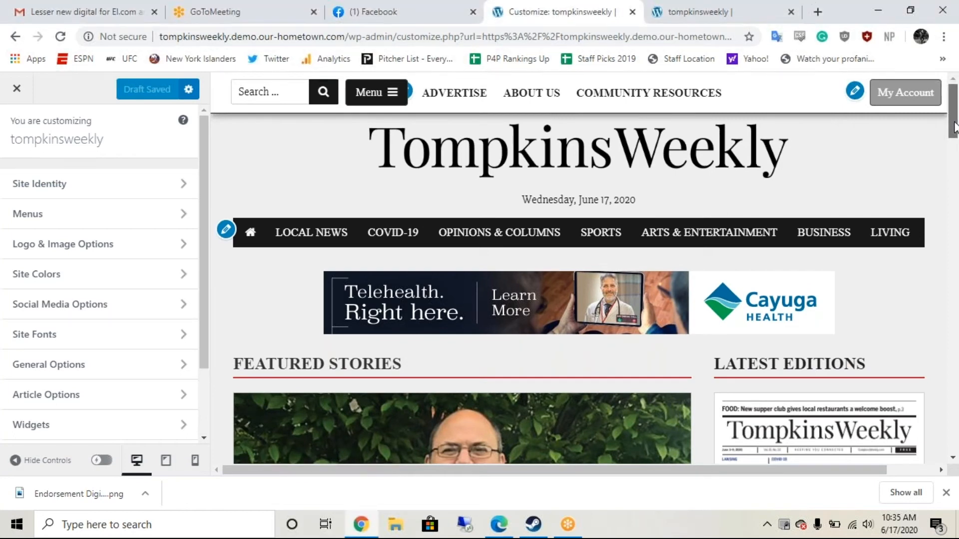
drag(955, 119, 955, 143)
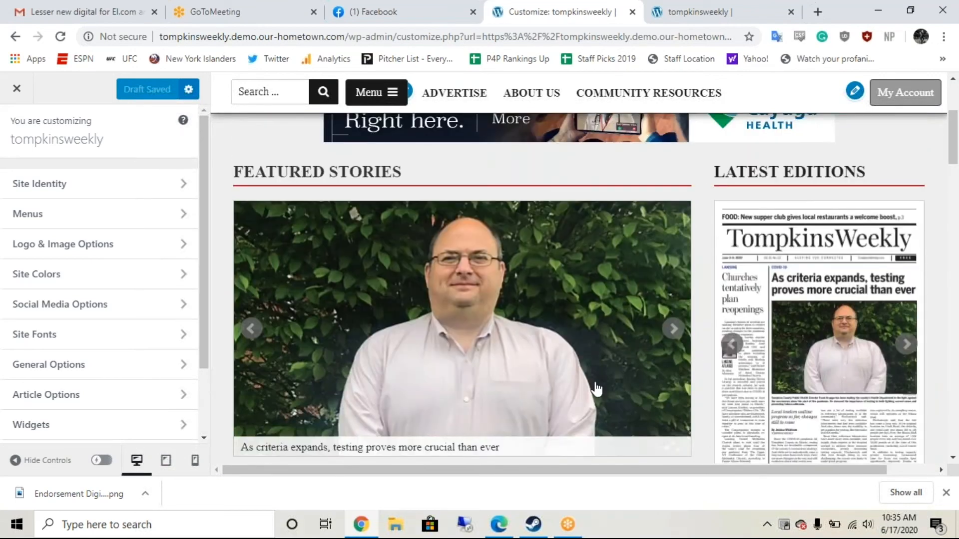
click(154, 441)
scroll(146, 306, down, 3)
scroll(145, 297, up, 3)
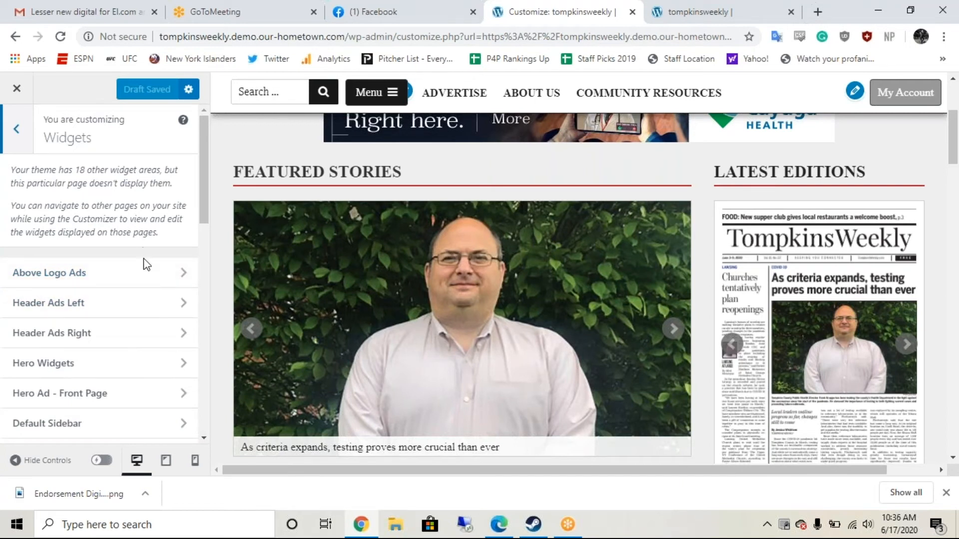
scroll(130, 330, down, 1)
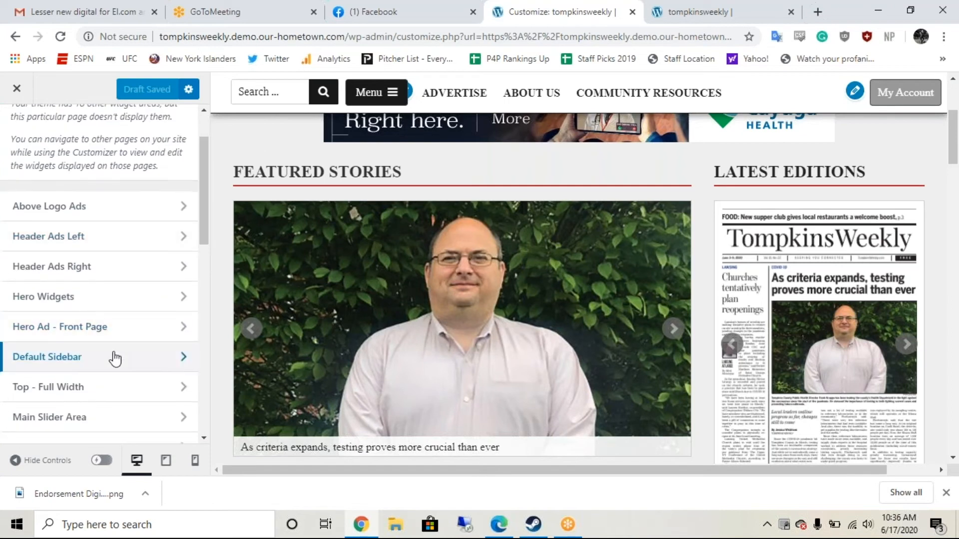
click(114, 355)
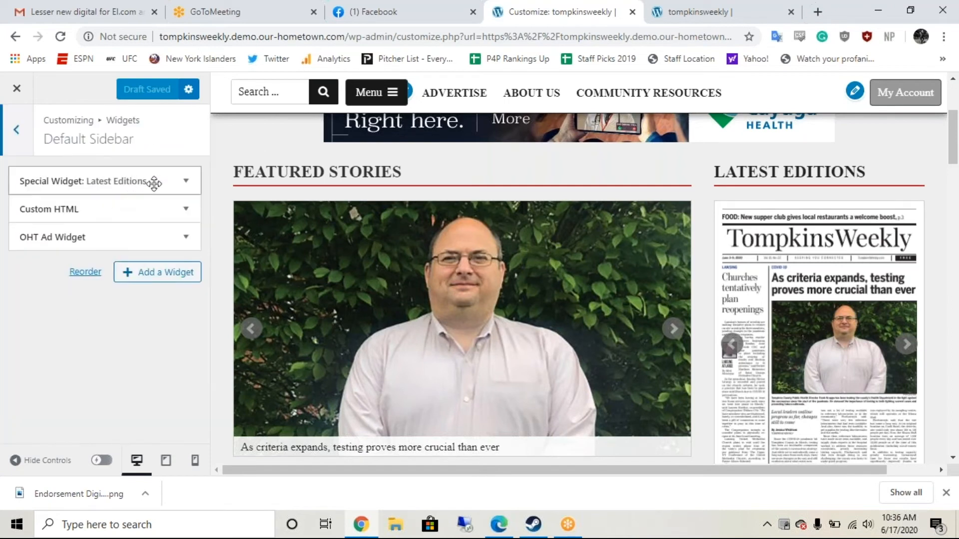
click(185, 210)
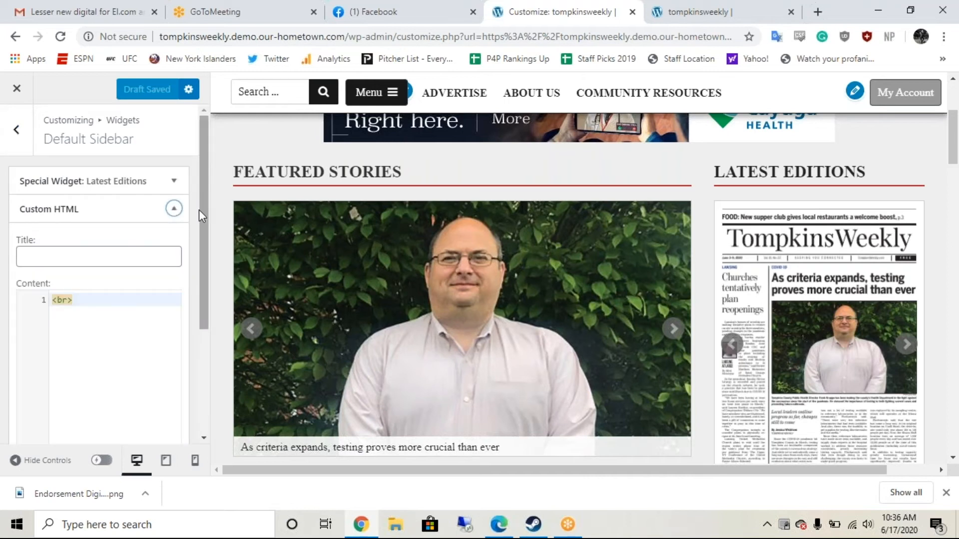
scroll(183, 259, down, 3)
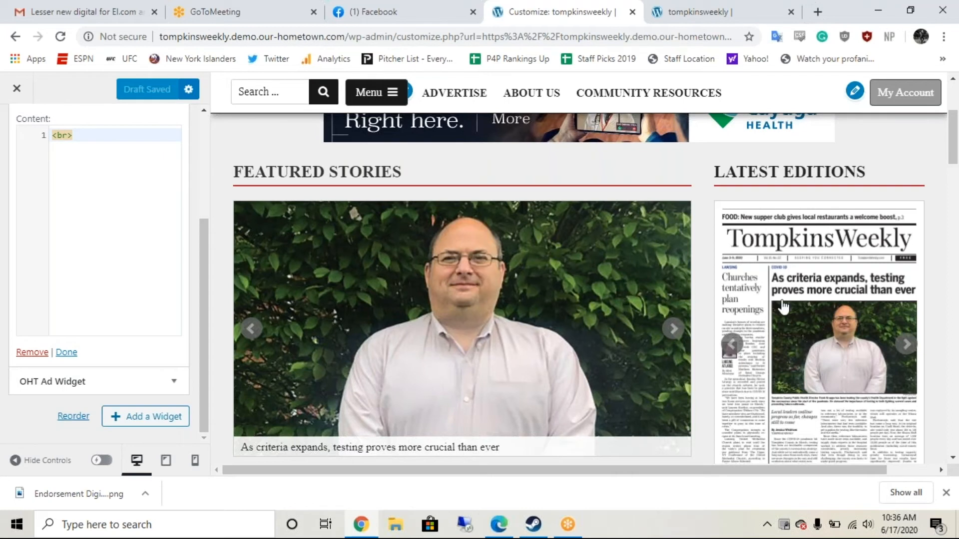
scroll(783, 306, down, 10)
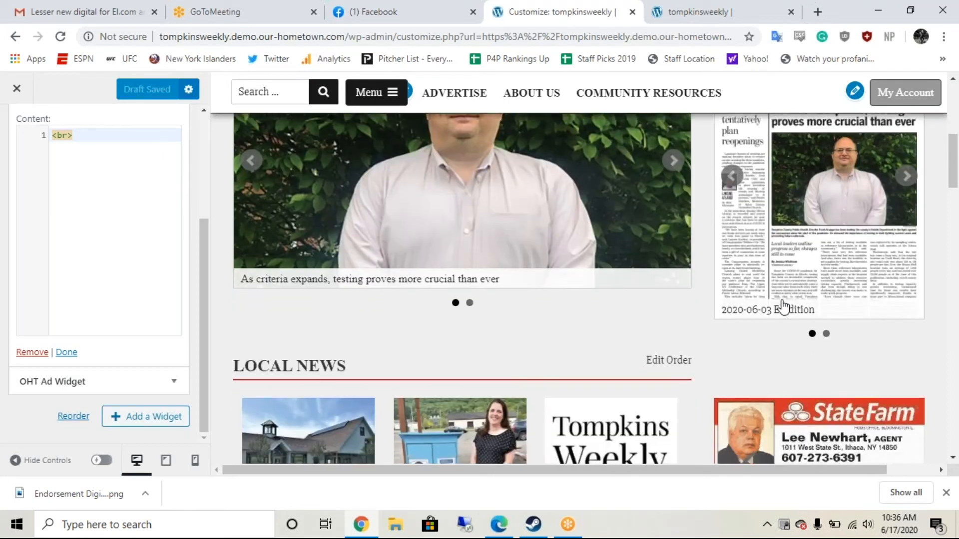
scroll(783, 306, up, 2)
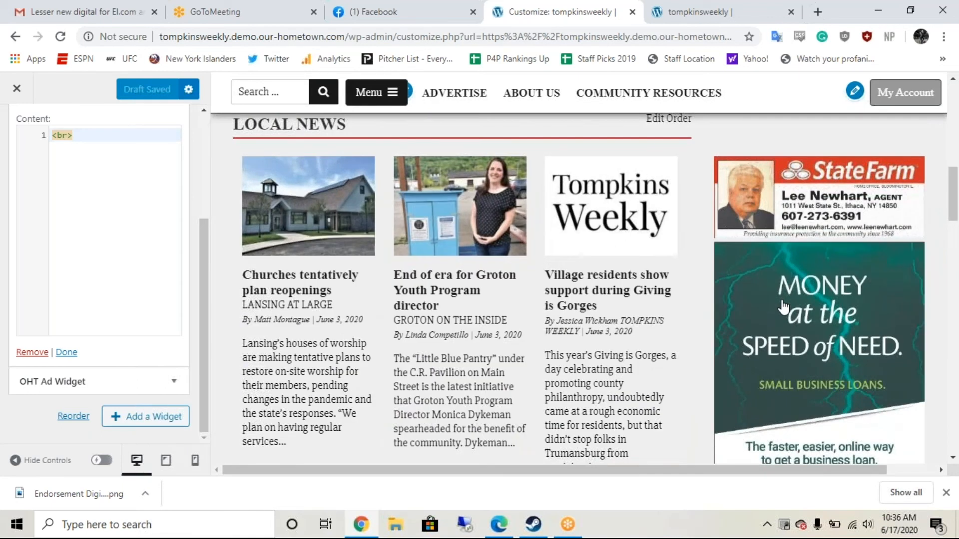
scroll(783, 306, up, 8)
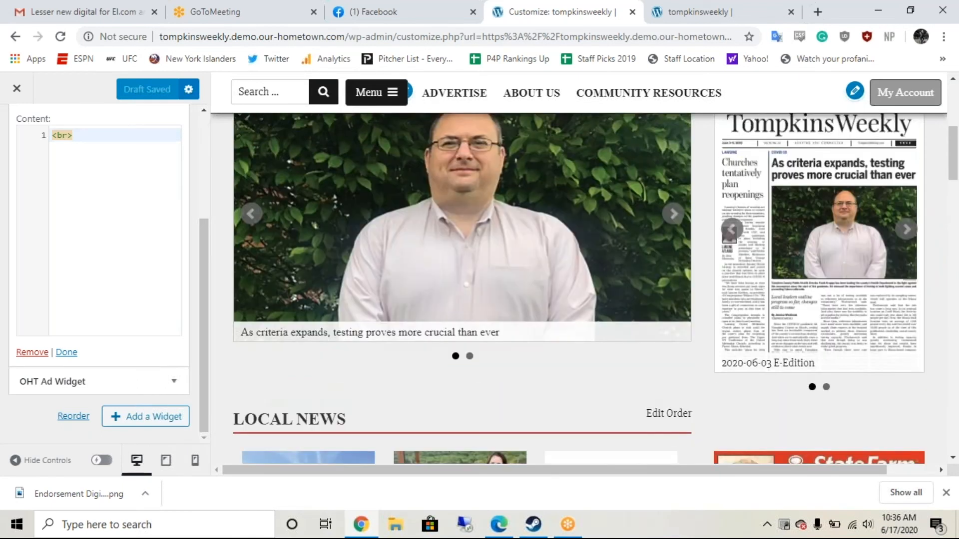
scroll(809, 219, up, 1)
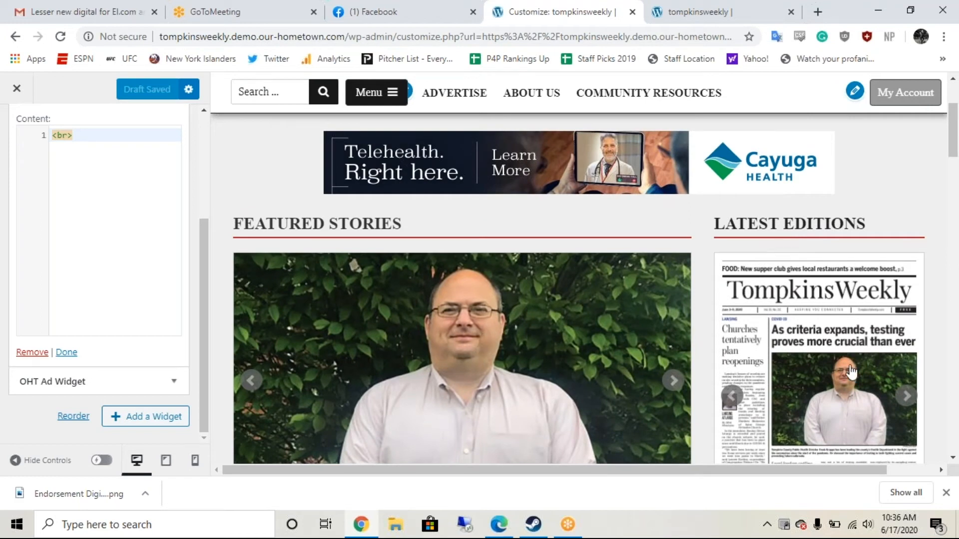
scroll(851, 371, down, 1)
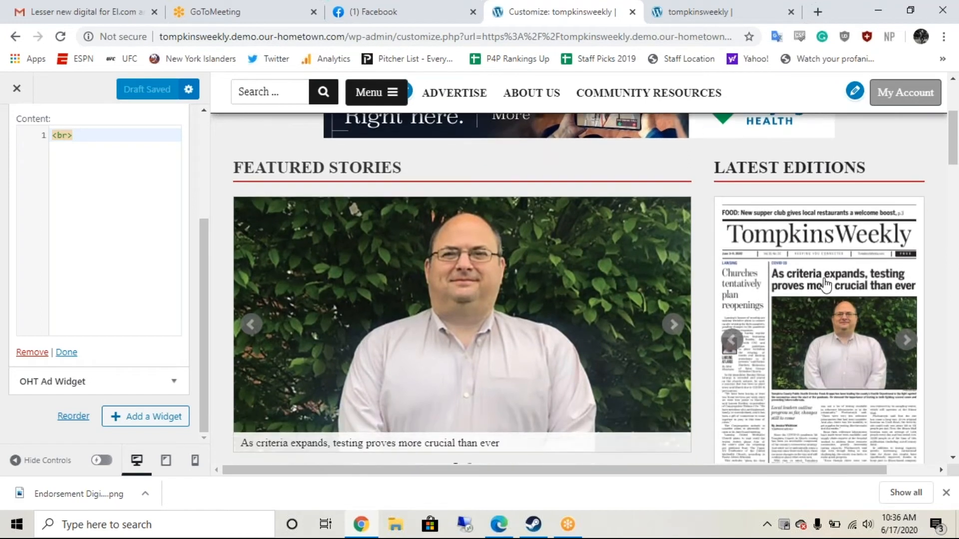
scroll(823, 279, down, 1)
click(19, 100)
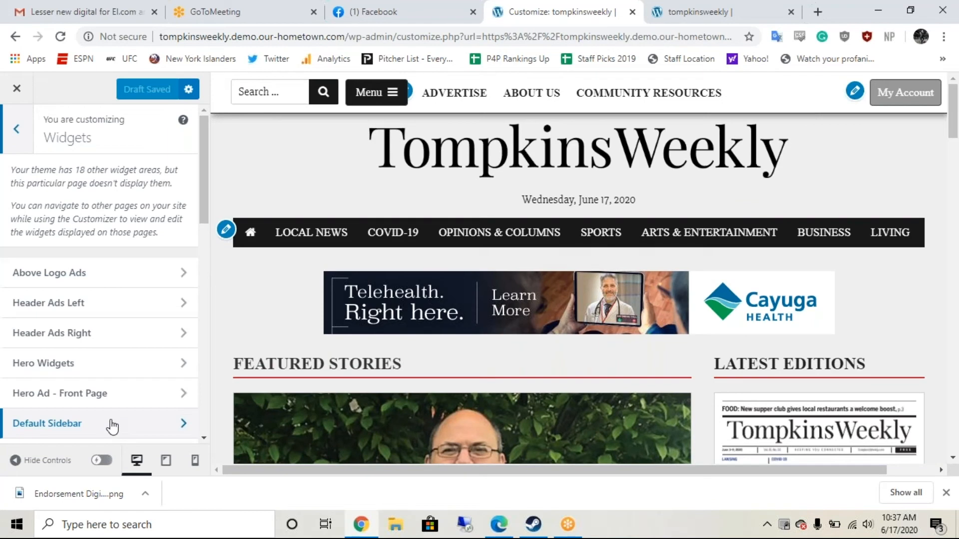
click(112, 425)
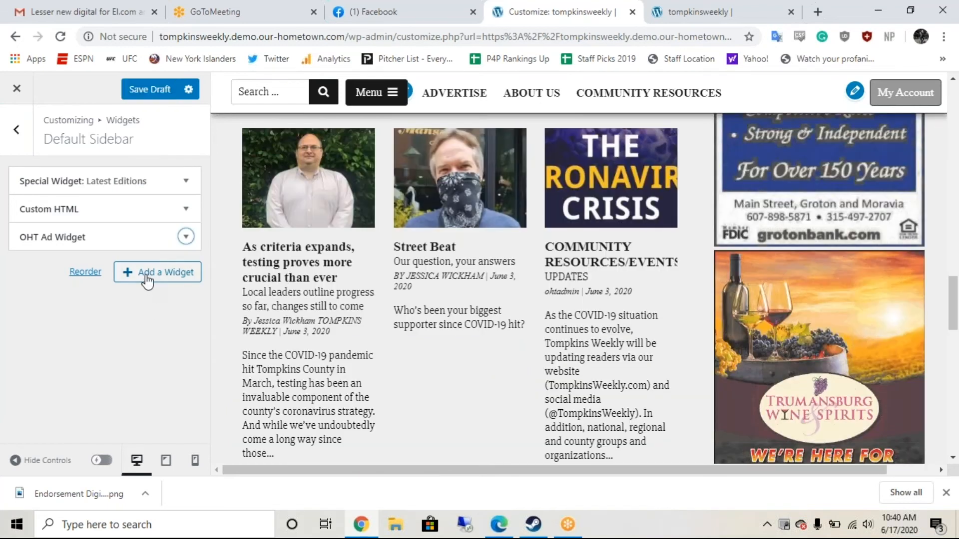
click(147, 277)
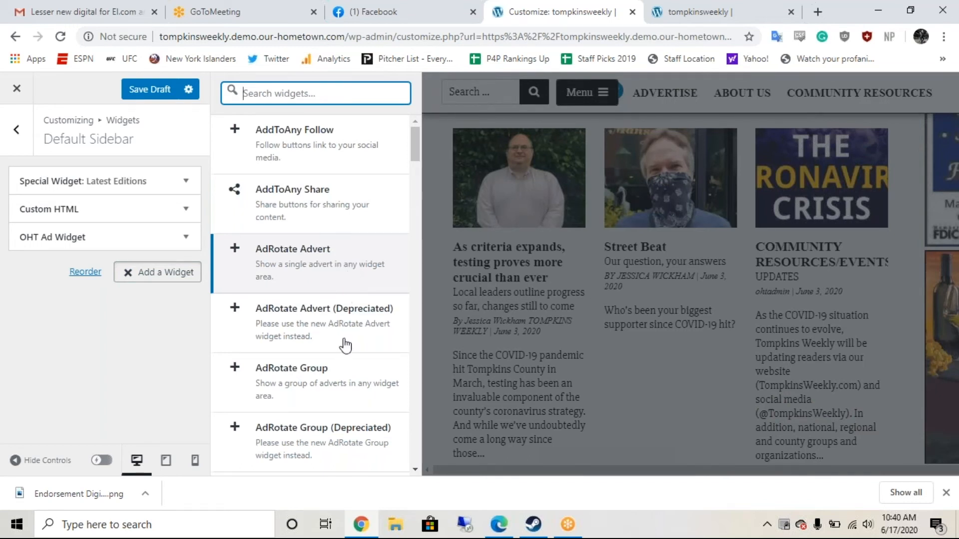
click(326, 263)
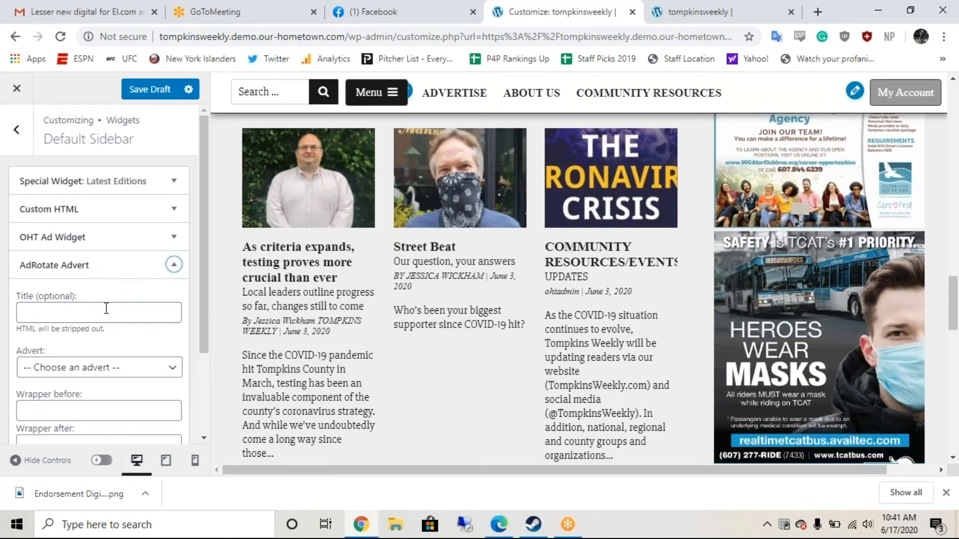
scroll(107, 309, down, 2)
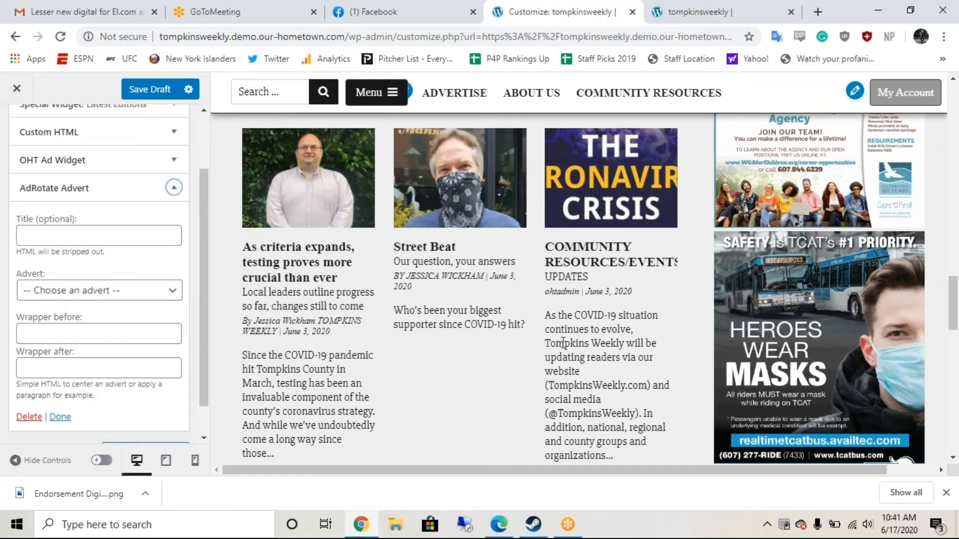
scroll(564, 343, down, 4)
scroll(563, 343, up, 3)
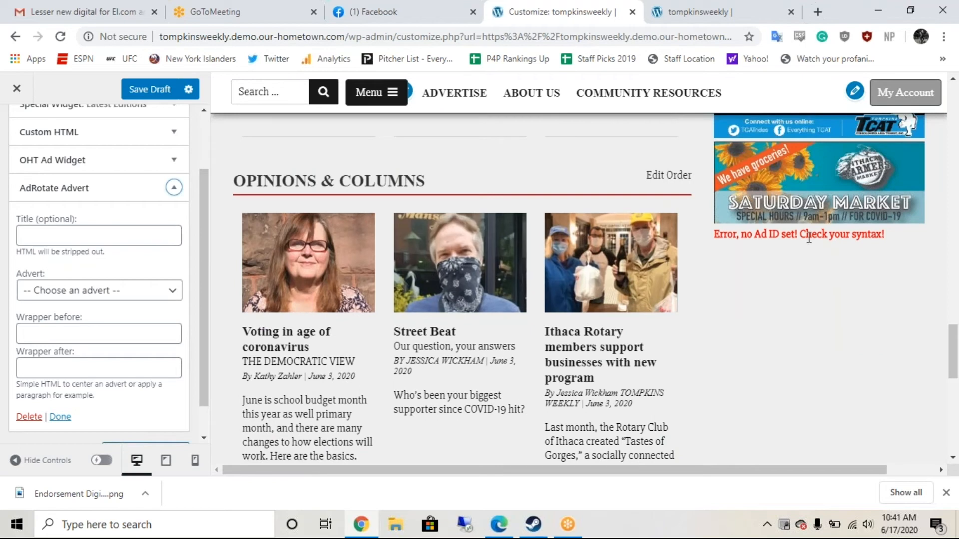
Step: Set the AdRotate Advert widget to '5 - Lesser for Assembly - 300x250' and check the sidebar preview
click(135, 294)
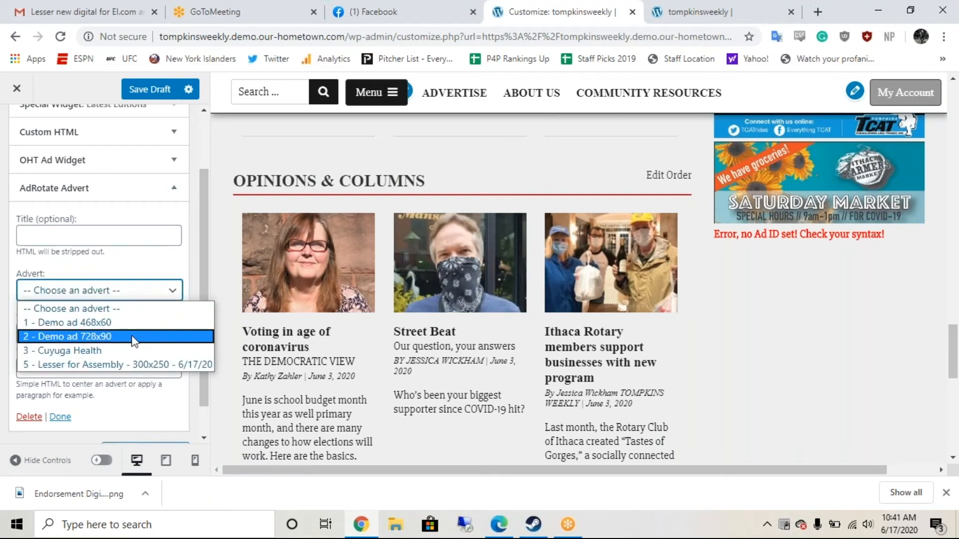
click(131, 363)
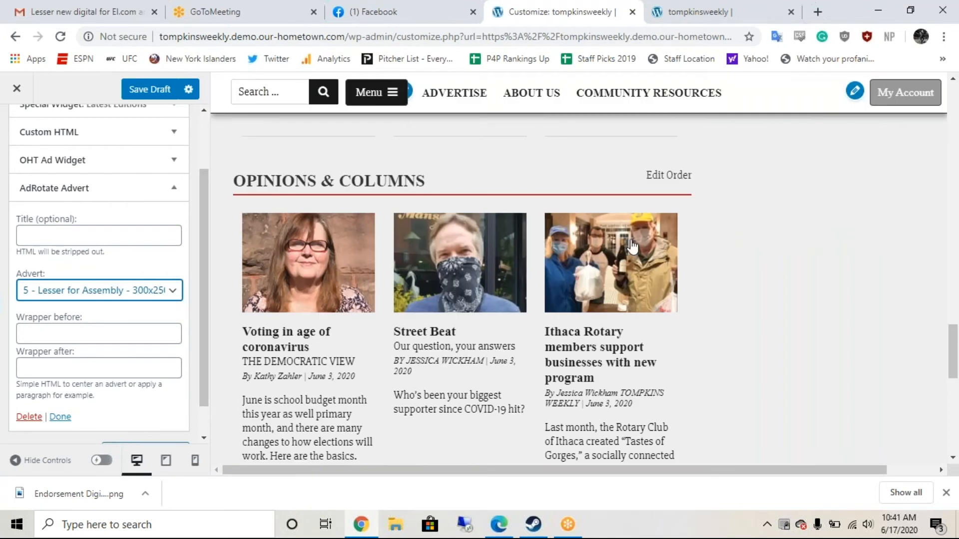
scroll(633, 246, up, 5)
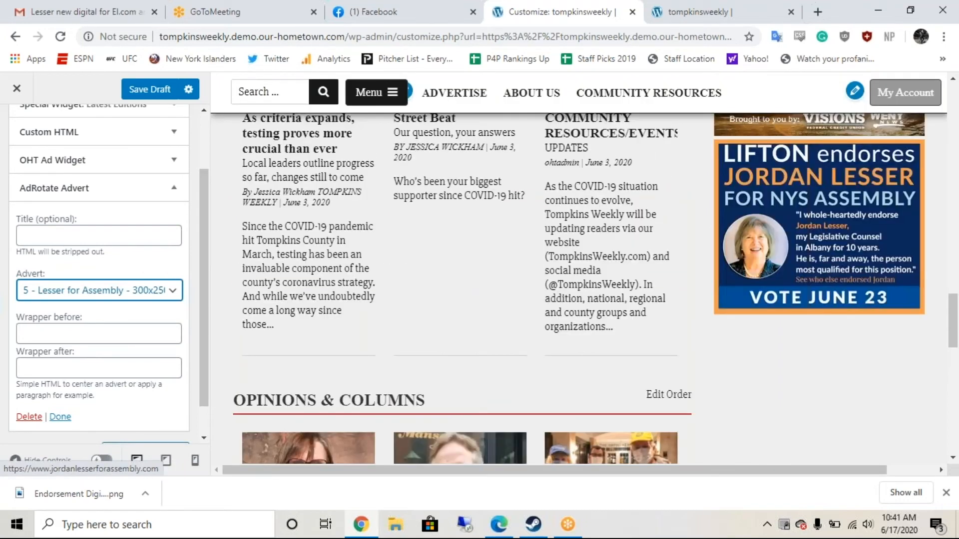
scroll(104, 264, up, 2)
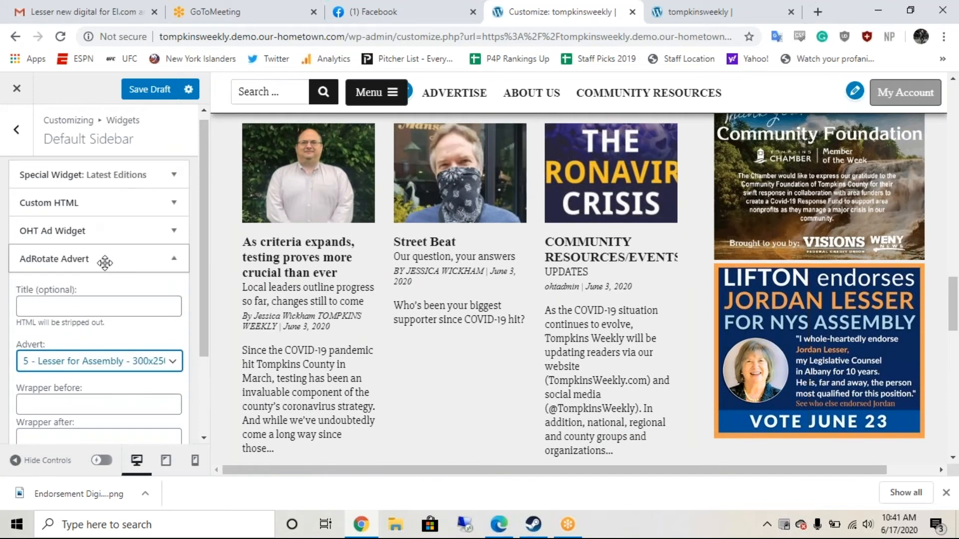
scroll(104, 184, down, 2)
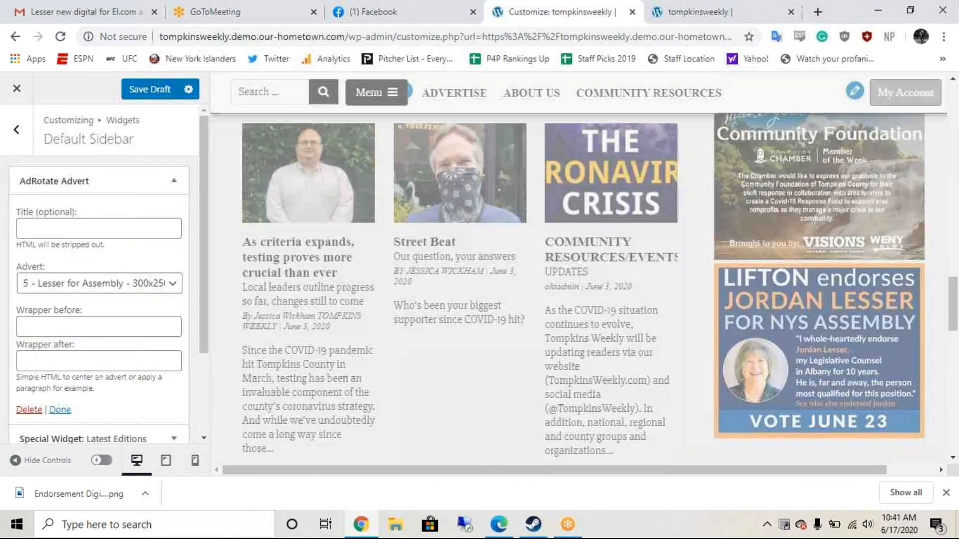
scroll(99, 275, down, 3)
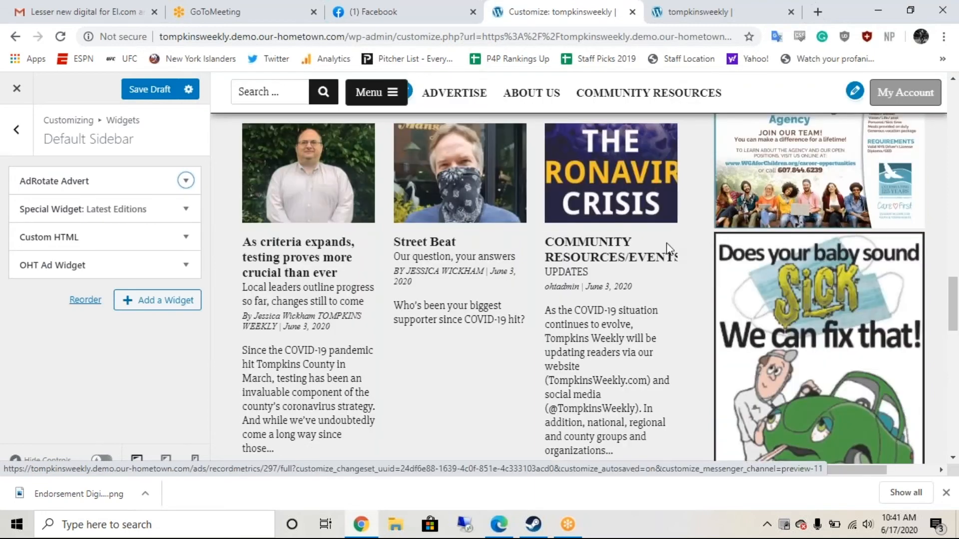
scroll(668, 248, up, 3)
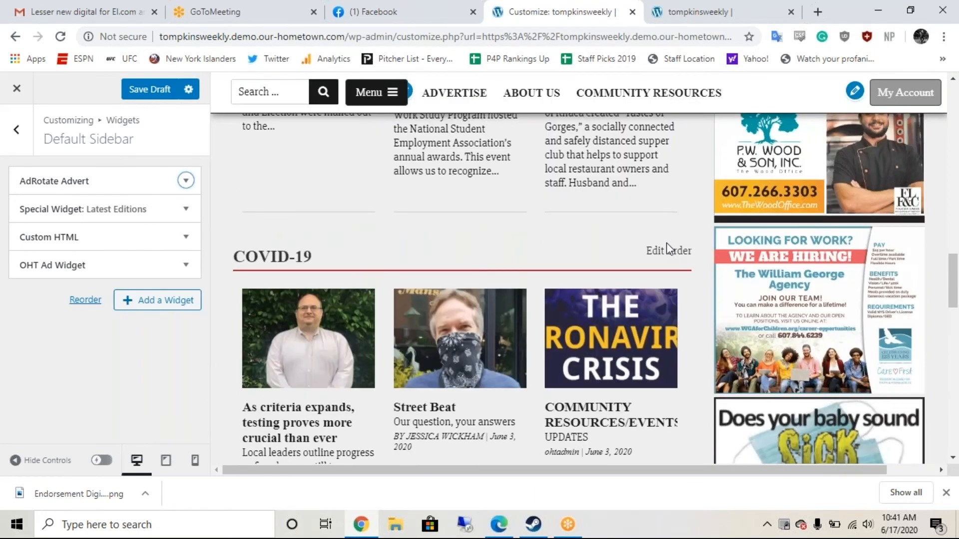
scroll(668, 248, up, 15)
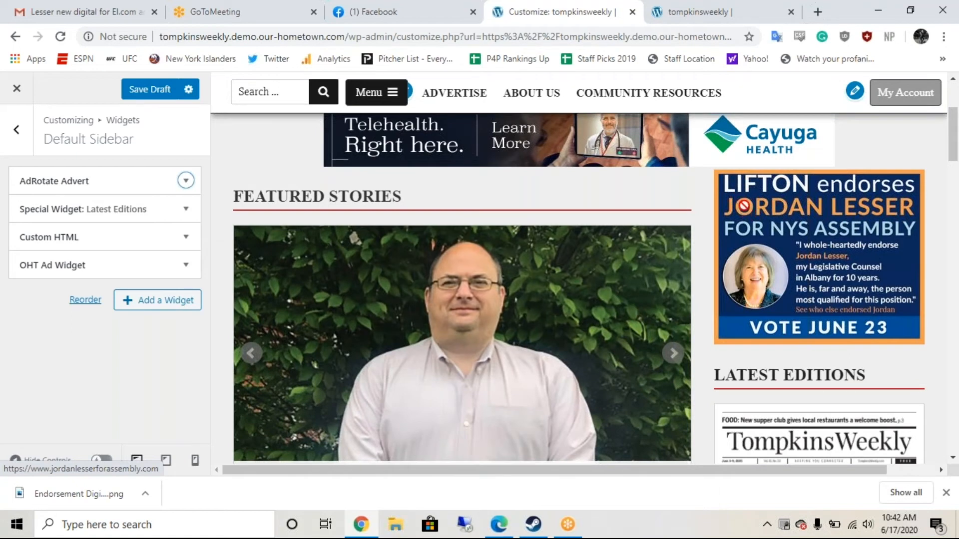
scroll(743, 205, down, 2)
scroll(744, 205, up, 1)
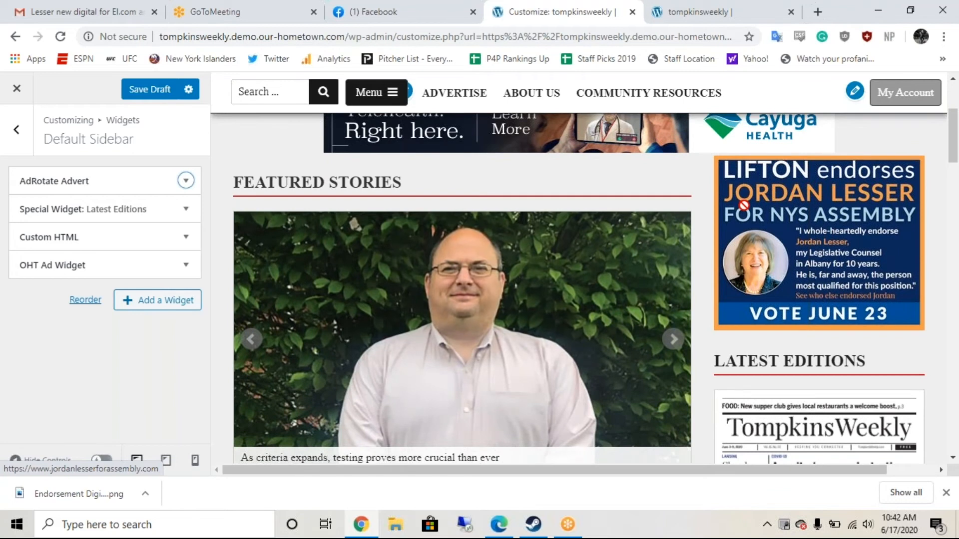
scroll(744, 205, down, 1)
scroll(744, 205, up, 1)
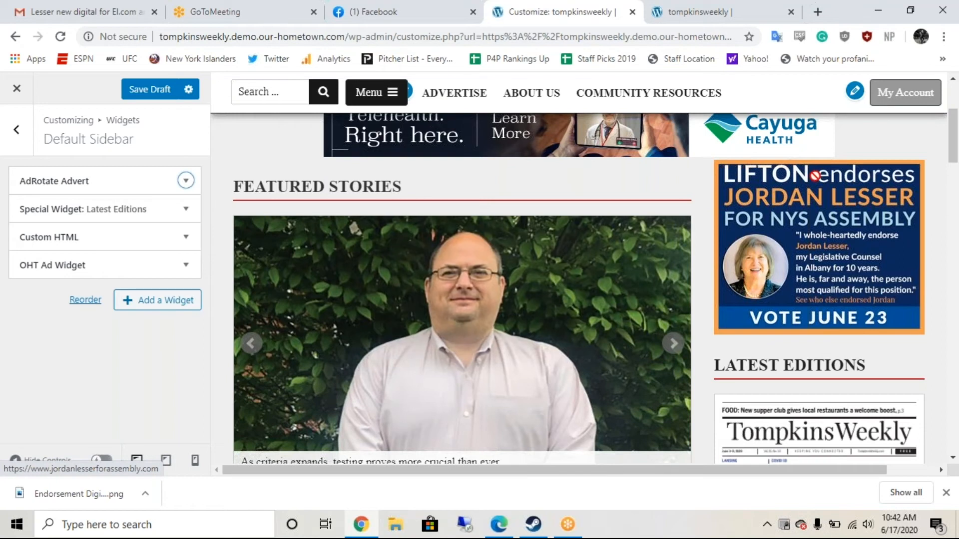
Step: Check the AdRotate Advert widget, then expand the Custom HTML widget's settings
click(189, 184)
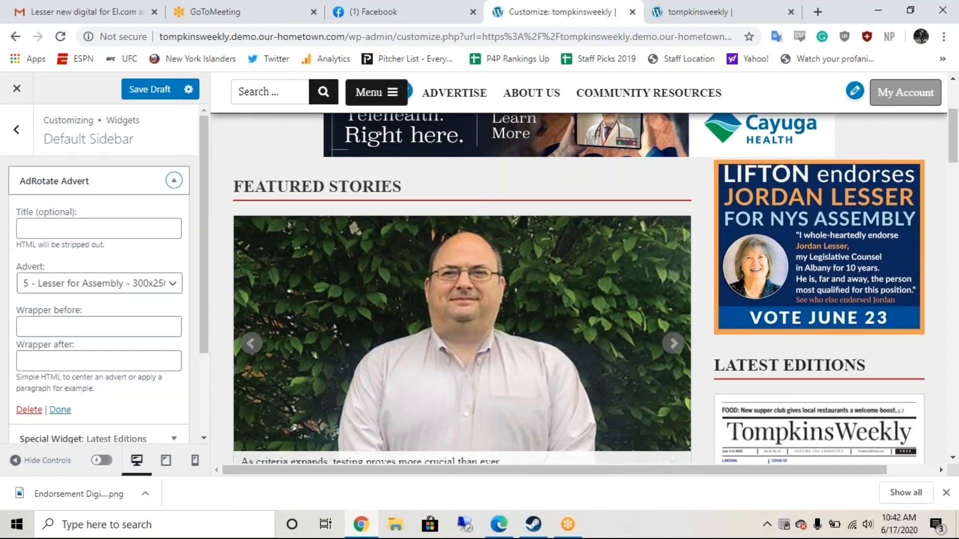
click(178, 183)
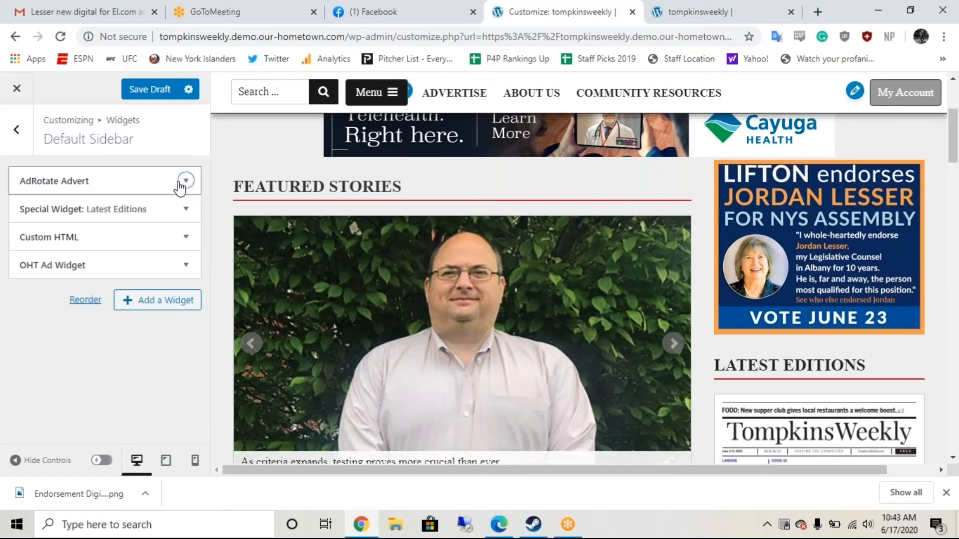
click(185, 238)
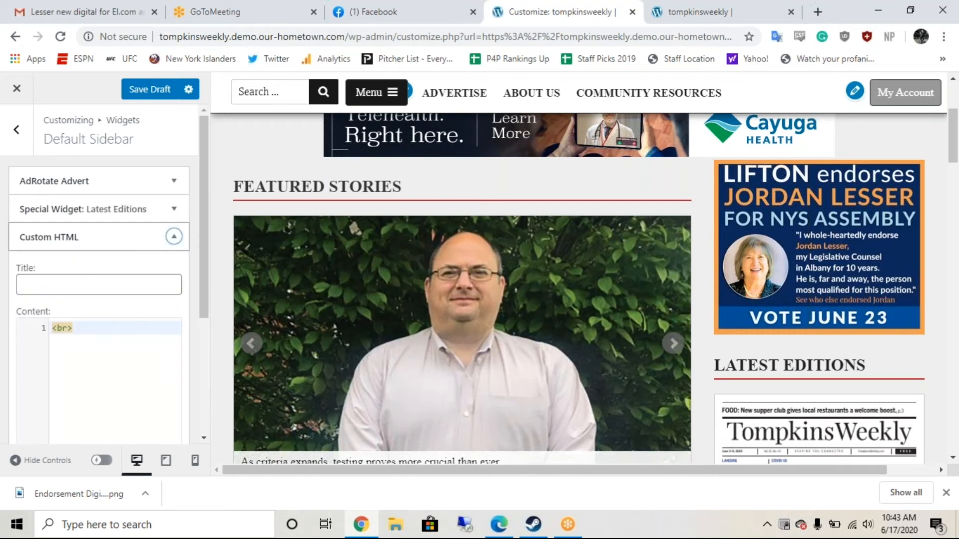
scroll(109, 274, down, 3)
scroll(112, 352, up, 2)
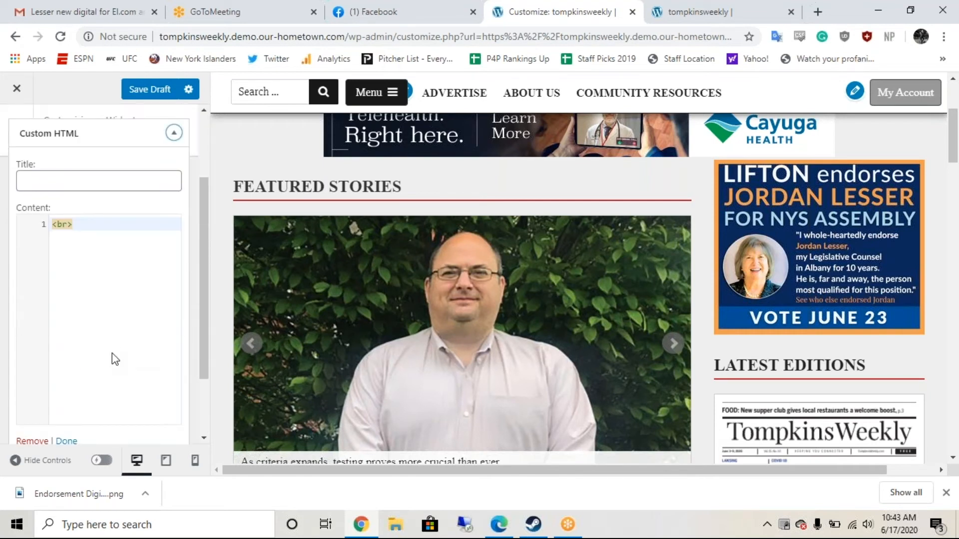
scroll(112, 352, down, 1)
scroll(108, 380, down, 1)
scroll(75, 384, up, 5)
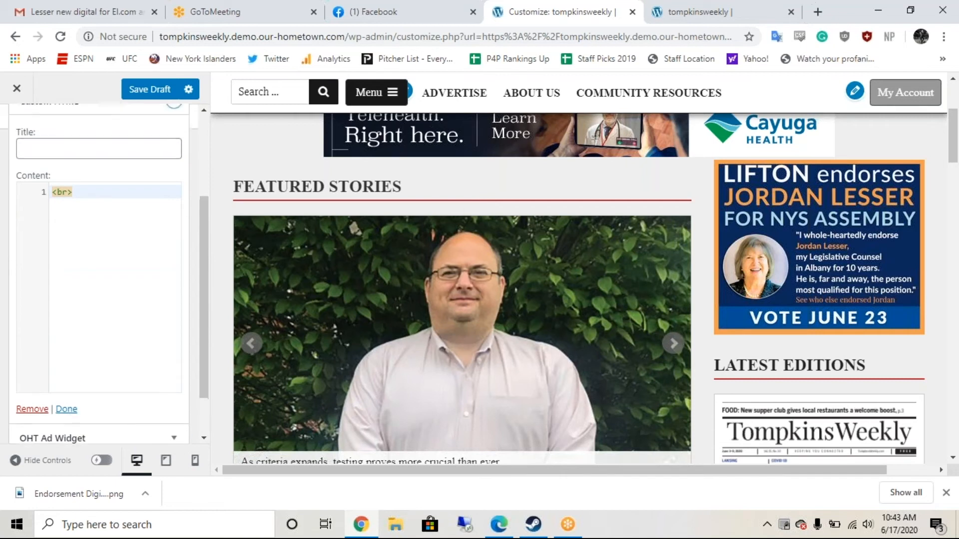
Step: Move the Custom HTML widget to the top of Default Sidebar and remove it
drag(75, 237, 75, 179)
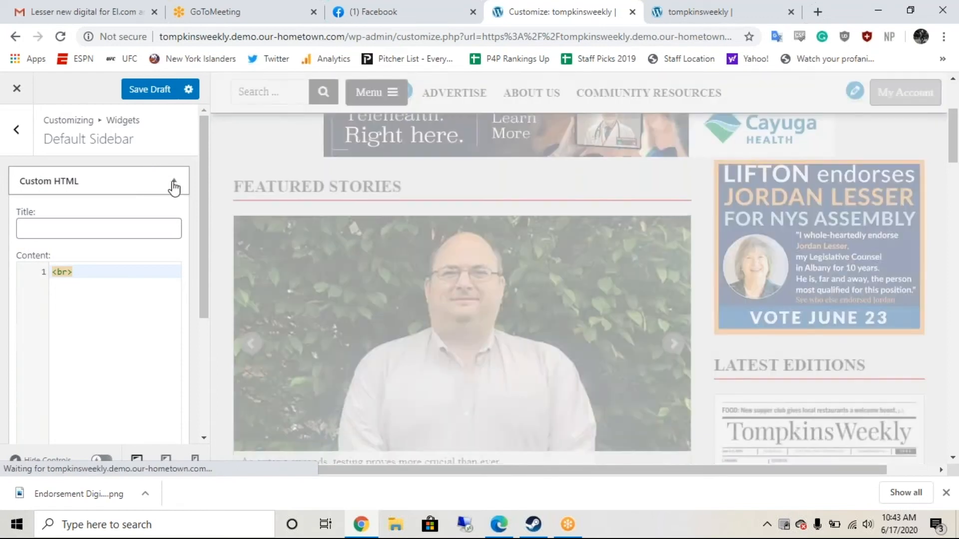
click(174, 180)
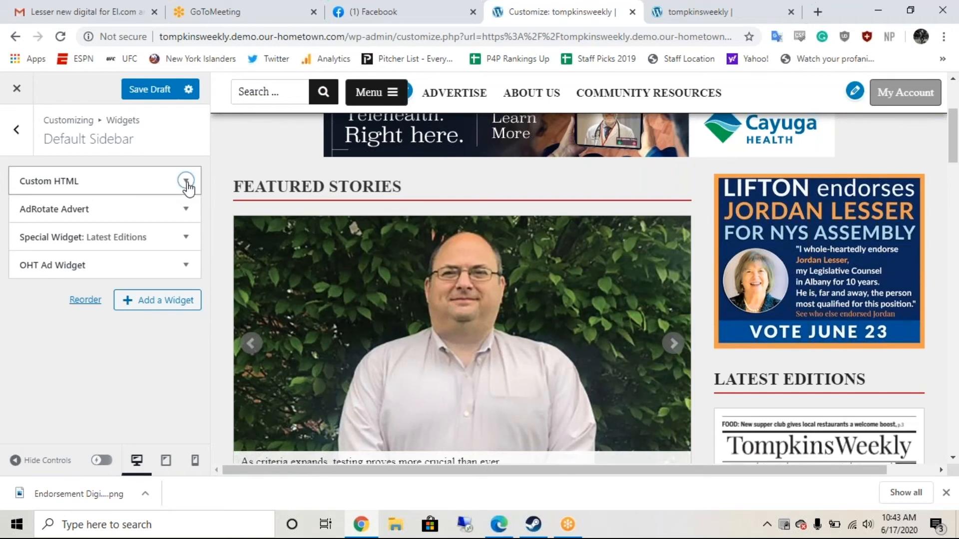
click(187, 183)
click(107, 287)
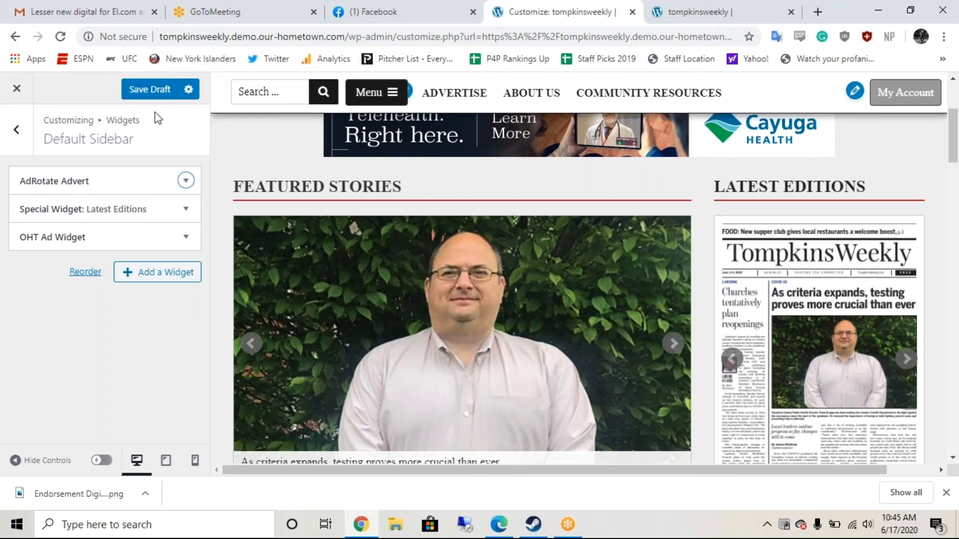
Step: Save the sidebar as a draft, reload, and start adding a widget to Default Sidebar
click(138, 100)
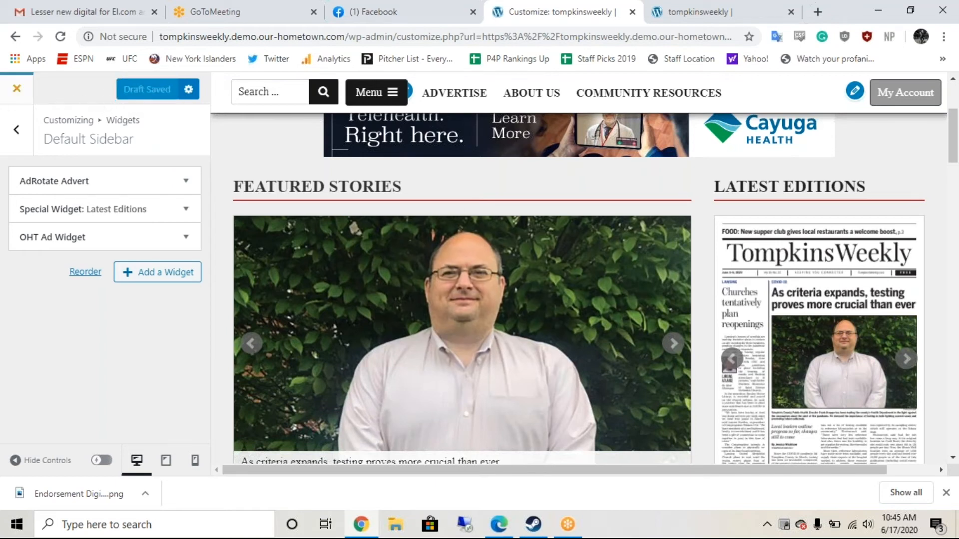
click(60, 37)
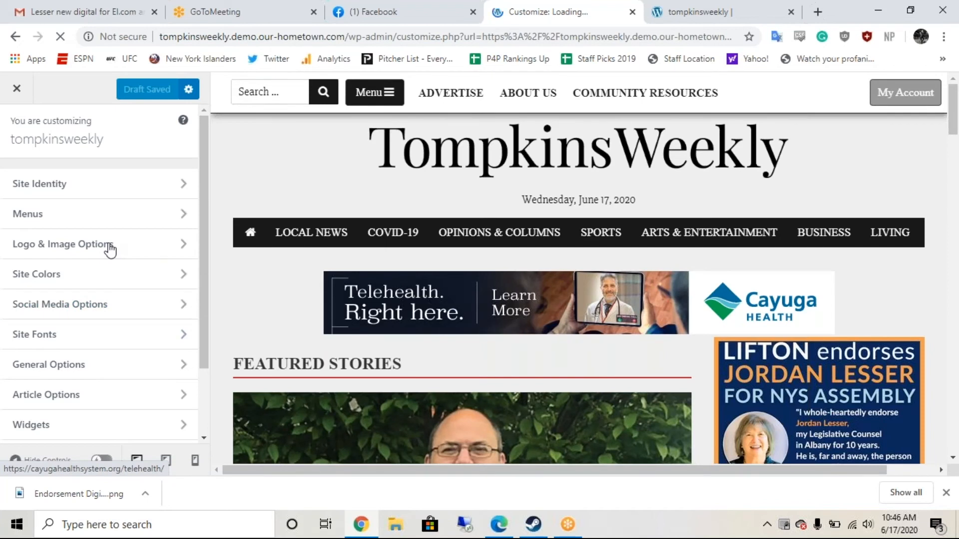
scroll(110, 249, down, 2)
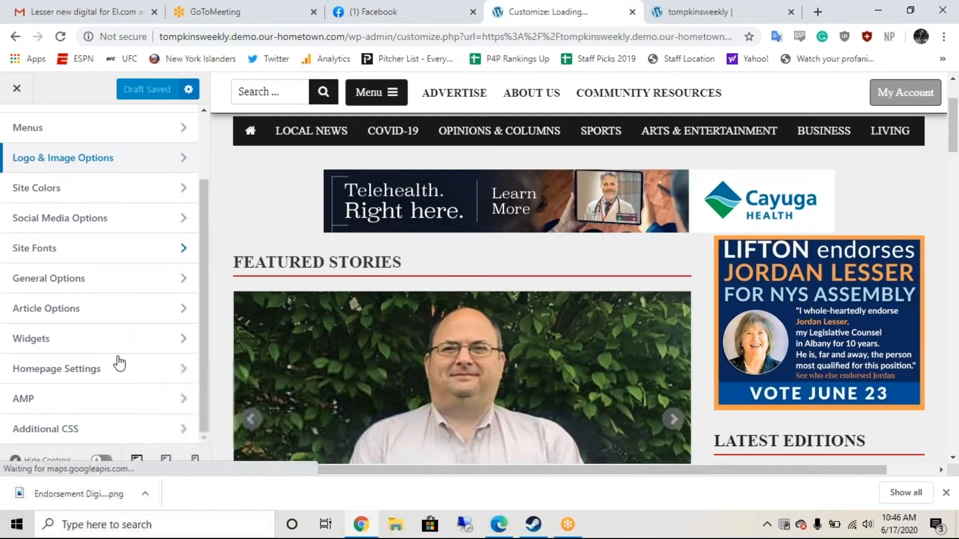
click(122, 340)
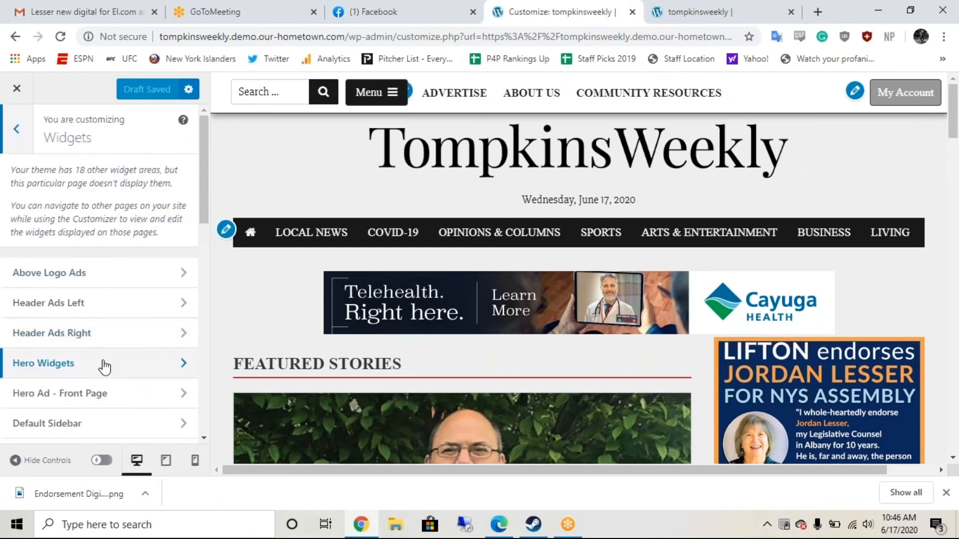
scroll(75, 339, down, 2)
click(65, 322)
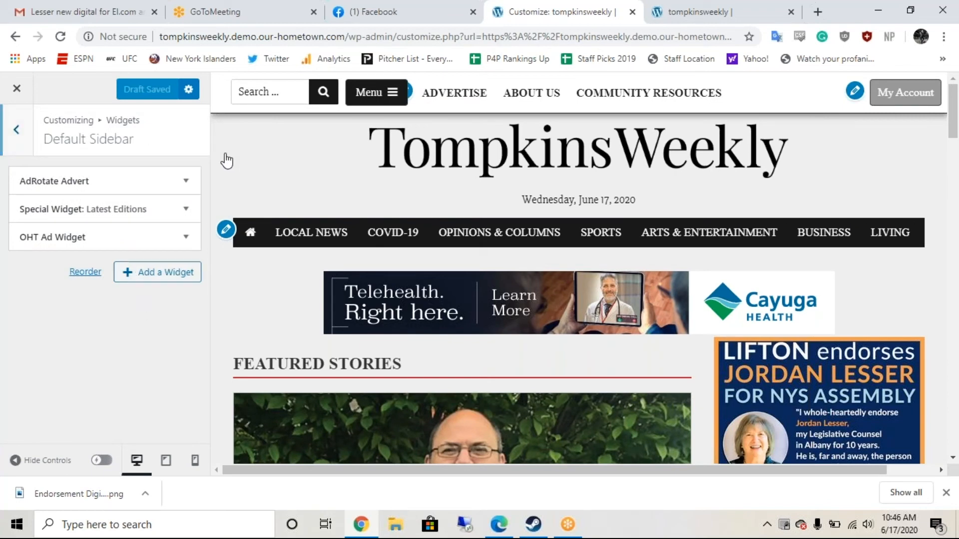
click(158, 272)
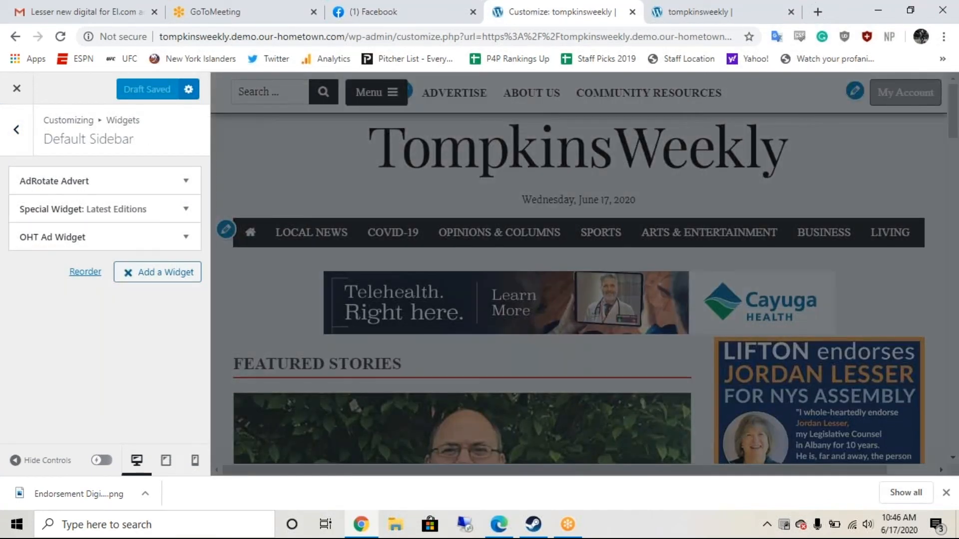
Step: Add a Custom HTML widget whose content is four <br> lines, then collapse it
scroll(325, 409, down, 5)
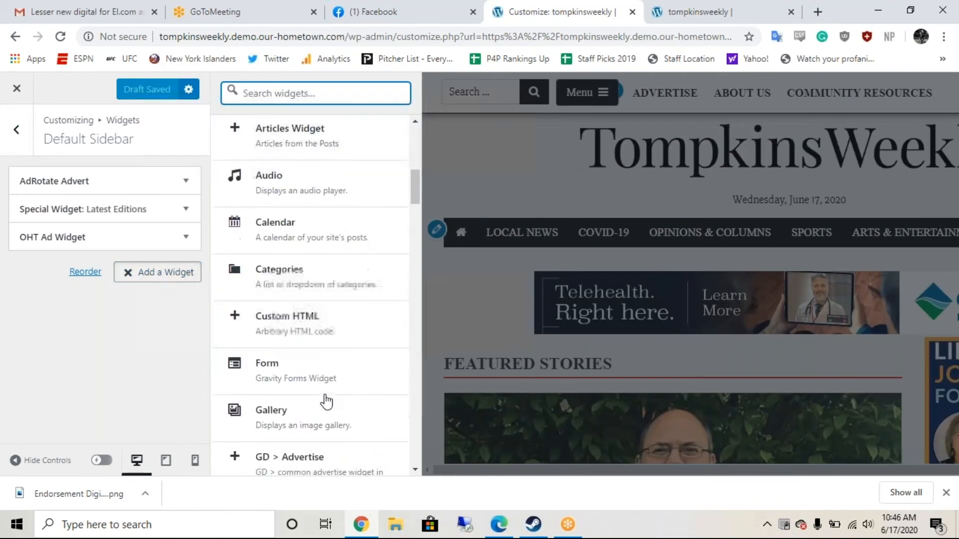
click(292, 327)
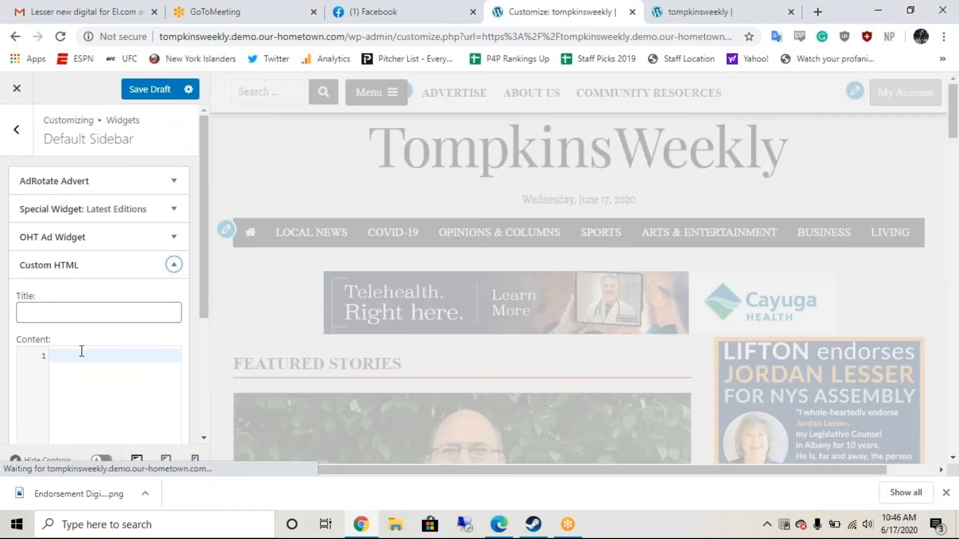
click(82, 351)
text(<br>)
key(Return)
text(,)
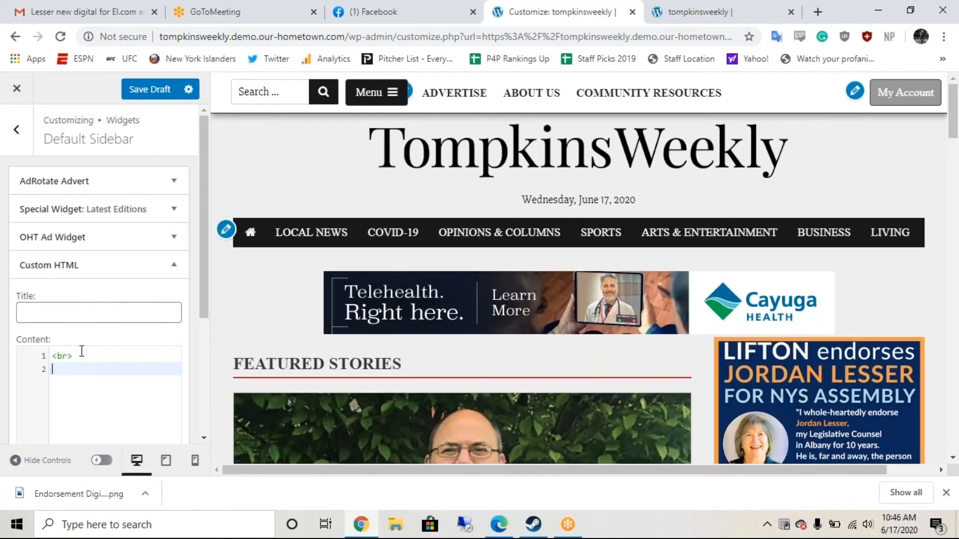
key(BackSpace)
text(<br>)
key(Return)
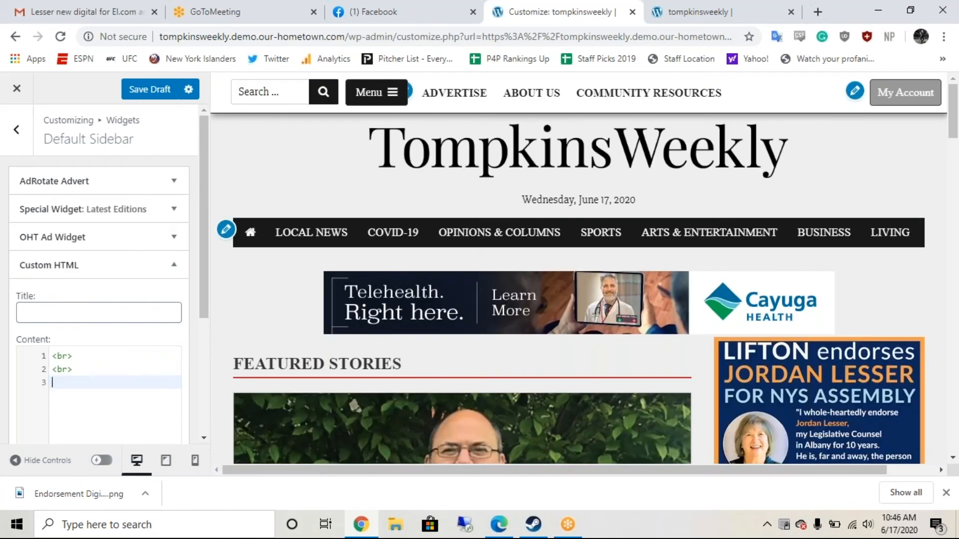
text(<br)
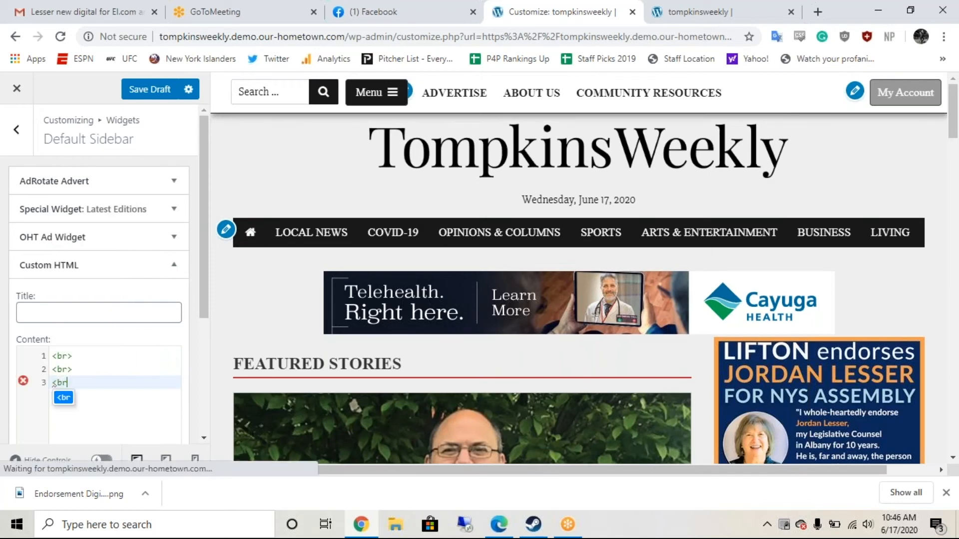
text(>)
key(Return)
text(<)
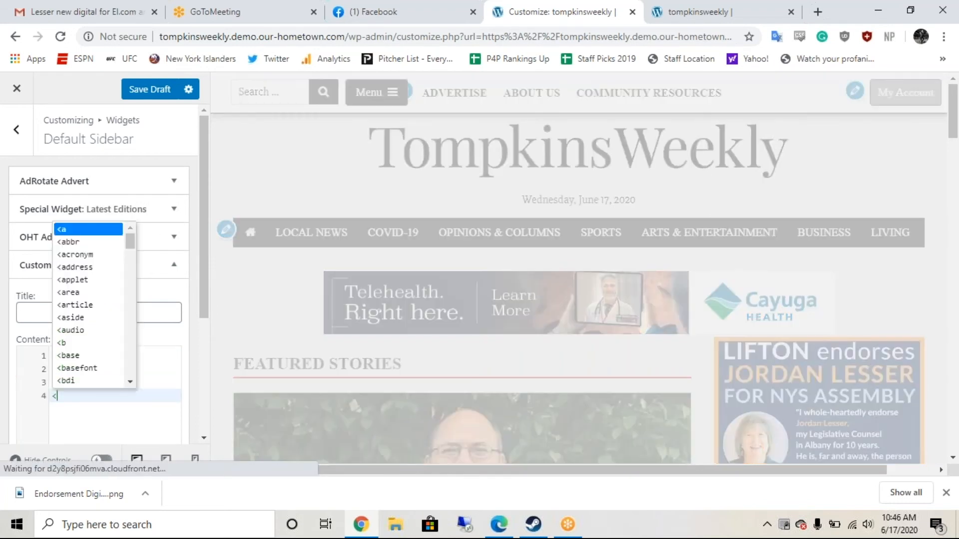
text(br>)
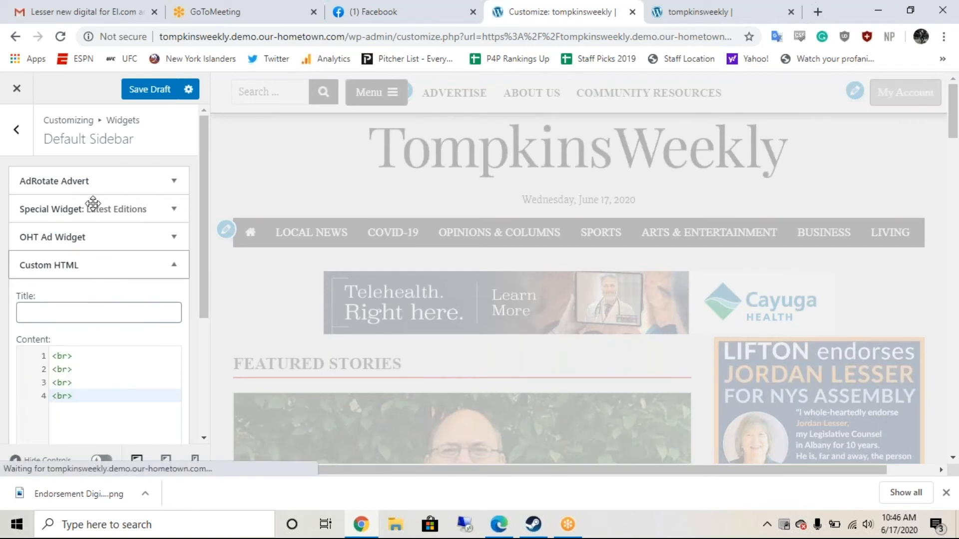
scroll(91, 177, down, 2)
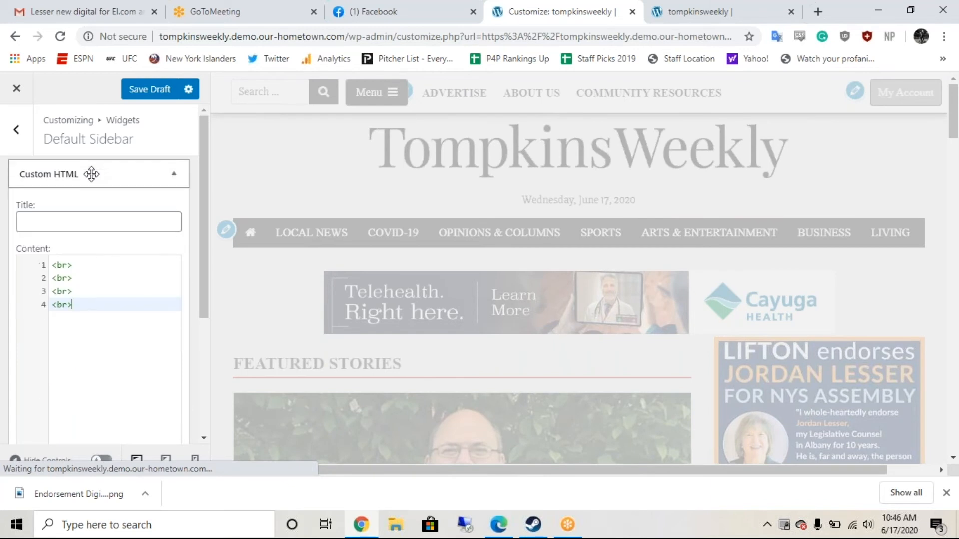
click(171, 183)
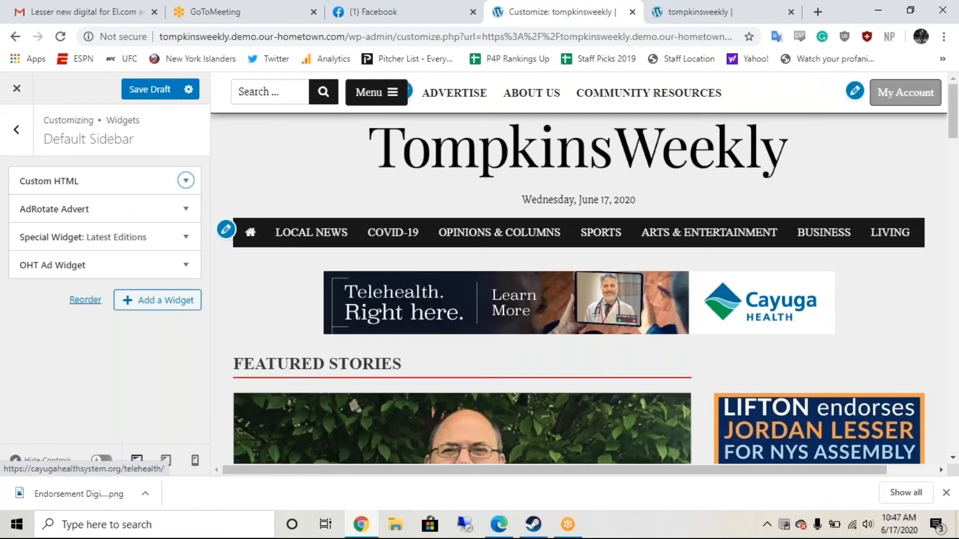
scroll(579, 275, down, 3)
scroll(579, 274, down, 2)
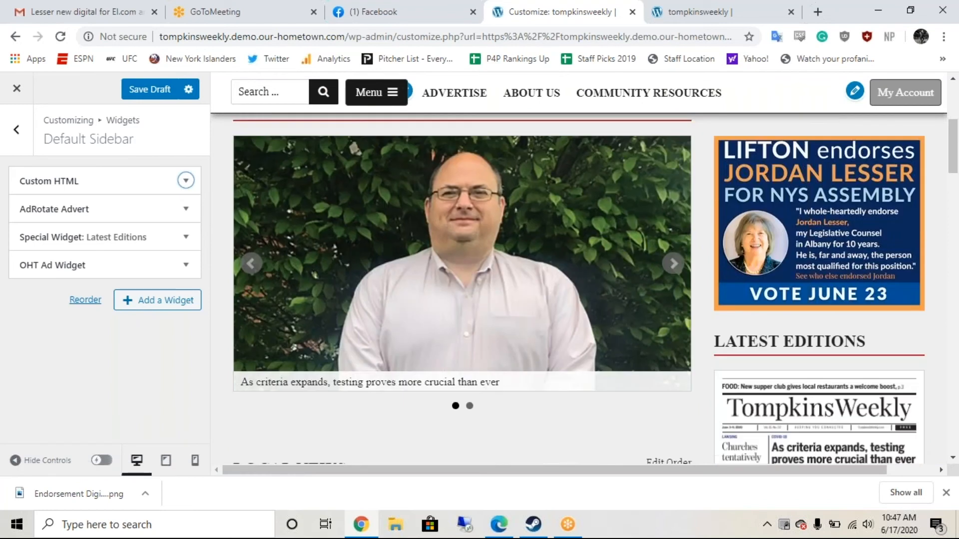
scroll(579, 275, up, 2)
scroll(579, 274, down, 2)
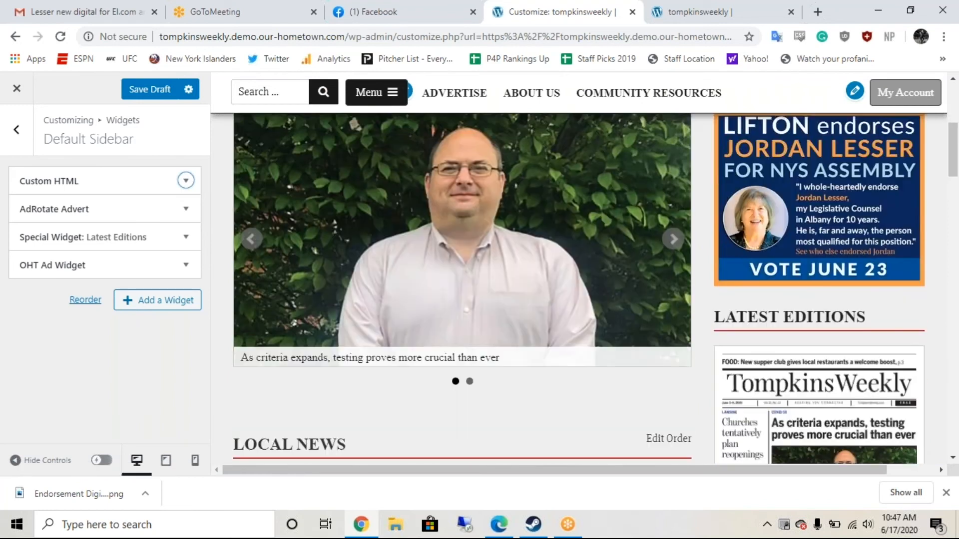
scroll(580, 275, up, 1)
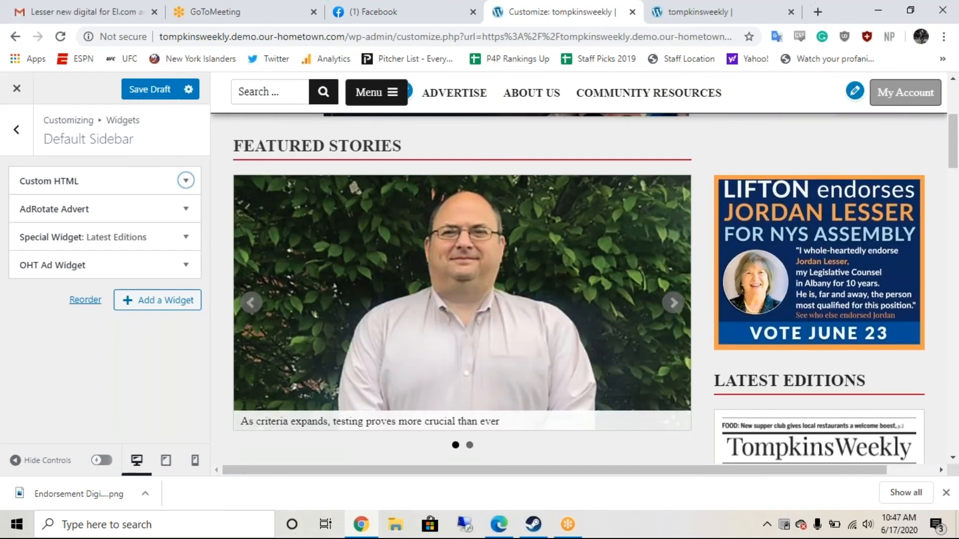
scroll(579, 275, down, 5)
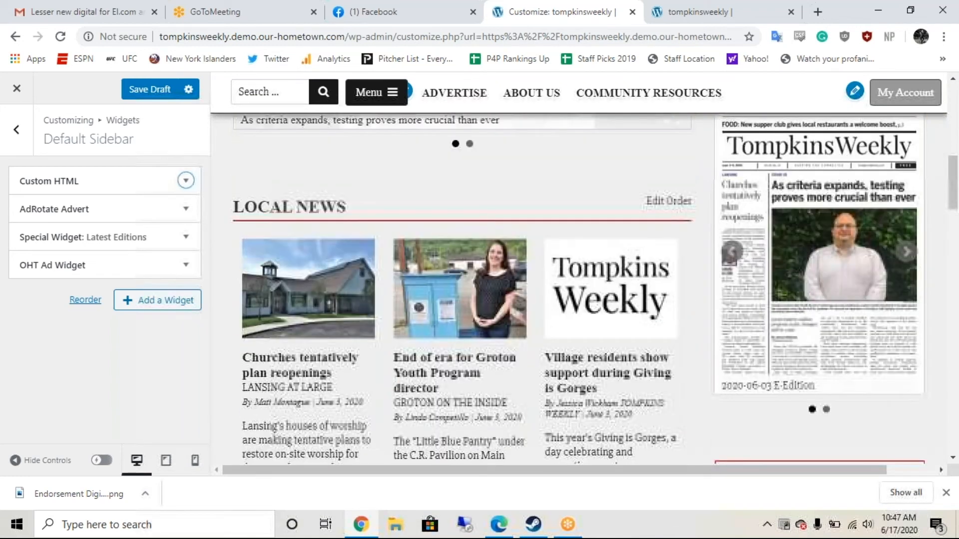
scroll(606, 360, down, 1)
scroll(606, 359, up, 8)
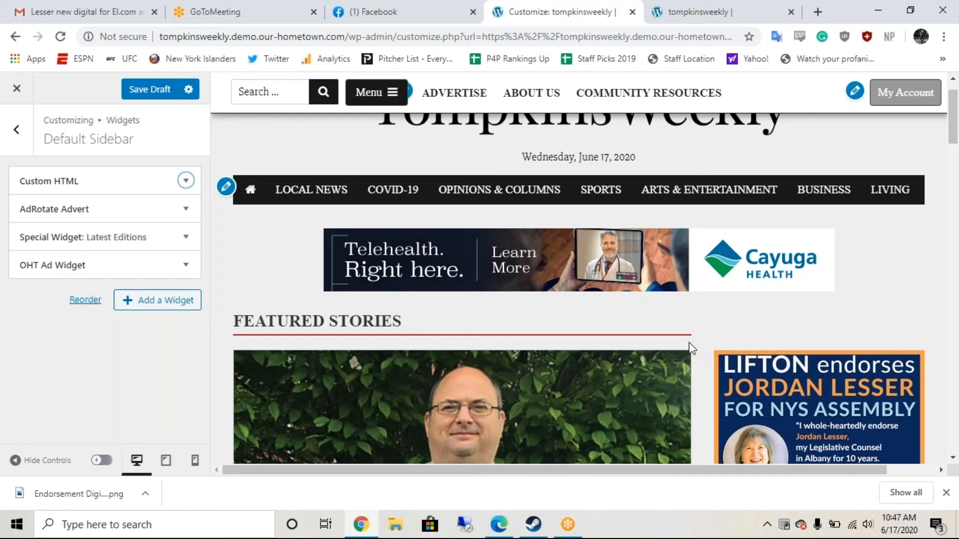
Step: Publish the sidebar widget changes live and close the Customizer to the Dashboard
click(195, 99)
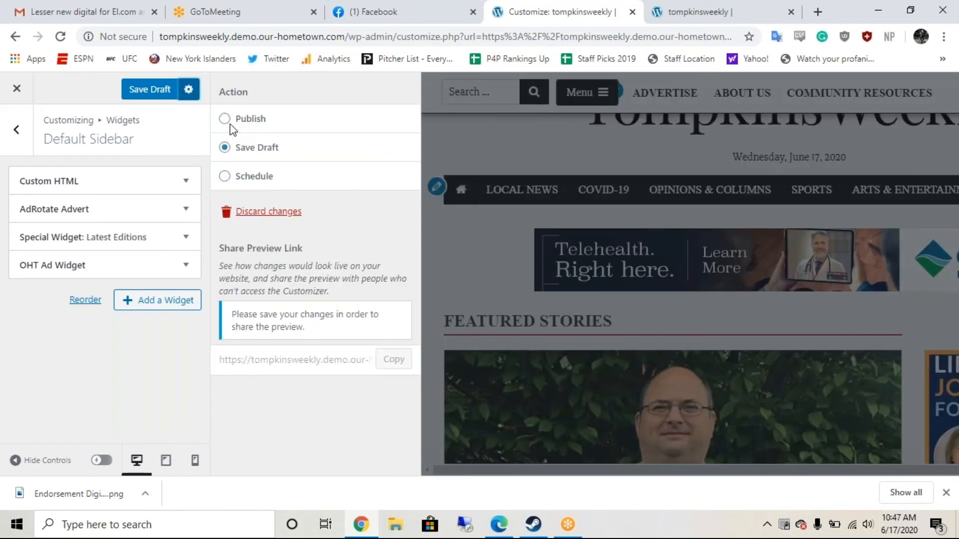
click(224, 119)
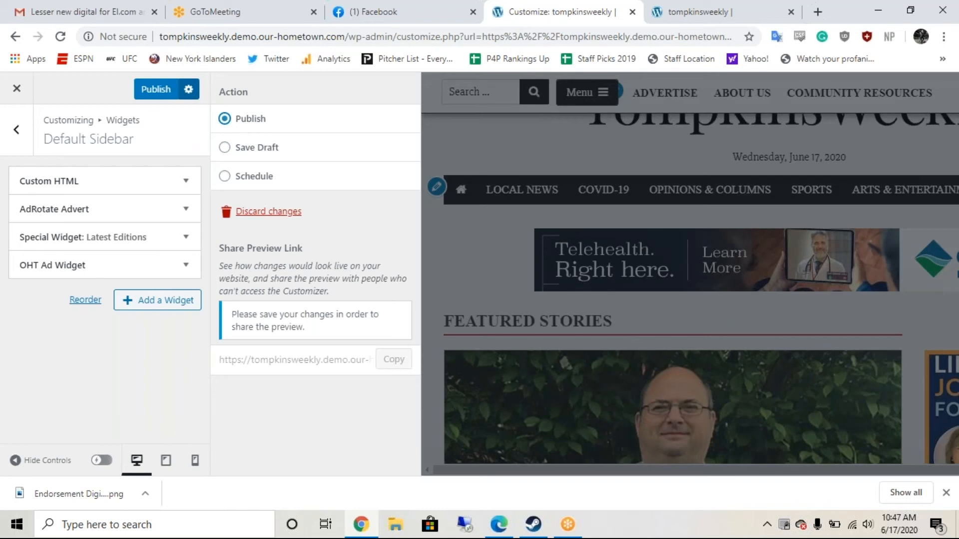
click(145, 95)
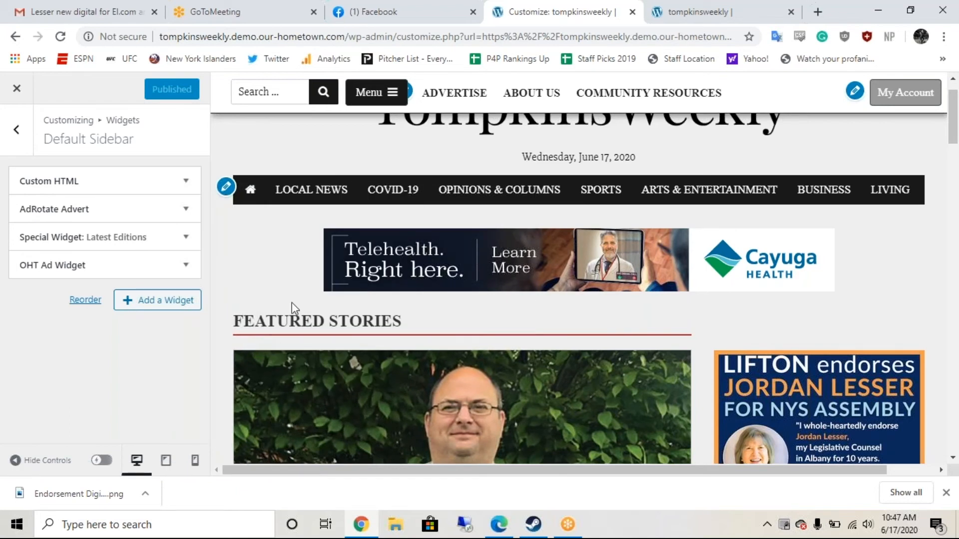
scroll(291, 303, down, 1)
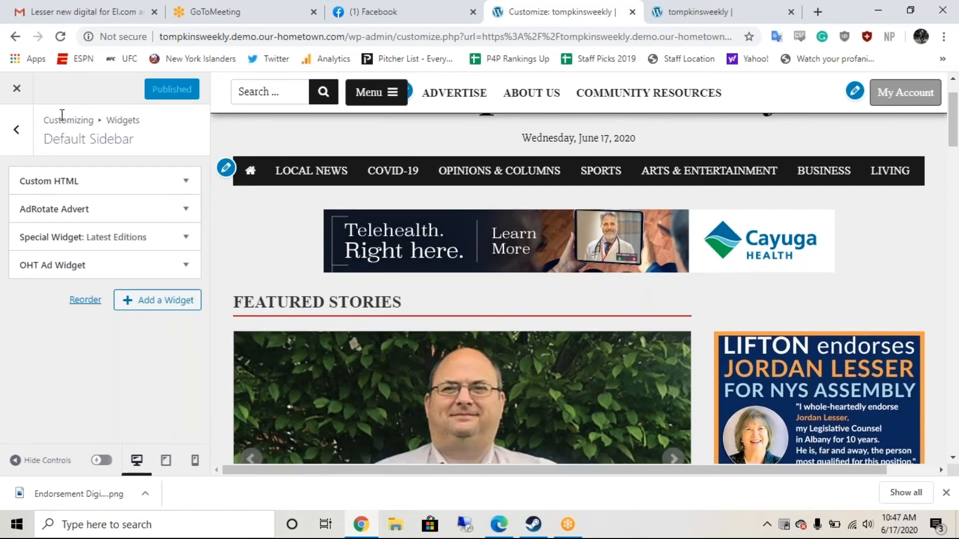
click(18, 90)
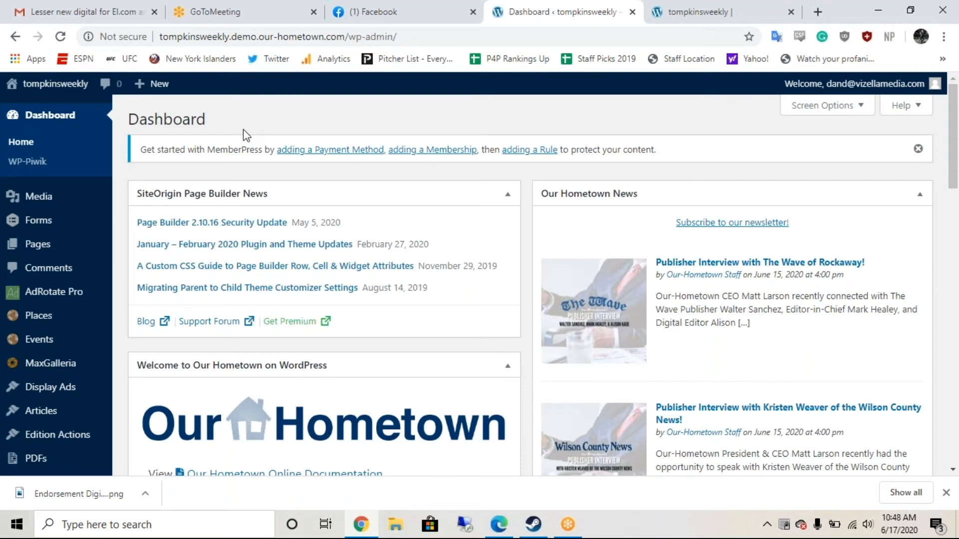
Step: Go to AdRotate Pro's Manage Groups page from the admin menu
mouse_move(64, 294)
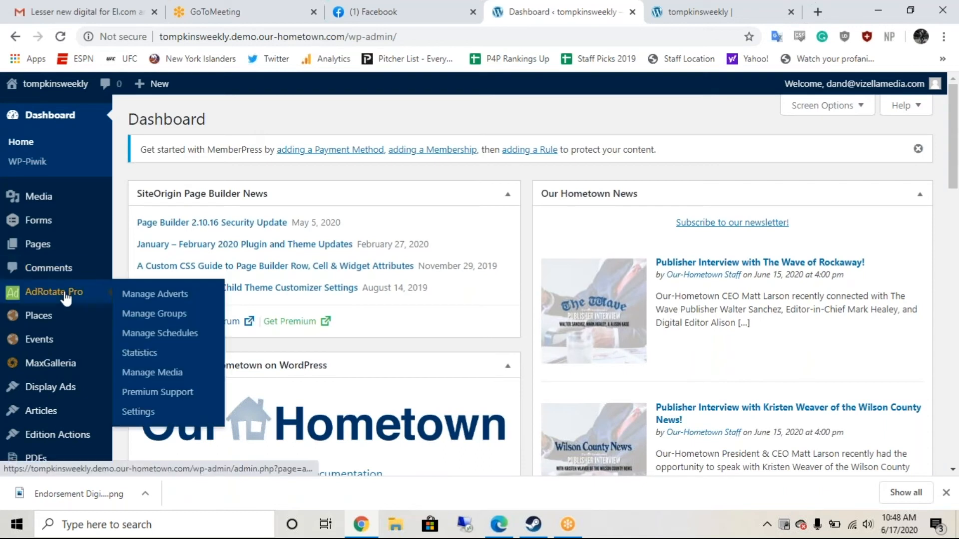
click(148, 317)
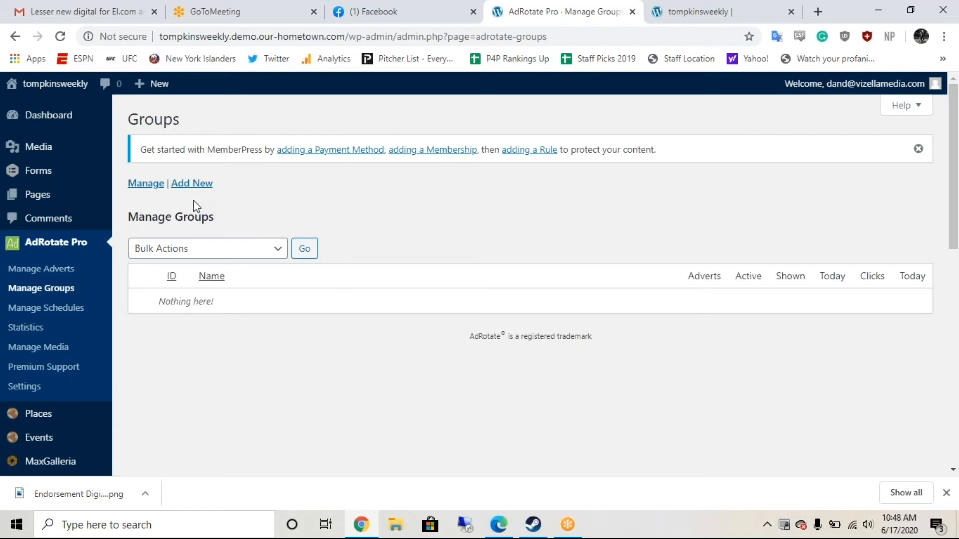
Step: Start a new group named 'Tile 1 - 300x250' with advert size 300 x 250
click(189, 184)
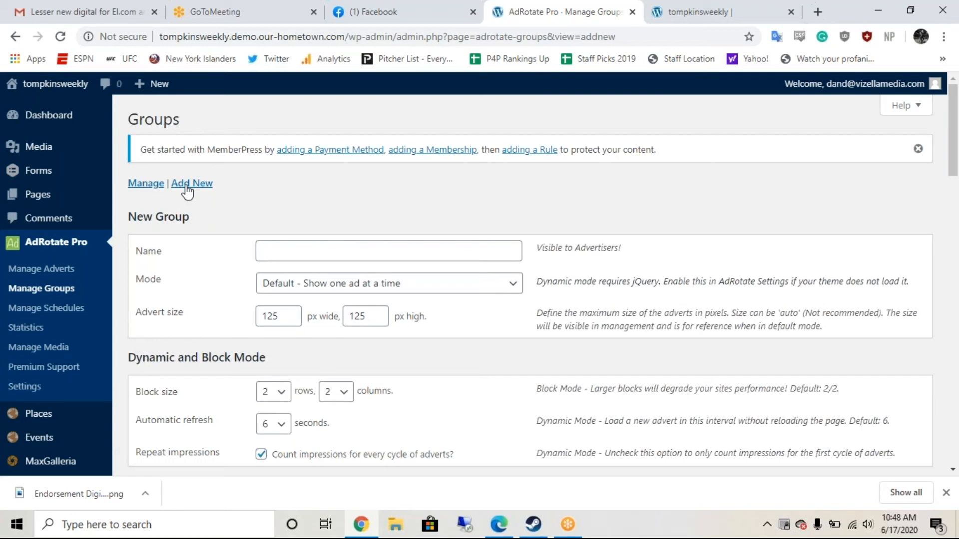
click(318, 257)
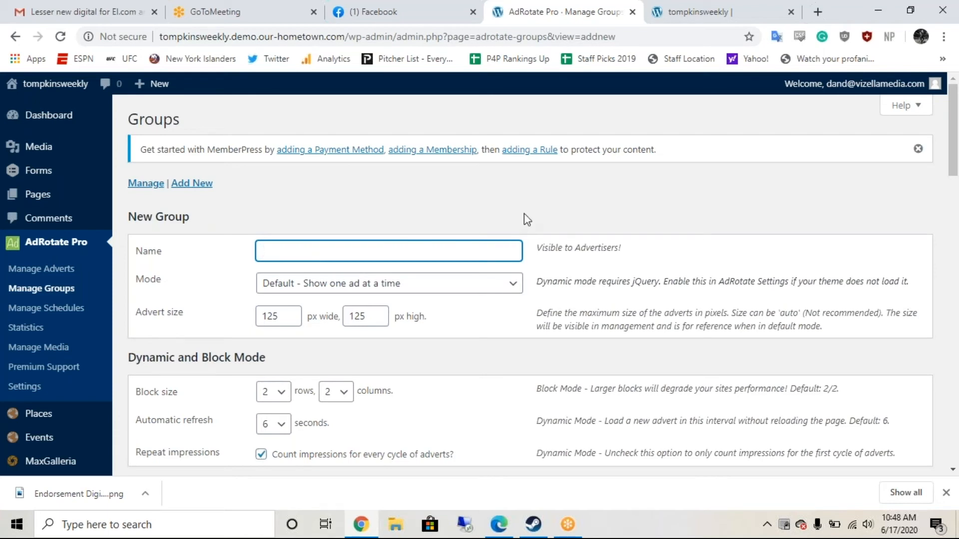
text(Tile 1 - 300x250)
click(287, 314)
key(BackSpace)
key(BackSpace)
key(BackSpace)
text(300)
key(Tab)
text(250)
Step: Set the group to Dynamic Mode with a 10-second automatic refresh
scroll(478, 288, down, 1)
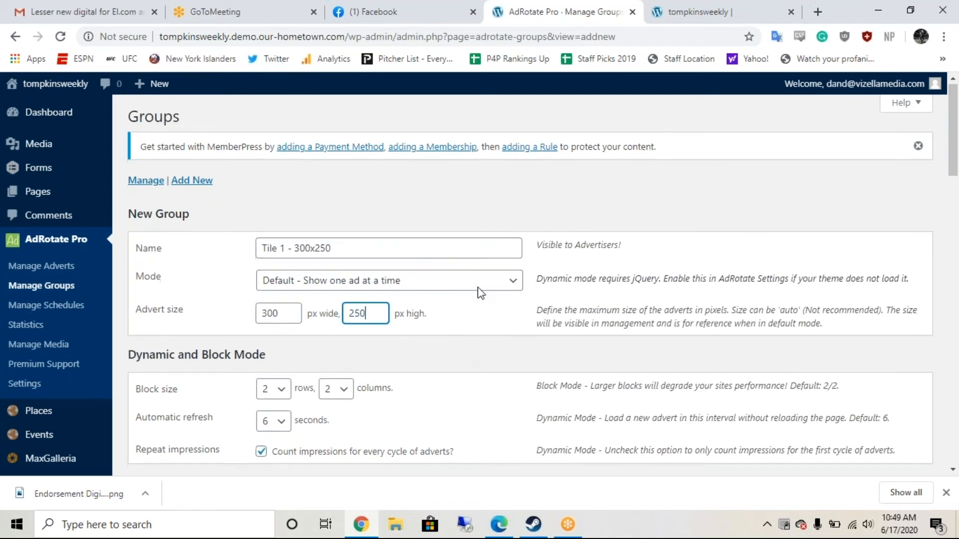
scroll(481, 292, down, 1)
click(507, 275)
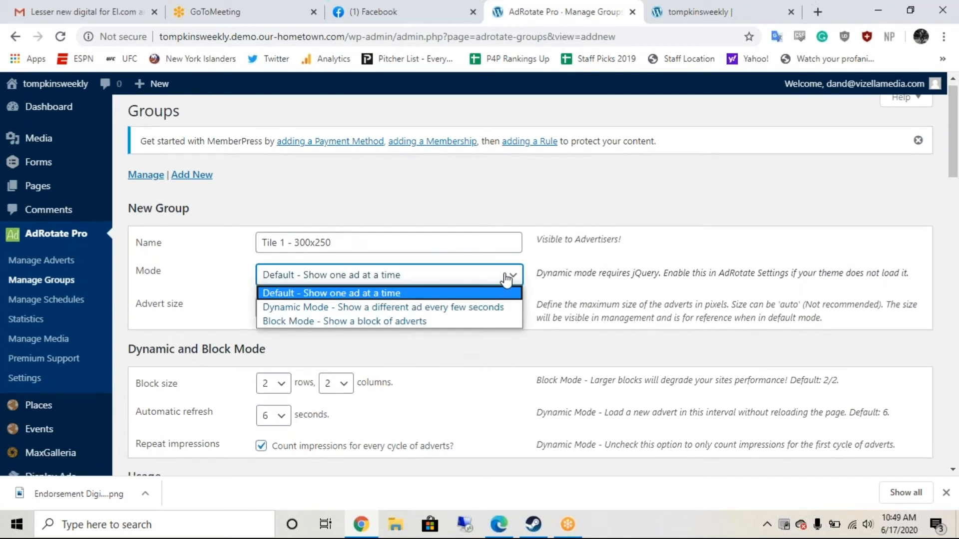
click(501, 307)
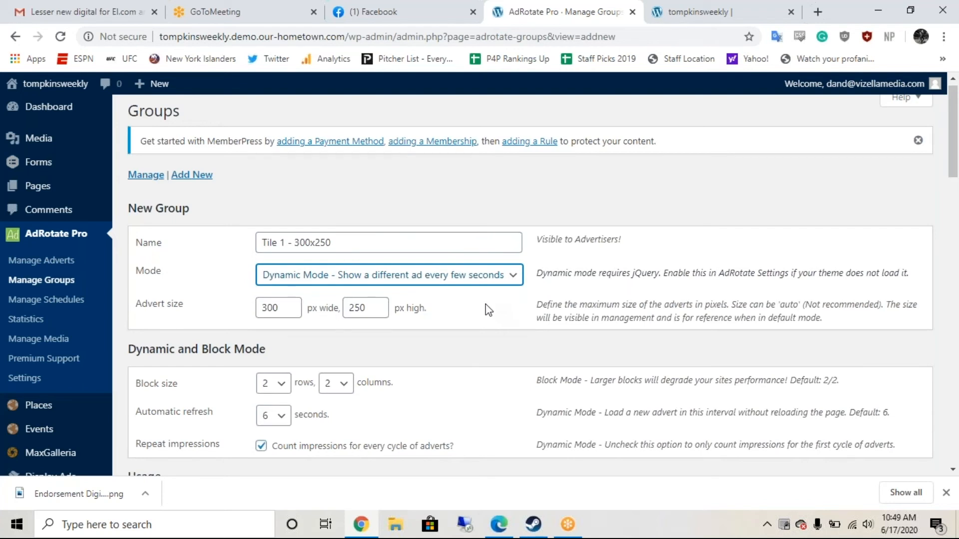
scroll(489, 310, down, 1)
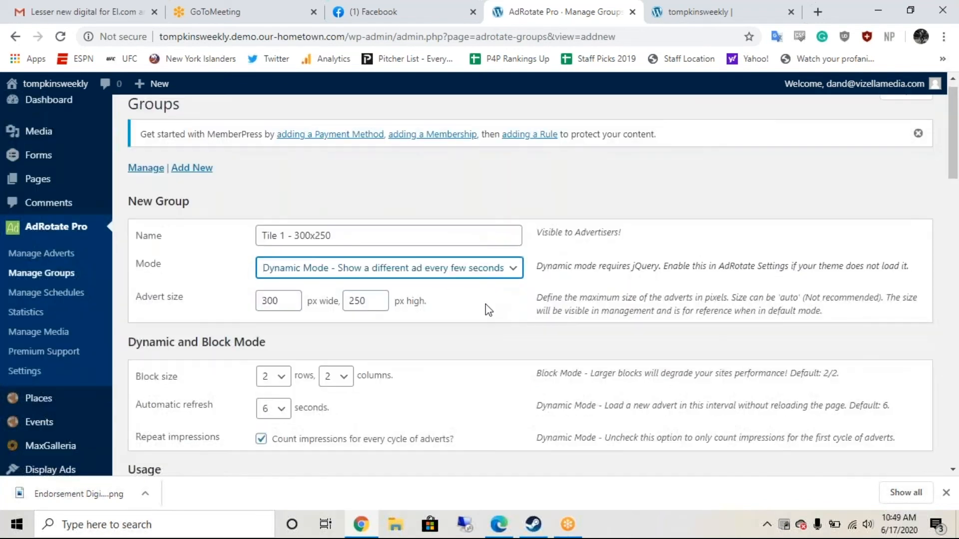
scroll(488, 311, down, 1)
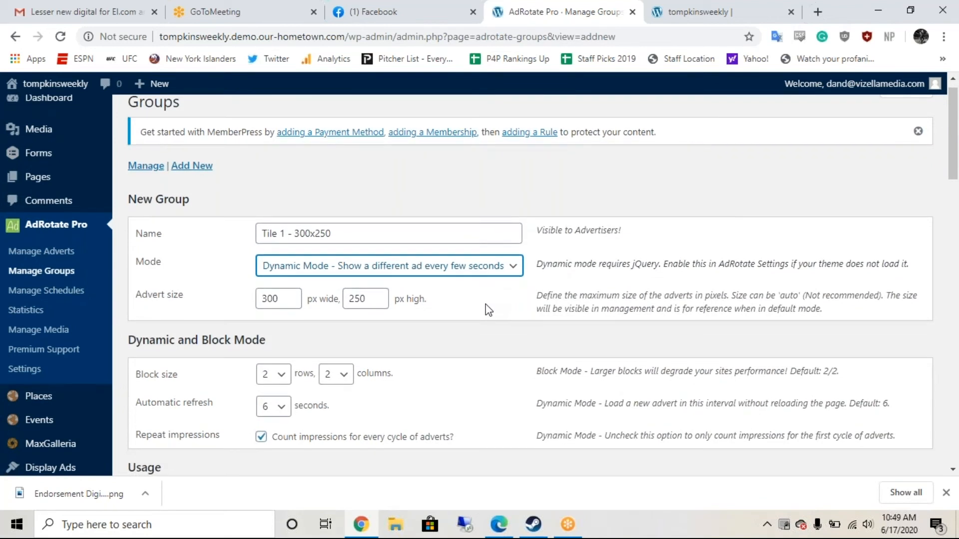
scroll(489, 311, down, 1)
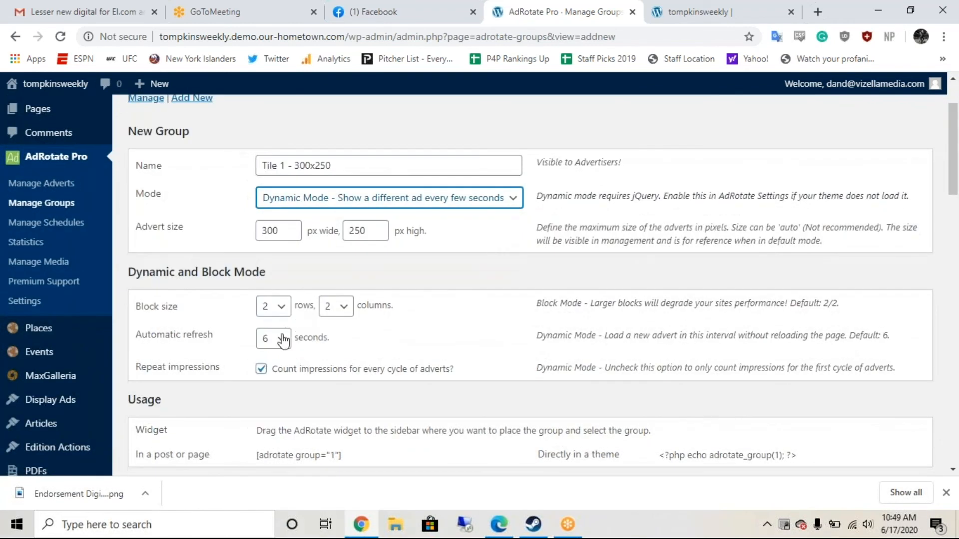
click(283, 340)
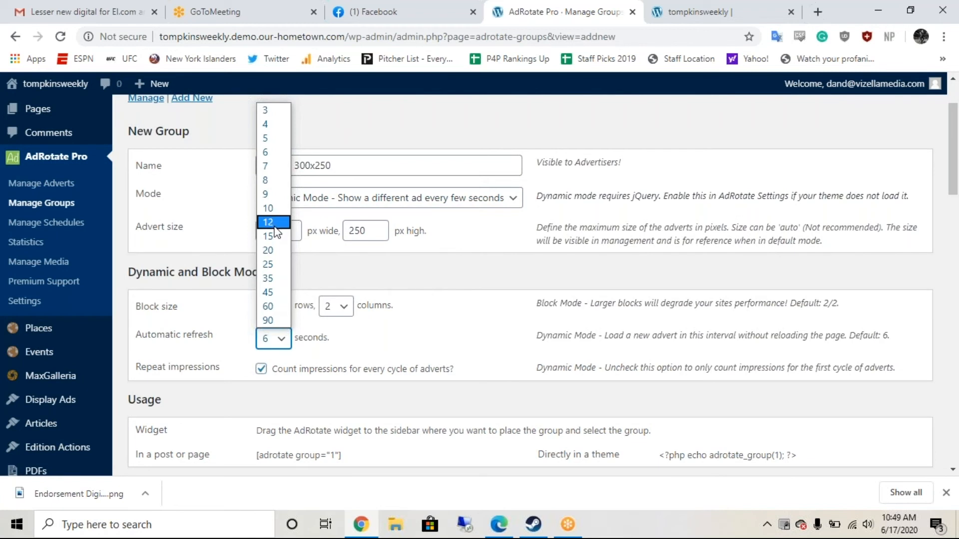
click(269, 208)
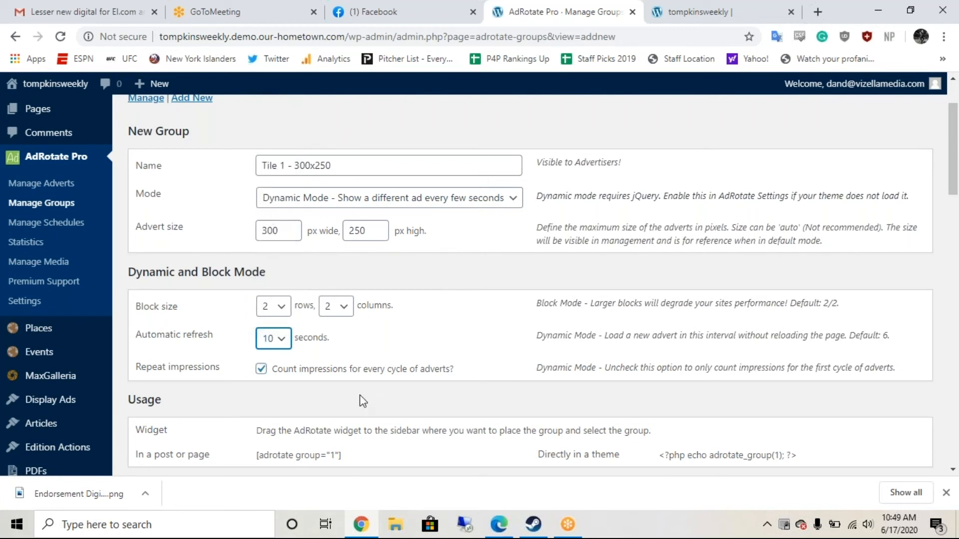
scroll(382, 383, down, 1)
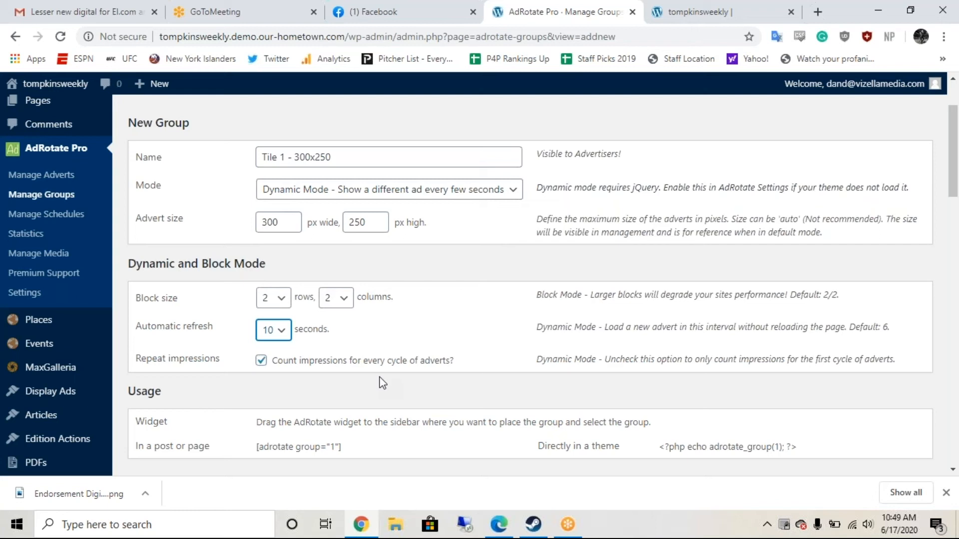
scroll(384, 373, down, 7)
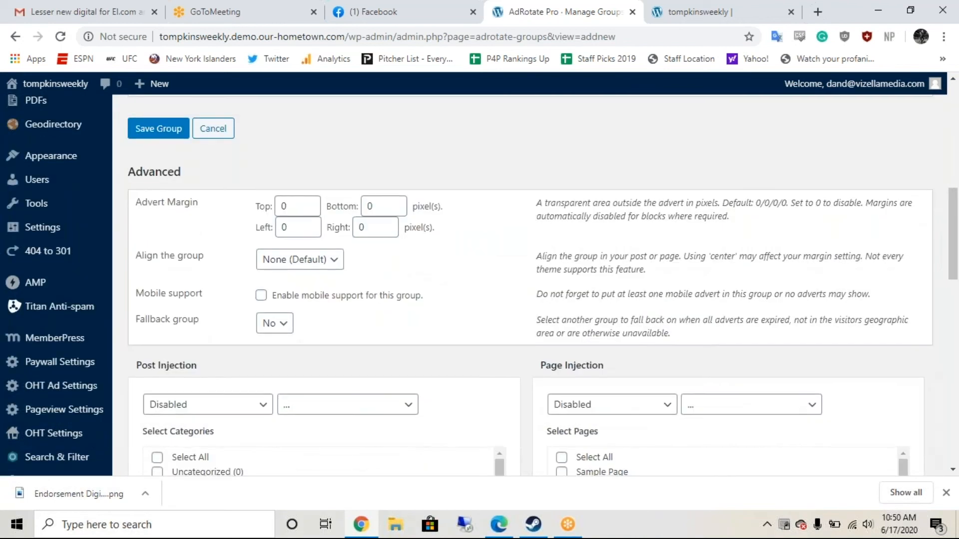
Step: Set the new group's alignment to center
scroll(529, 284, down, 1)
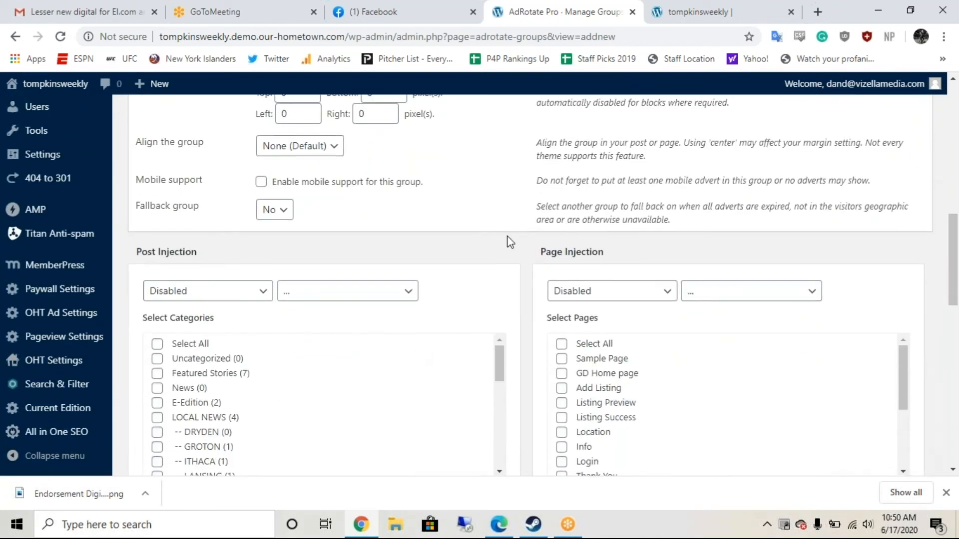
scroll(508, 239, down, 1)
scroll(509, 242, up, 2)
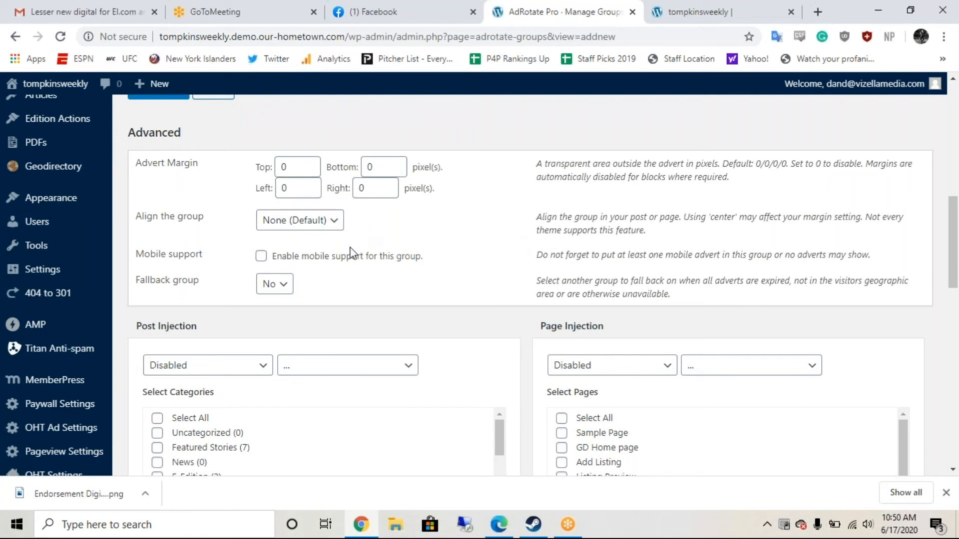
right_click(330, 224)
click(324, 224)
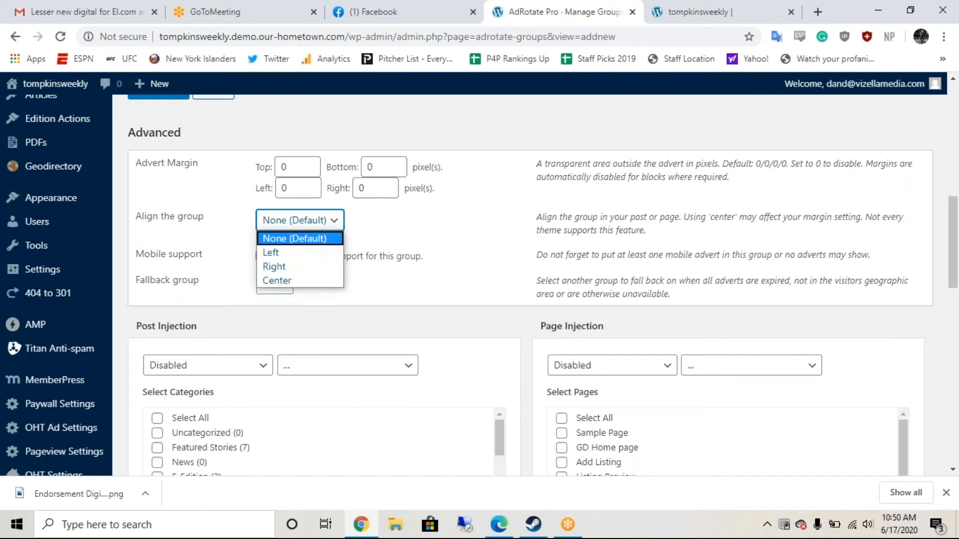
click(302, 279)
Step: Review the Advanced, Post/Page Injection and Usage sections, then save the group
scroll(446, 269, down, 1)
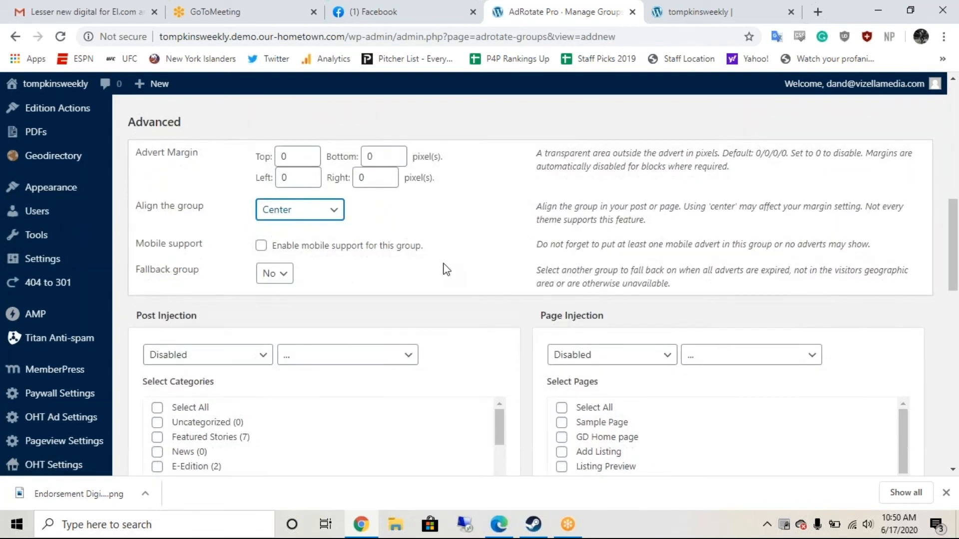
scroll(446, 269, down, 4)
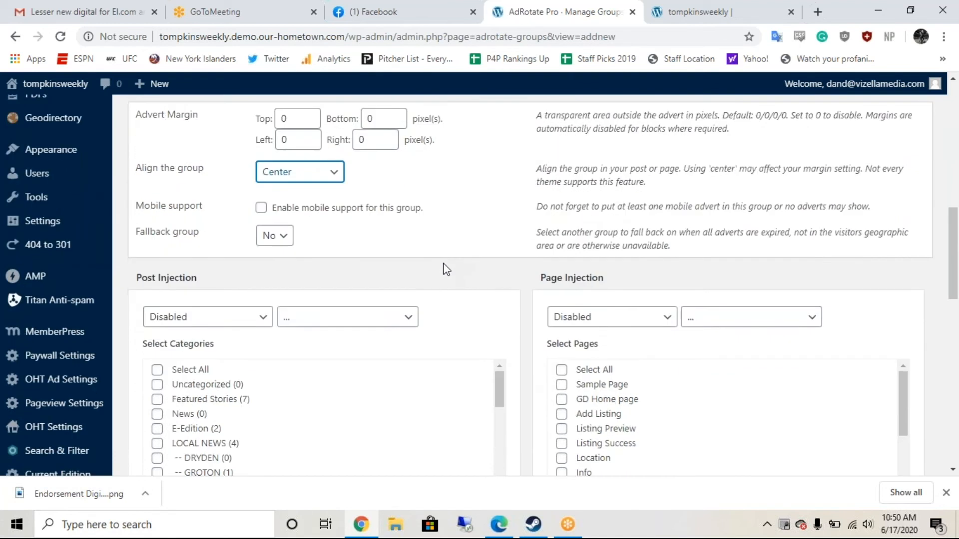
scroll(471, 326, down, 1)
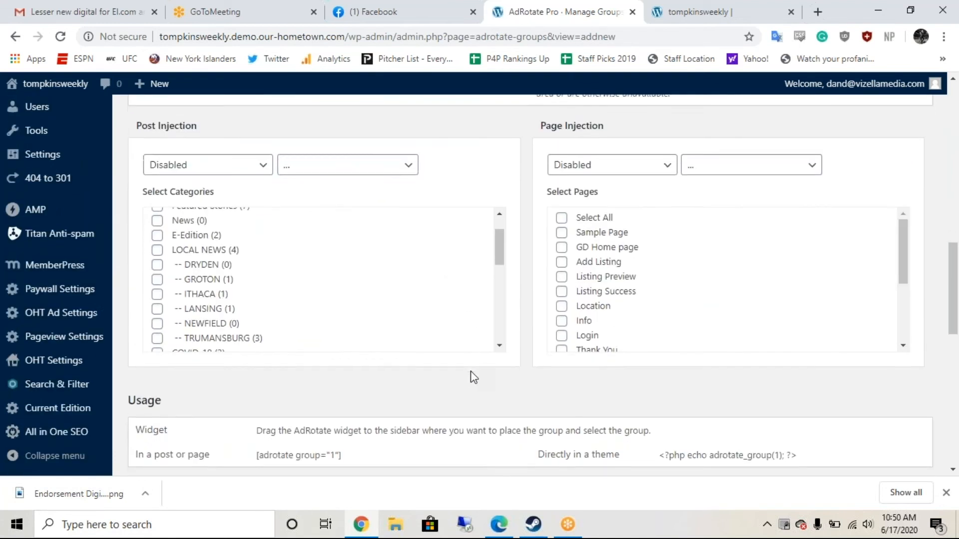
scroll(464, 296, up, 2)
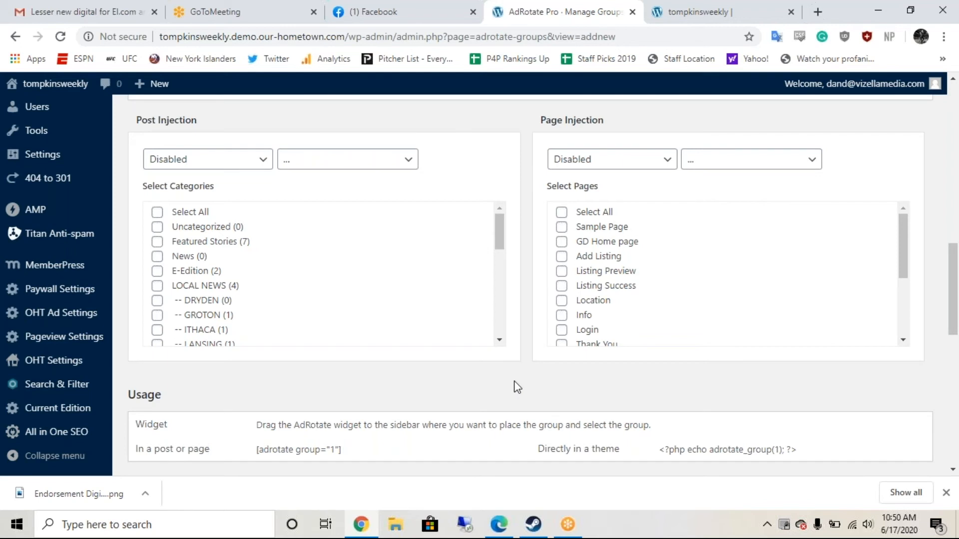
scroll(517, 387, down, 1)
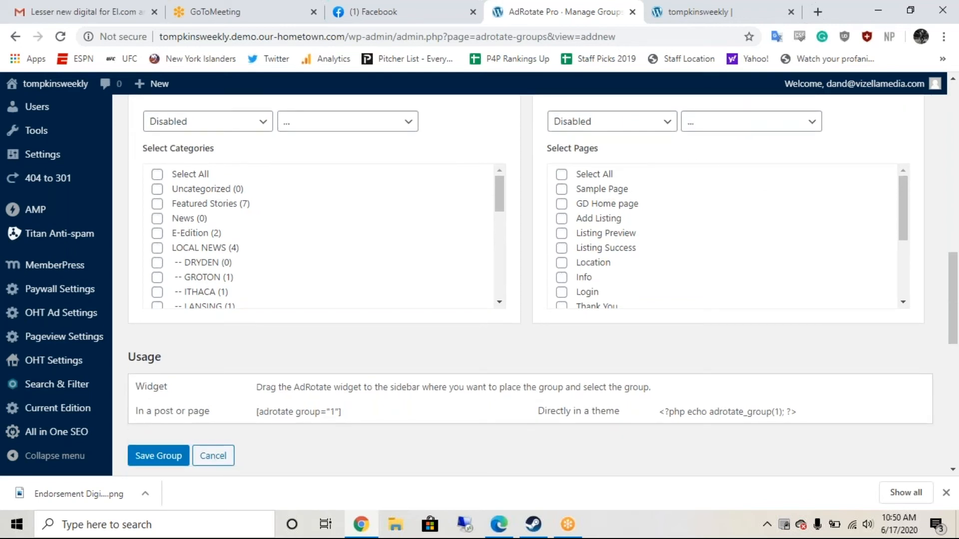
scroll(463, 284, down, 2)
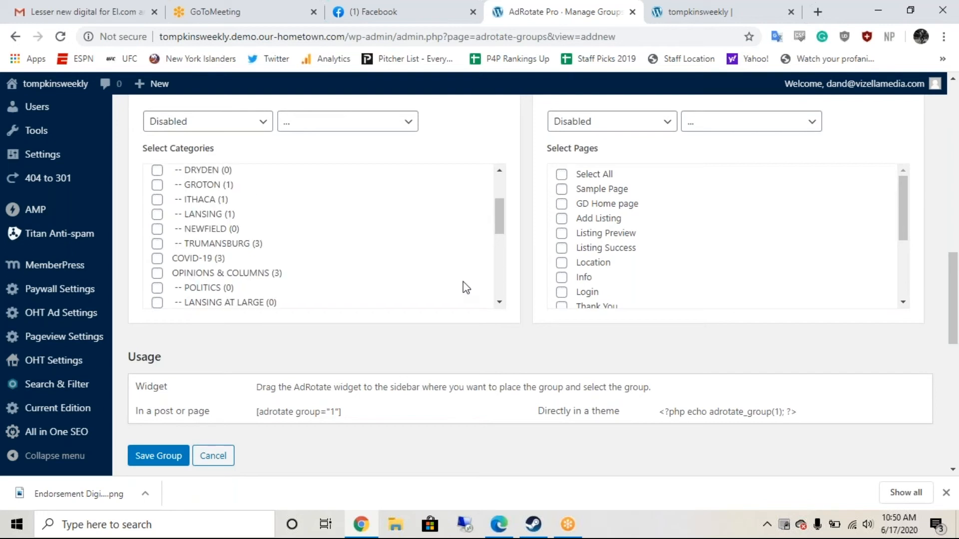
scroll(465, 287, down, 3)
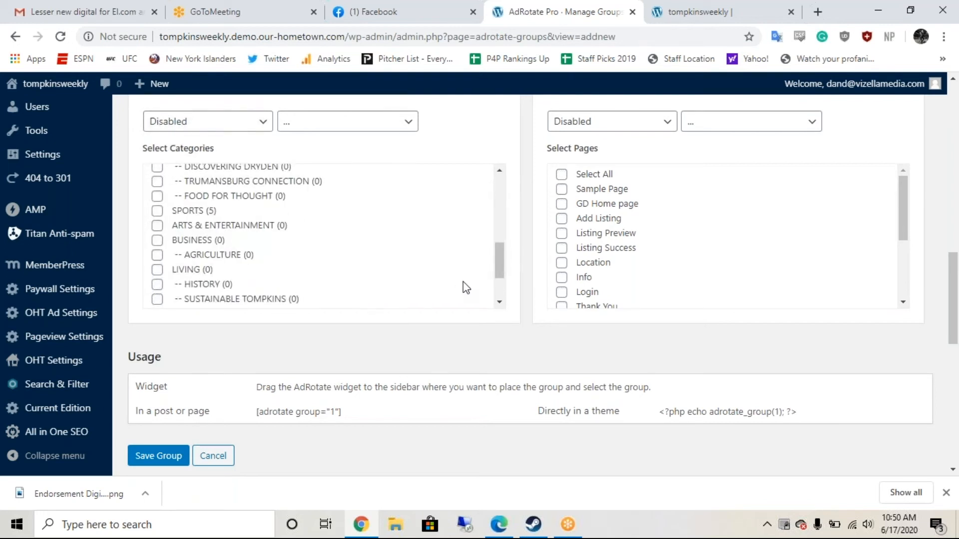
scroll(465, 288, down, 2)
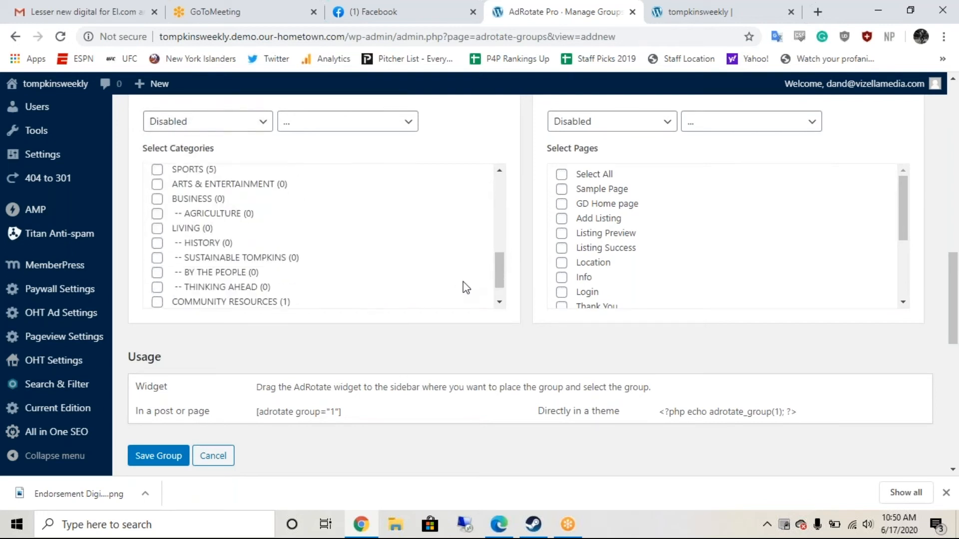
scroll(465, 288, down, 1)
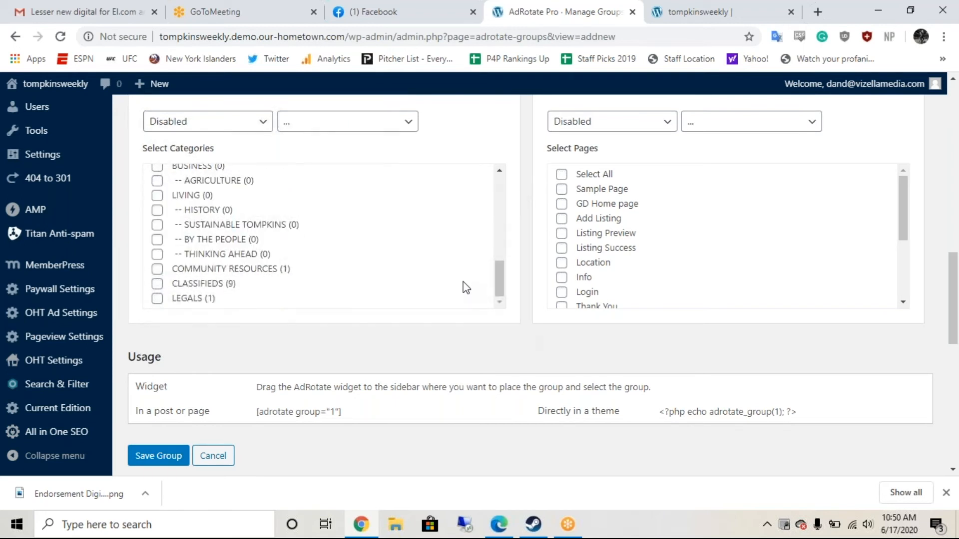
scroll(464, 288, up, 1)
scroll(462, 285, down, 1)
scroll(480, 364, down, 1)
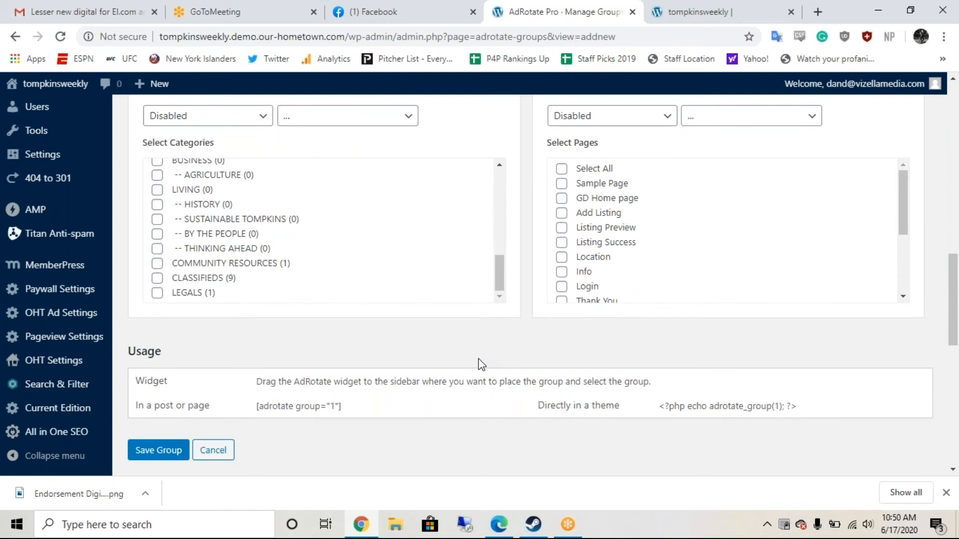
scroll(480, 364, down, 3)
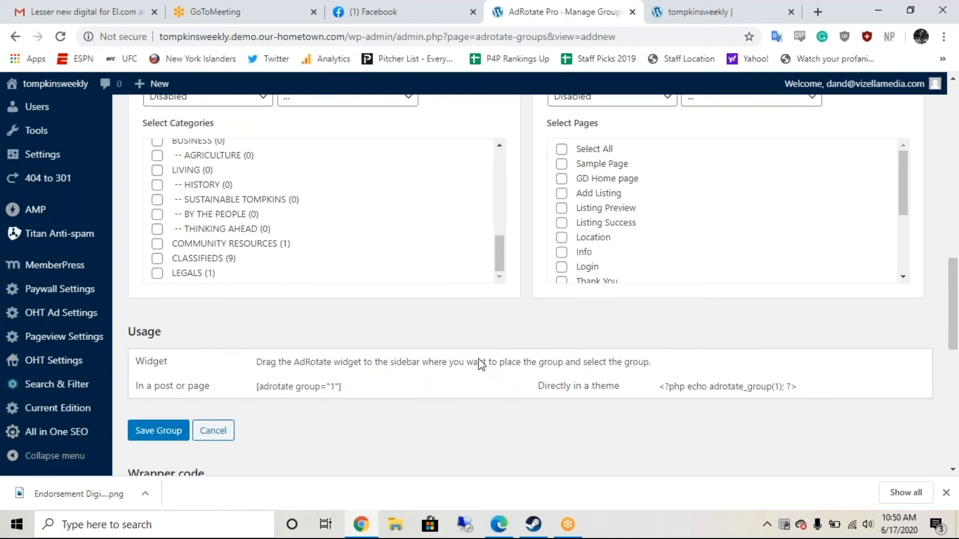
scroll(481, 364, up, 3)
scroll(481, 364, down, 2)
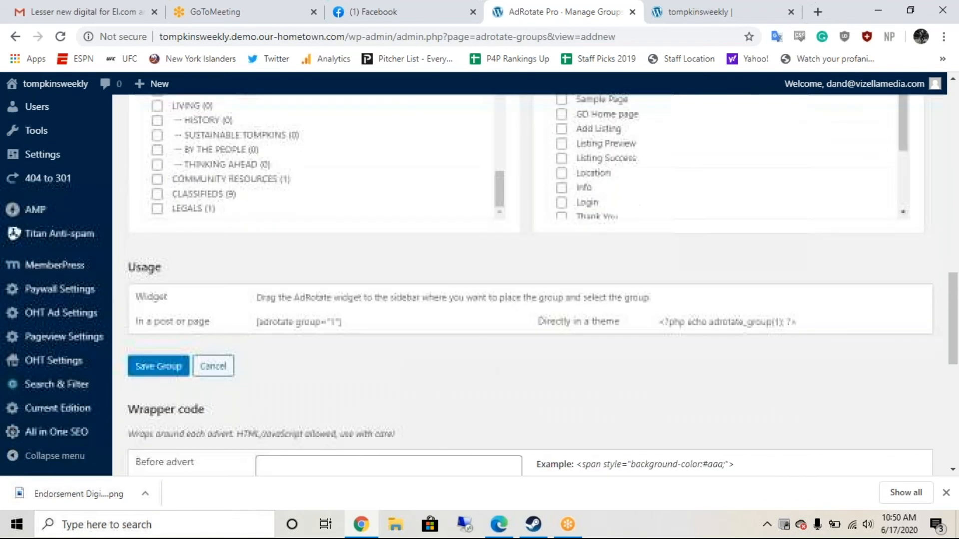
click(154, 369)
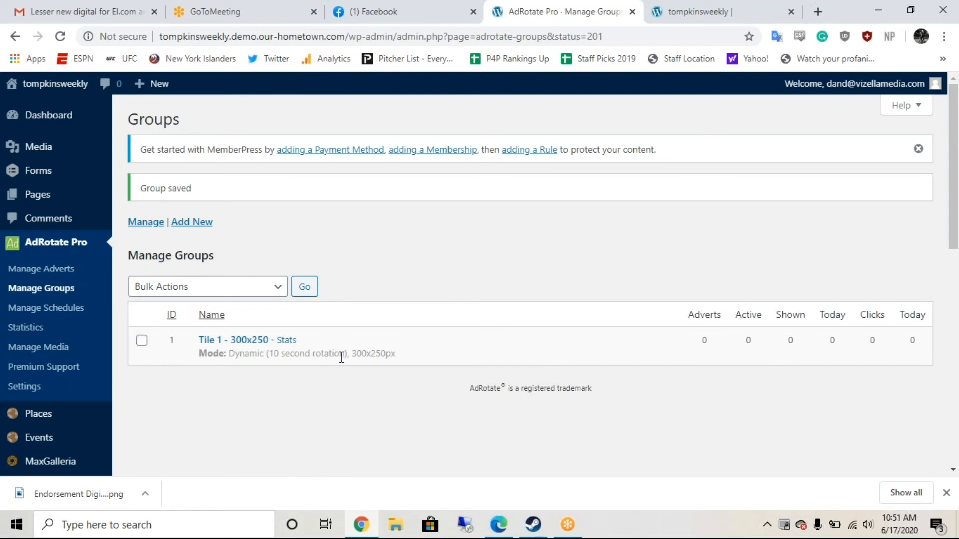
Step: Open the 'Lesser for Assembly - 300x250 - 6/17/20' advert from Manage Adverts for editing
click(68, 269)
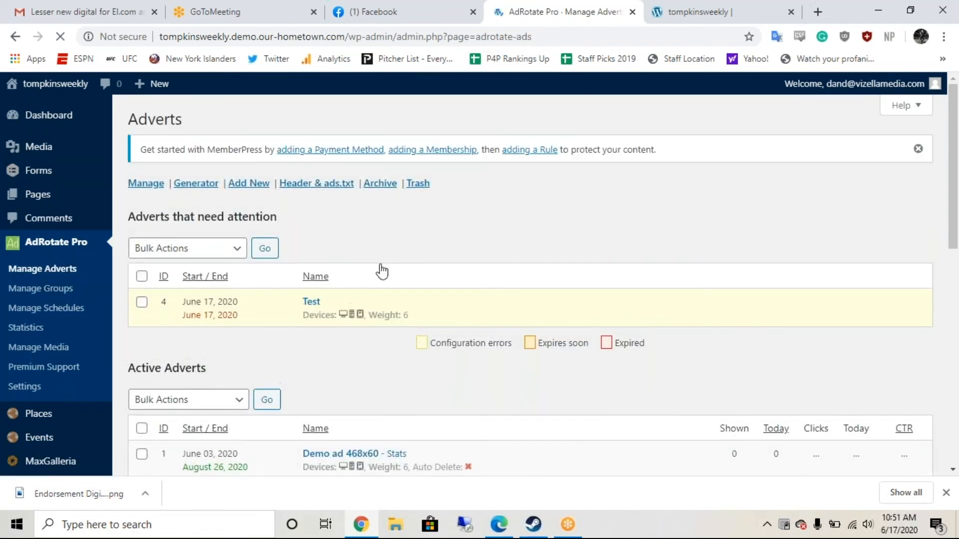
scroll(381, 270, down, 2)
scroll(499, 340, down, 2)
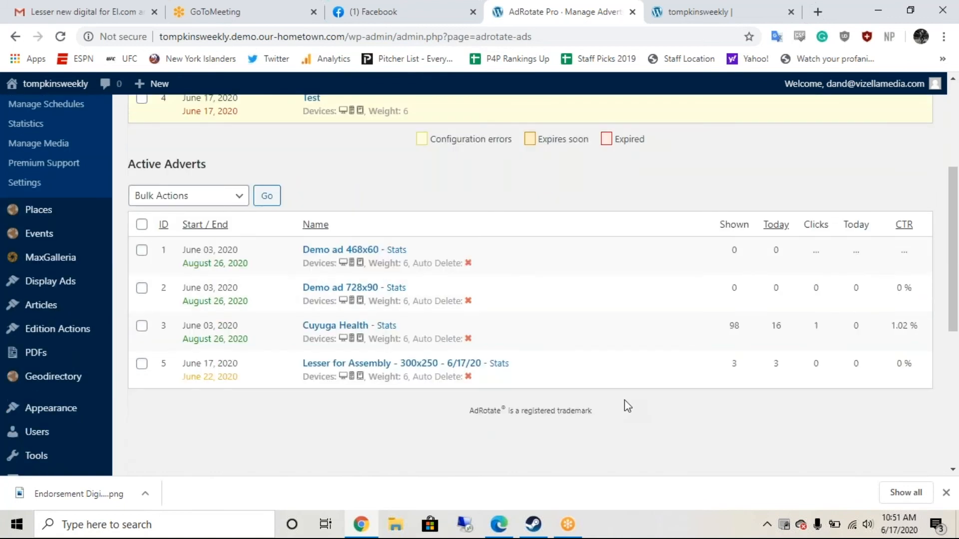
scroll(624, 404, up, 2)
scroll(624, 405, up, 2)
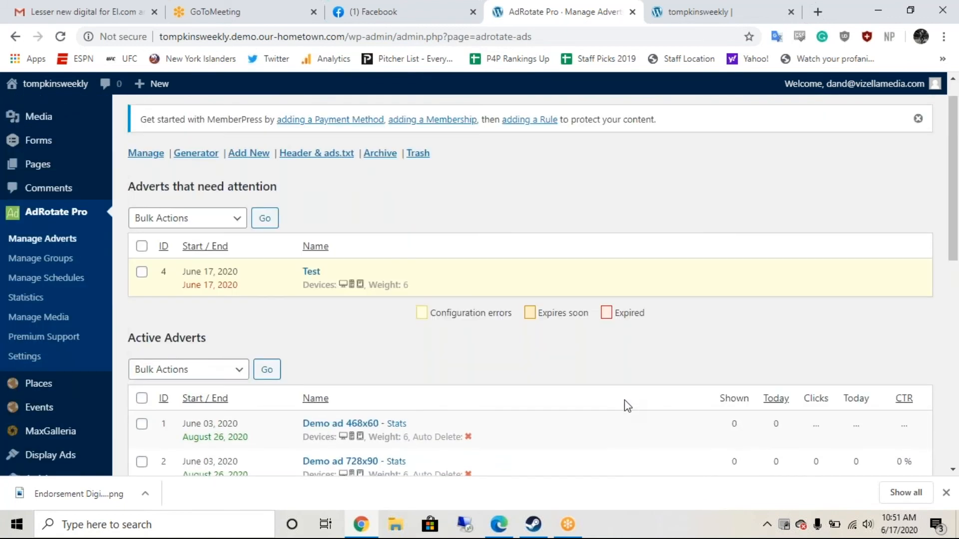
scroll(624, 400, down, 4)
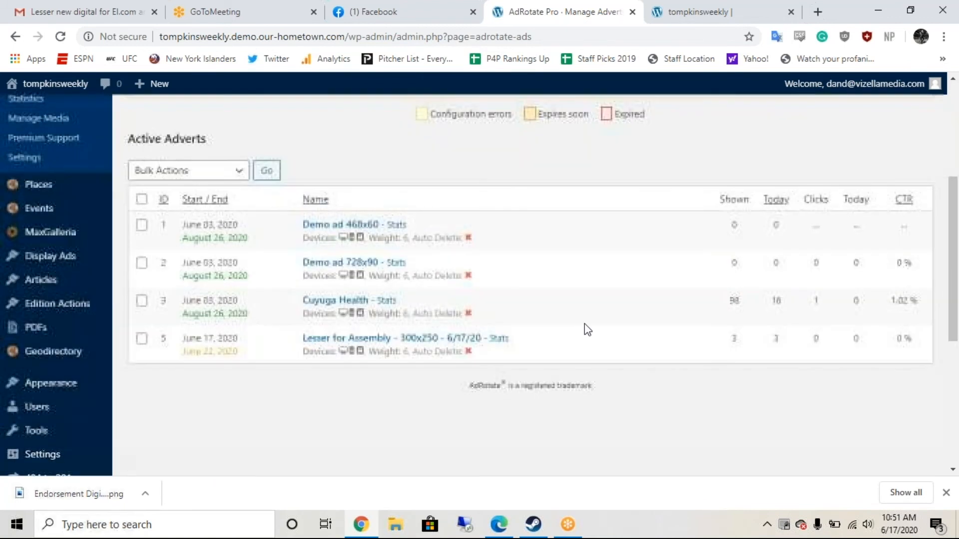
click(401, 339)
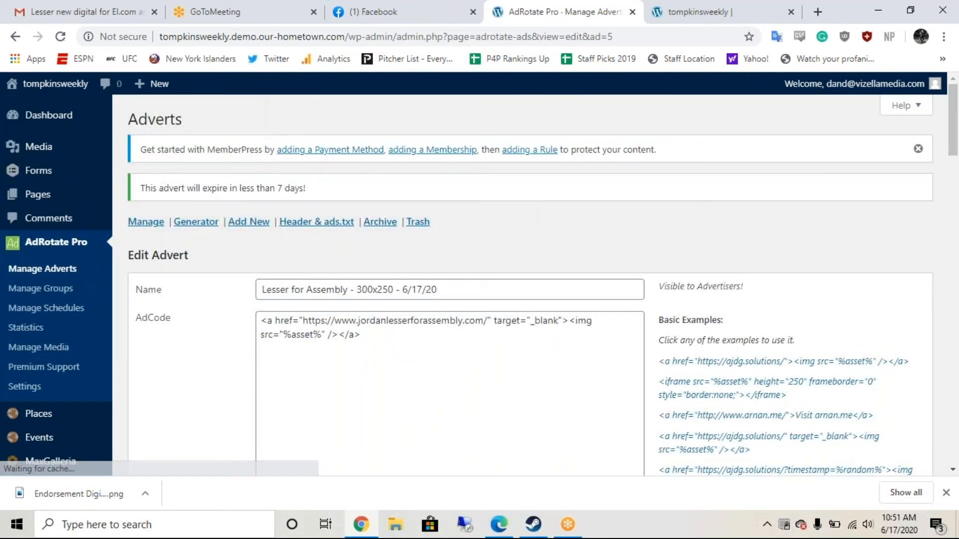
Step: Tick 'Tile 1 - 300x250' under Select Groups for the Lesser for Assembly advert
scroll(529, 284, down, 8)
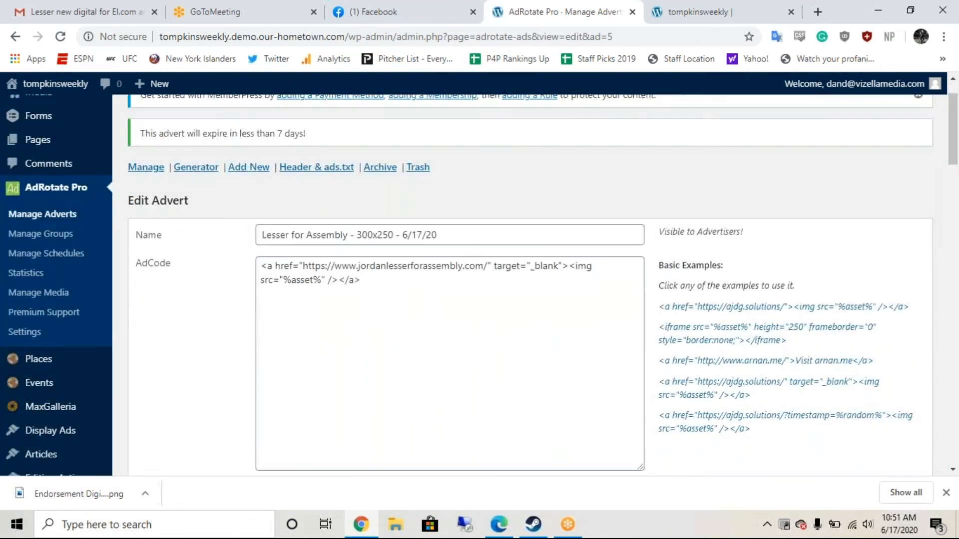
scroll(529, 285, down, 8)
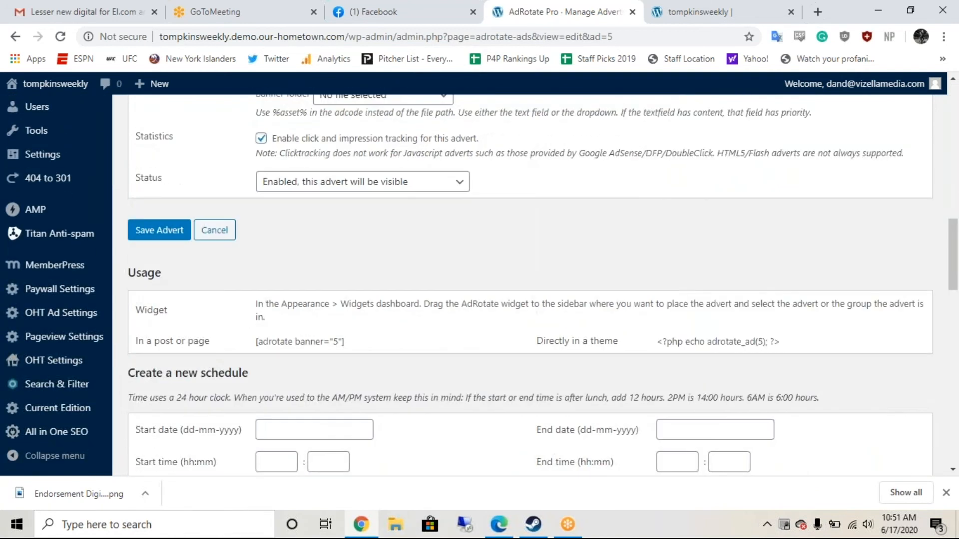
scroll(529, 285, down, 4)
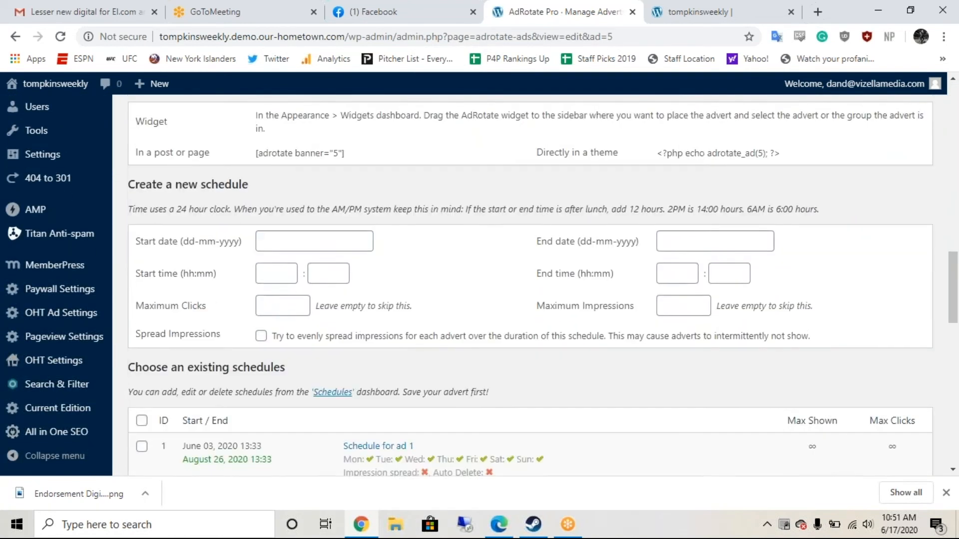
scroll(529, 285, down, 4)
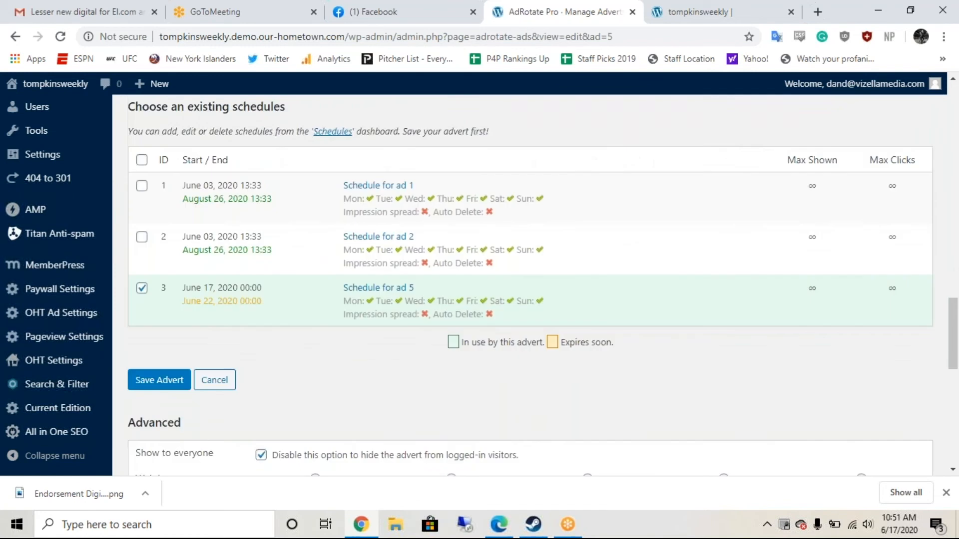
scroll(530, 285, up, 3)
scroll(529, 285, up, 7)
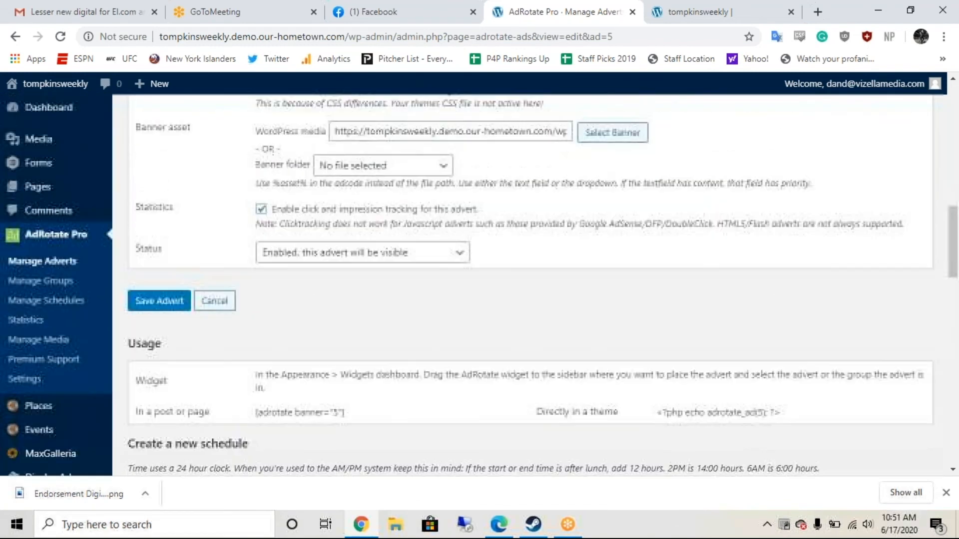
scroll(529, 285, up, 2)
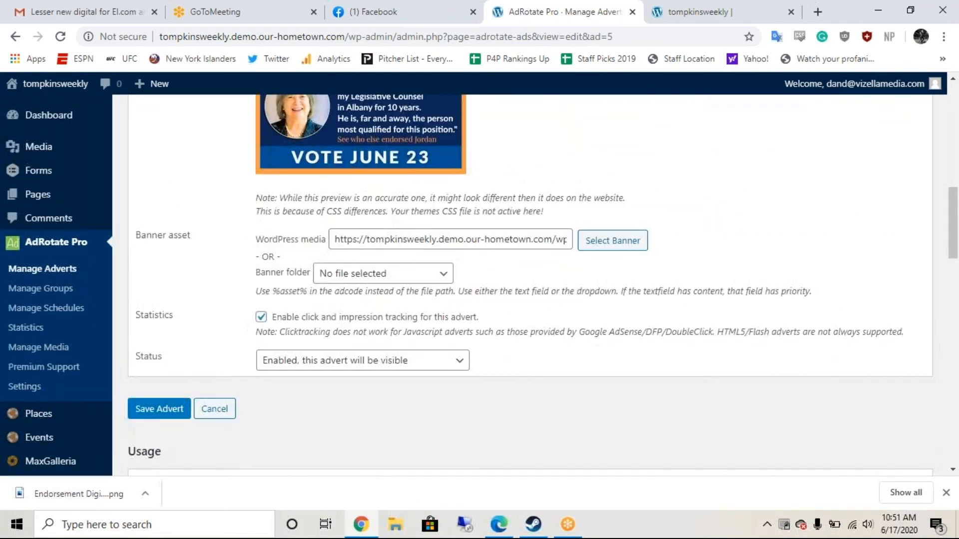
scroll(529, 285, up, 2)
scroll(332, 373, up, 1)
scroll(332, 373, down, 12)
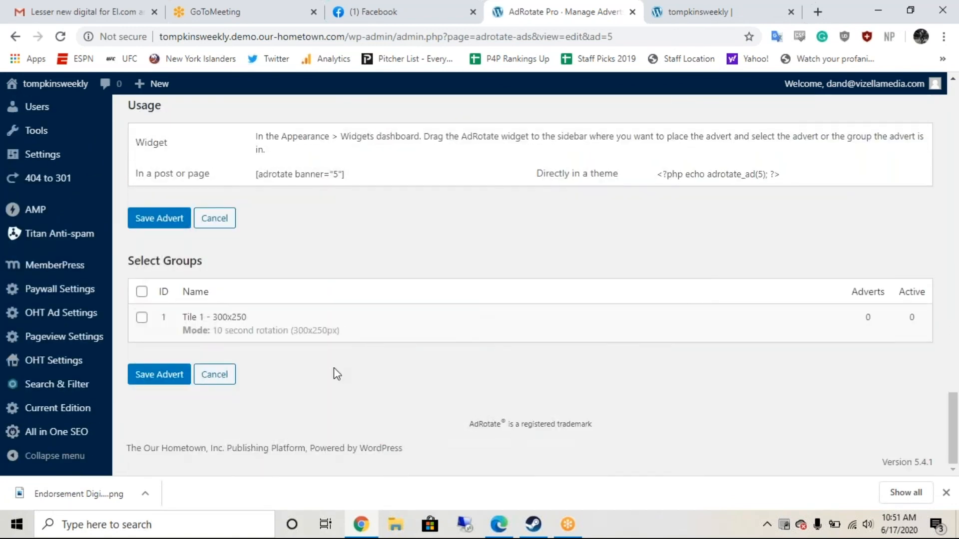
click(143, 319)
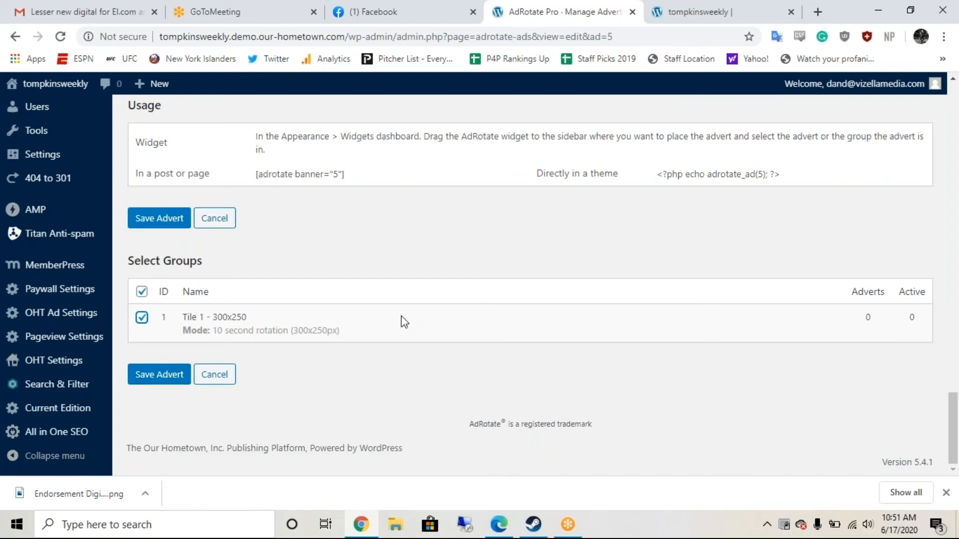
Step: Save the advert with its Tile 1 group assignment and start a new advert
click(153, 379)
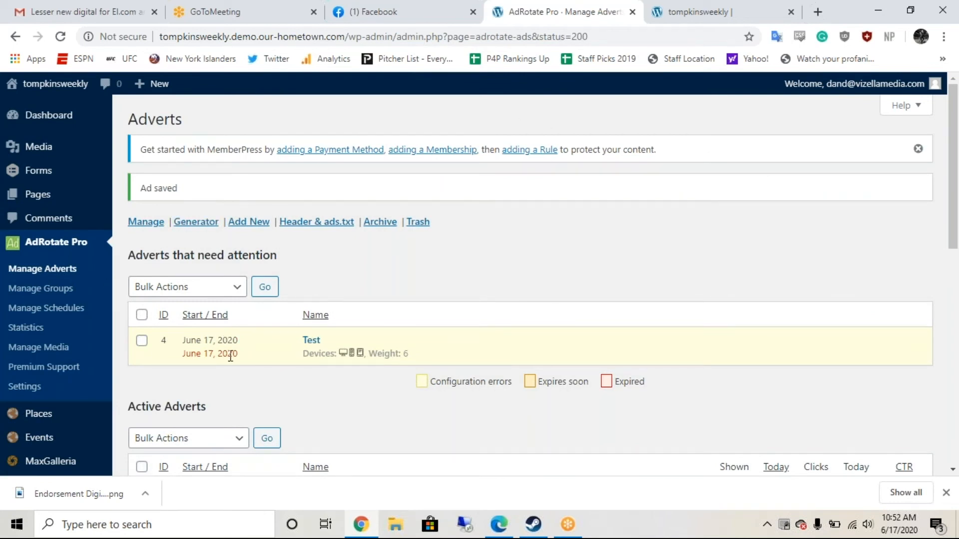
click(258, 221)
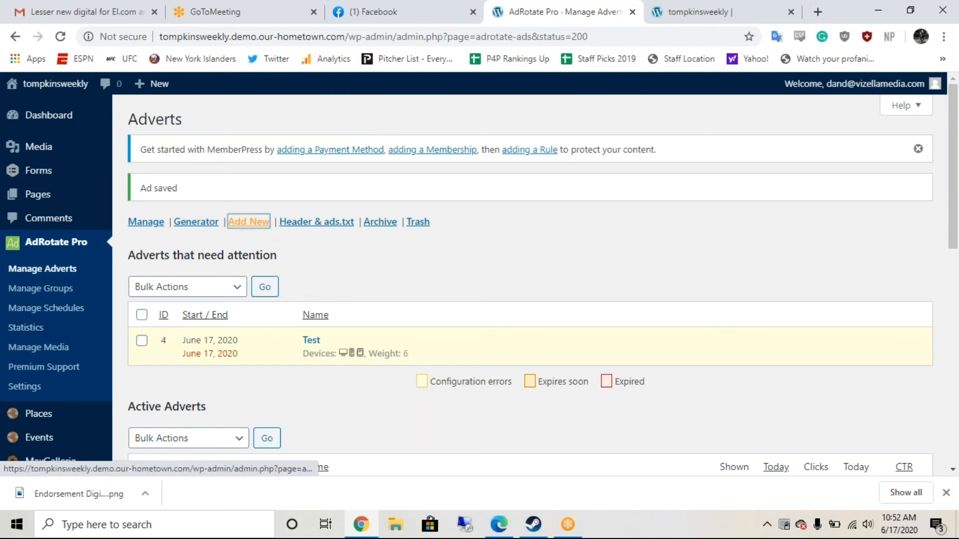
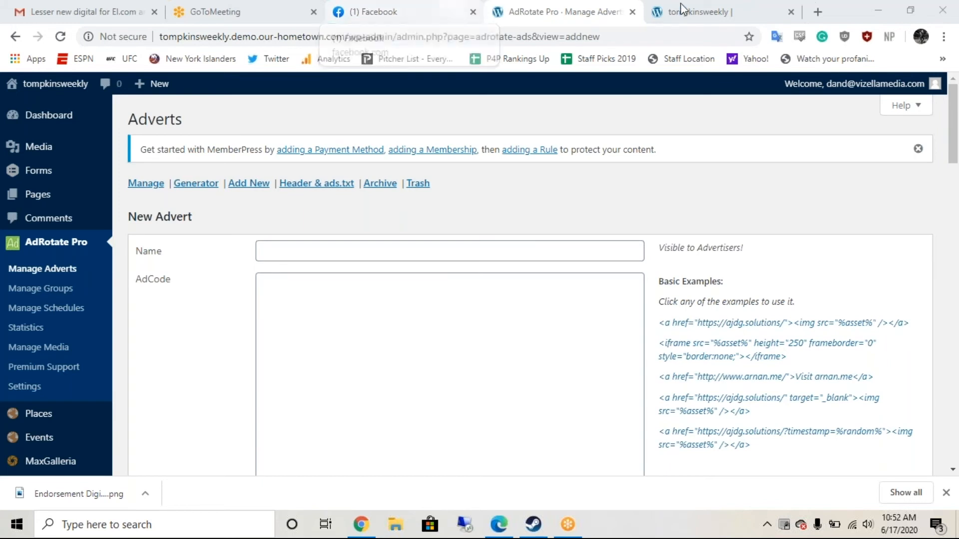
Step: Check the Tompkins Weekly homepage and Facebook tabs, then return to the new advert form
click(680, 10)
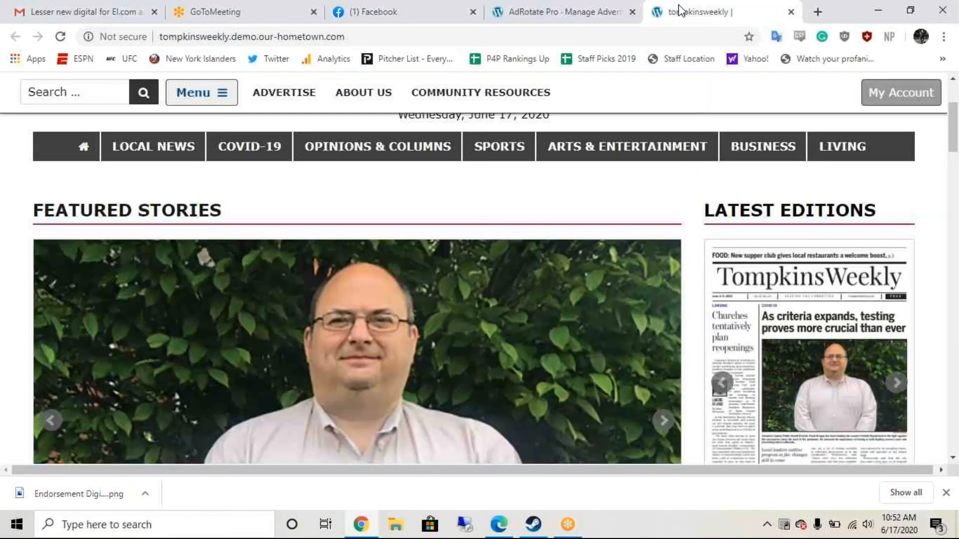
scroll(691, 169, down, 4)
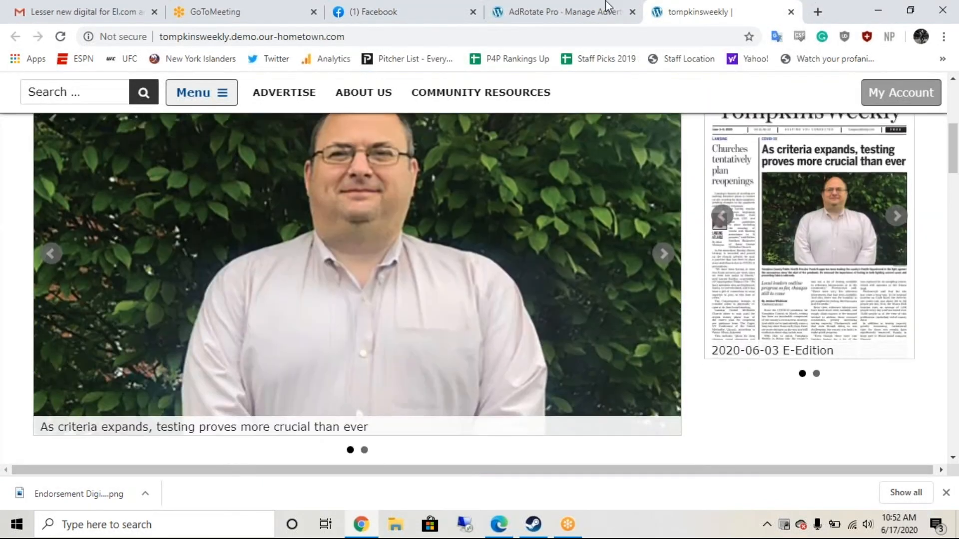
scroll(691, 170, up, 6)
click(439, 20)
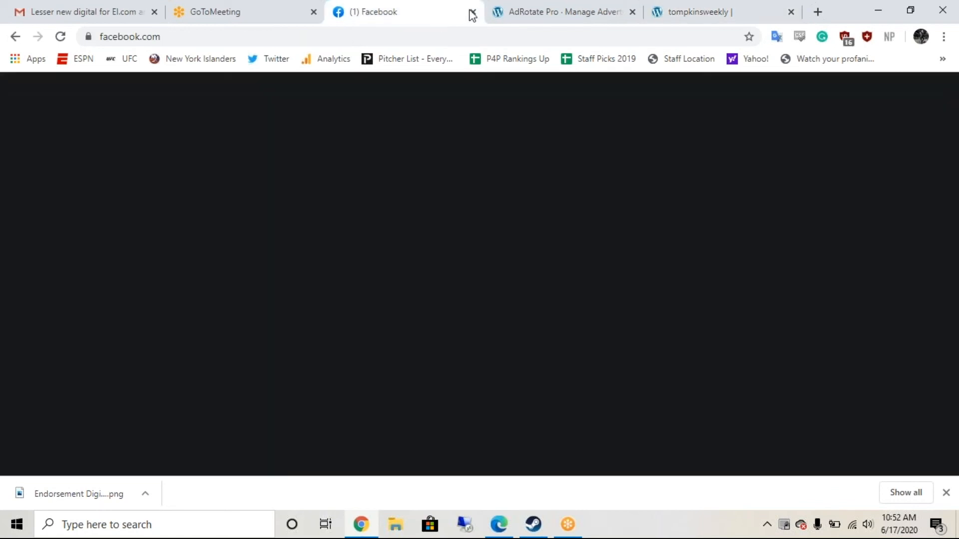
click(516, 19)
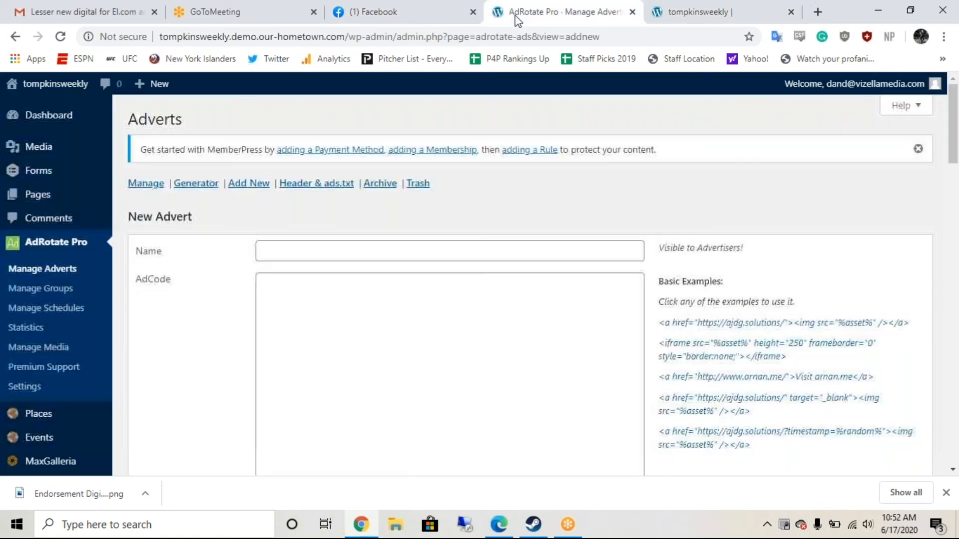
Step: Load espnithaca.com in a new tab and find the William George Agency hiring ad
click(823, 14)
text(espni)
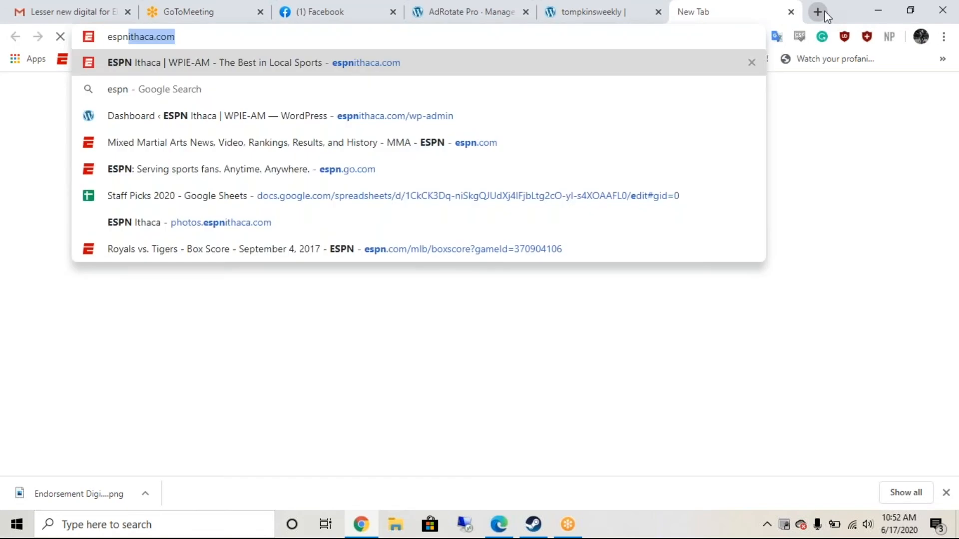
text(t)
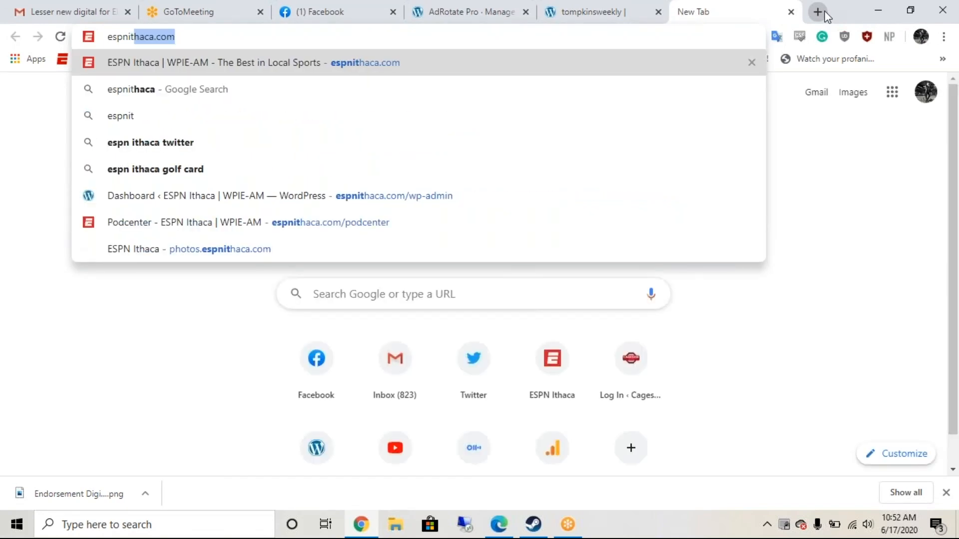
key(Return)
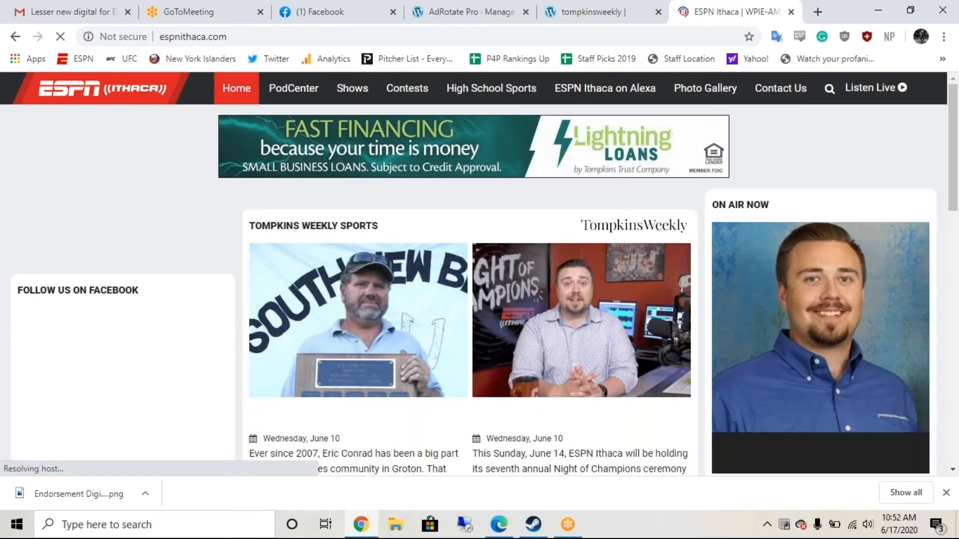
scroll(479, 274, down, 5)
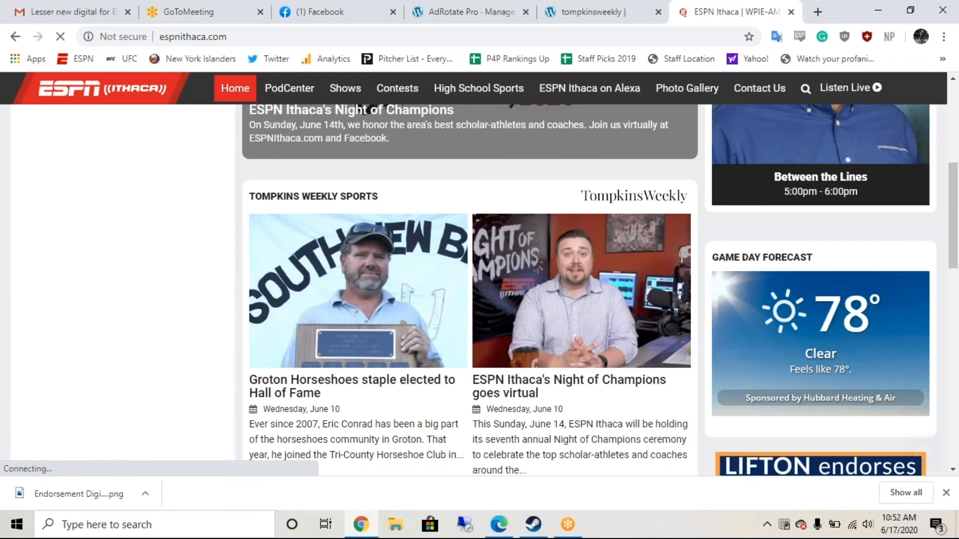
scroll(480, 290, down, 3)
scroll(819, 360, down, 1)
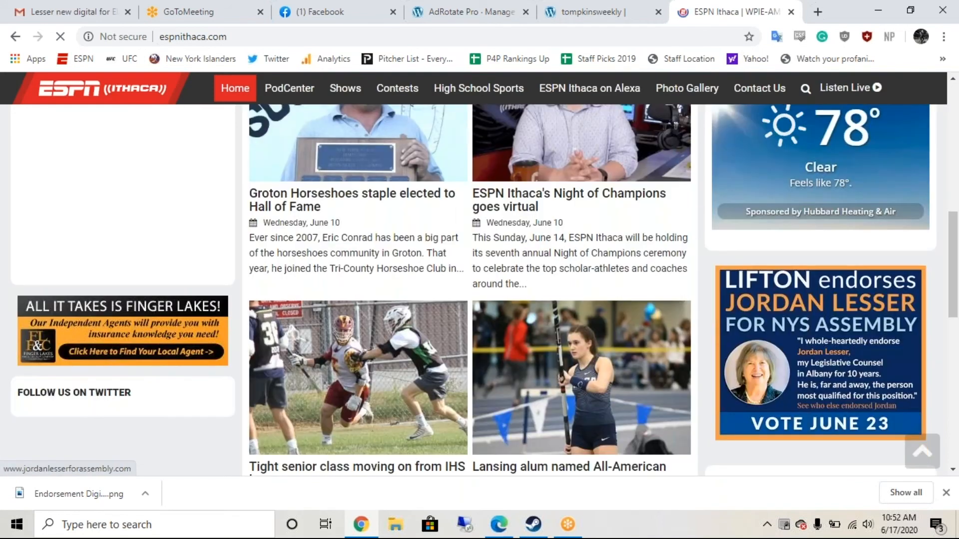
scroll(818, 324, down, 2)
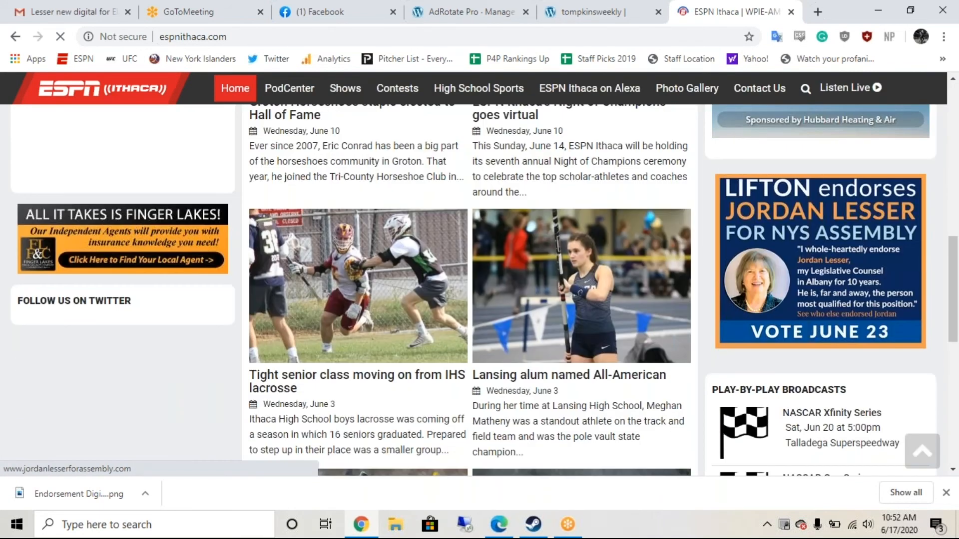
scroll(819, 280, down, 1)
scroll(819, 270, down, 2)
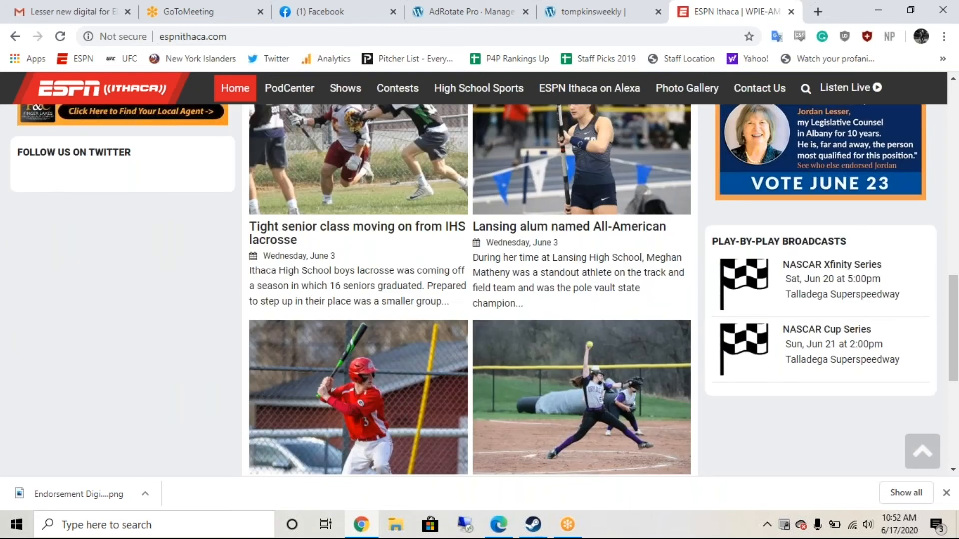
scroll(480, 290, up, 2)
scroll(480, 290, up, 1)
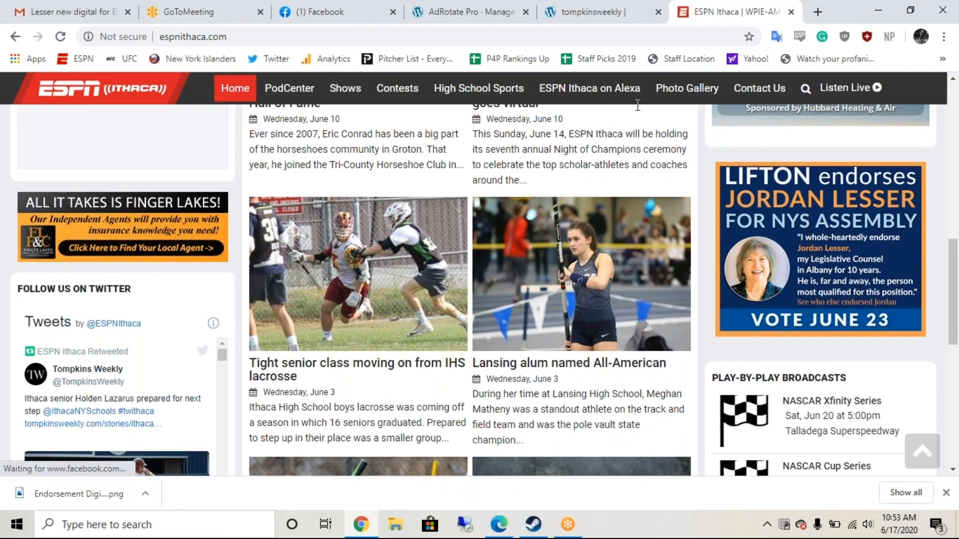
Step: Save the ad image to Downloads as WilliamGeorgeAgency_300x250-Hiring-5_20
click(555, 31)
text(tompkinsweekly)
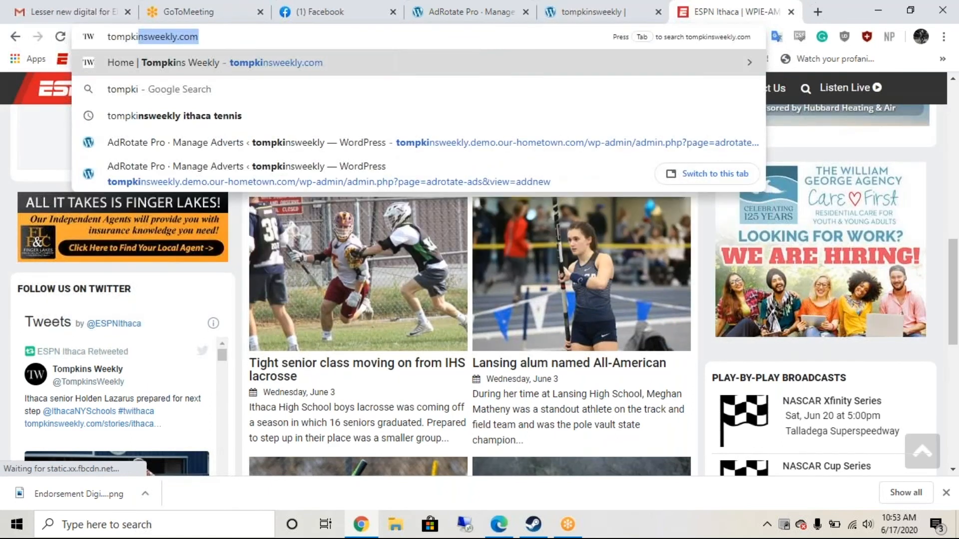
key(Return)
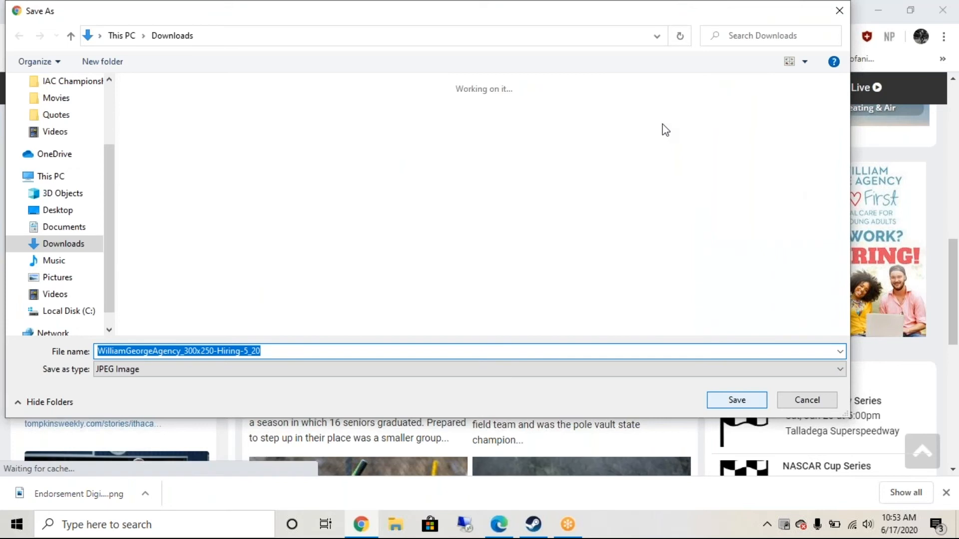
key(Return)
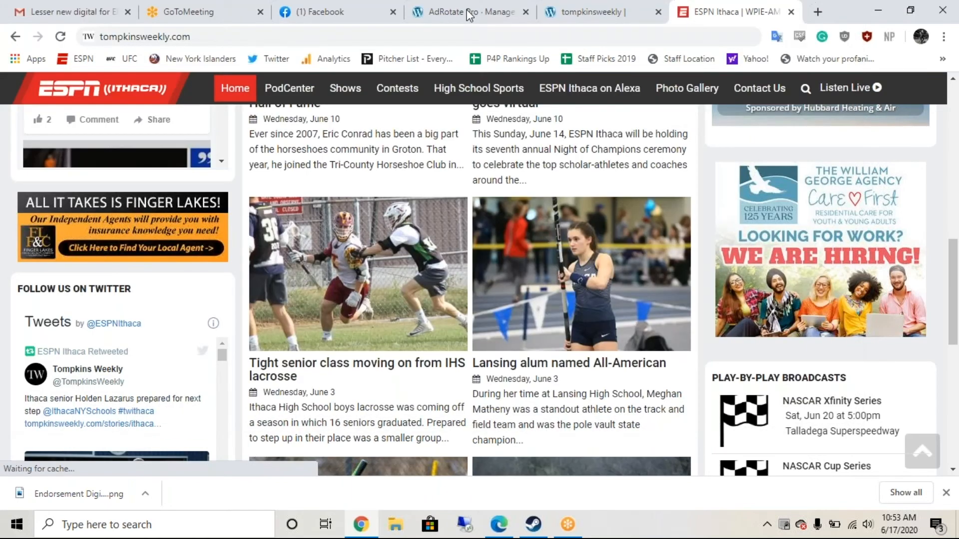
Step: Name the advert 'William George Agency - 300x250 - 6/17/20' and insert the target="_blank" image-link example
click(468, 16)
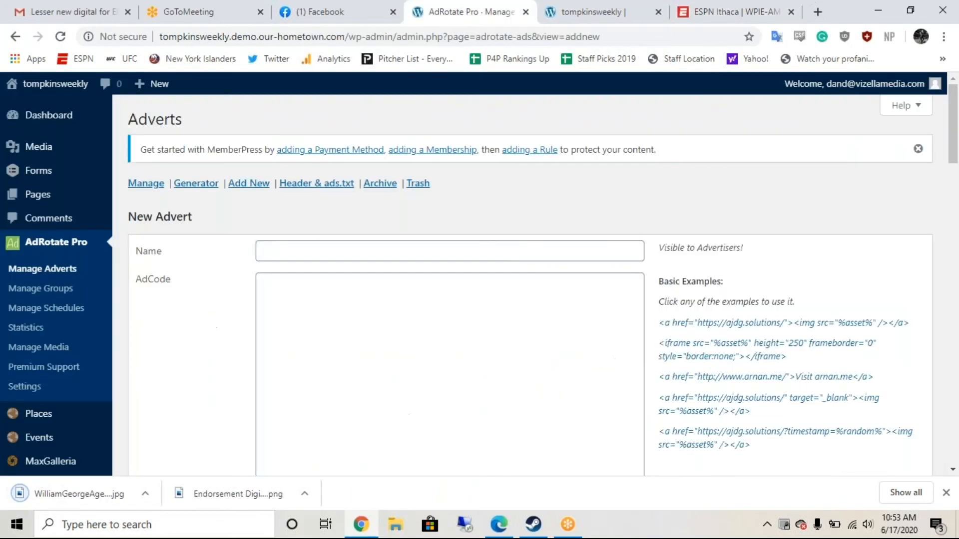
text(William G)
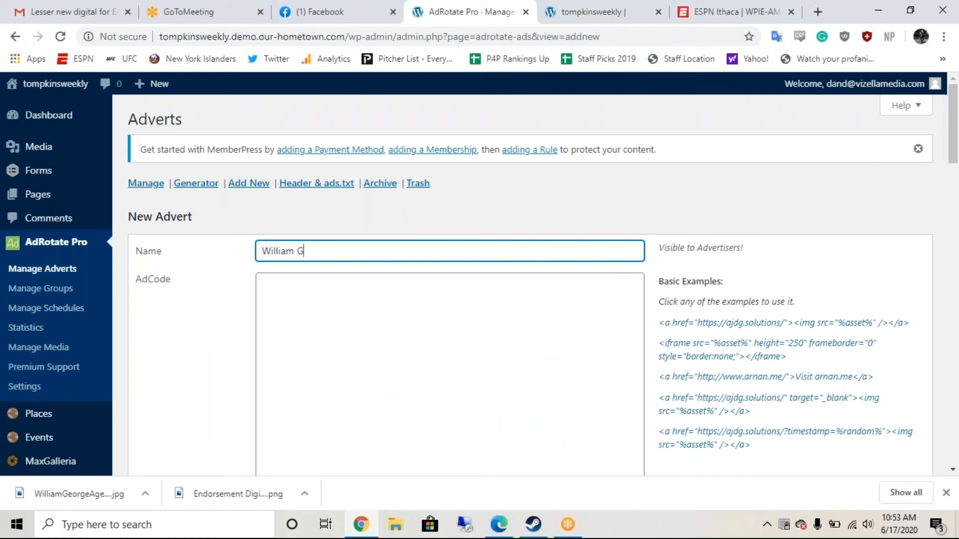
text(eorge Agency - 300x250)
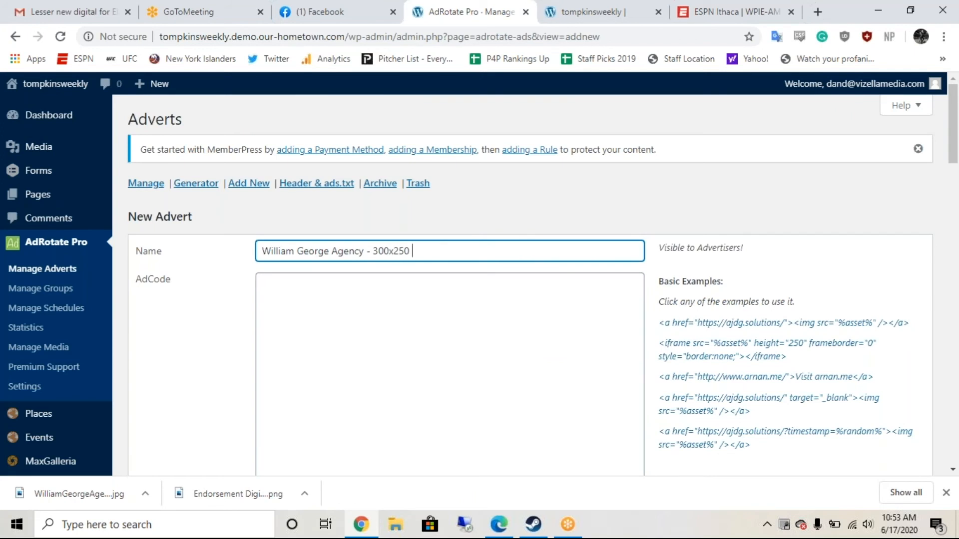
text( -)
text(6/17/20)
click(720, 412)
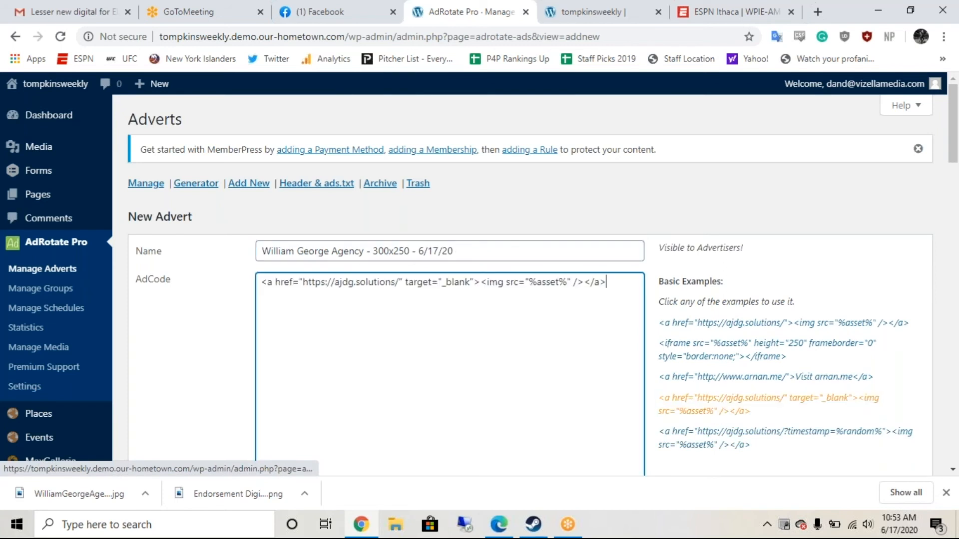
click(734, 12)
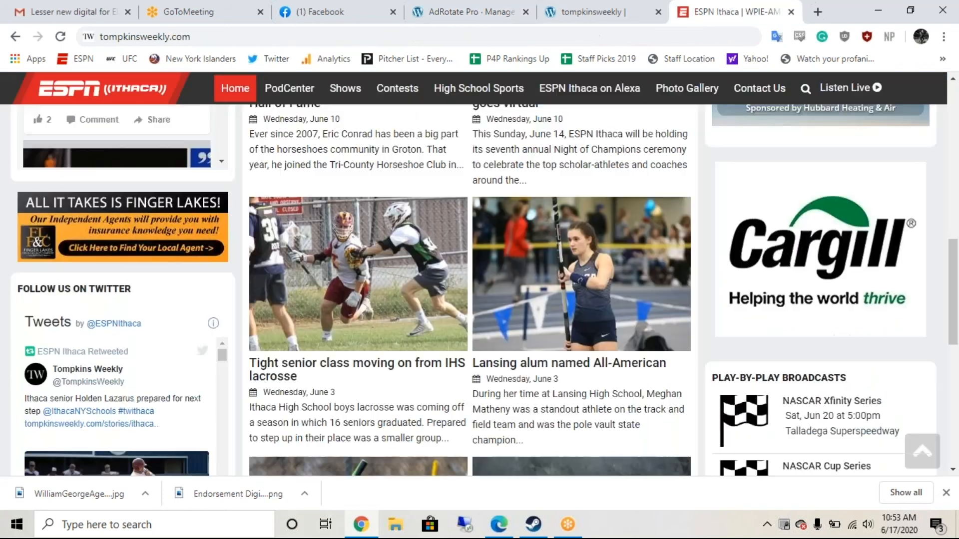
Step: Google 'william george agency' and copy the wgaforchildren.org result's link address
click(816, 12)
text(wi)
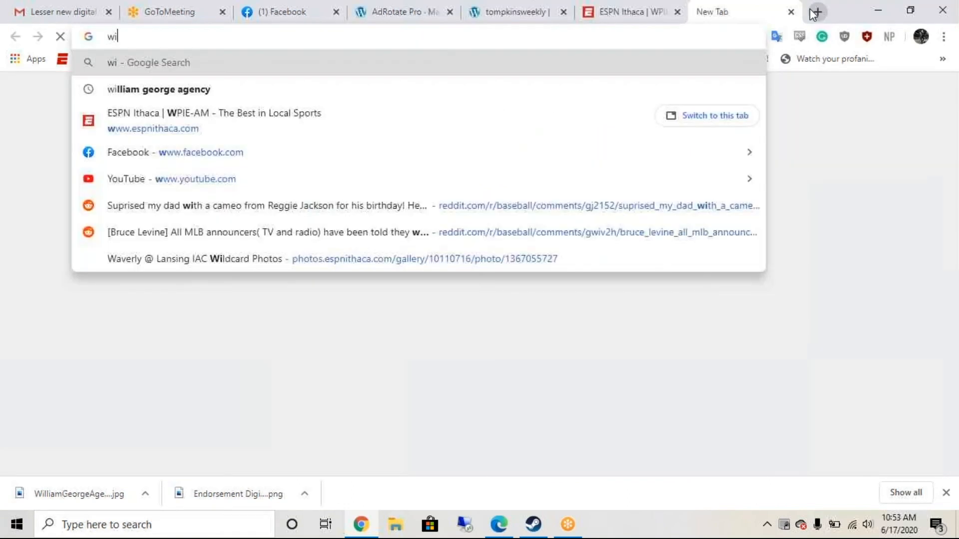
text(lli)
key(Up)
key(Up)
key(Up)
key(Up)
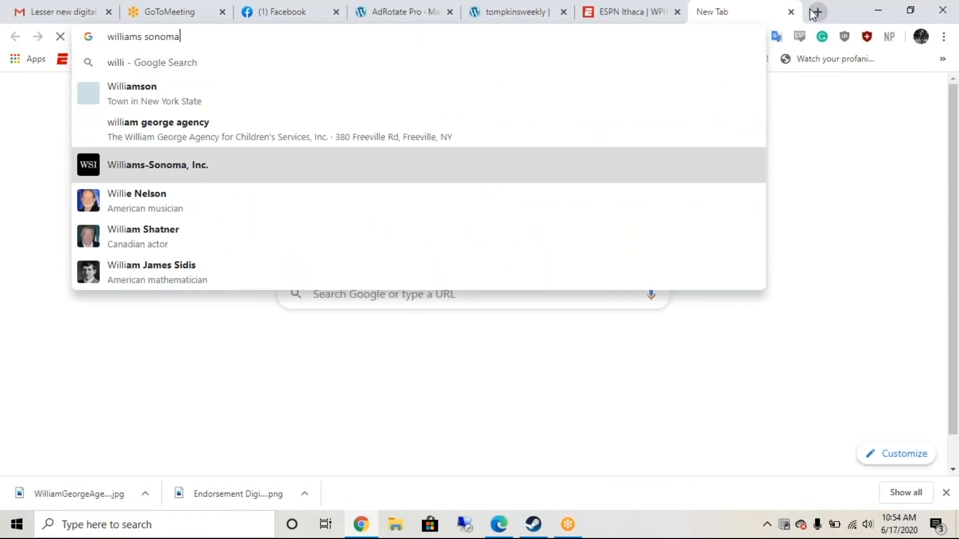
key(Up)
key(Return)
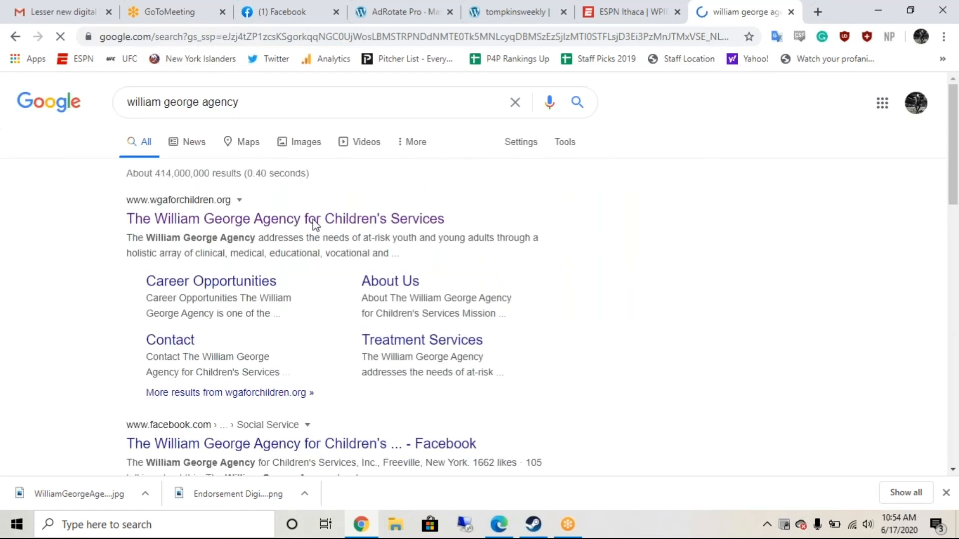
right_click(316, 220)
click(368, 302)
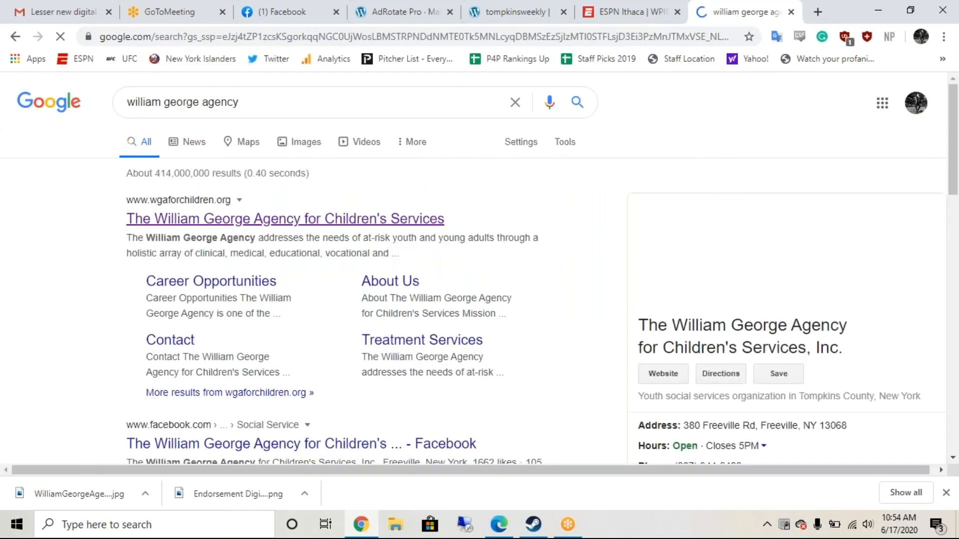
click(517, 12)
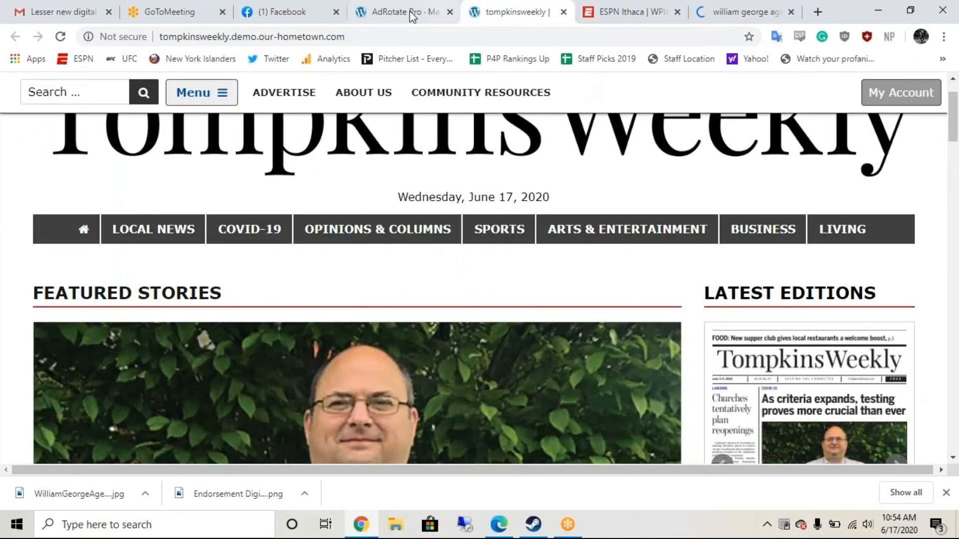
click(410, 11)
Step: Replace the sample link in the AdCode with the wgaforchildren.org address
drag(400, 282, 301, 282)
key(ctrl+v)
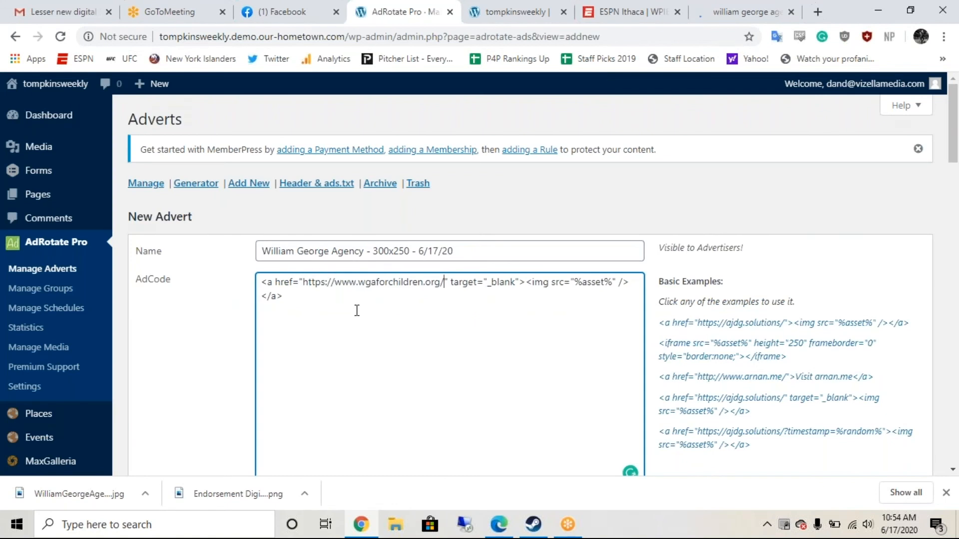
scroll(357, 310, down, 8)
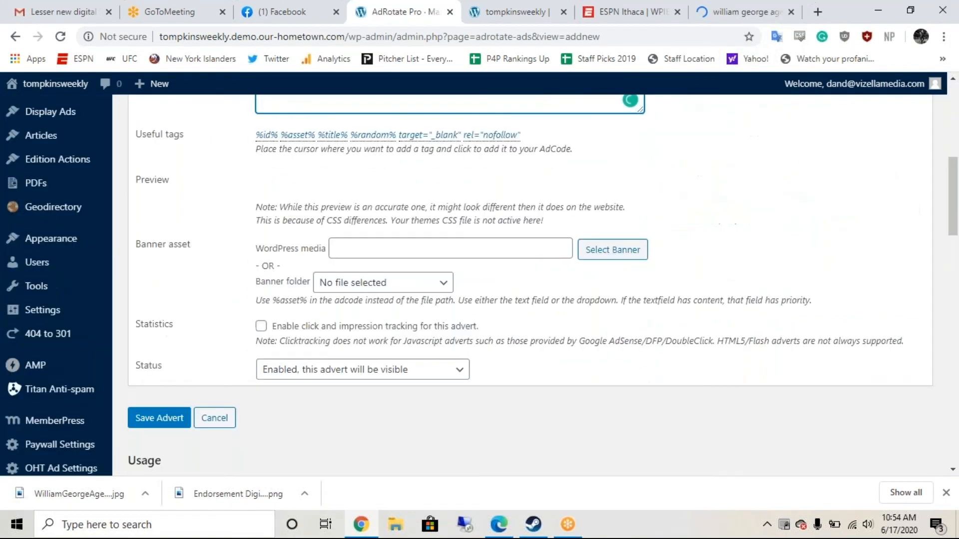
scroll(480, 284, down, 1)
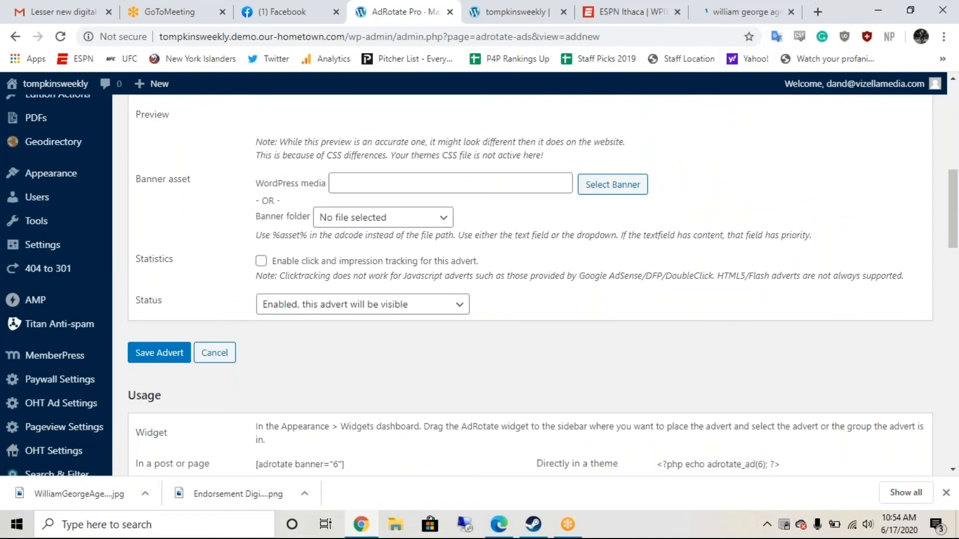
scroll(479, 284, down, 1)
scroll(479, 284, down, 2)
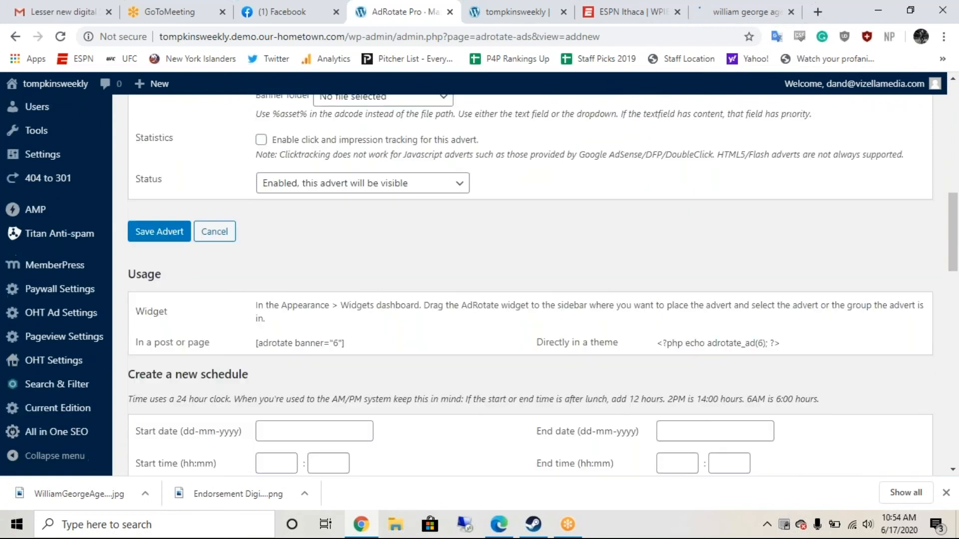
scroll(480, 284, down, 2)
scroll(479, 284, up, 4)
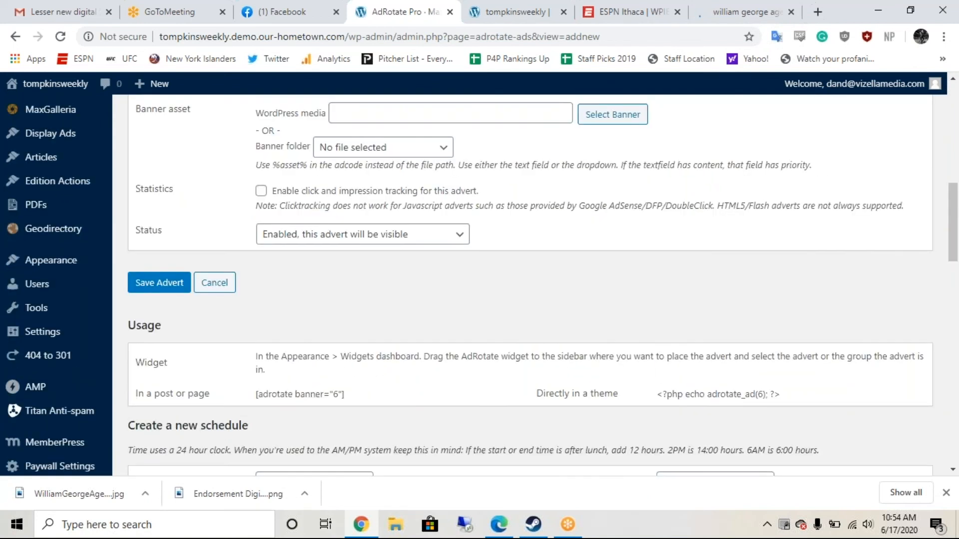
scroll(610, 301, up, 2)
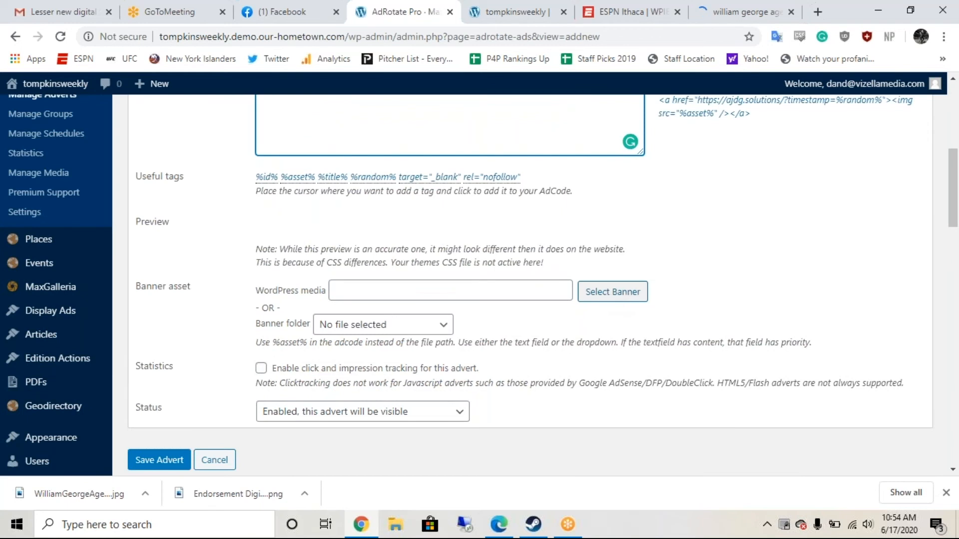
Step: Upload the WilliamGeorgeAgency hiring image and choose it as the advert banner
click(612, 292)
drag(85, 501, 434, 296)
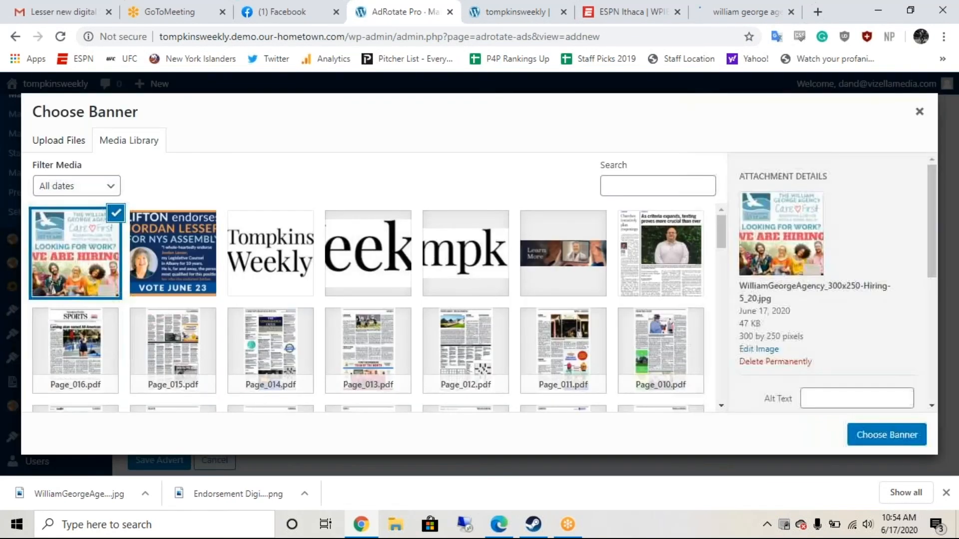
click(866, 436)
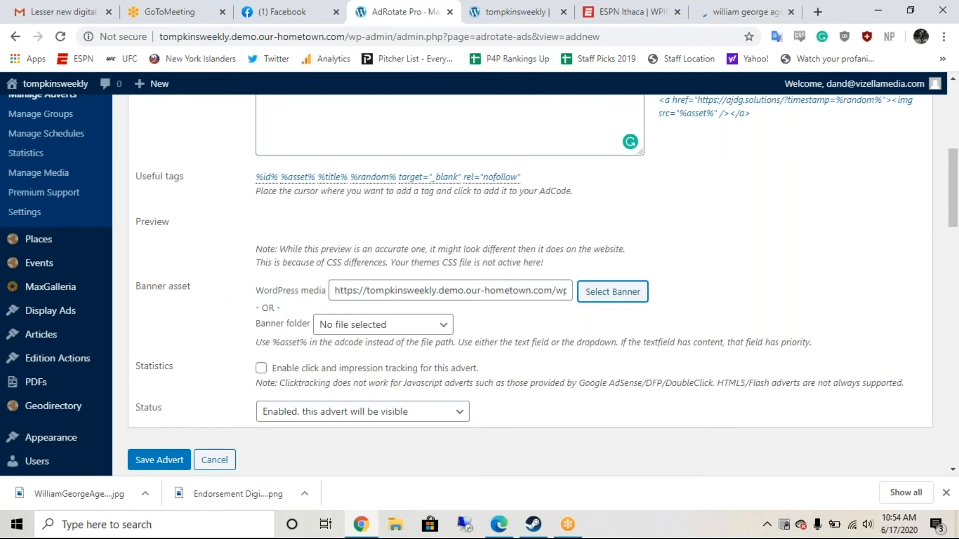
Step: Enable click and impression tracking for the advert
scroll(529, 285, up, 5)
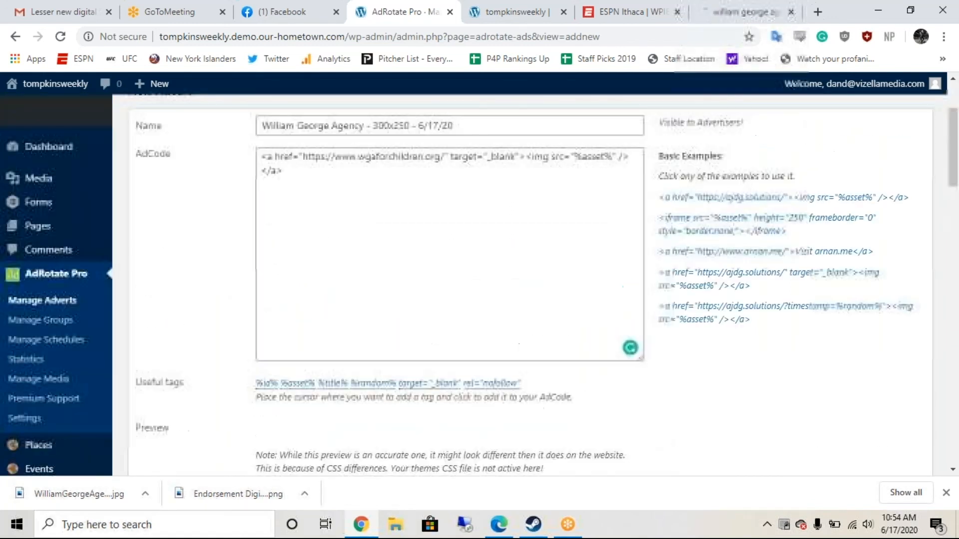
scroll(466, 199, down, 4)
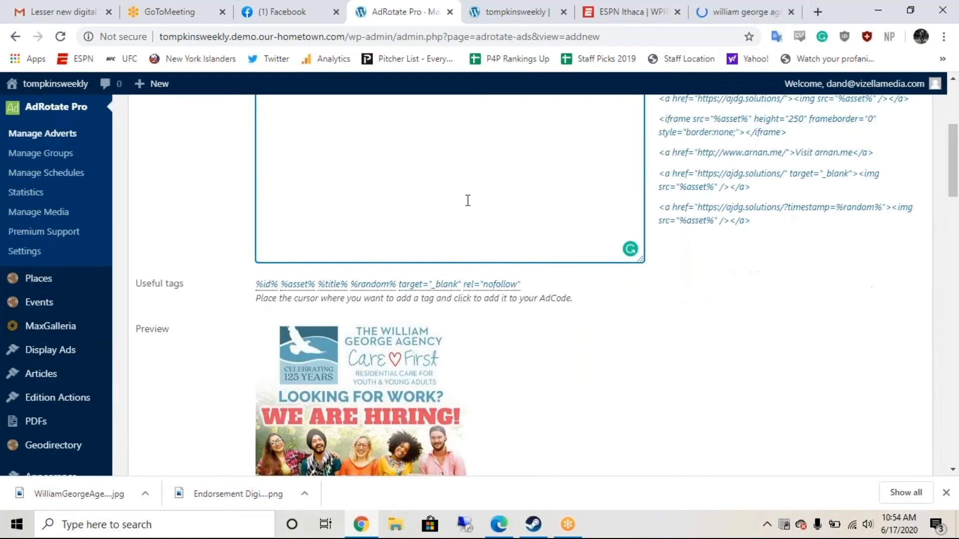
scroll(519, 367, down, 5)
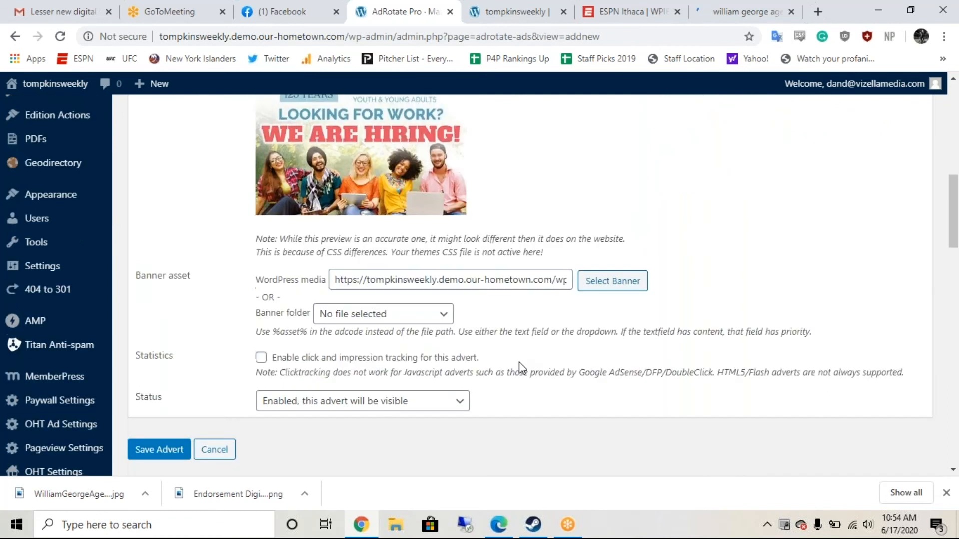
scroll(520, 367, down, 1)
click(260, 292)
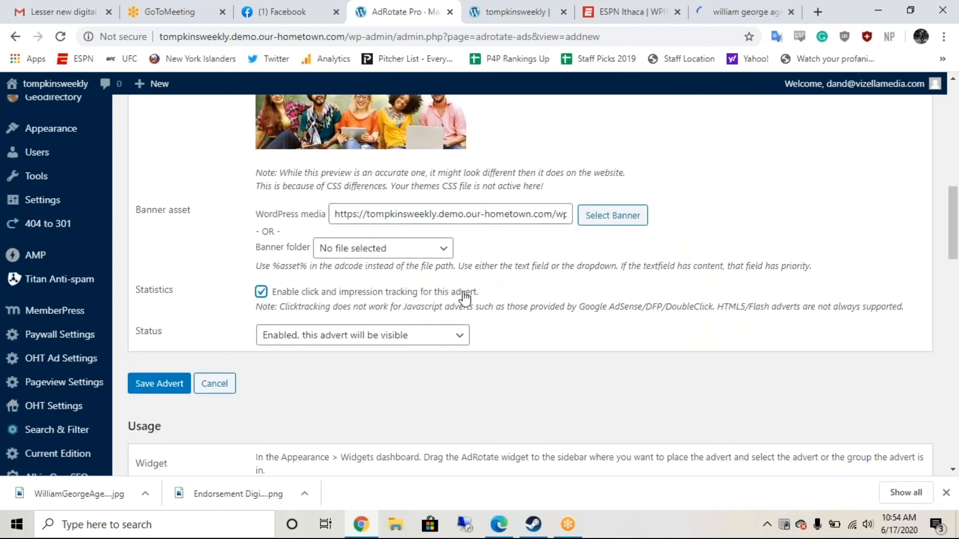
Step: Set the new schedule's start to 17 June 2020 at 00:00
scroll(575, 314, down, 4)
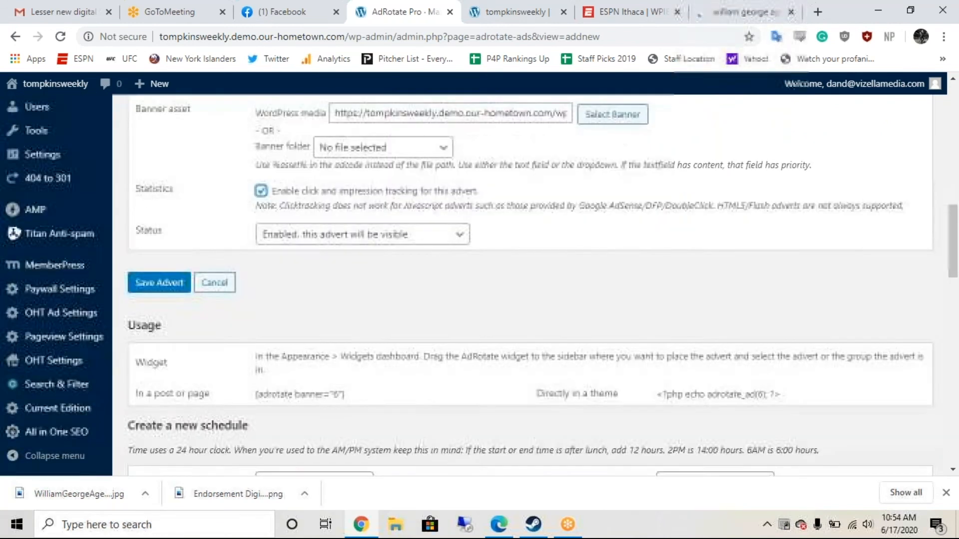
scroll(383, 277, down, 3)
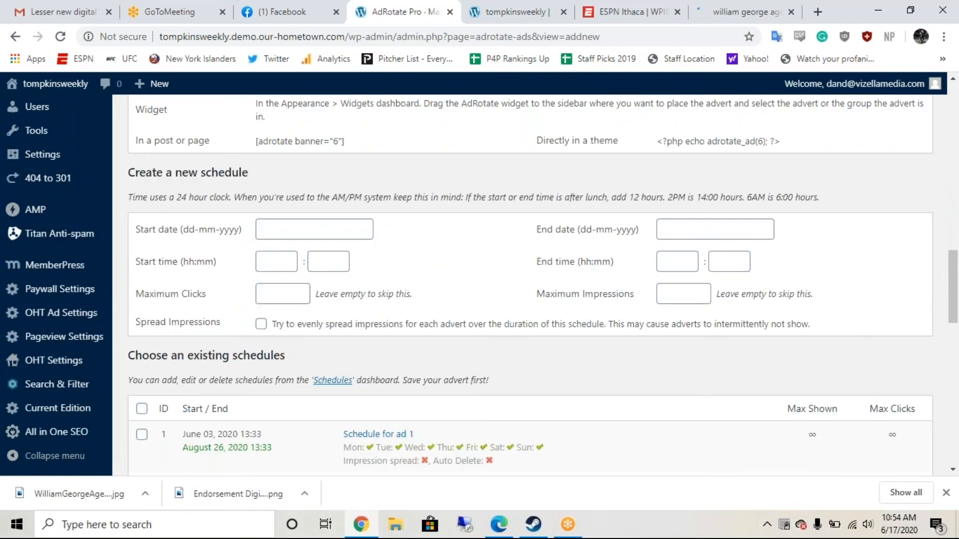
click(314, 229)
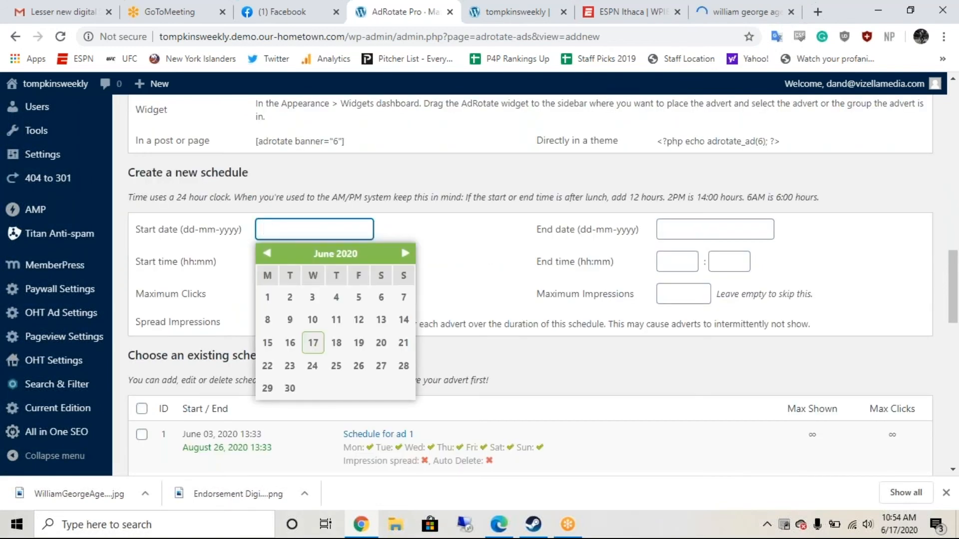
click(314, 344)
click(276, 264)
text(00)
key(Tab)
text(00)
key(Tab)
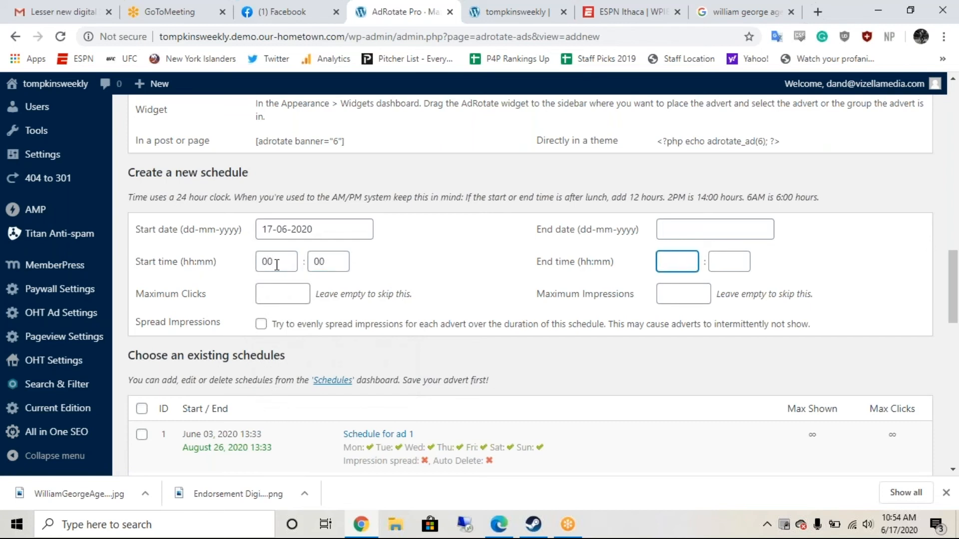
Step: Set the schedule's end to 22 June 2020 at 00:00
click(677, 230)
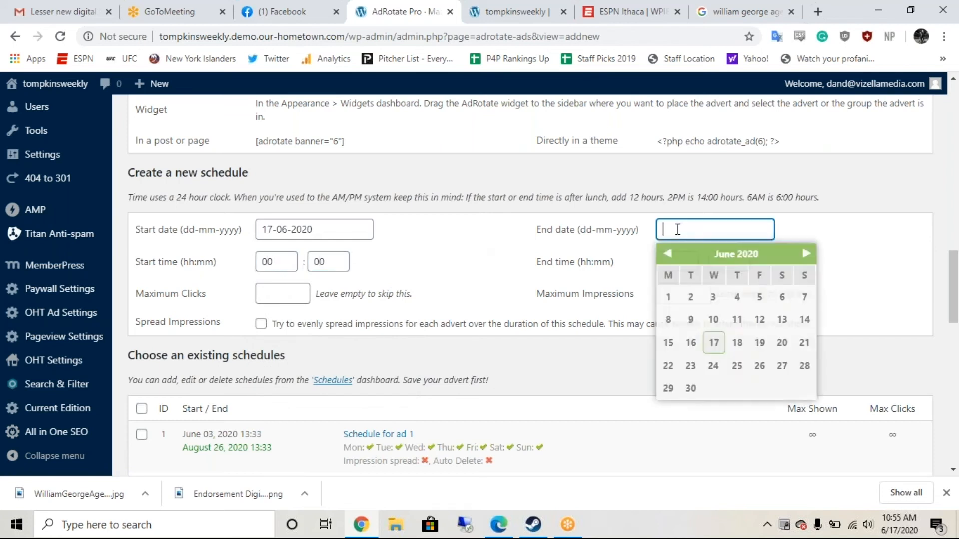
click(668, 366)
click(678, 268)
text(00)
key(Tab)
text(00)
key(Tab)
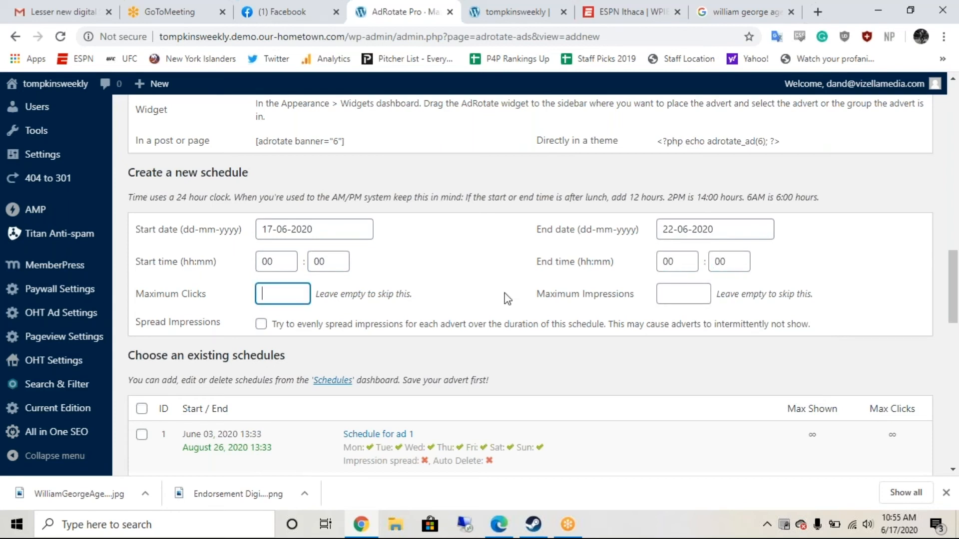
Step: Tick the June 17–22 schedule to assign it to the advert
scroll(505, 298, down, 4)
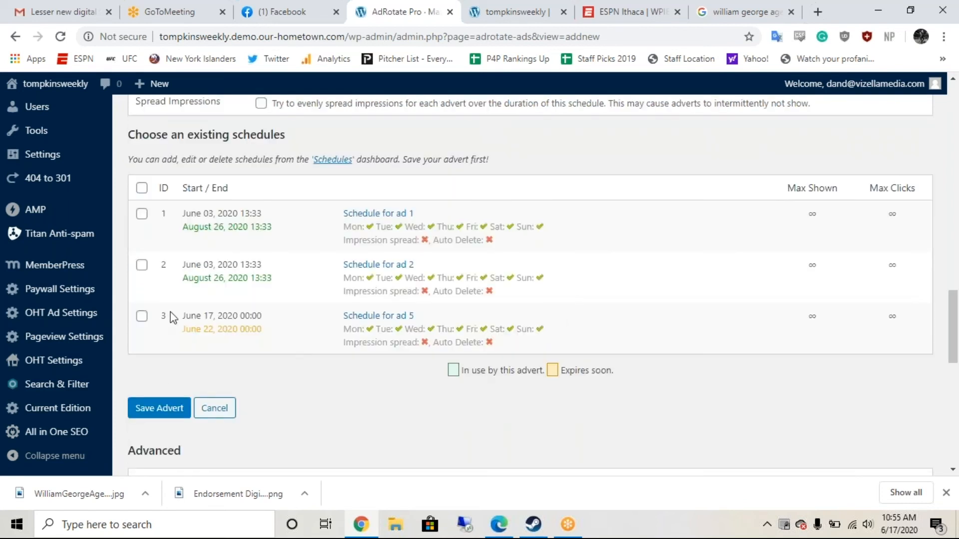
click(141, 316)
scroll(241, 376, down, 2)
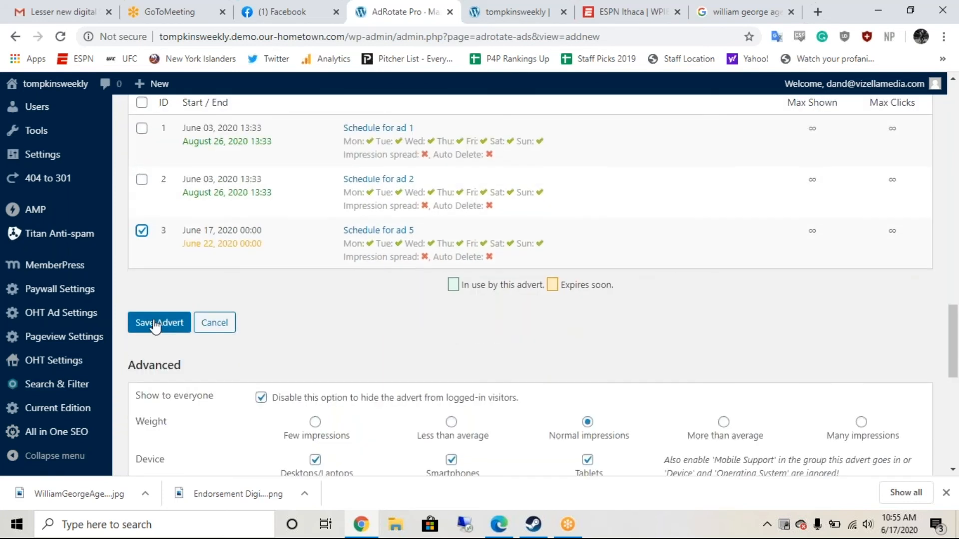
scroll(277, 349, down, 5)
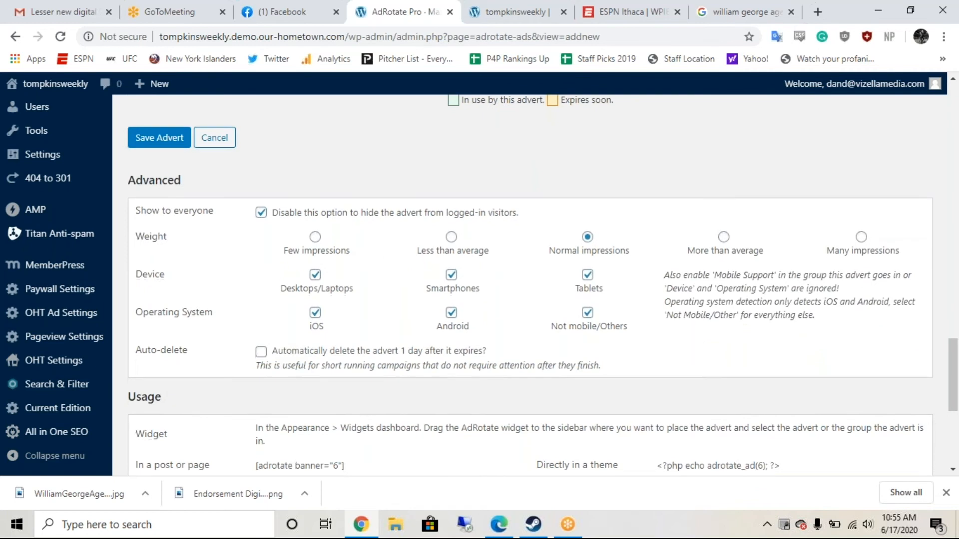
scroll(142, 336, down, 5)
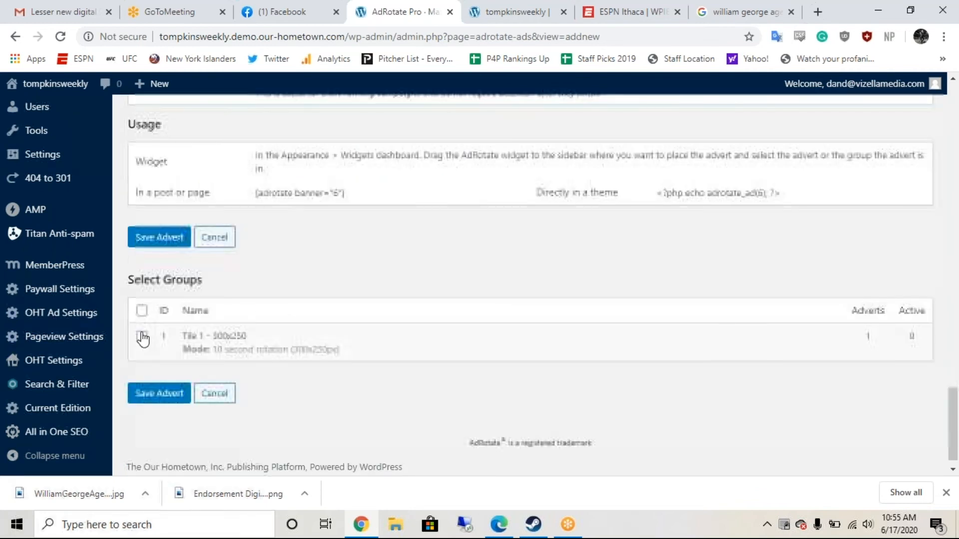
Step: Tick Tile 1 - 300x250 under Select Groups and save the William George Agency advert
click(142, 336)
scroll(141, 350, up, 1)
scroll(142, 360, down, 2)
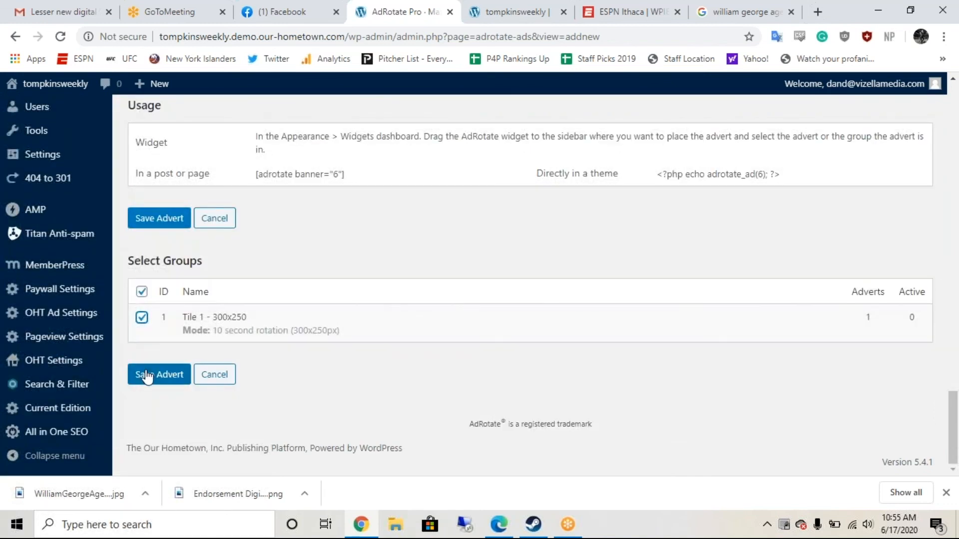
click(146, 376)
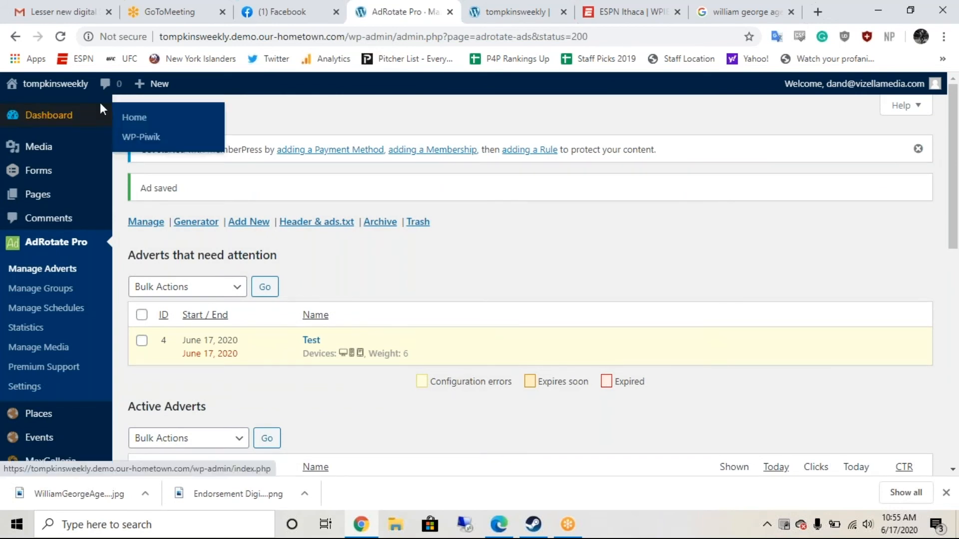
mouse_move(71, 89)
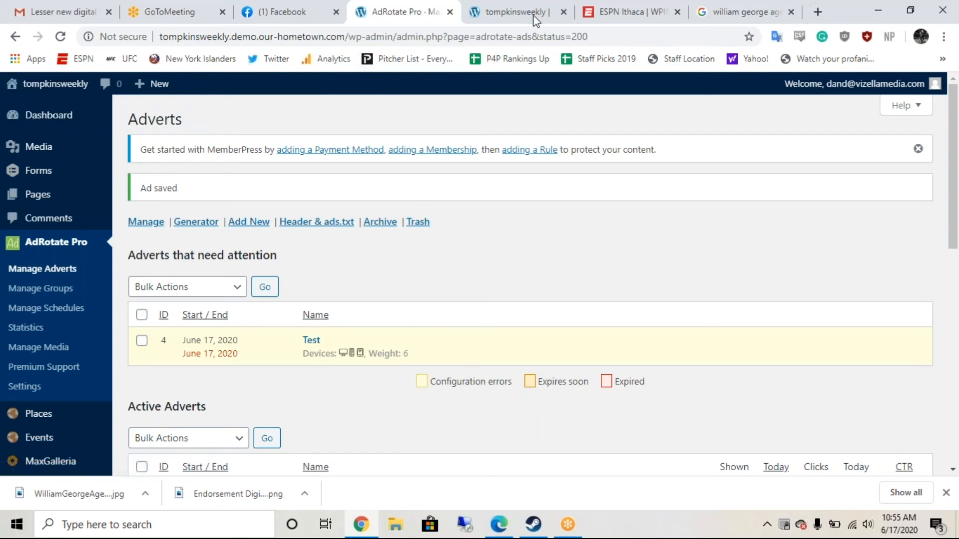
Step: Open the live Tompkins Weekly site from the admin bar and launch the Customizer
click(515, 12)
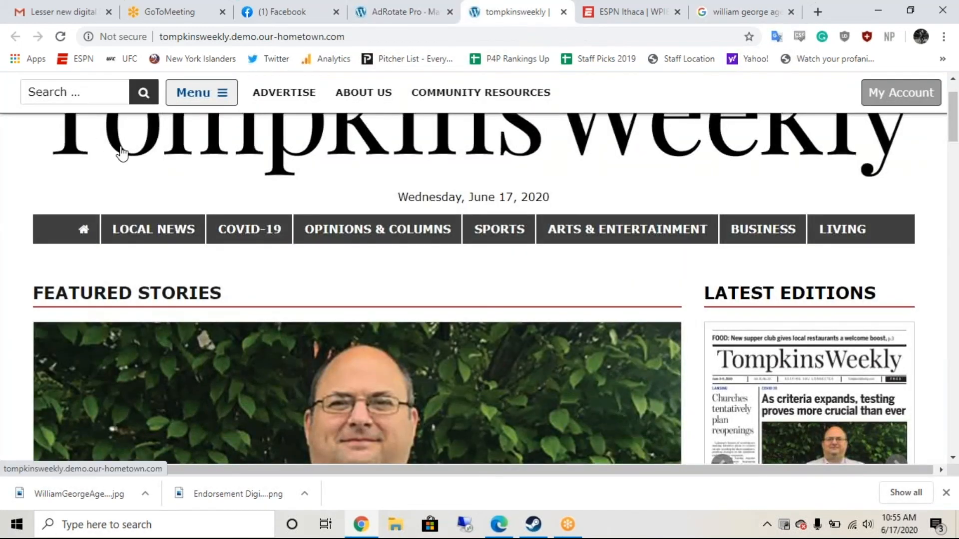
scroll(136, 139, up, 1)
scroll(137, 140, up, 1)
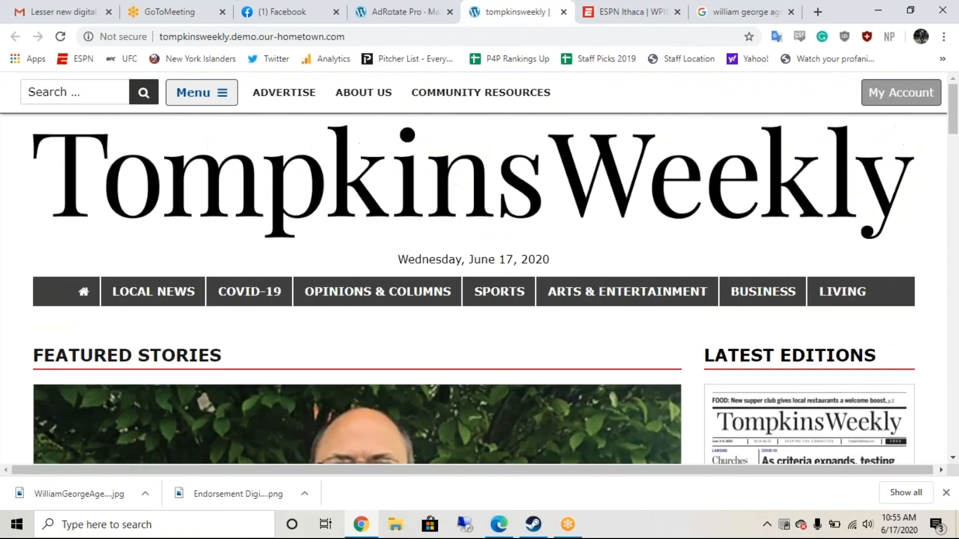
click(403, 12)
click(55, 84)
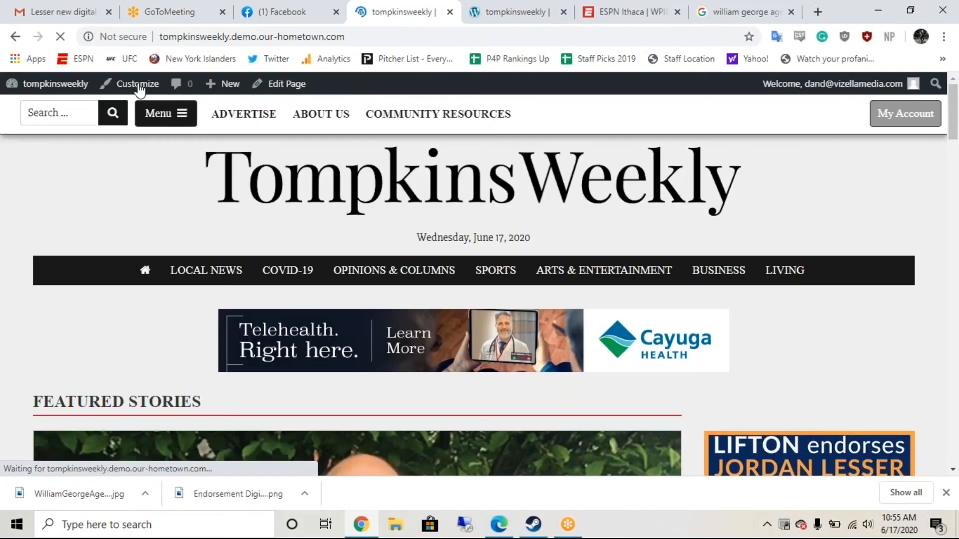
click(138, 85)
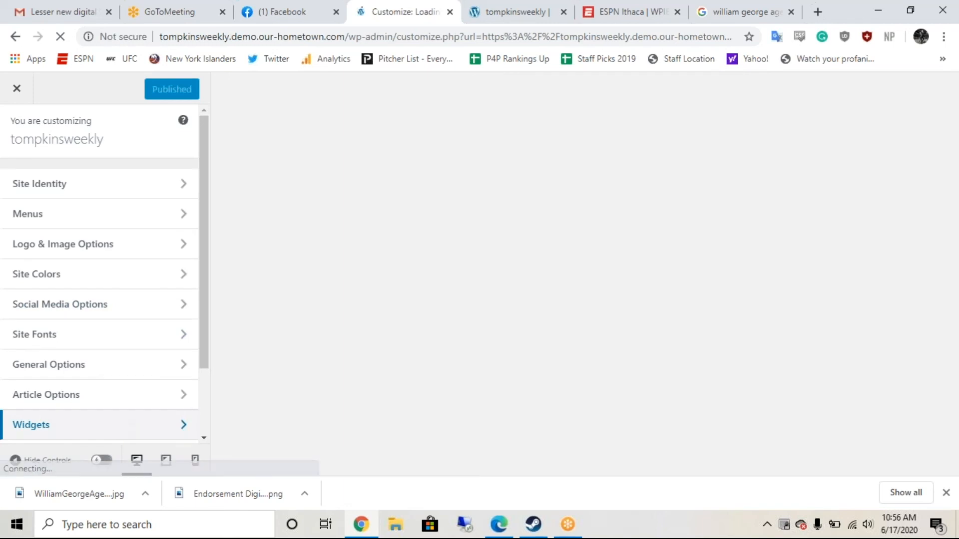
Step: Go to Widgets in the Customizer and open the Default Sidebar area
click(120, 426)
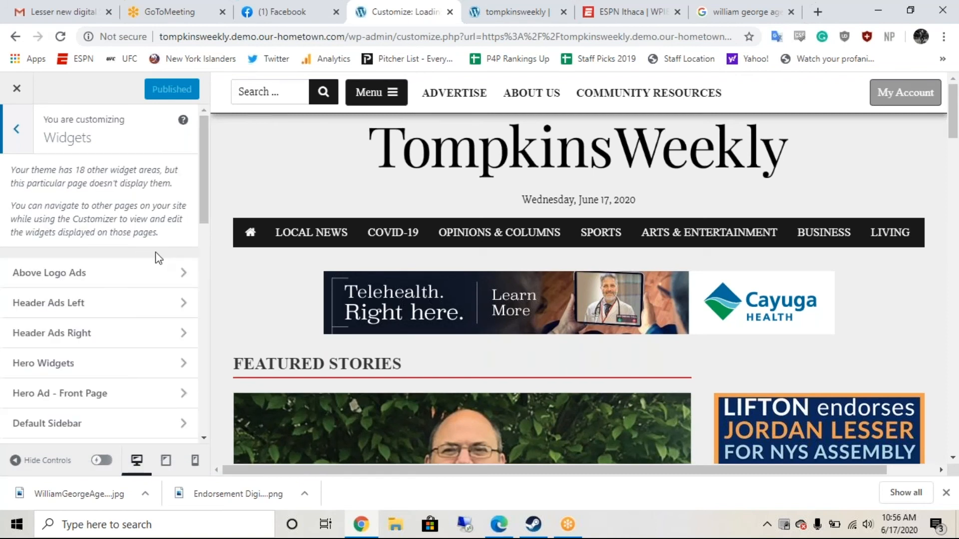
scroll(145, 295, down, 3)
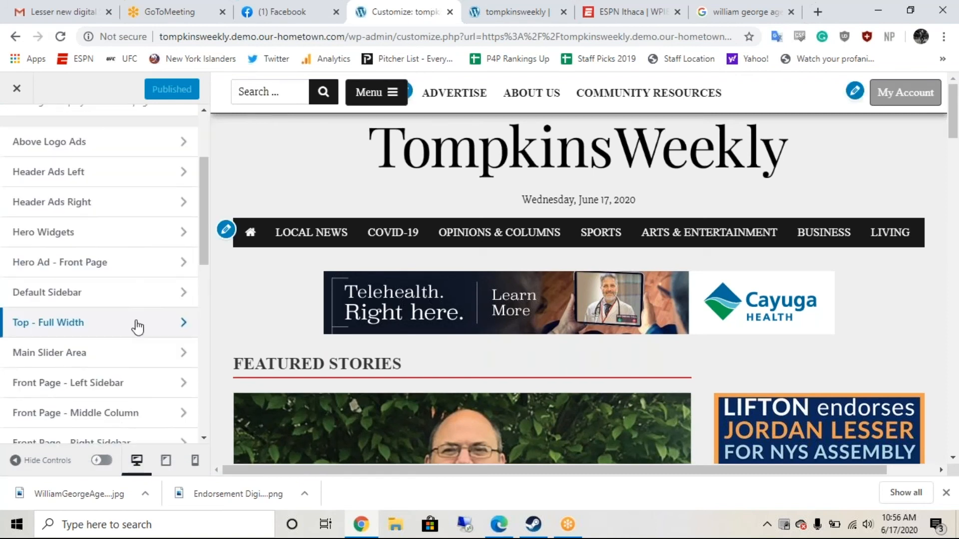
click(138, 298)
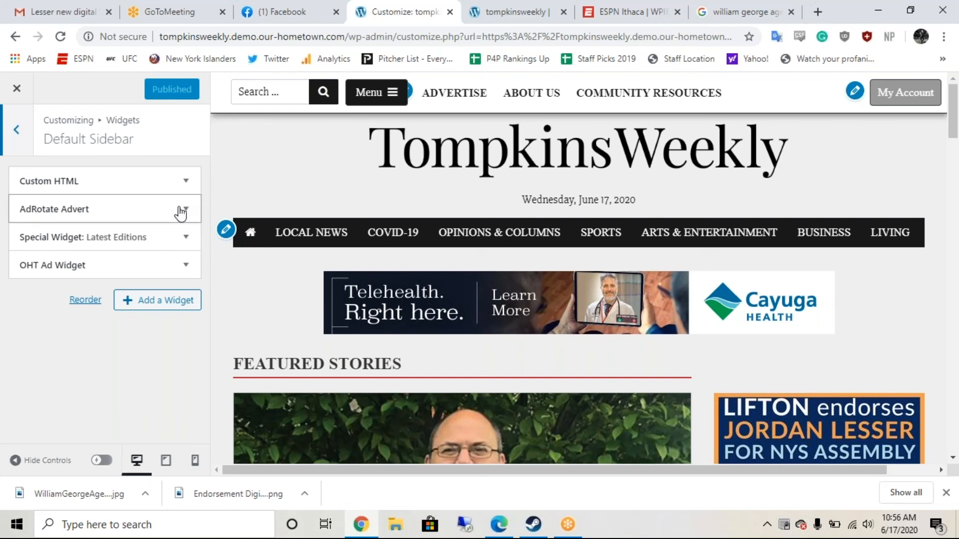
Step: Add an AdRotate Group widget showing group '1 - Tile 1 - 300x250'
click(157, 301)
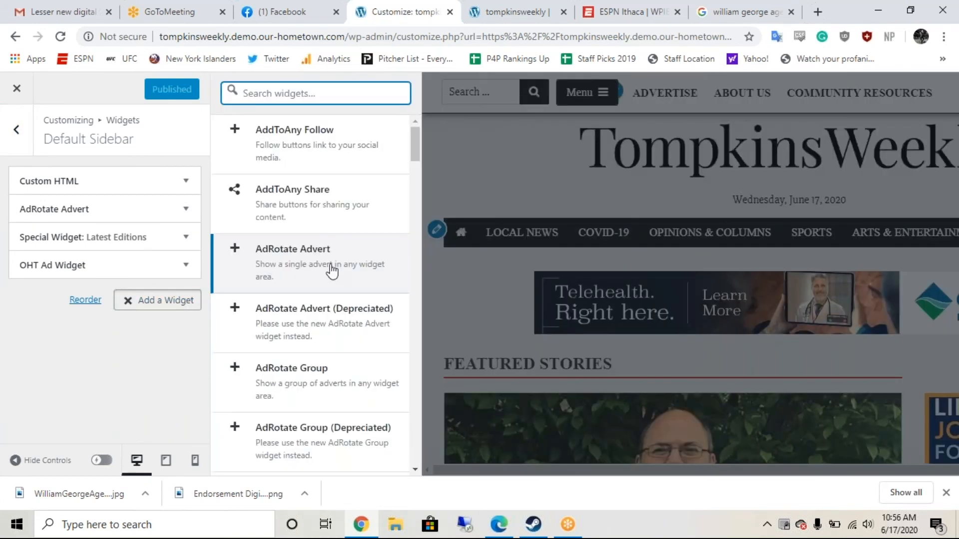
scroll(315, 274, down, 2)
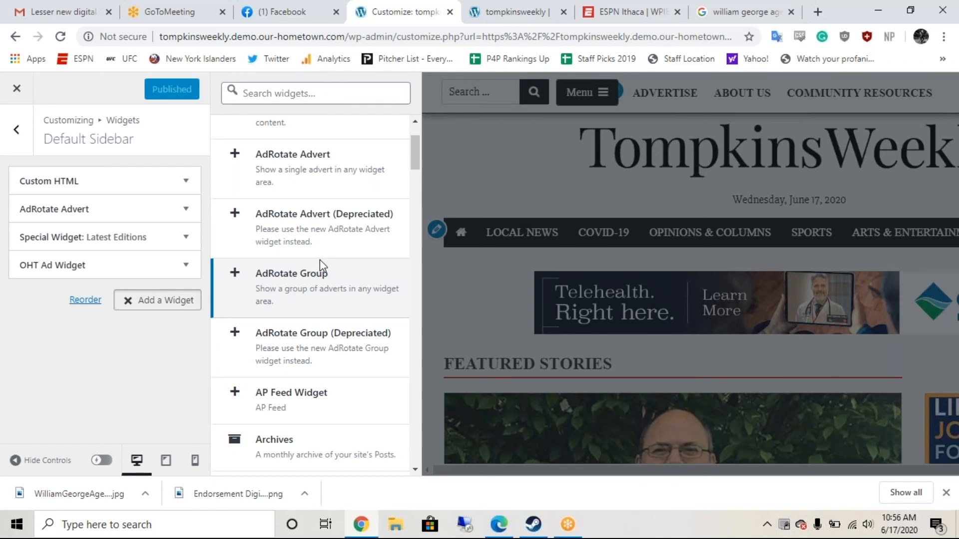
click(320, 259)
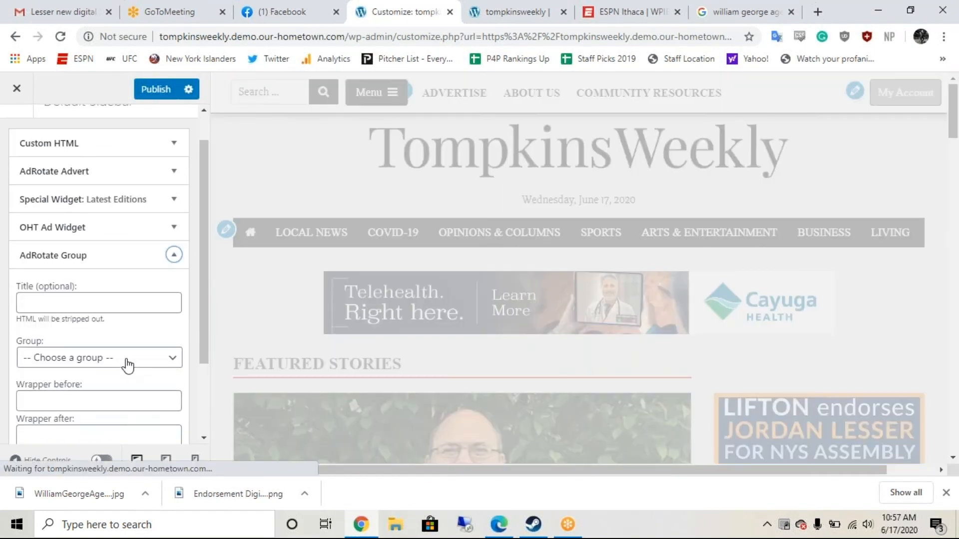
click(128, 366)
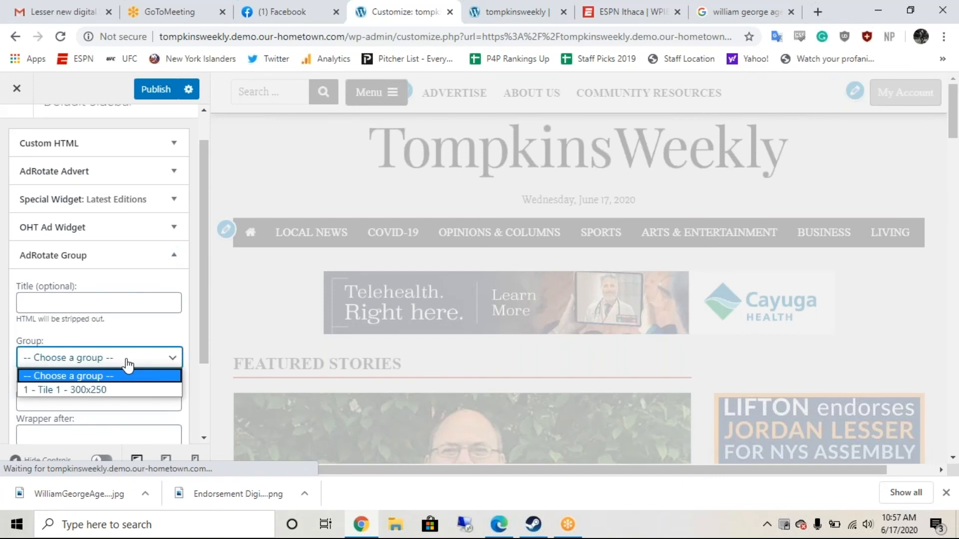
click(93, 387)
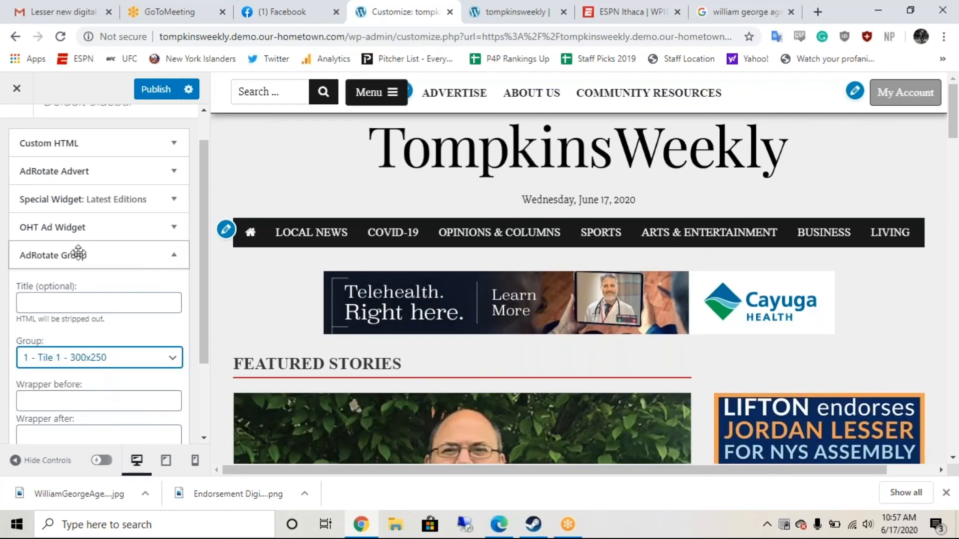
Step: Remove the AdRotate Advert widget and place AdRotate Group above Special Widget: Latest Editions
drag(82, 259, 170, 214)
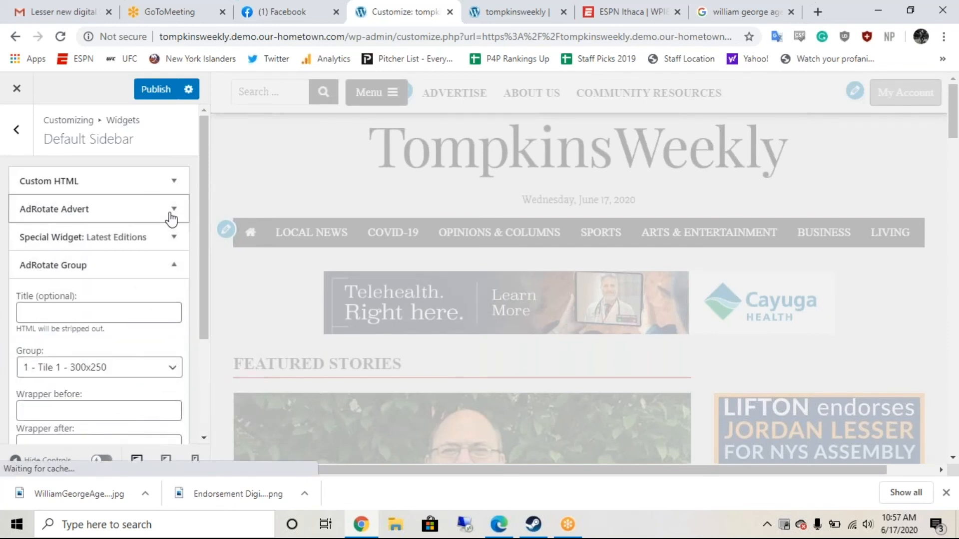
click(173, 214)
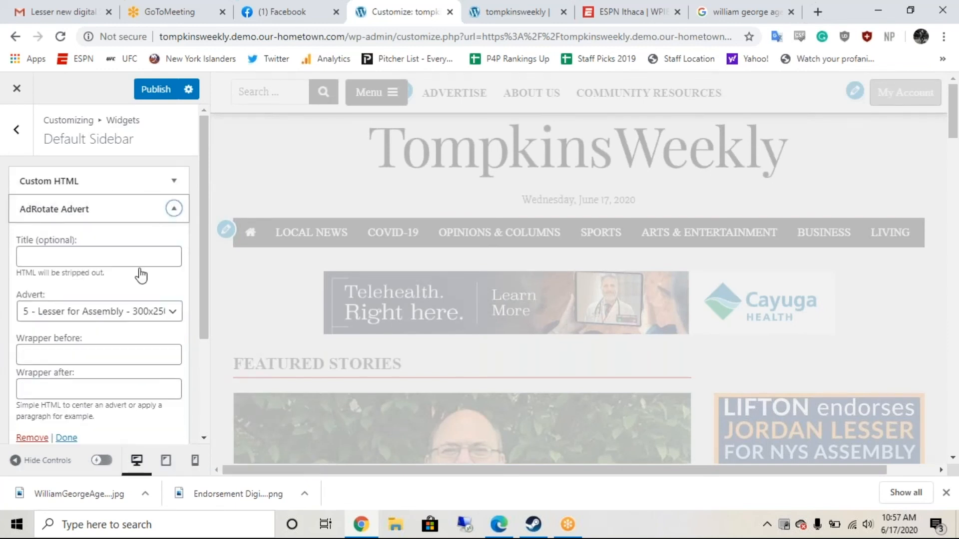
click(42, 438)
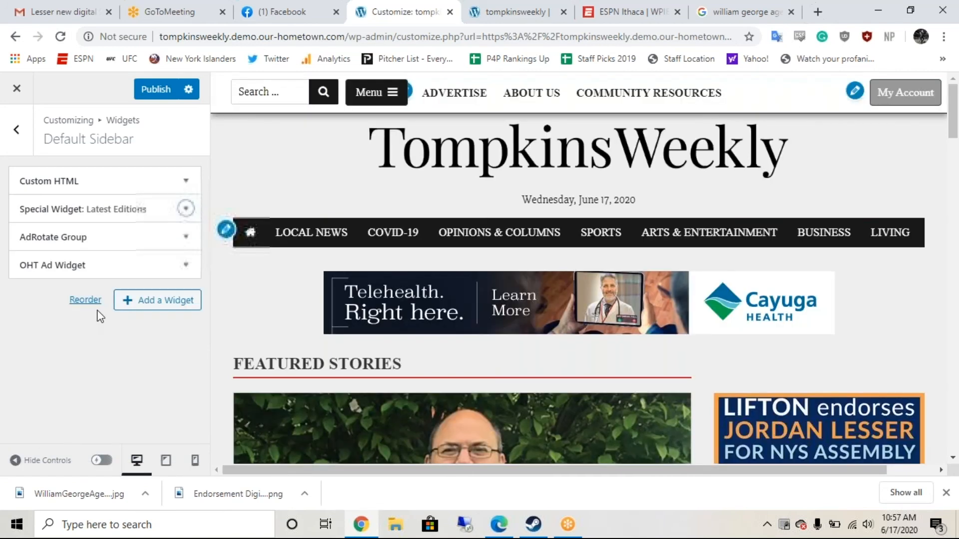
drag(51, 235, 47, 208)
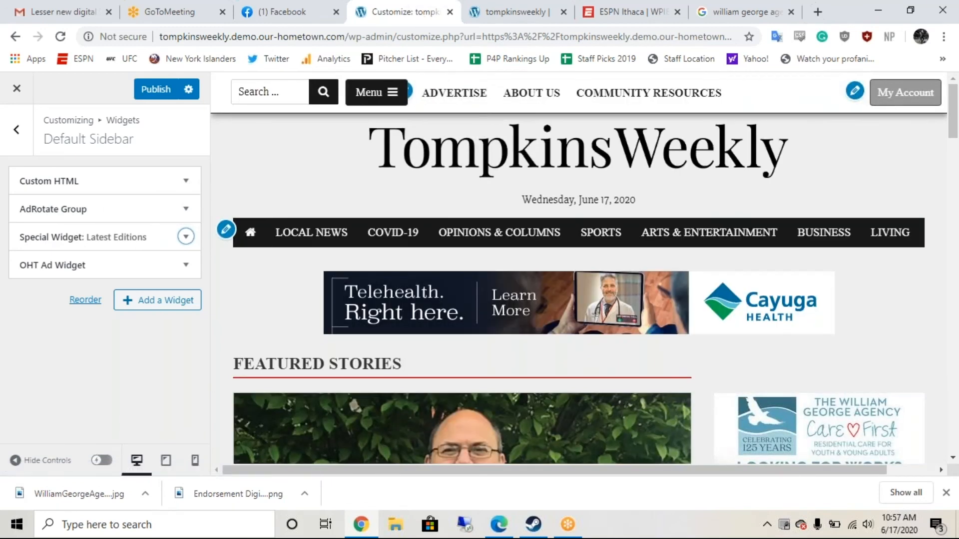
scroll(724, 234, down, 4)
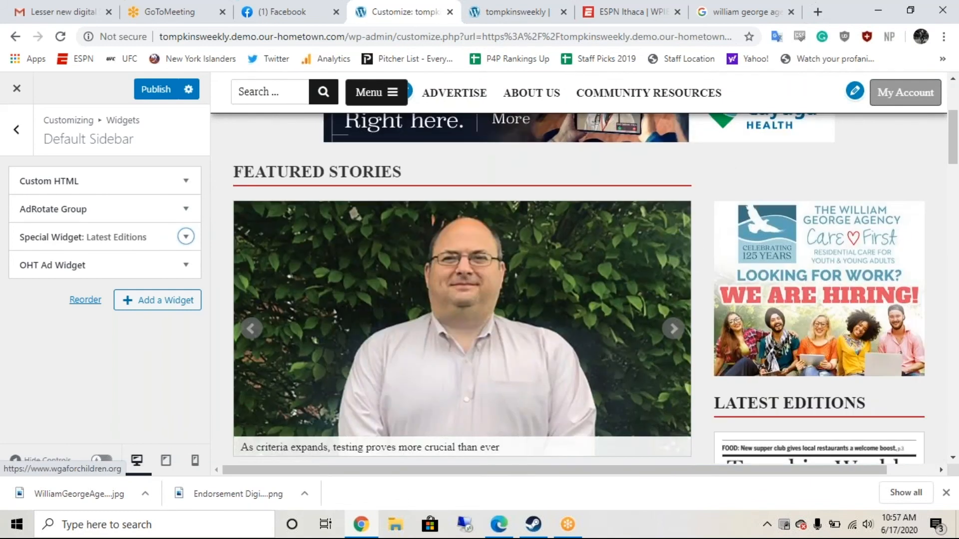
scroll(819, 300, down, 2)
scroll(595, 288, up, 1)
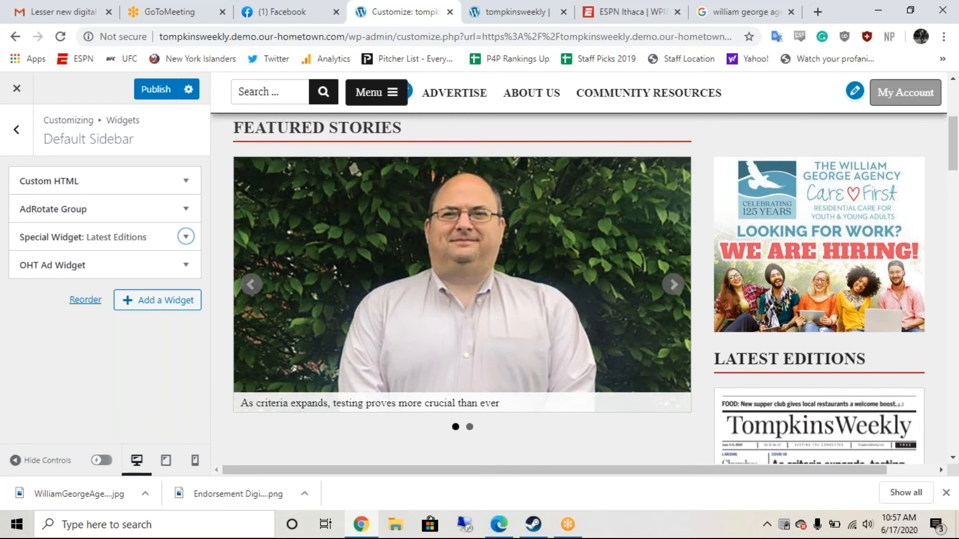
scroll(579, 288, down, 4)
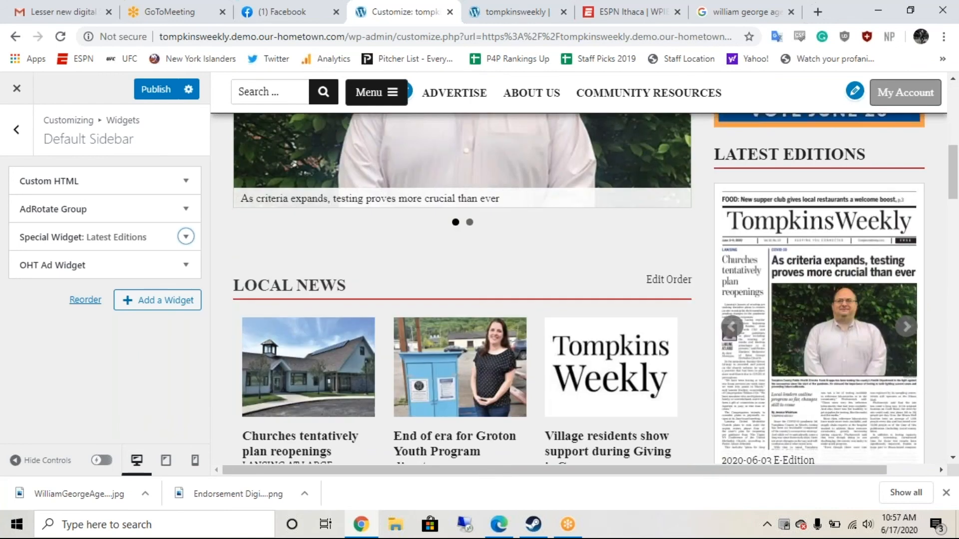
scroll(579, 289, down, 1)
scroll(579, 288, up, 1)
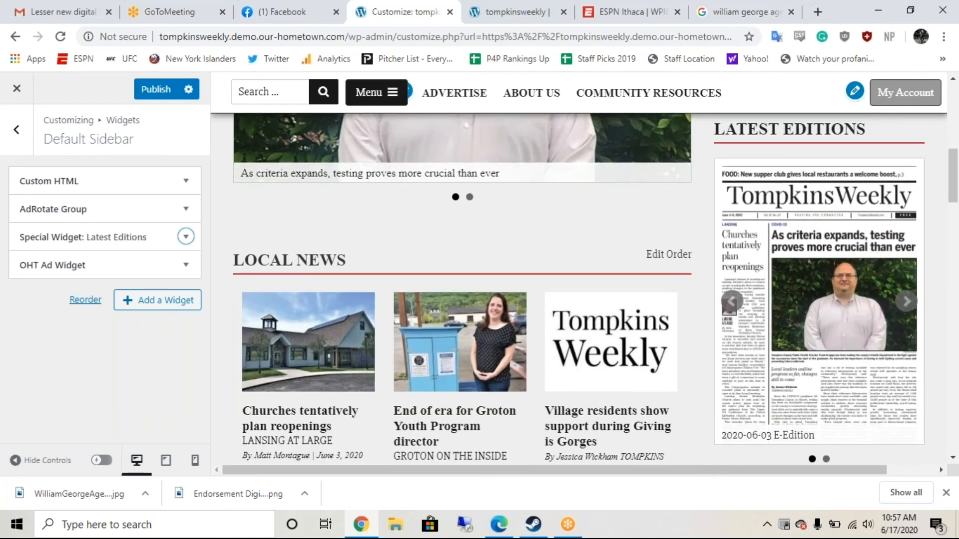
scroll(579, 288, up, 1)
scroll(579, 288, up, 5)
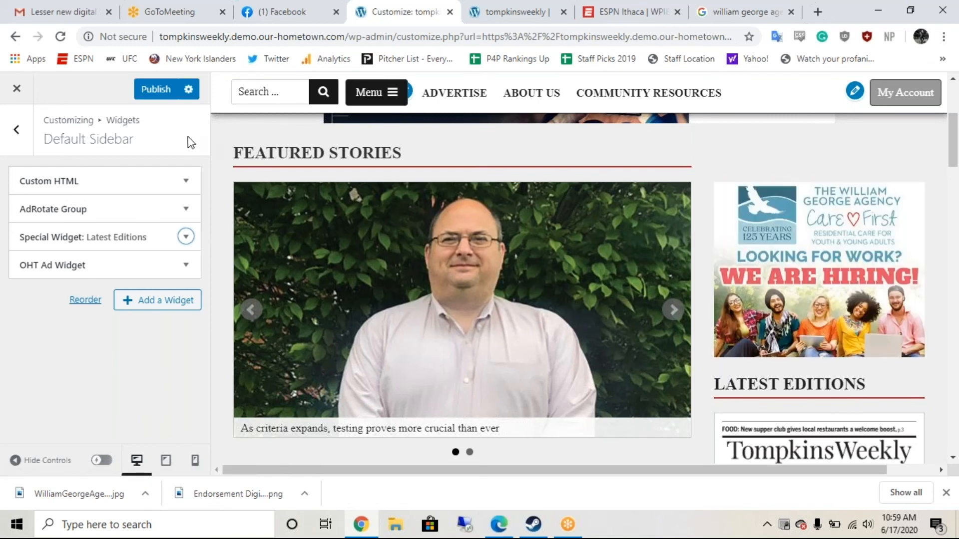
Step: Publish the AdRotate Group sidebar changes and exit the Customizer to the live homepage
click(184, 273)
click(184, 272)
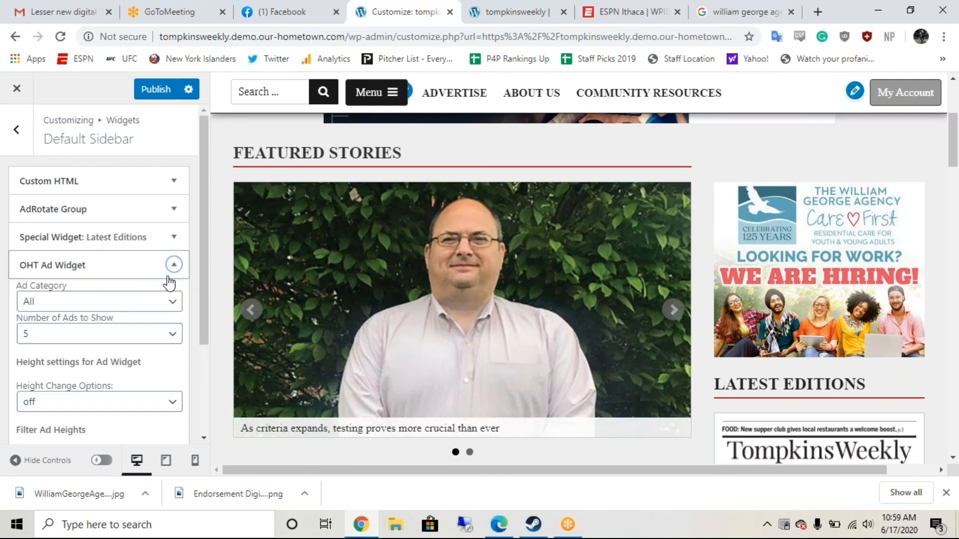
scroll(91, 280, down, 2)
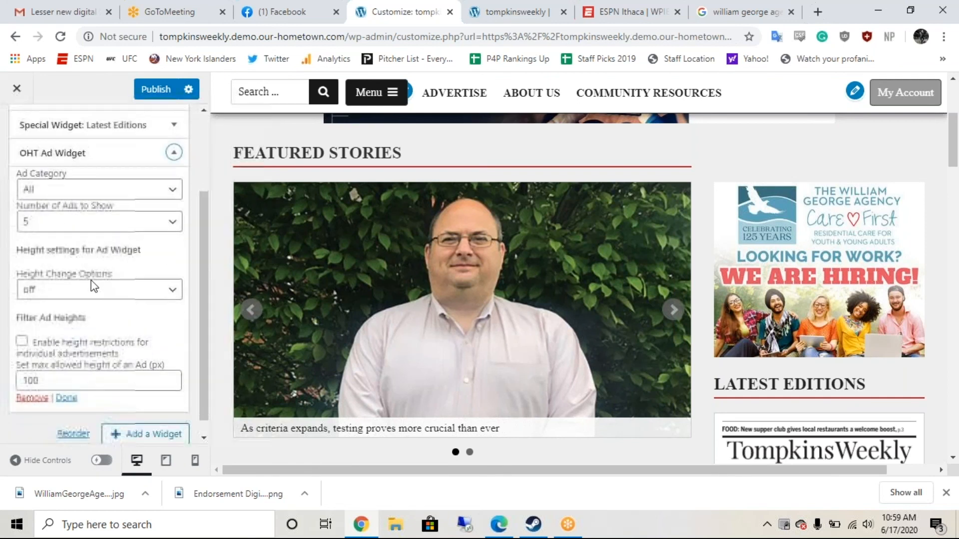
click(157, 93)
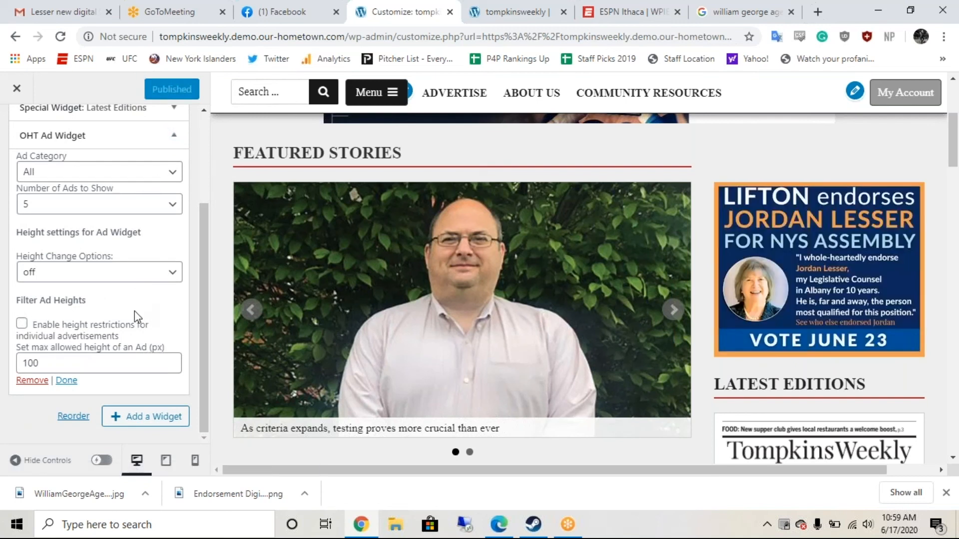
scroll(133, 310, up, 1)
scroll(116, 284, down, 1)
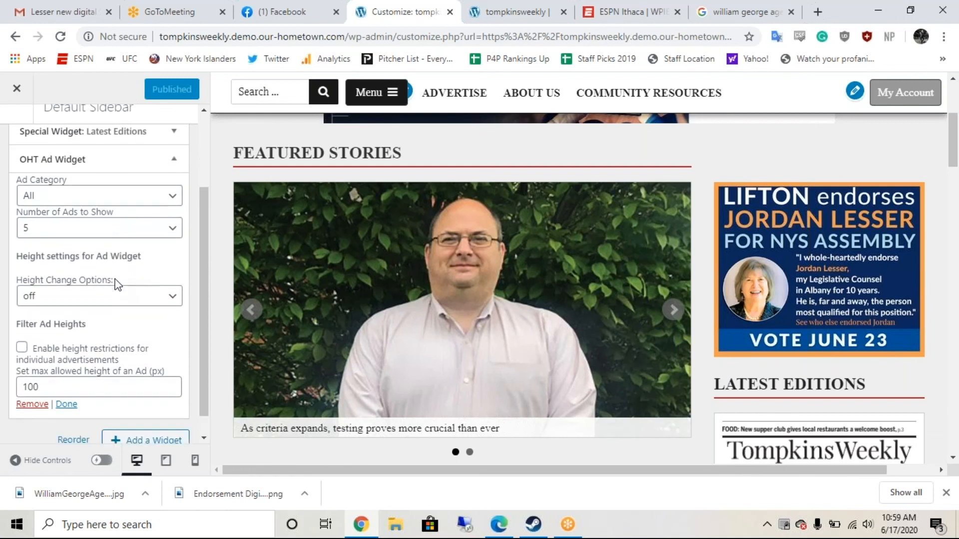
click(16, 88)
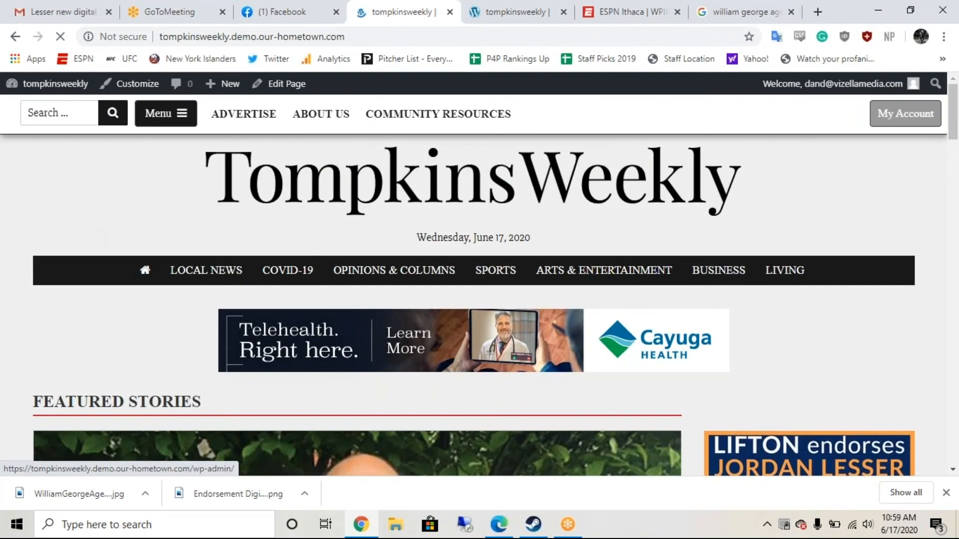
Step: Open All Display Ads from the Dashboard menu, listing 15 published ads like TOMPKINS TRUST
mouse_move(56, 84)
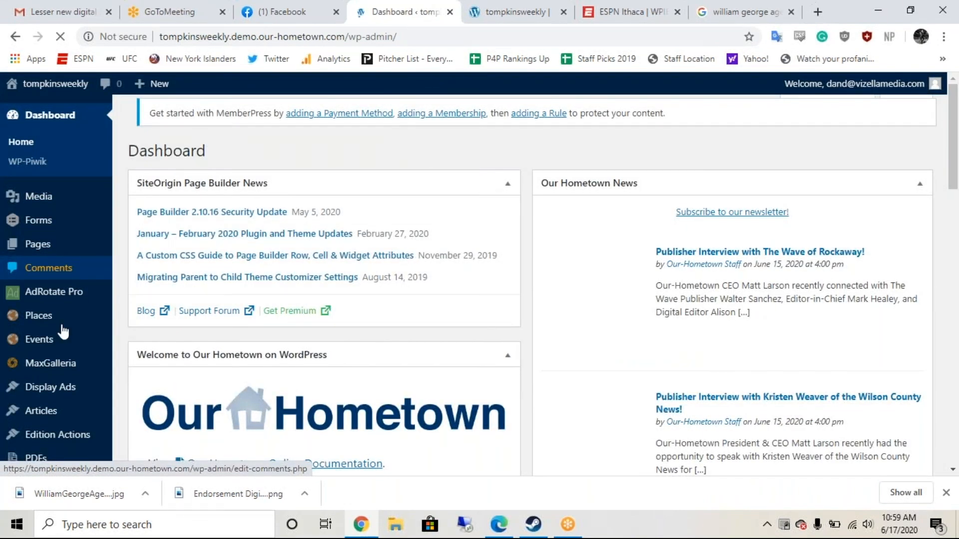
scroll(63, 331, down, 3)
mouse_move(72, 228)
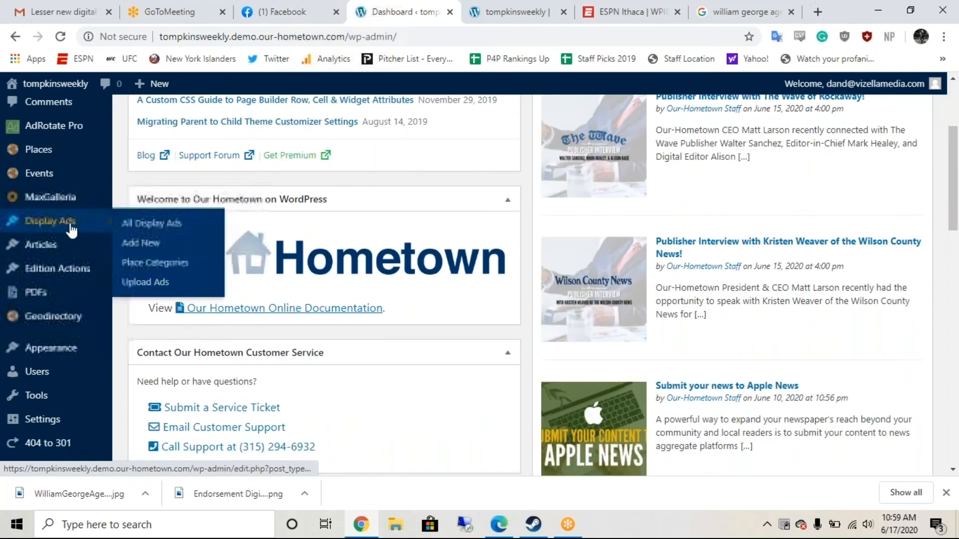
click(134, 228)
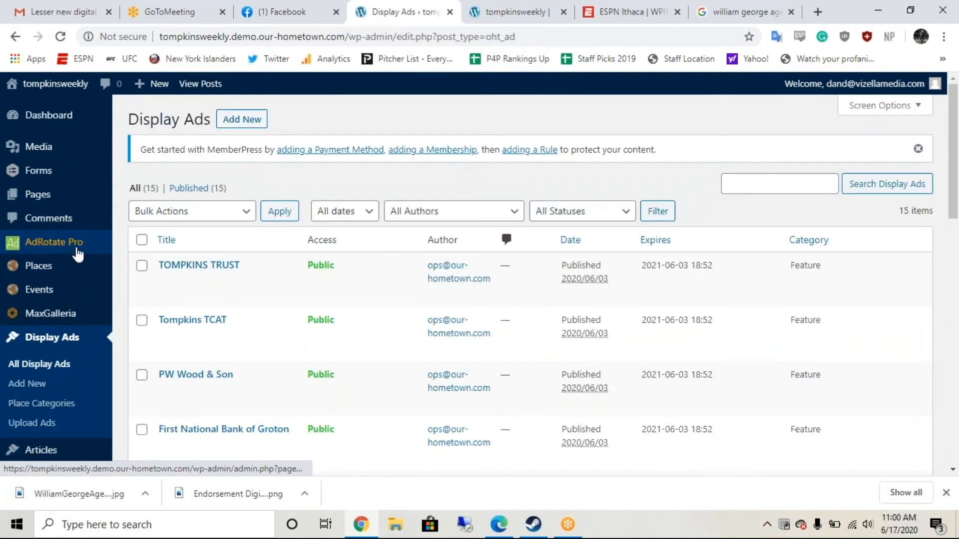
Step: Upload Girls Basketball Brackets 2020.pdf via Upload Ads and process it into a New Ad form
click(44, 423)
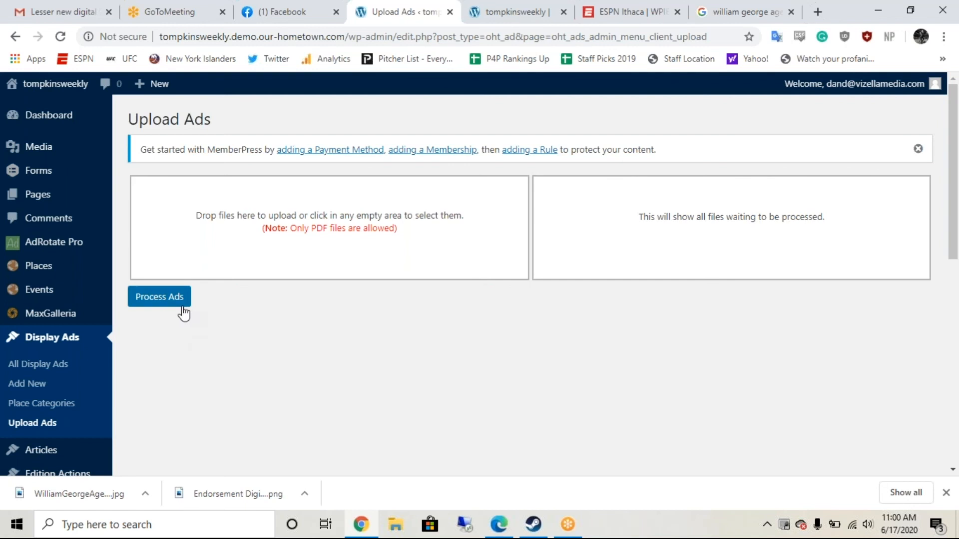
click(438, 264)
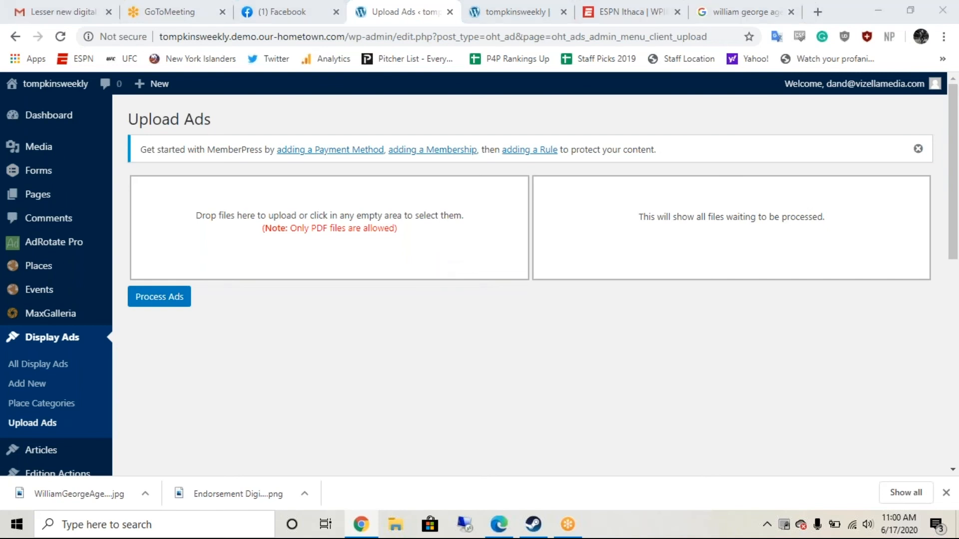
double_click(403, 247)
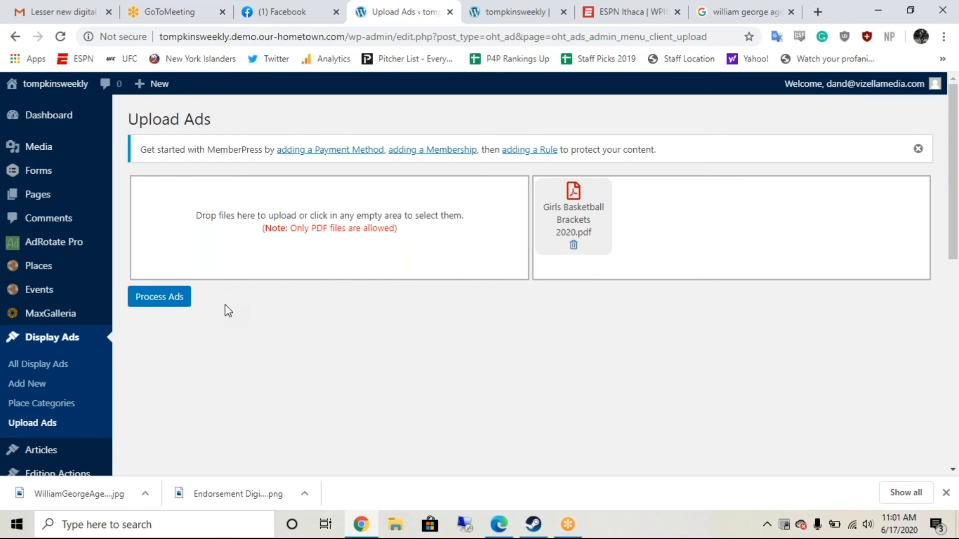
click(174, 299)
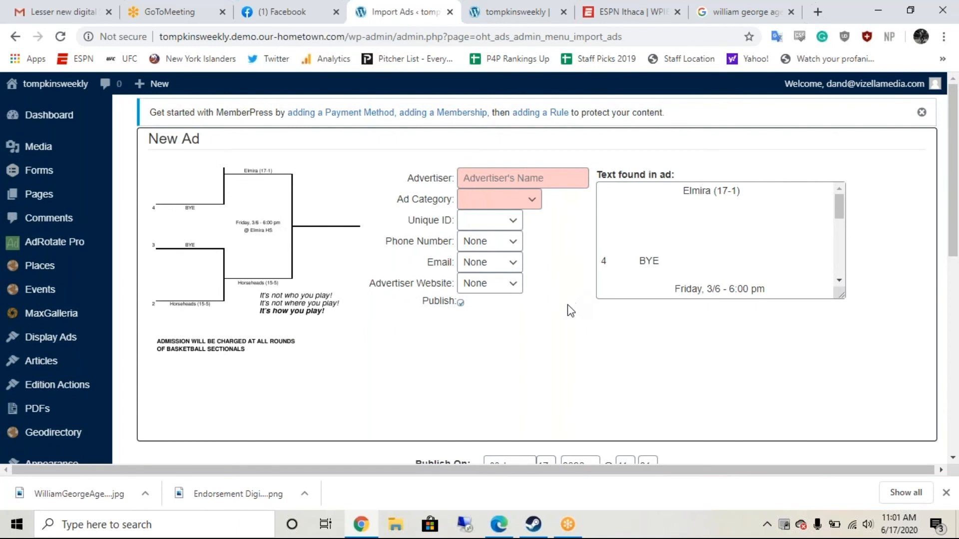
Step: Choose Attractions in the New Ad's Ad Category dropdown, leaving the advertiser blank
click(502, 200)
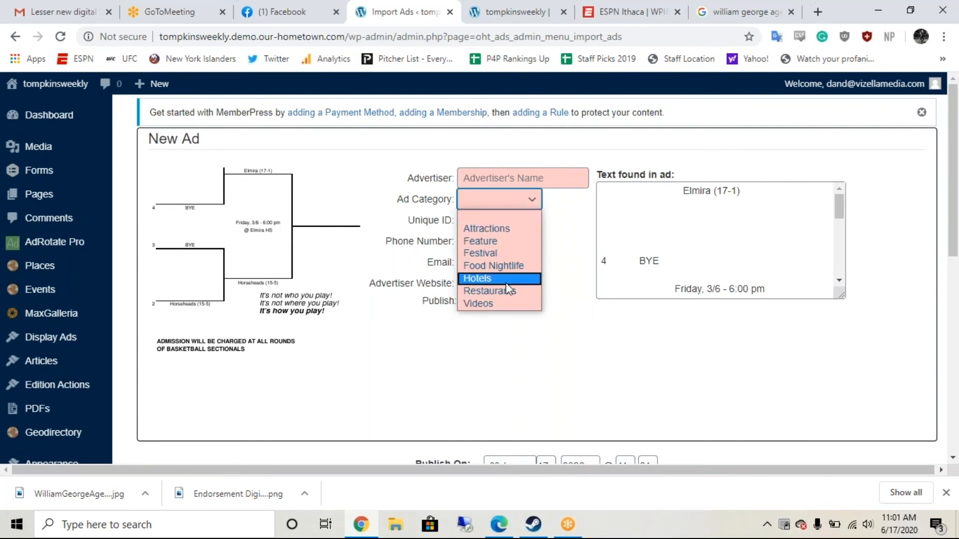
click(510, 230)
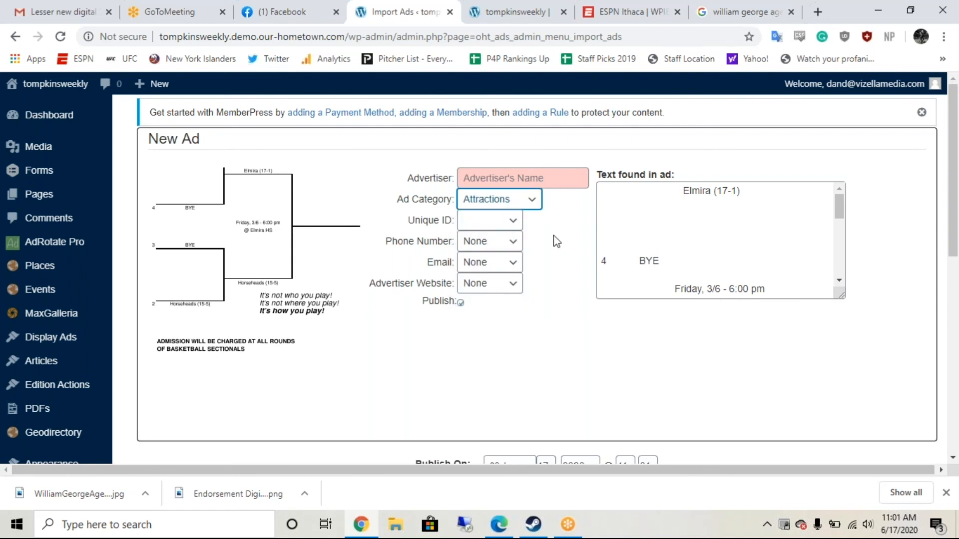
scroll(556, 241, down, 2)
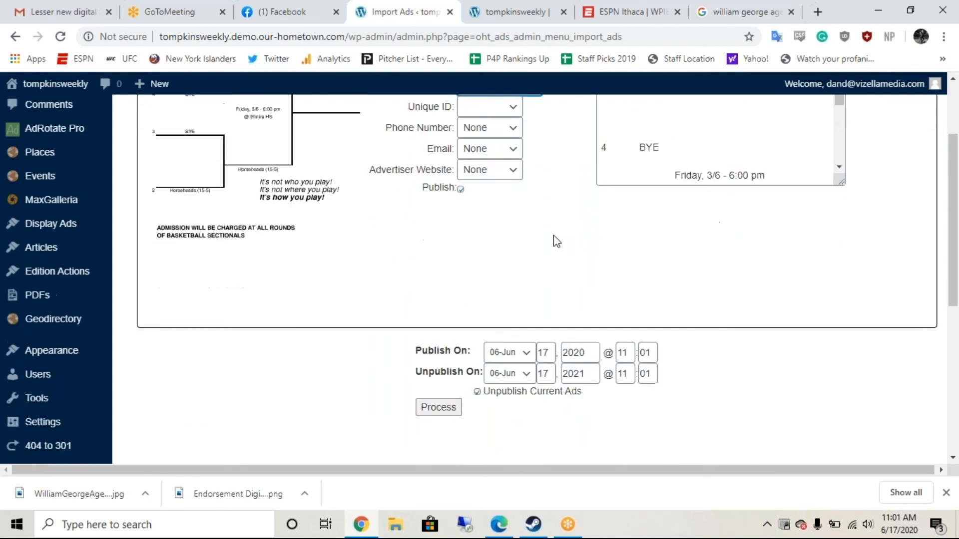
scroll(557, 241, up, 2)
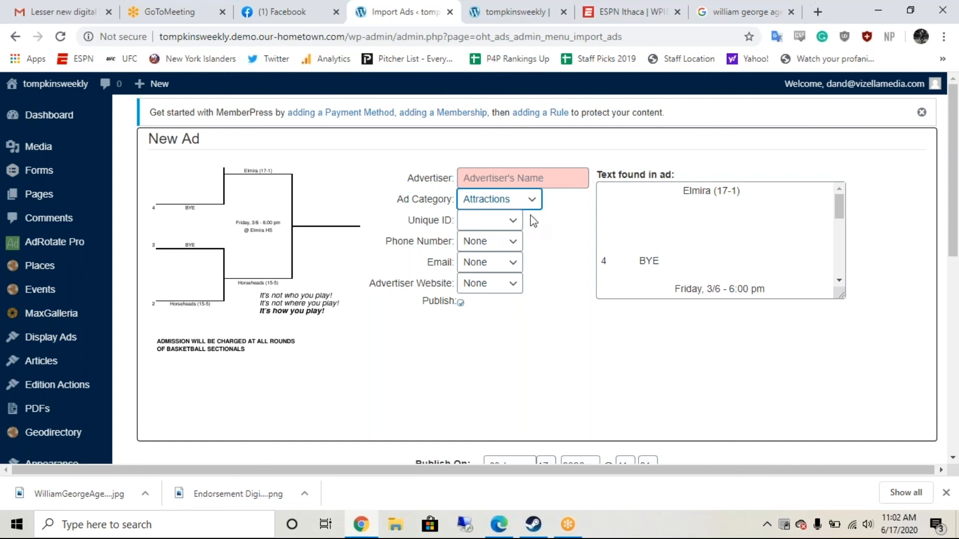
click(541, 178)
text(Brackts)
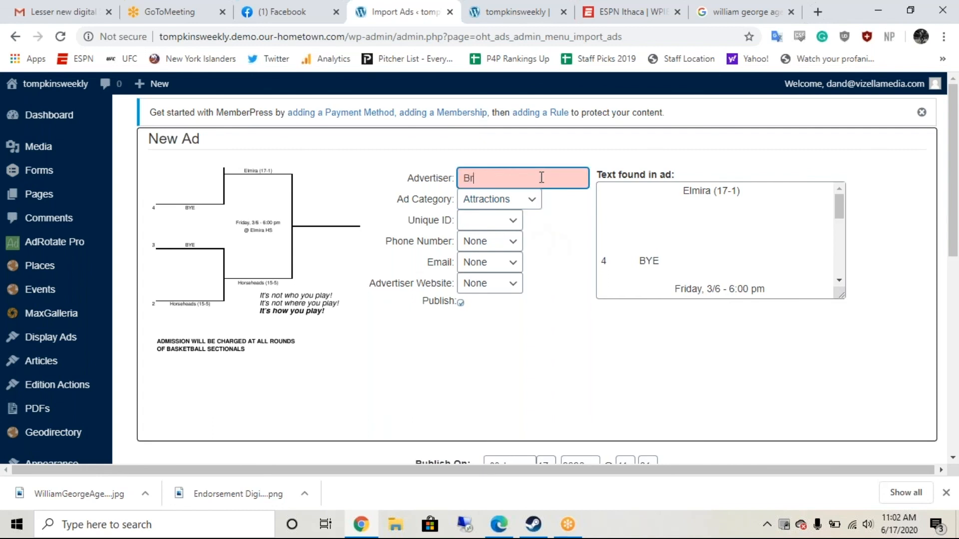
key(BackSpace)
key(BackSpace)
text(ets)
click(550, 231)
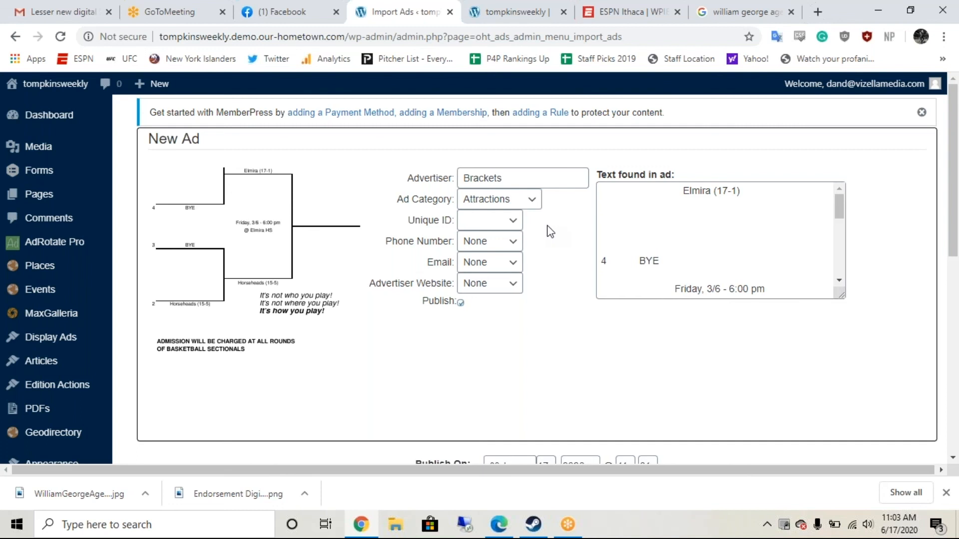
click(510, 244)
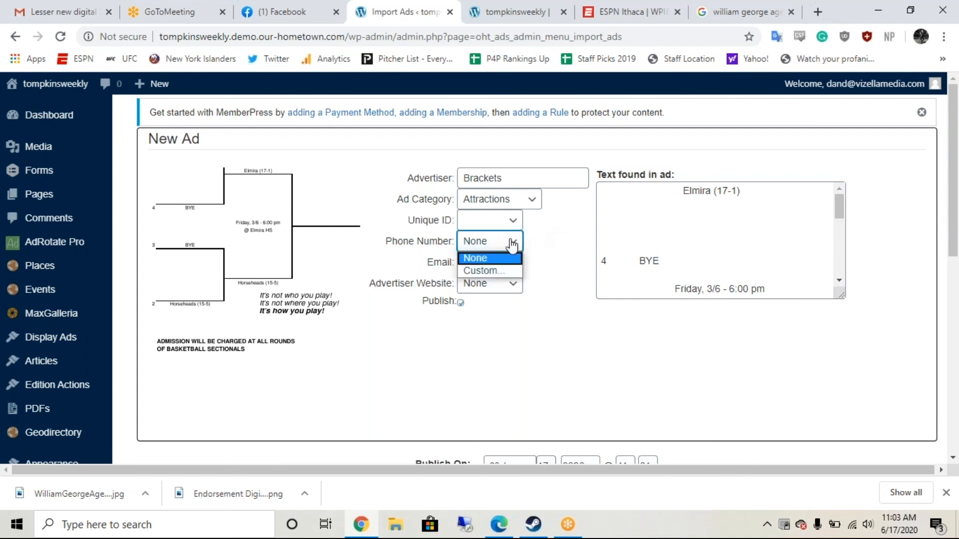
click(511, 243)
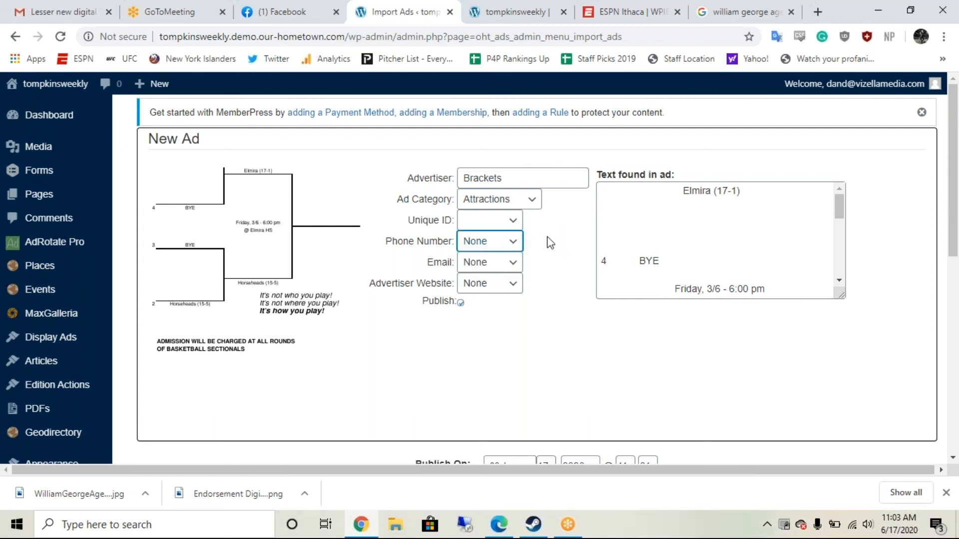
scroll(548, 243, down, 2)
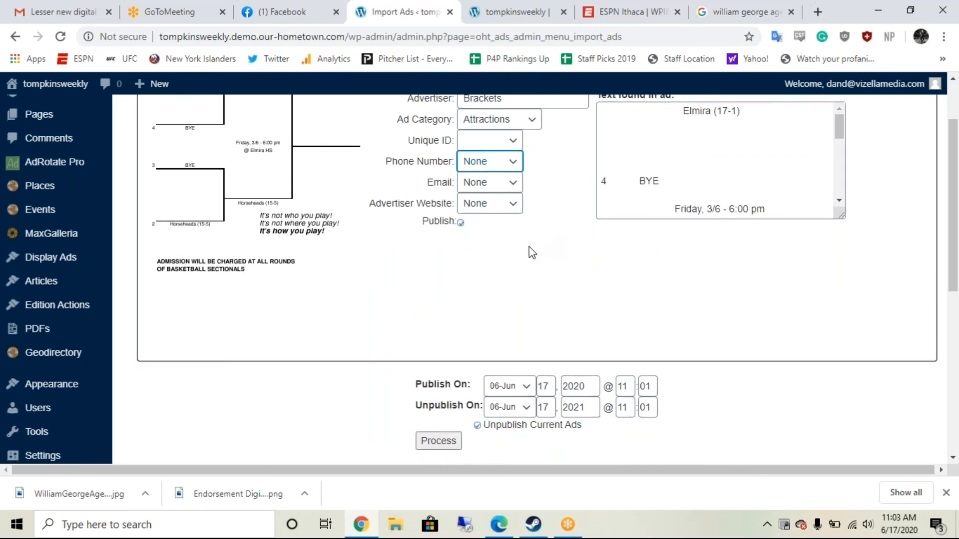
scroll(530, 251, down, 3)
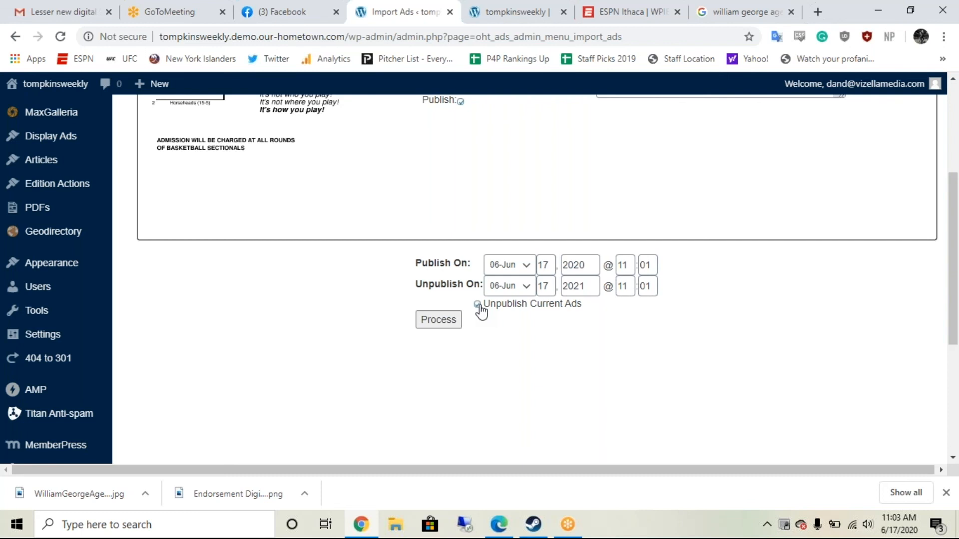
Step: Process the bracket ad with Unpublish Current Ads unchecked, yielding 1 ad published and 0 drafts
click(479, 306)
click(438, 319)
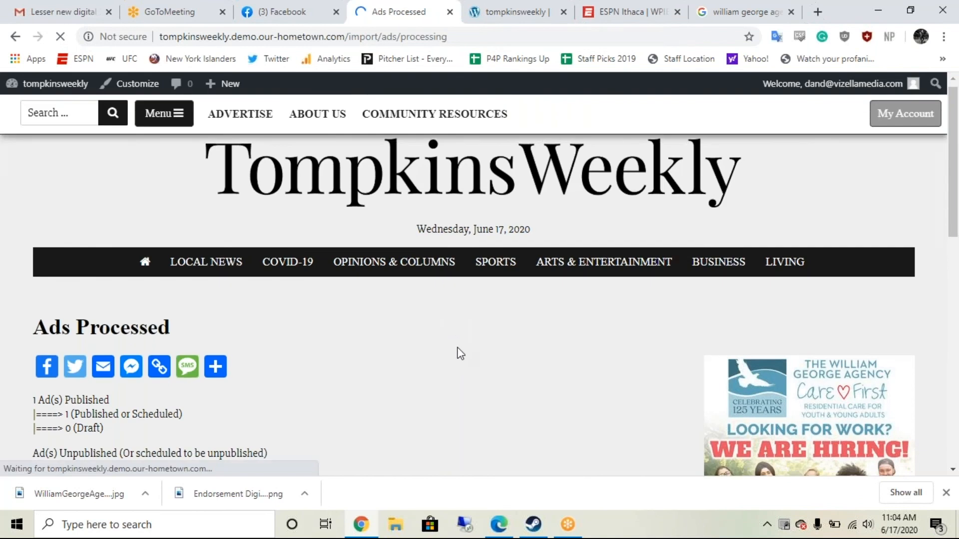
scroll(460, 354, down, 2)
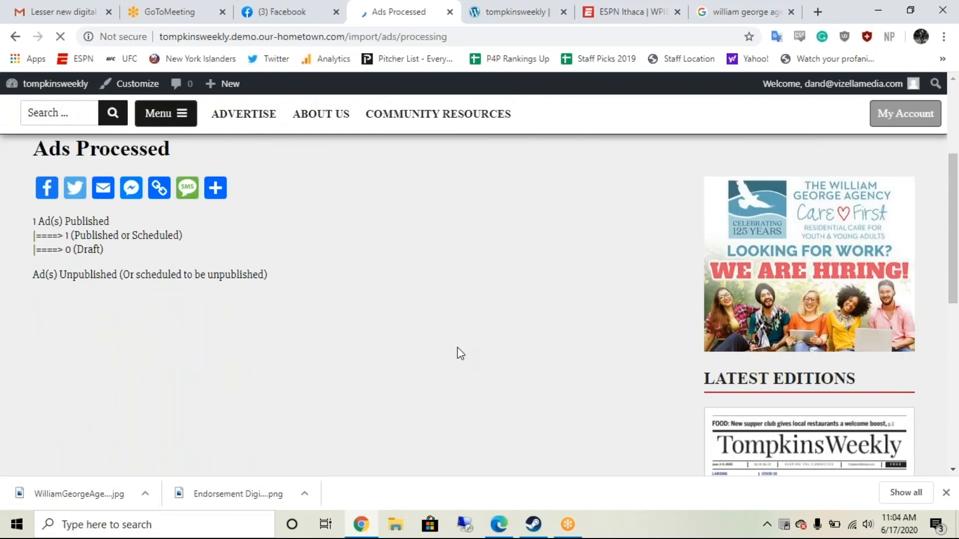
scroll(460, 353, down, 7)
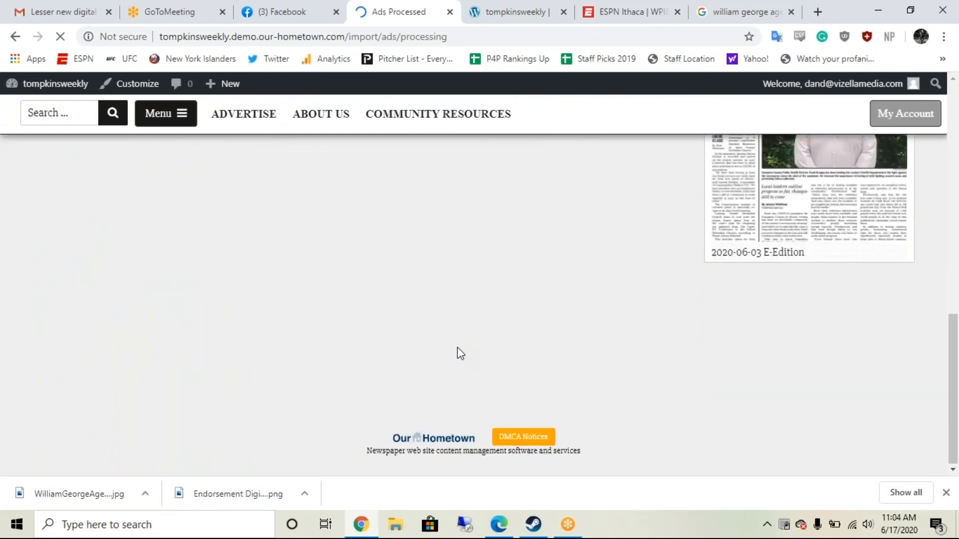
scroll(456, 350, up, 5)
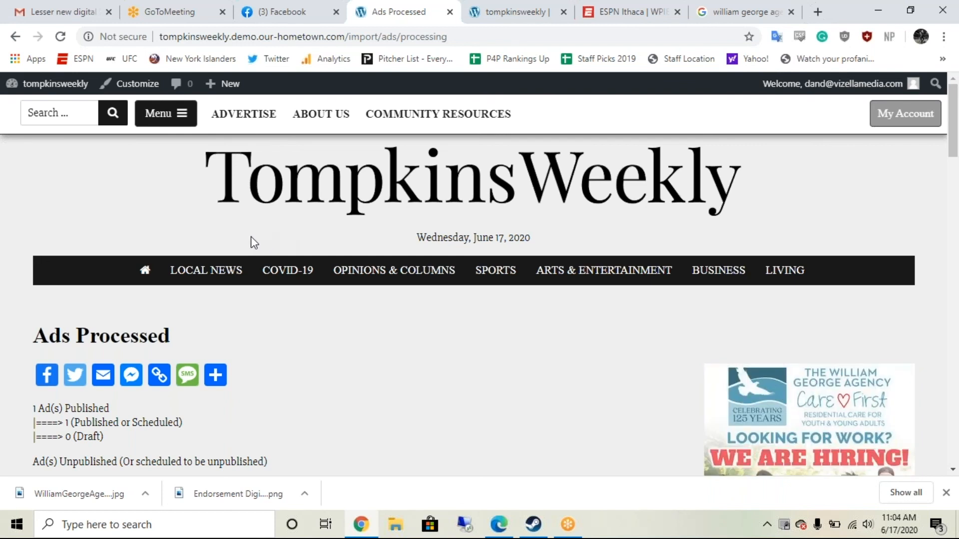
scroll(290, 316, down, 2)
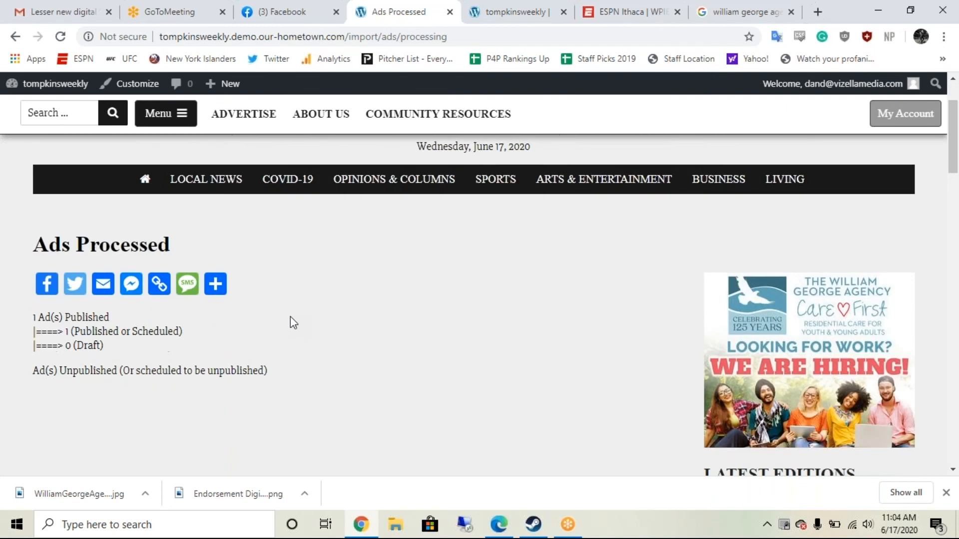
scroll(290, 316, up, 2)
mouse_move(60, 87)
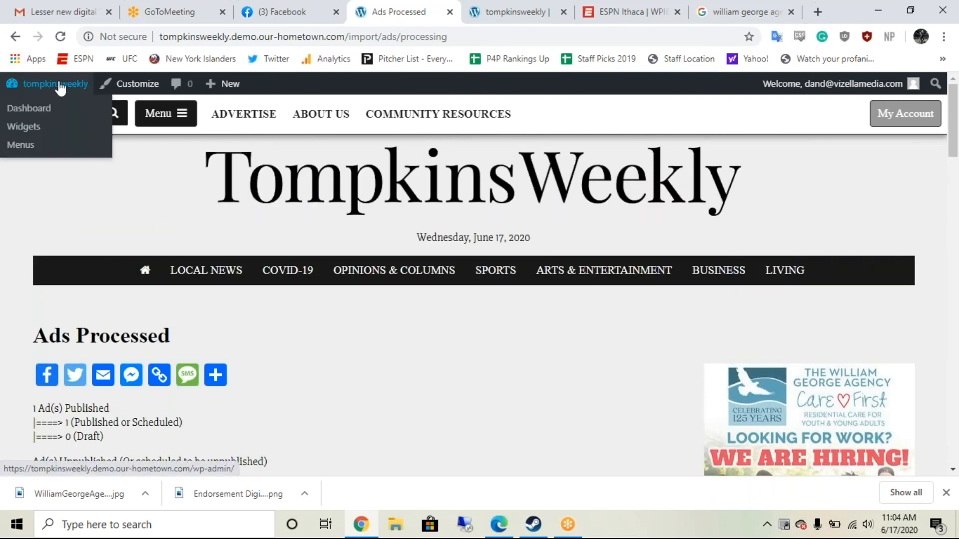
Step: Go from the tompkinsweekly Dashboard to the live Tompkins Weekly homepage
click(33, 86)
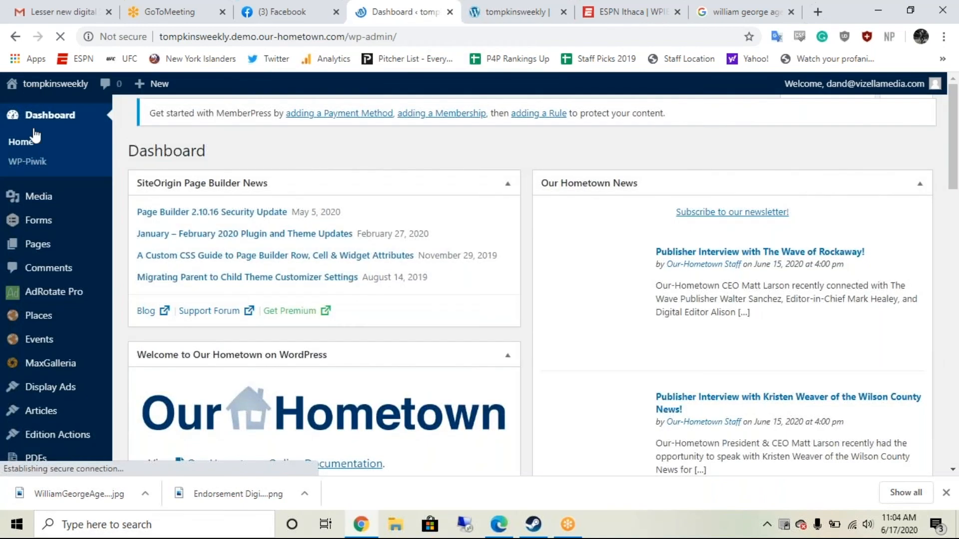
click(19, 87)
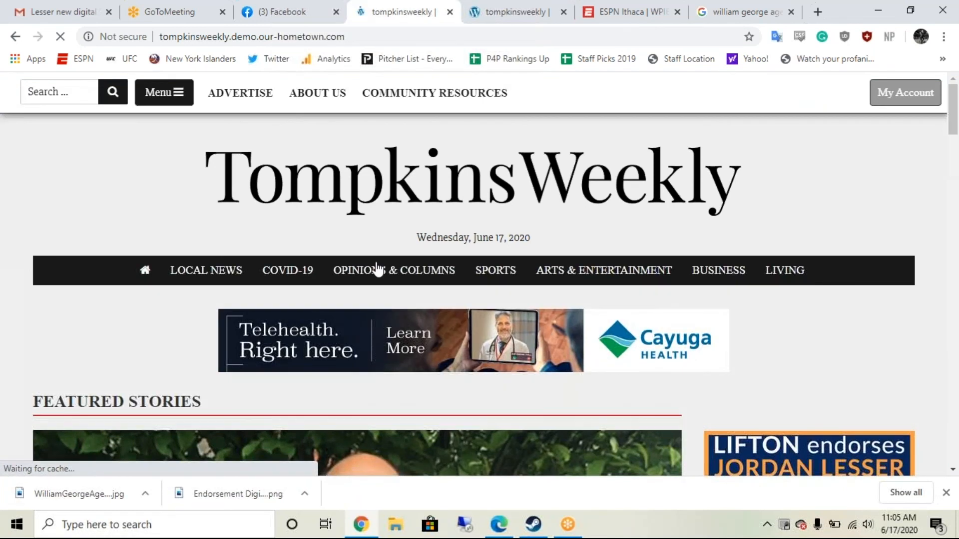
scroll(378, 270, down, 10)
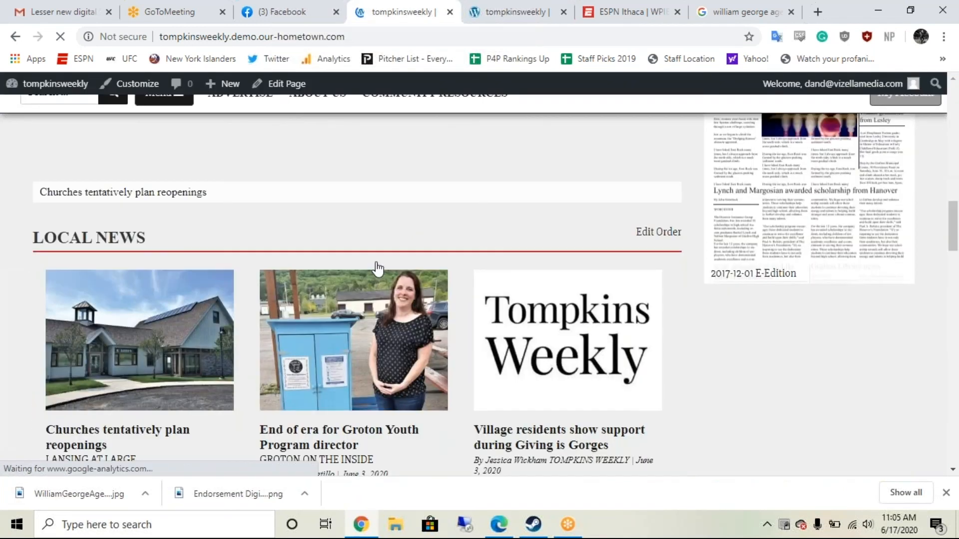
Step: Find the Pritchard Automotive ad in the sidebar beside State Farm and Trumansburg Wine & Spirits
scroll(378, 269, down, 9)
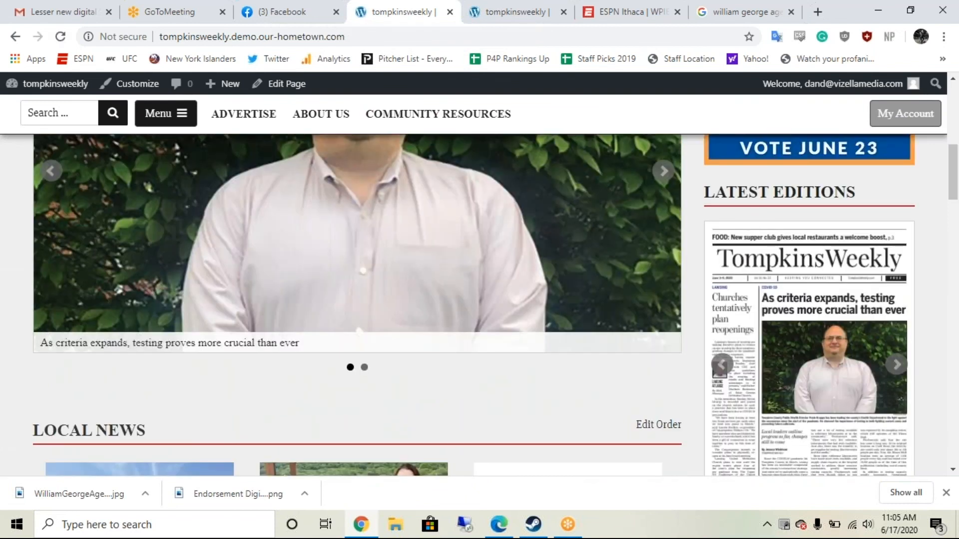
scroll(688, 330, down, 10)
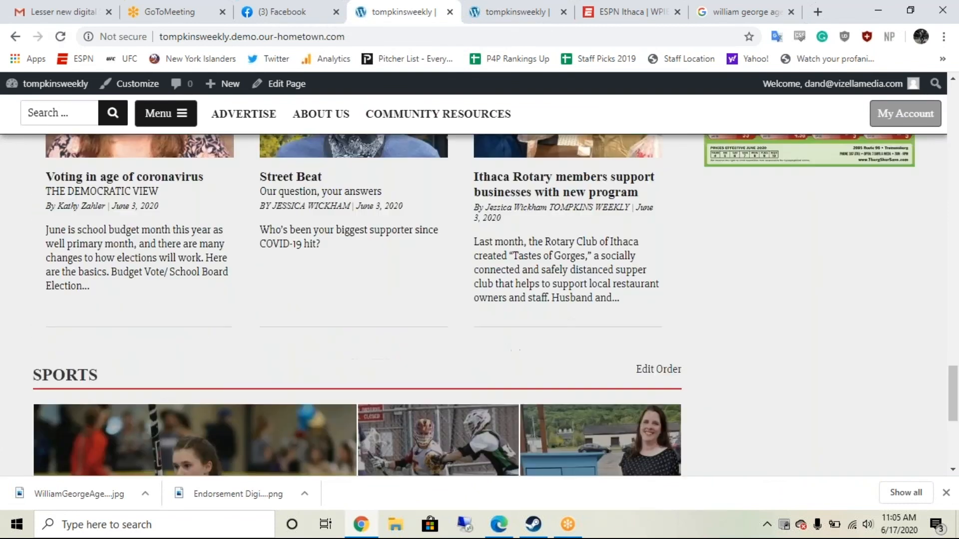
scroll(685, 324, down, 5)
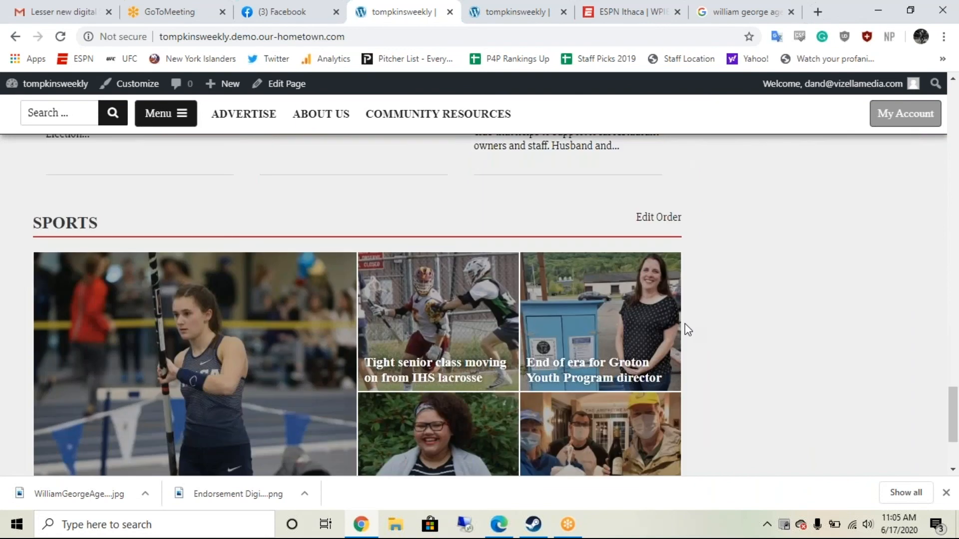
scroll(684, 324, down, 3)
scroll(684, 323, up, 15)
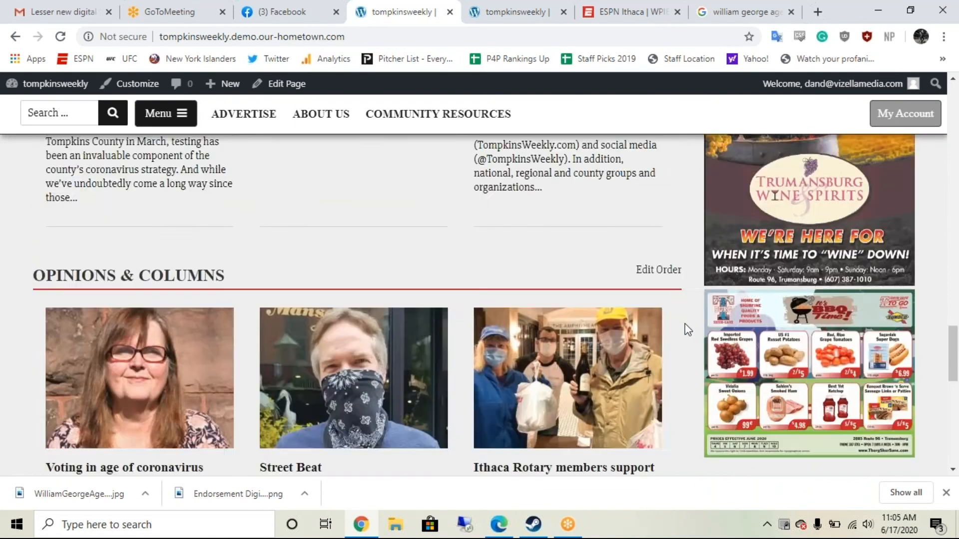
scroll(685, 323, down, 9)
scroll(685, 323, up, 2)
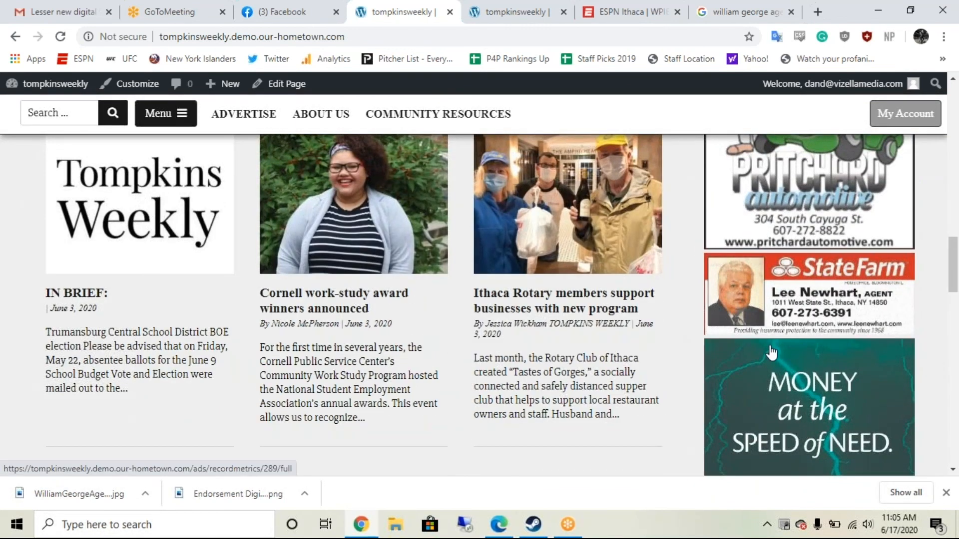
scroll(772, 352, up, 3)
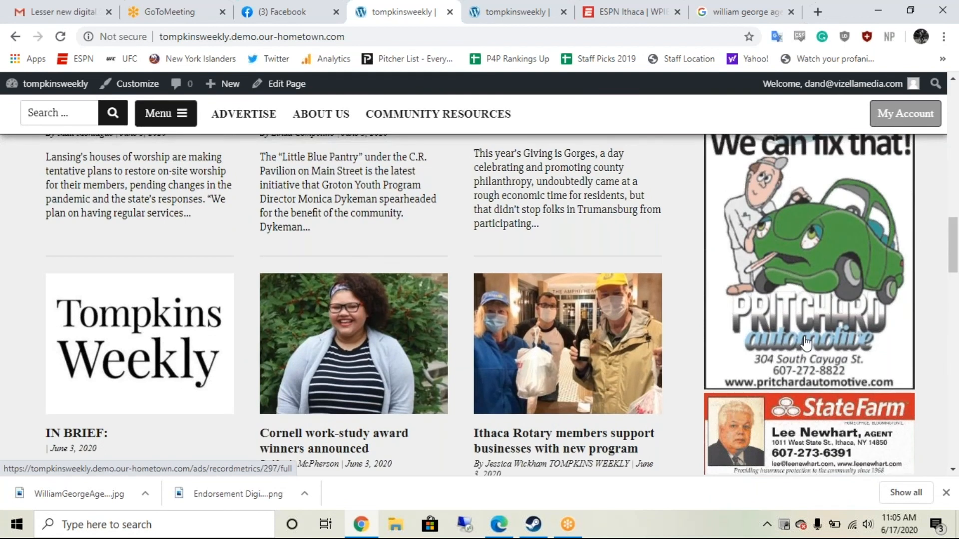
scroll(806, 344, up, 1)
scroll(804, 279, down, 3)
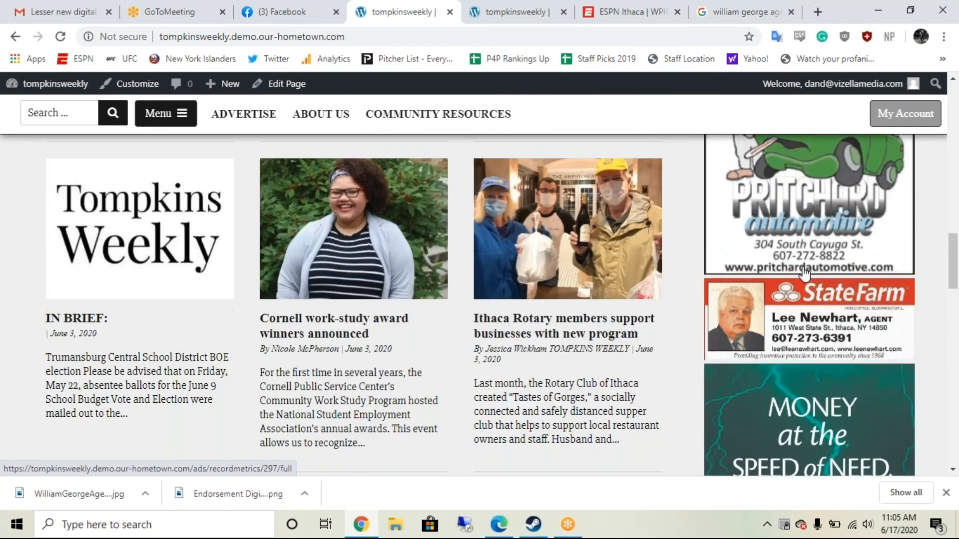
Step: Open Pritchard Automotive's /viewad/297 page and read its advertiser details
scroll(804, 274, up, 5)
click(803, 274)
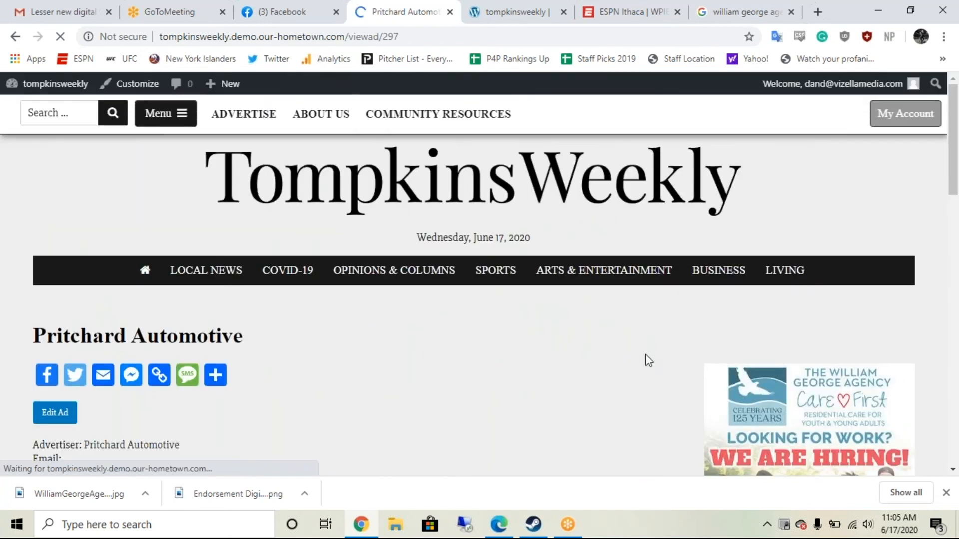
scroll(605, 379, down, 4)
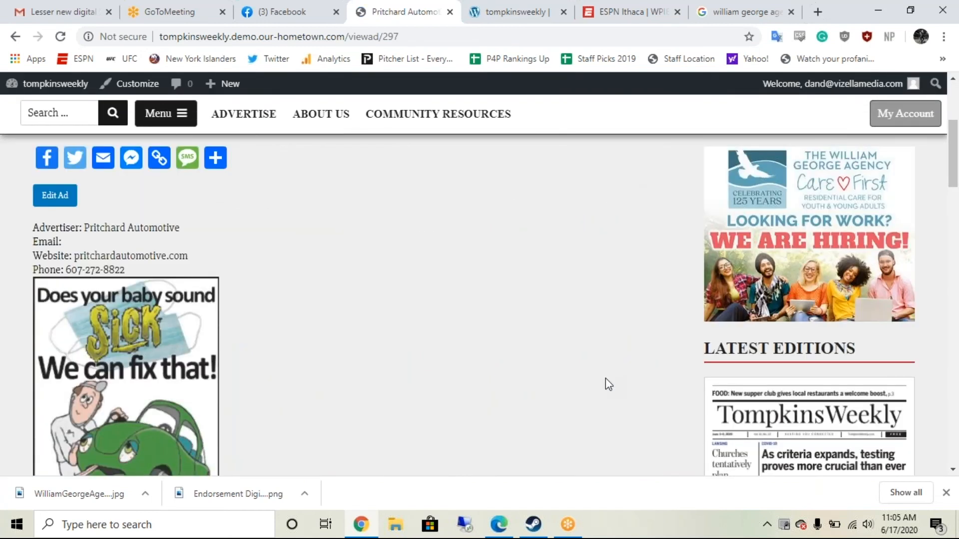
scroll(605, 378, down, 2)
scroll(605, 378, up, 1)
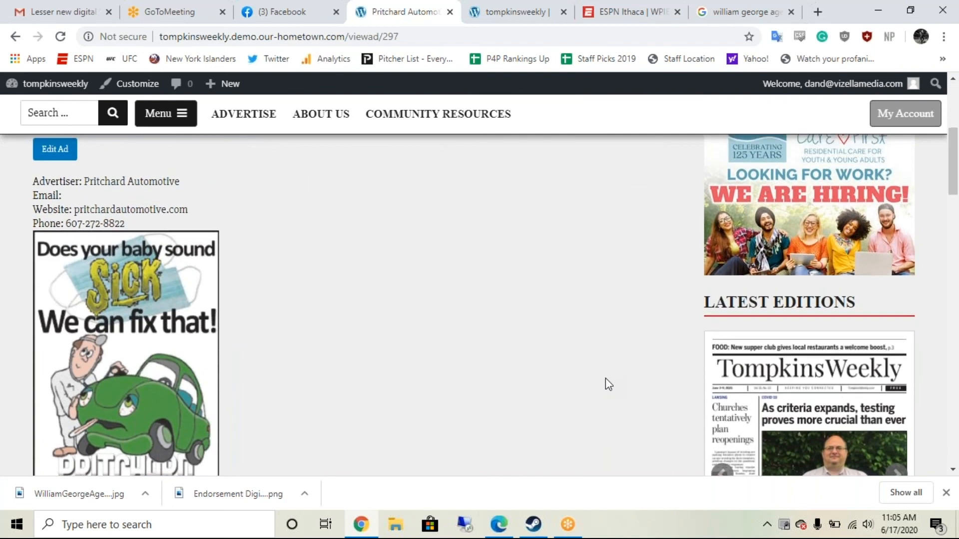
scroll(605, 379, down, 4)
scroll(605, 379, up, 2)
scroll(605, 384, up, 3)
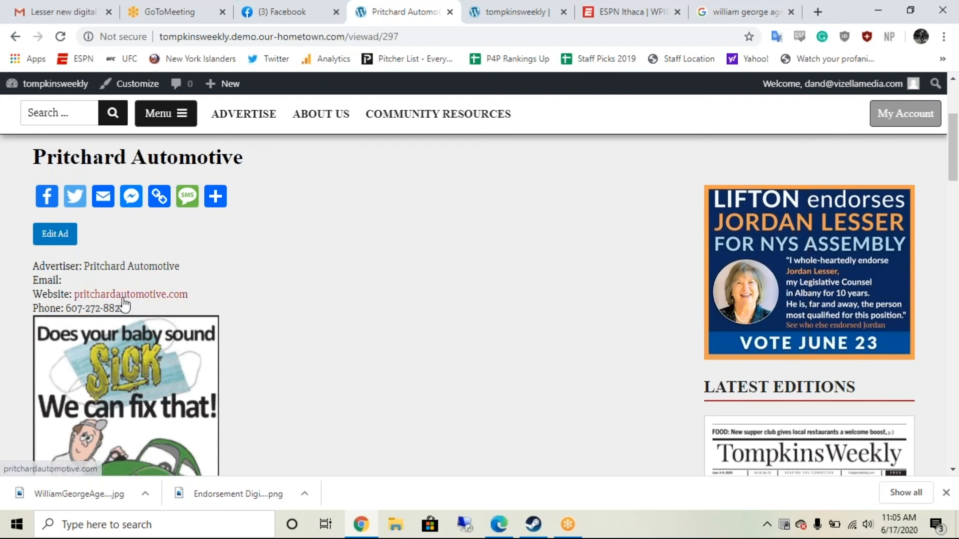
Step: Check the advertiser's website in a new tab, then close it and return to the ad page
drag(121, 298, 467, 16)
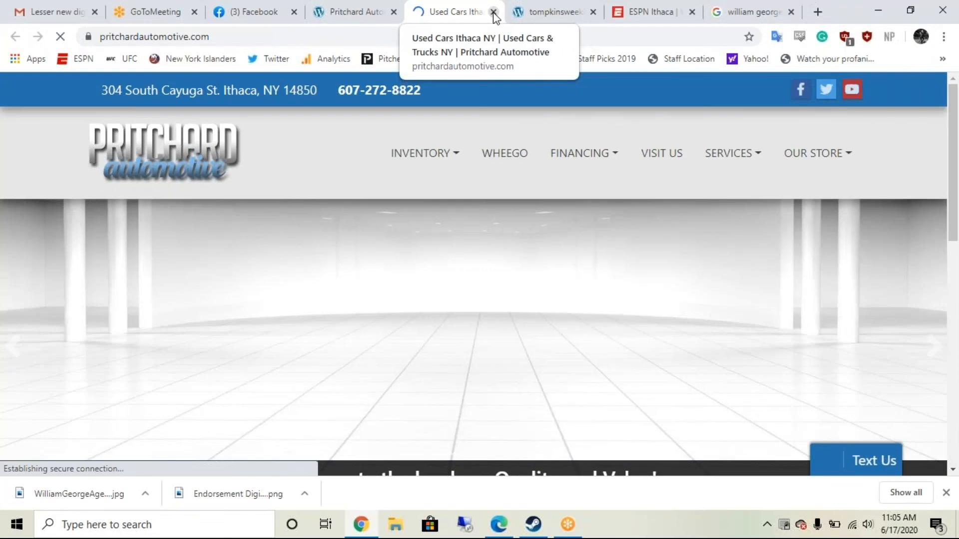
click(492, 12)
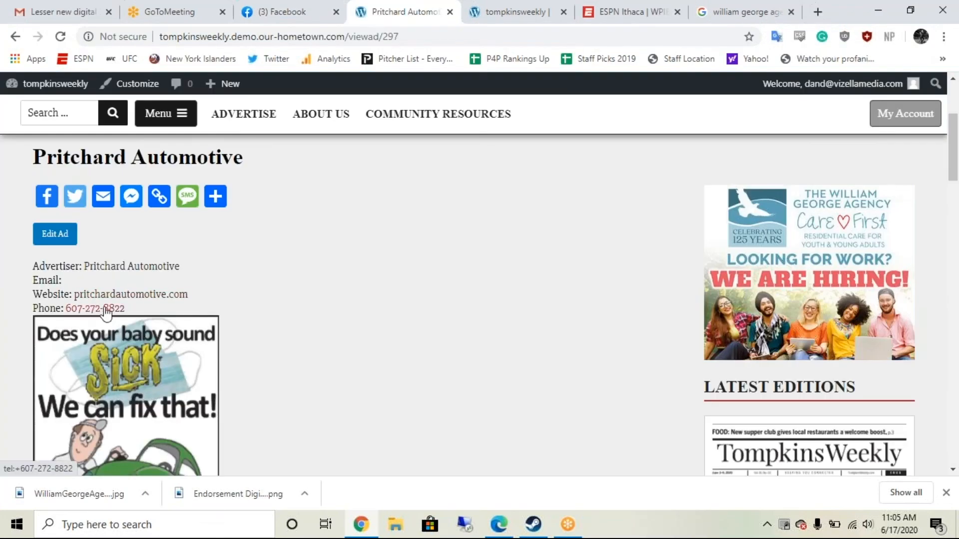
scroll(290, 327, down, 4)
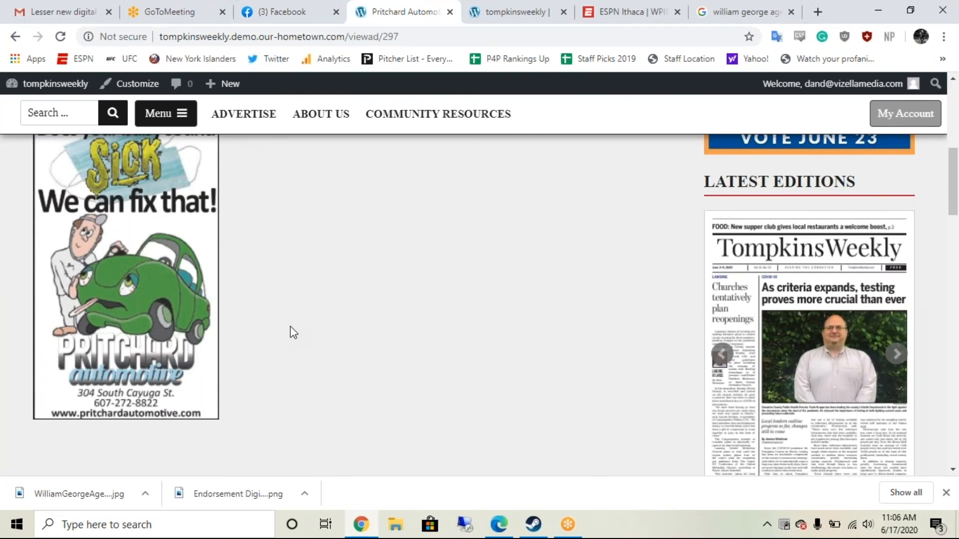
scroll(290, 330, up, 2)
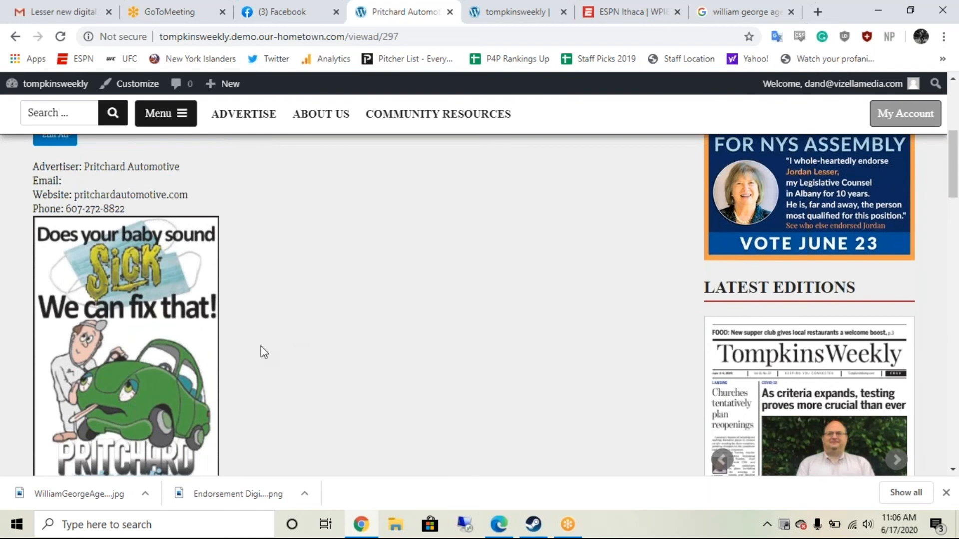
scroll(261, 346, up, 2)
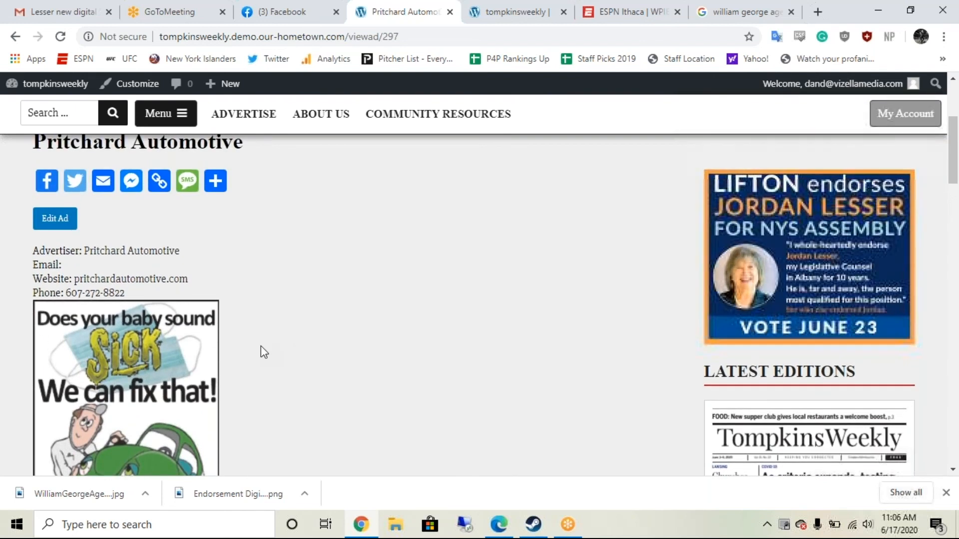
scroll(261, 346, up, 2)
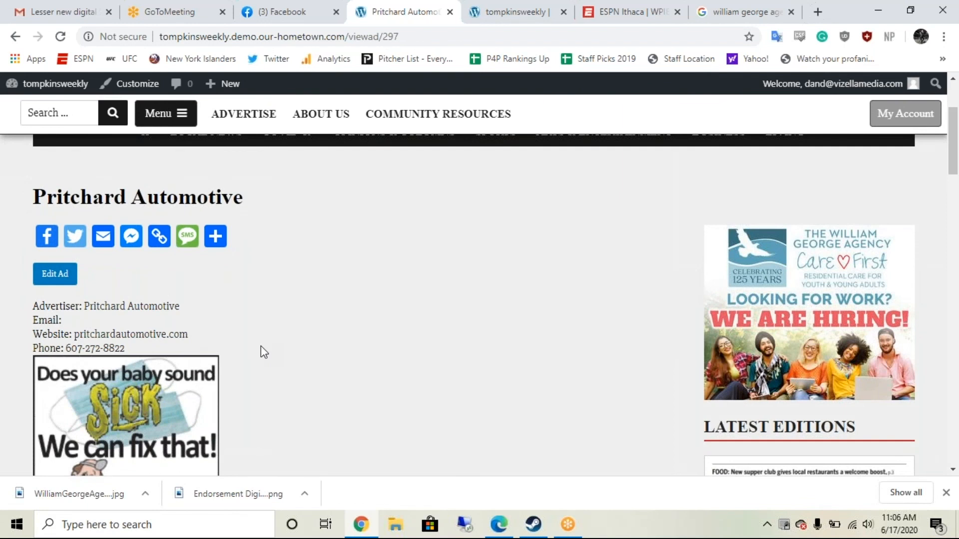
Step: Scroll through the full car-repair ad artwork on the Pritchard Automotive page
scroll(261, 346, up, 2)
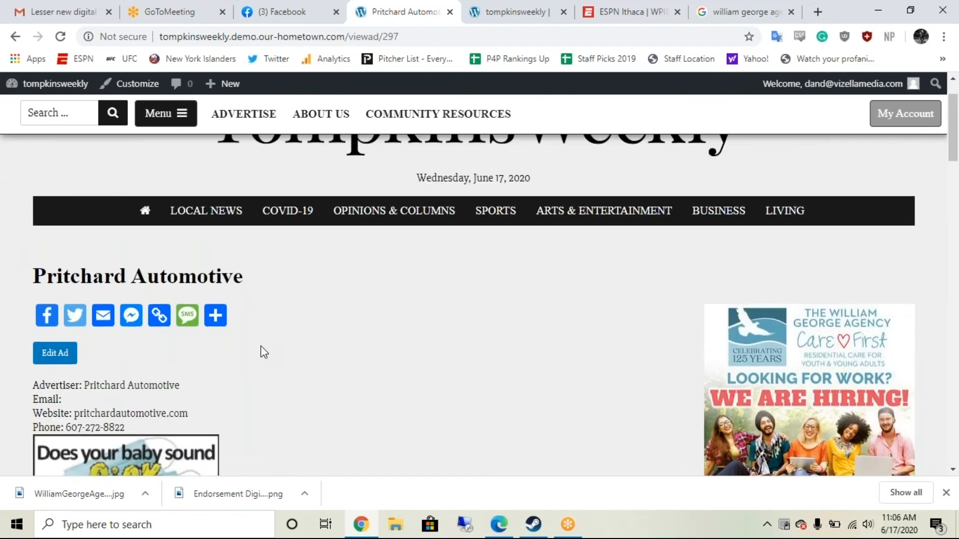
scroll(261, 346, up, 1)
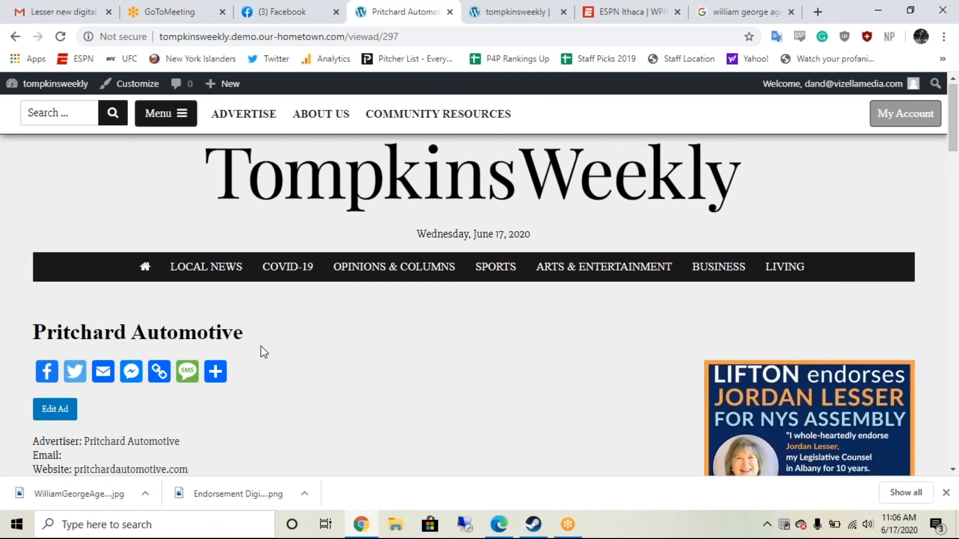
scroll(261, 346, down, 2)
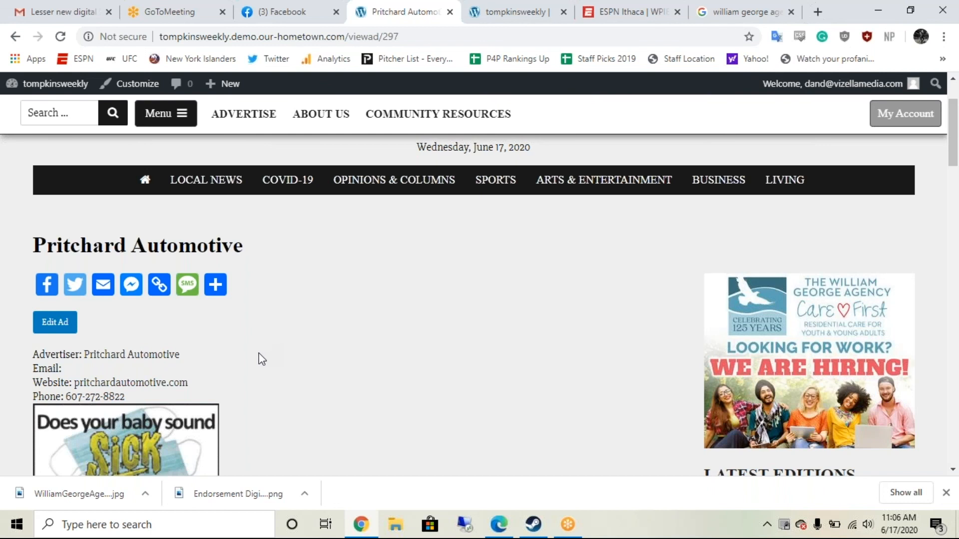
scroll(259, 353, down, 3)
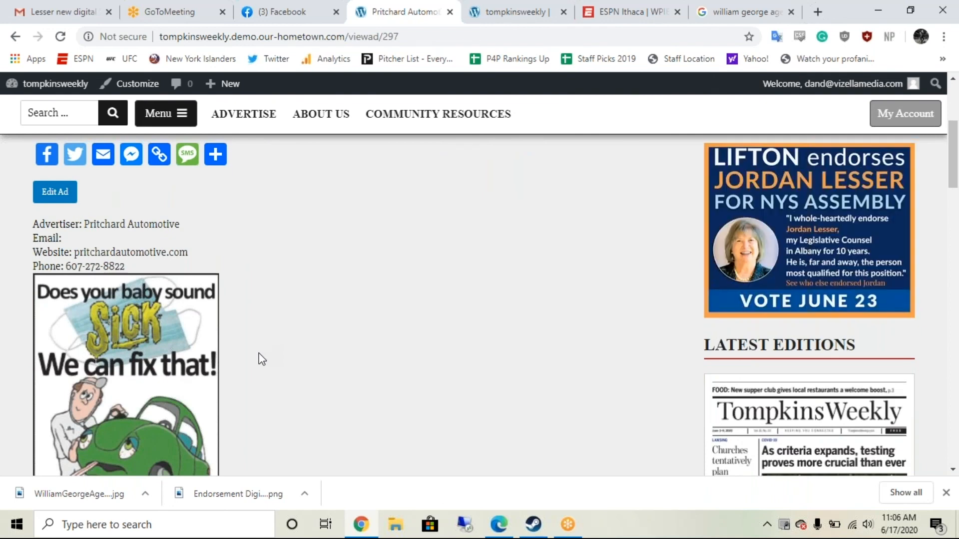
scroll(261, 358, down, 5)
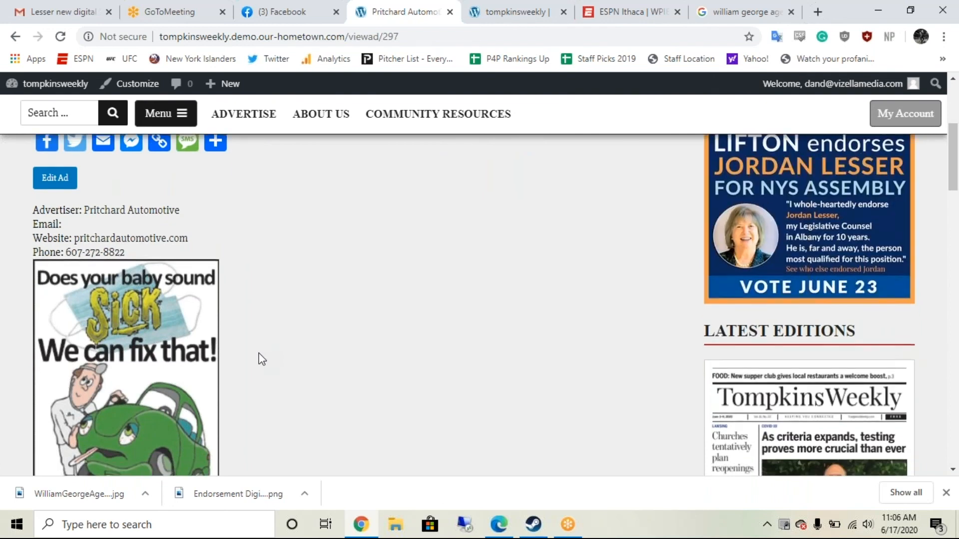
scroll(260, 357, down, 6)
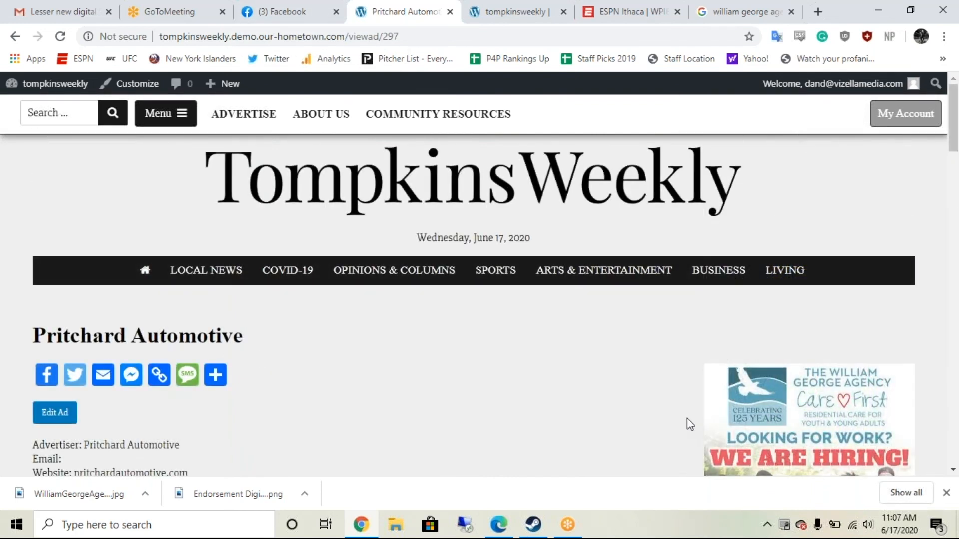
scroll(687, 418, down, 9)
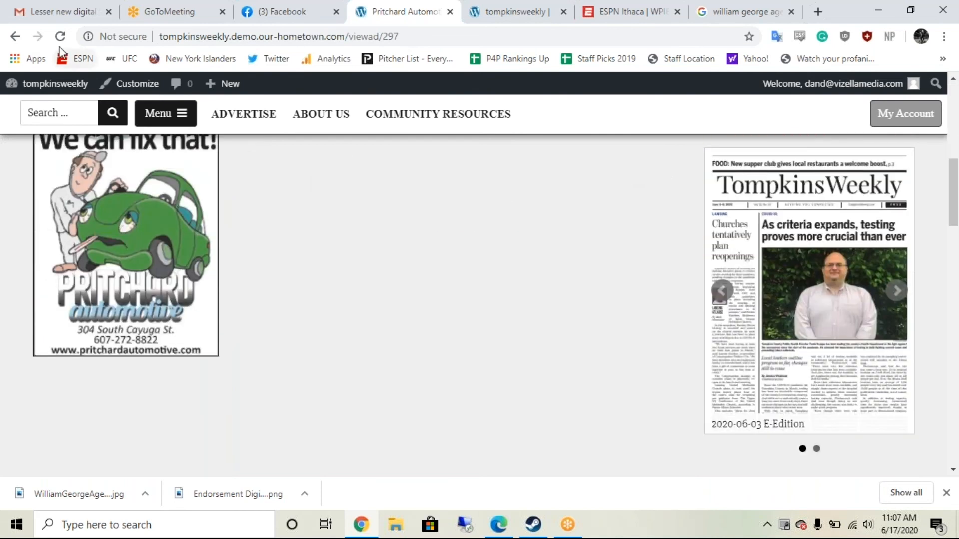
Step: Go back to the Tompkins Weekly homepage and spot the Pritchard ad among the sidebar ads
click(20, 38)
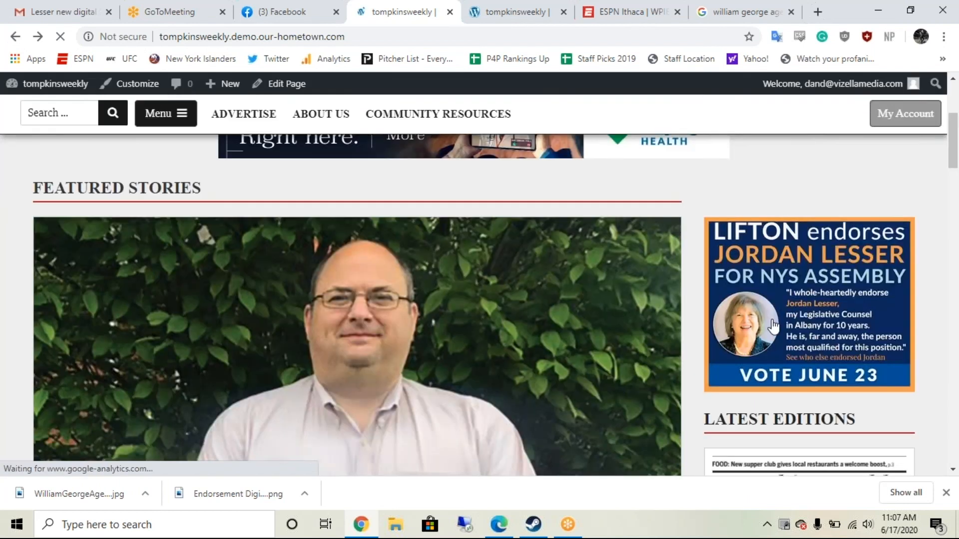
scroll(773, 327, down, 7)
scroll(773, 327, down, 9)
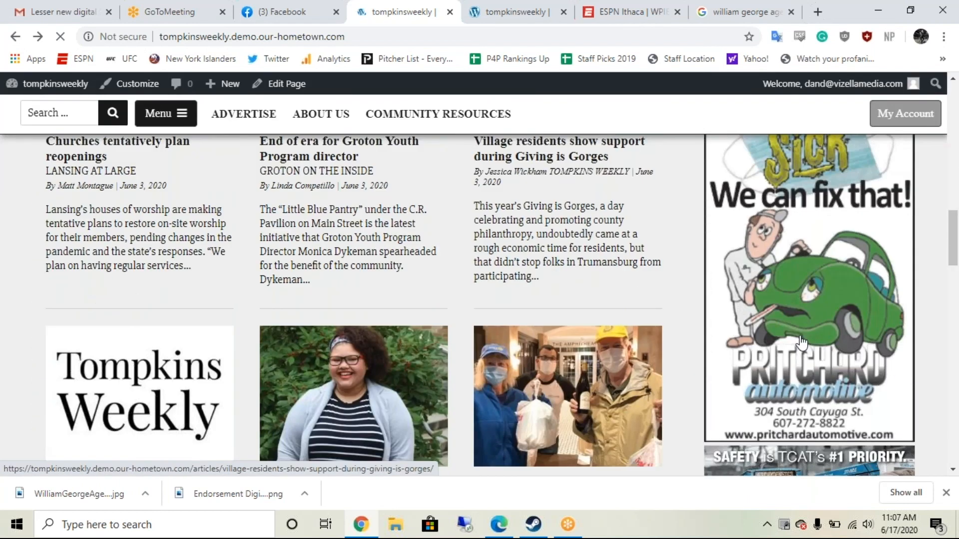
scroll(801, 344, down, 4)
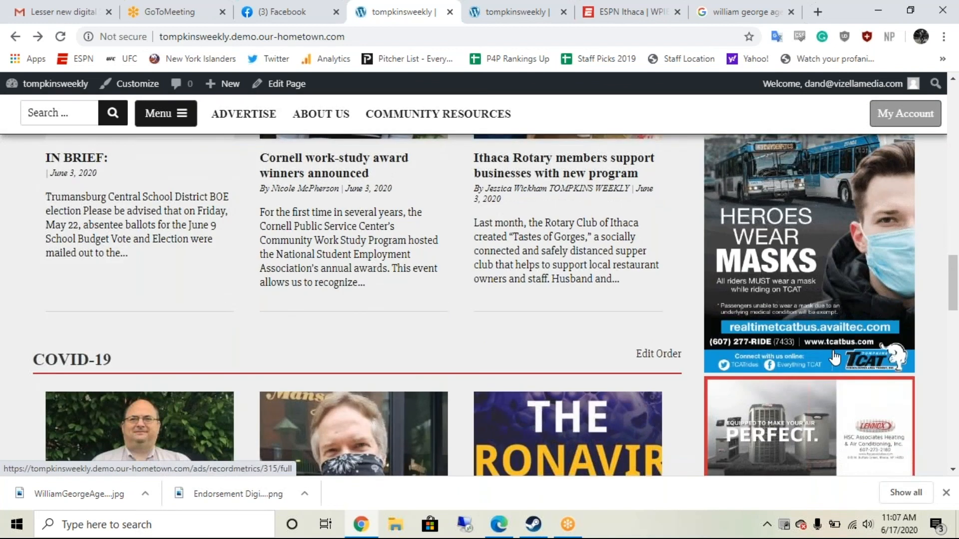
scroll(834, 358, down, 4)
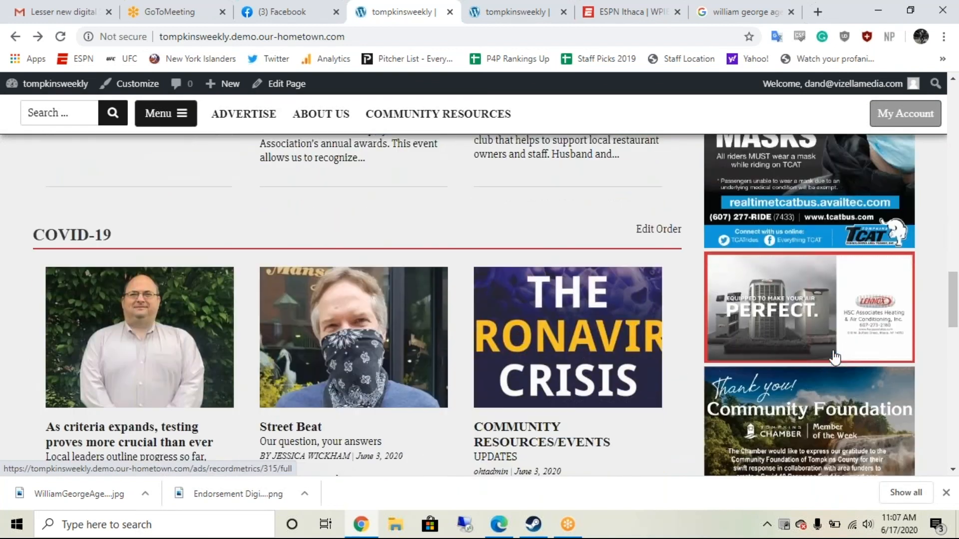
scroll(834, 356, down, 7)
scroll(834, 358, down, 4)
scroll(834, 357, down, 1)
scroll(350, 304, up, 15)
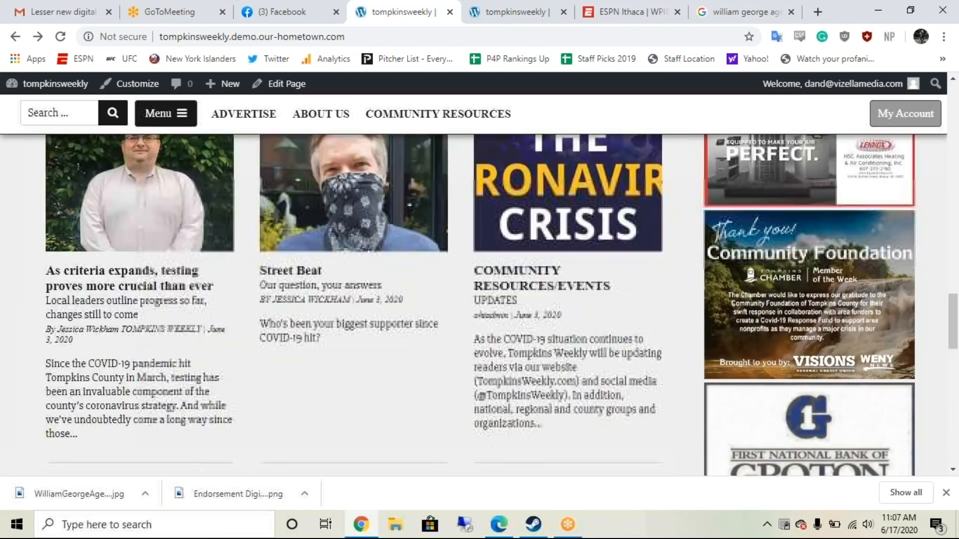
Step: Launch the Customizer from the admin bar, previewing the Tompkins Weekly homepage
scroll(349, 305, up, 2)
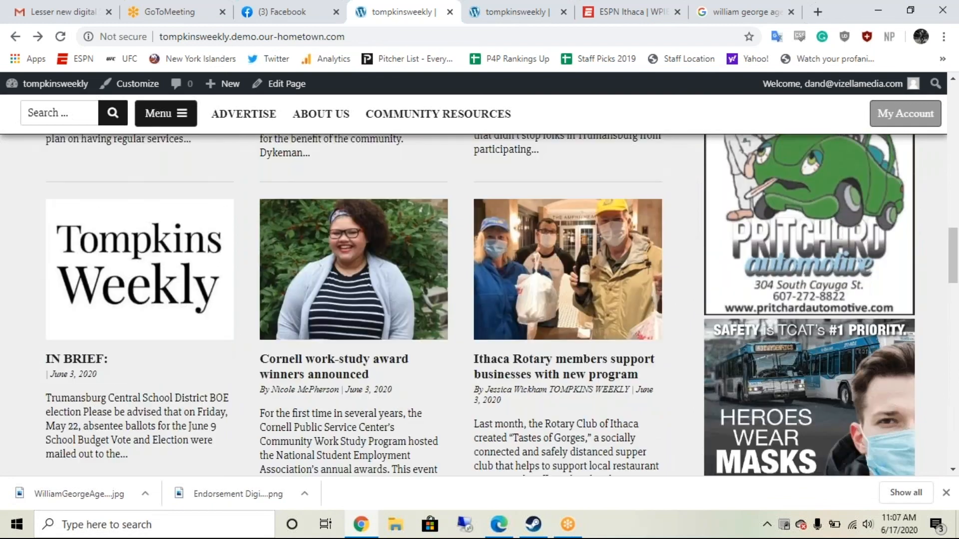
scroll(349, 305, up, 6)
scroll(350, 305, up, 8)
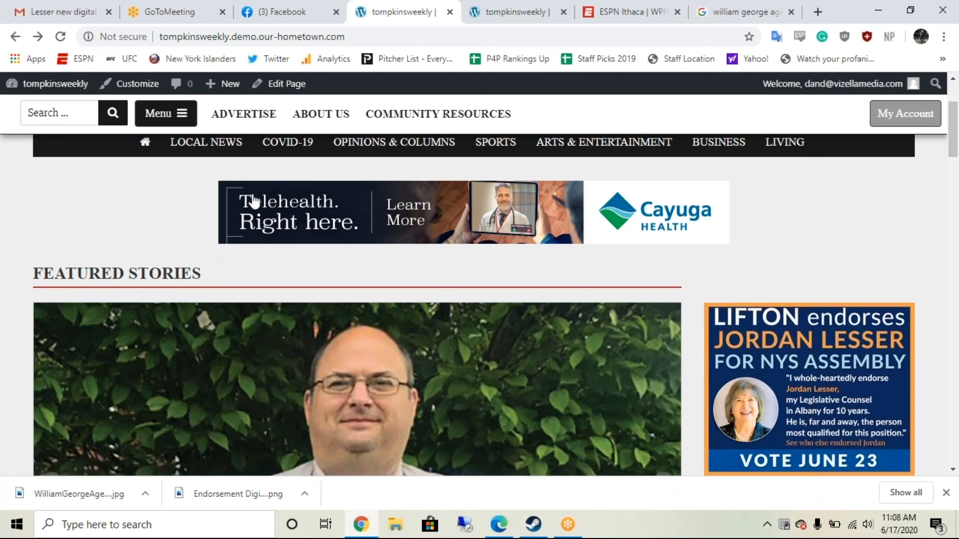
click(128, 83)
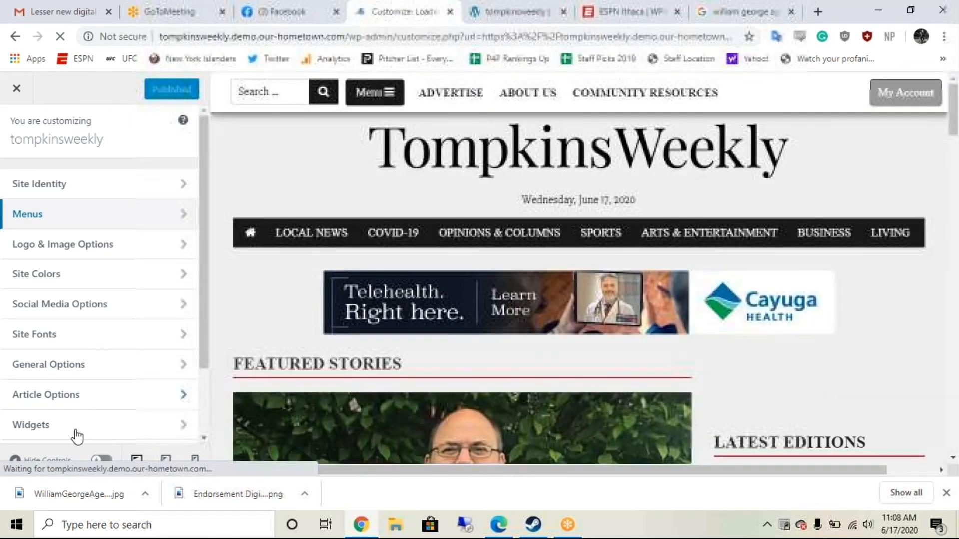
Step: Show the Main Slider Area widgets and inspect the Featured Stories slider settings
click(76, 433)
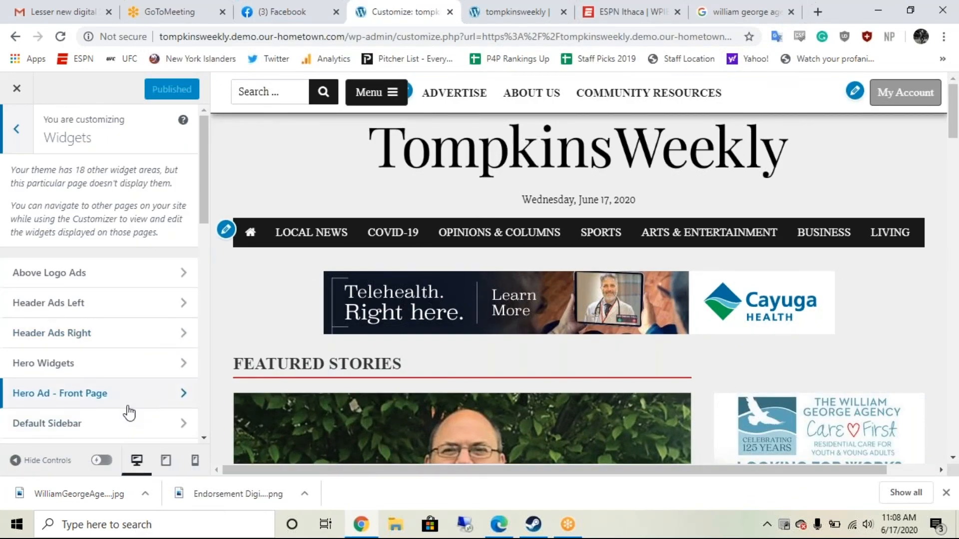
scroll(129, 413, down, 2)
scroll(129, 414, down, 2)
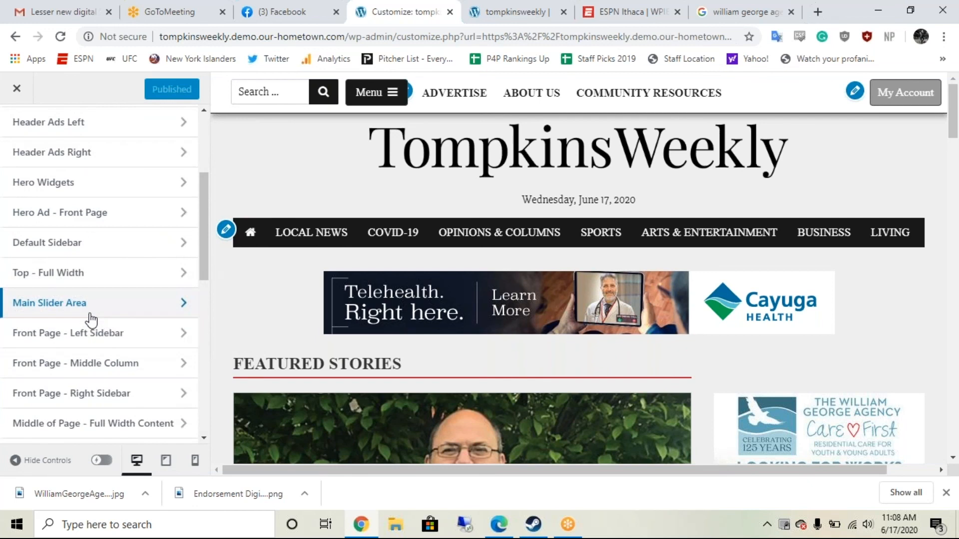
click(90, 313)
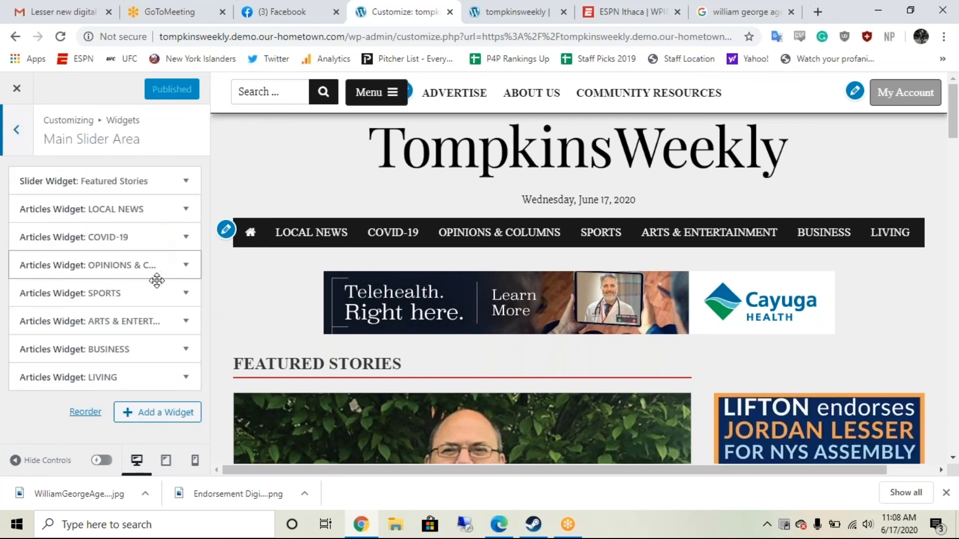
click(184, 185)
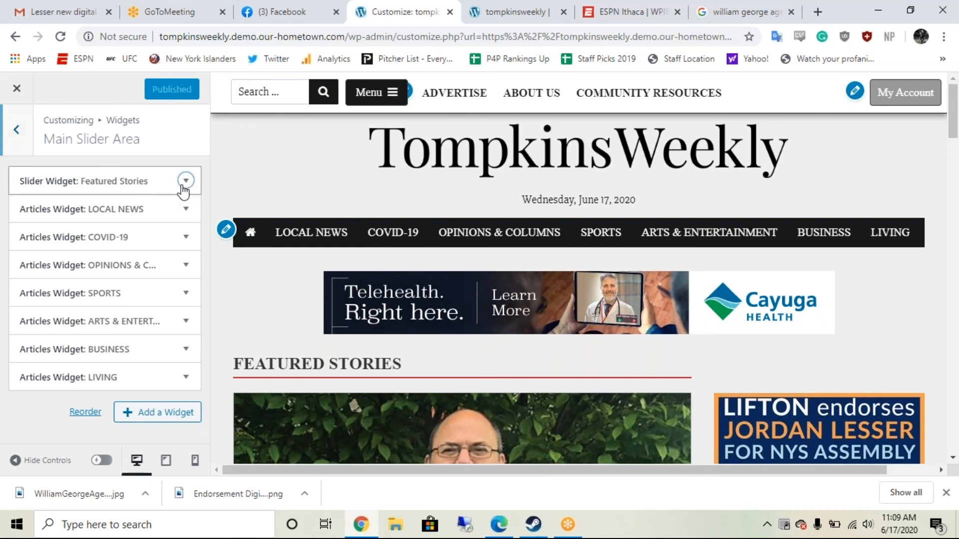
click(184, 184)
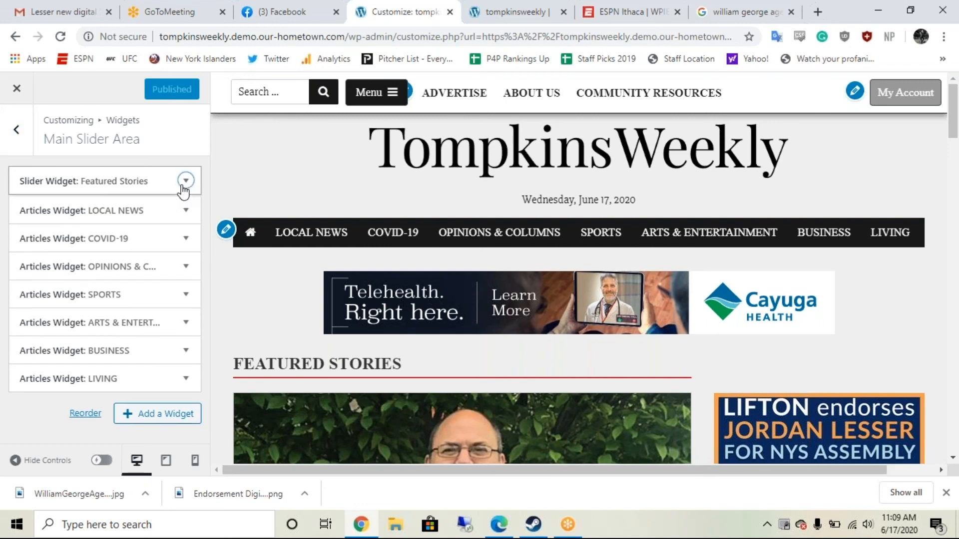
click(182, 190)
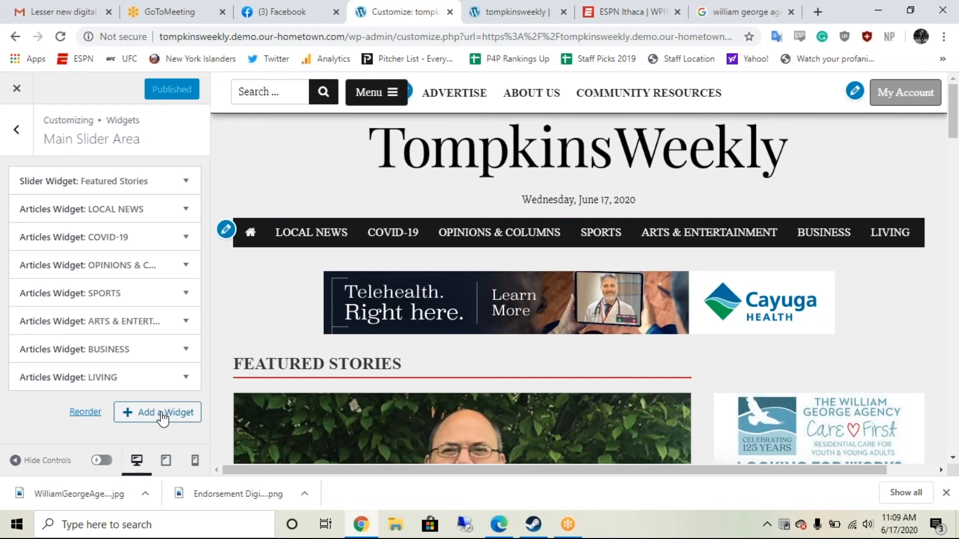
Step: Browse the addable widgets, then review the Articles widgets from Local News through Living
click(162, 414)
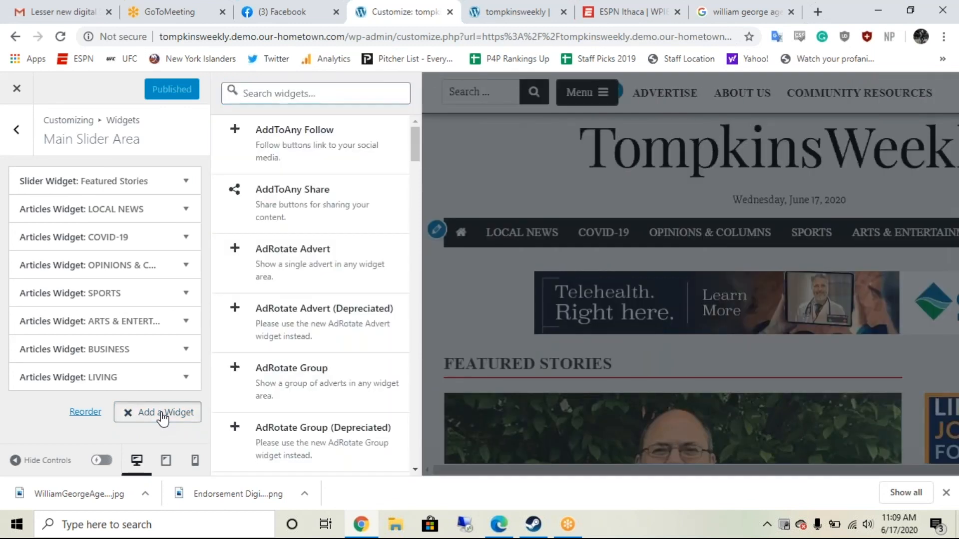
click(161, 414)
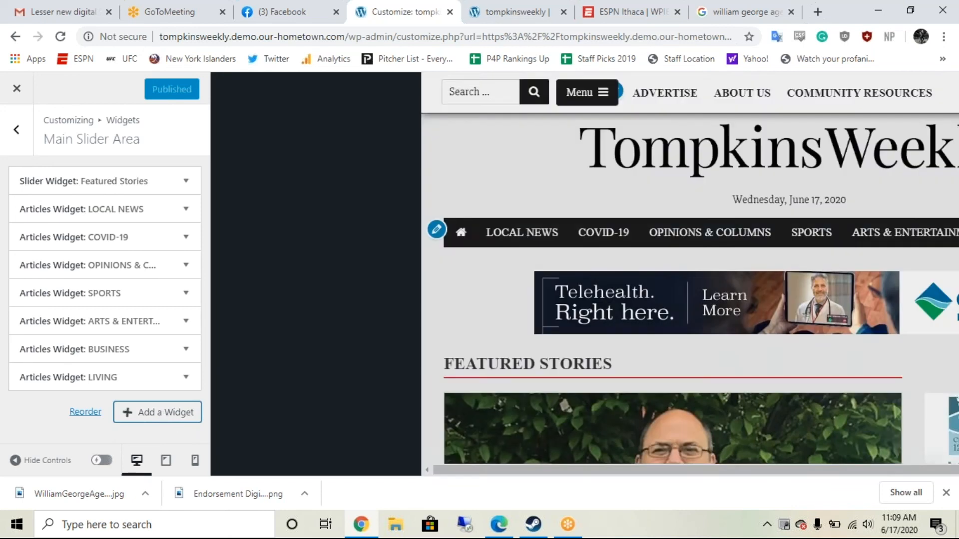
scroll(483, 352, down, 3)
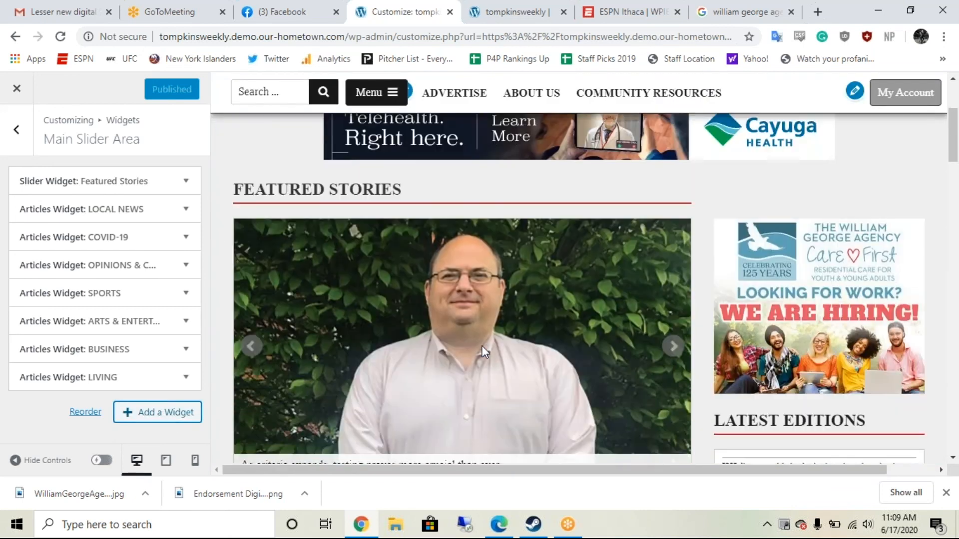
scroll(482, 346, down, 6)
scroll(375, 331, up, 2)
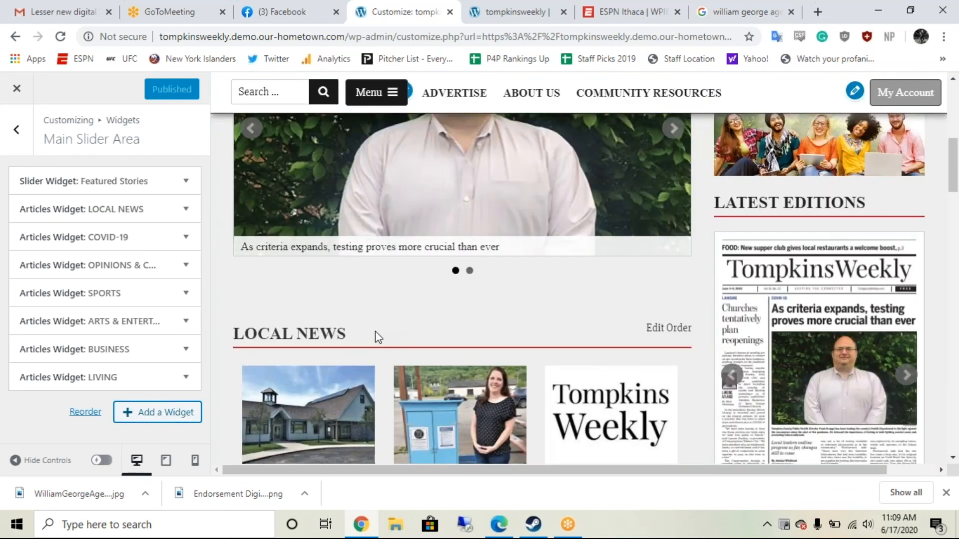
scroll(375, 331, down, 1)
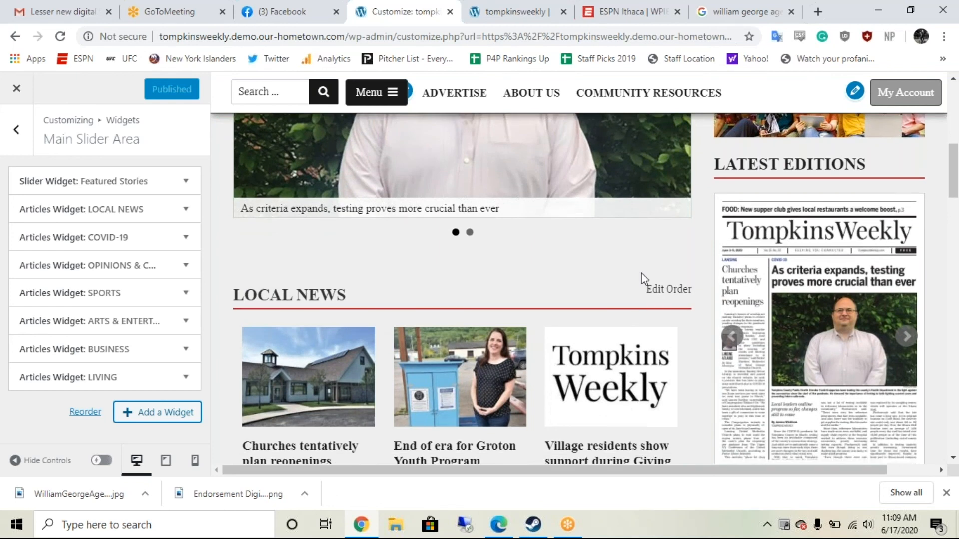
scroll(644, 279, down, 4)
scroll(400, 353, down, 7)
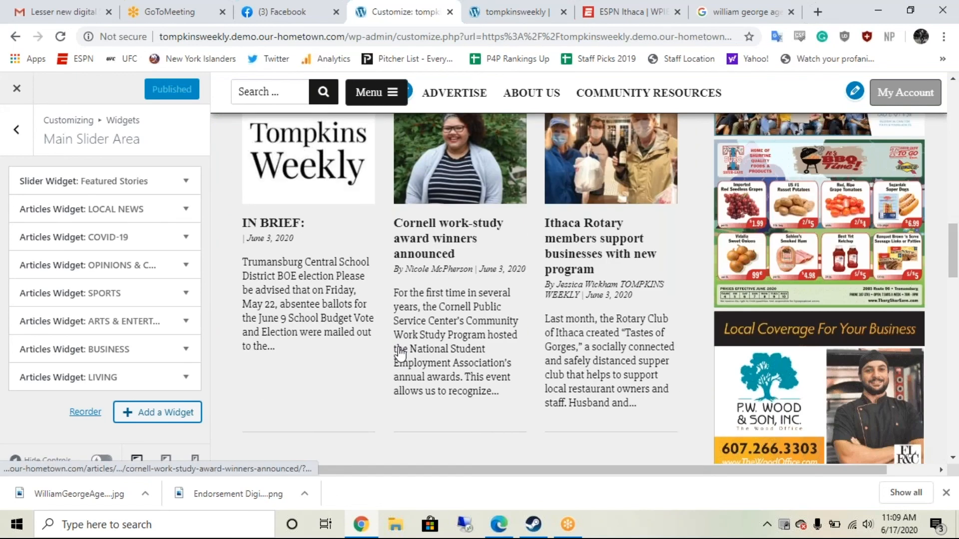
scroll(400, 353, down, 11)
scroll(459, 290, up, 20)
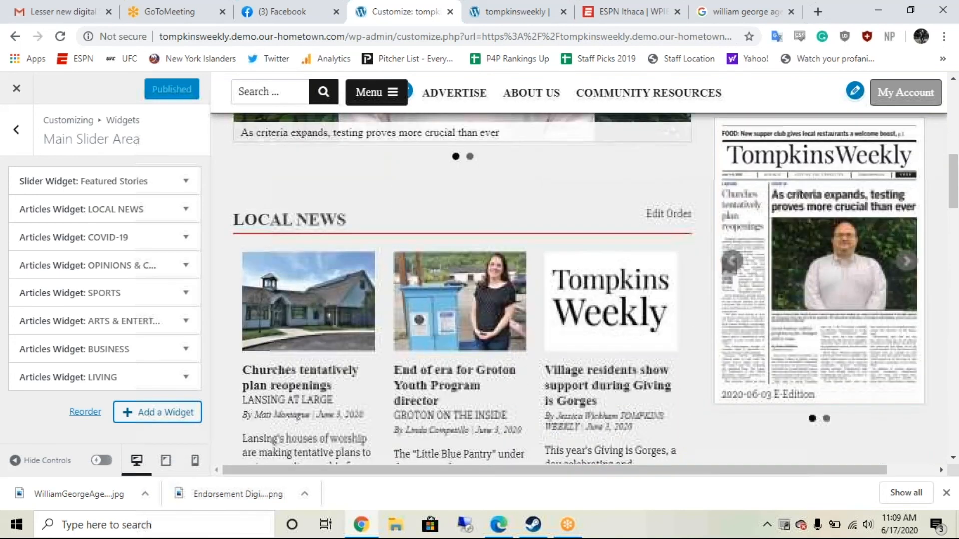
scroll(554, 289, down, 5)
scroll(554, 289, down, 5)
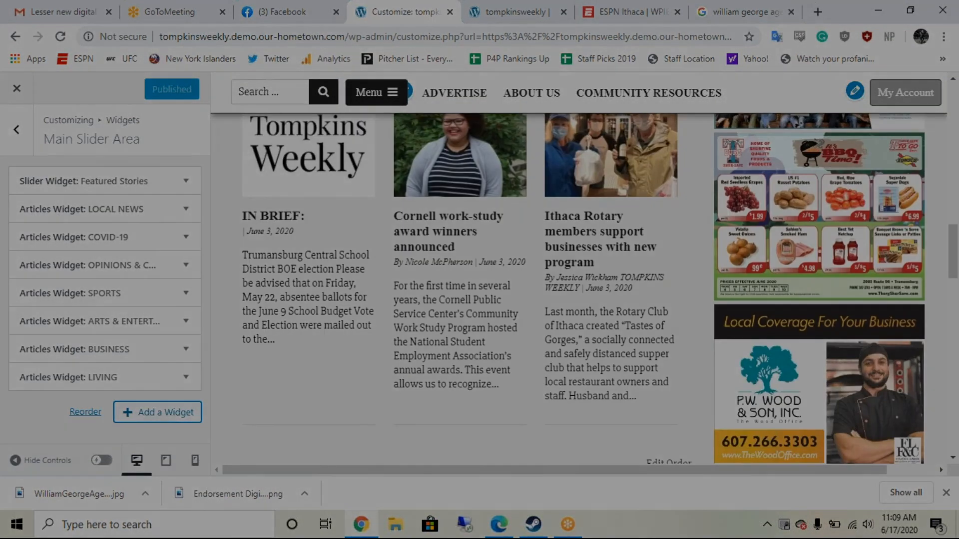